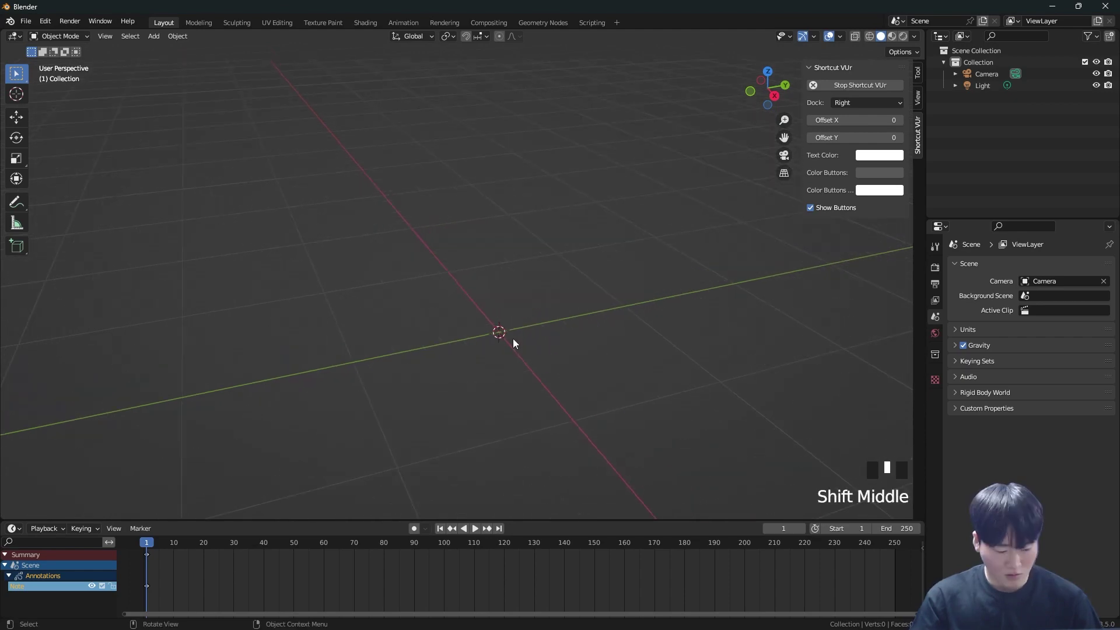
# Step: Add a mesh circle at the origin and expand its creation settings
pyautogui.moveTo(513, 338)
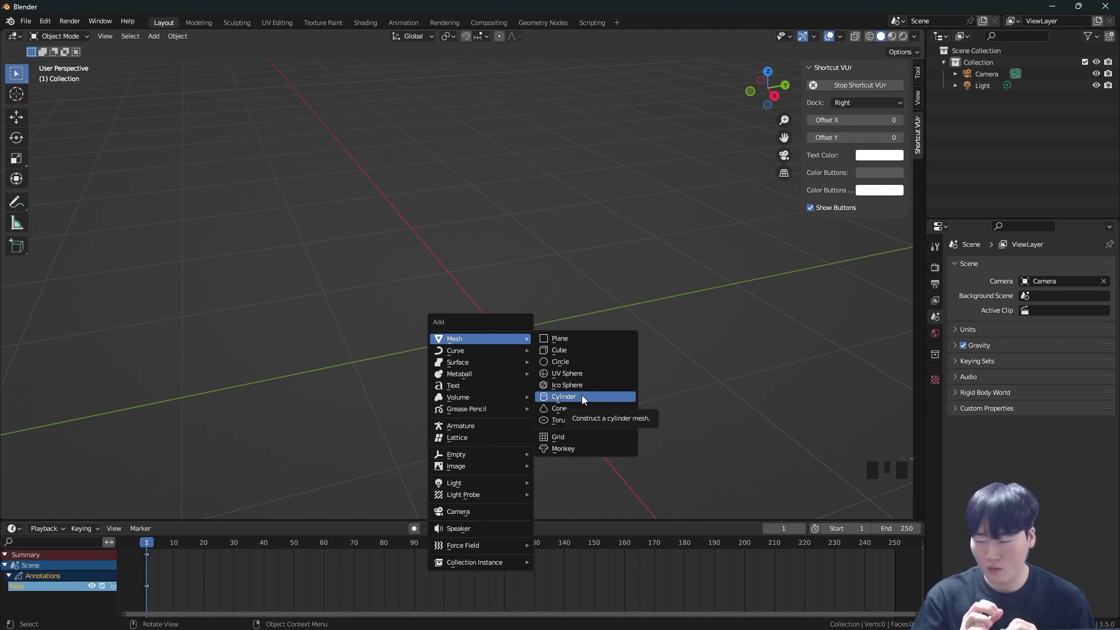
pyautogui.click(590, 362)
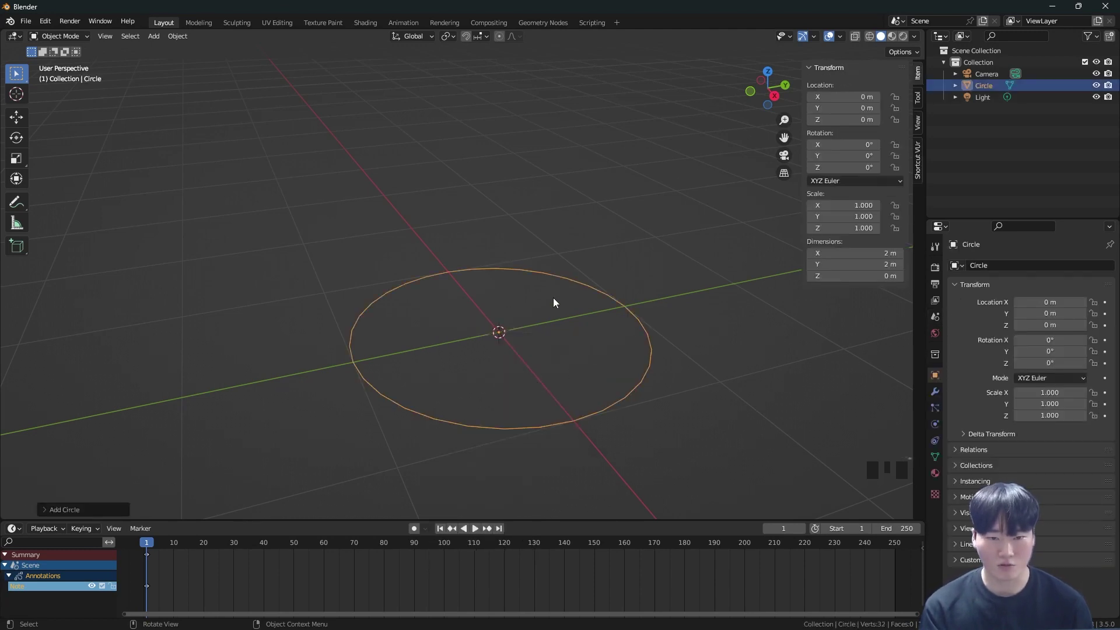
pyautogui.click(63, 510)
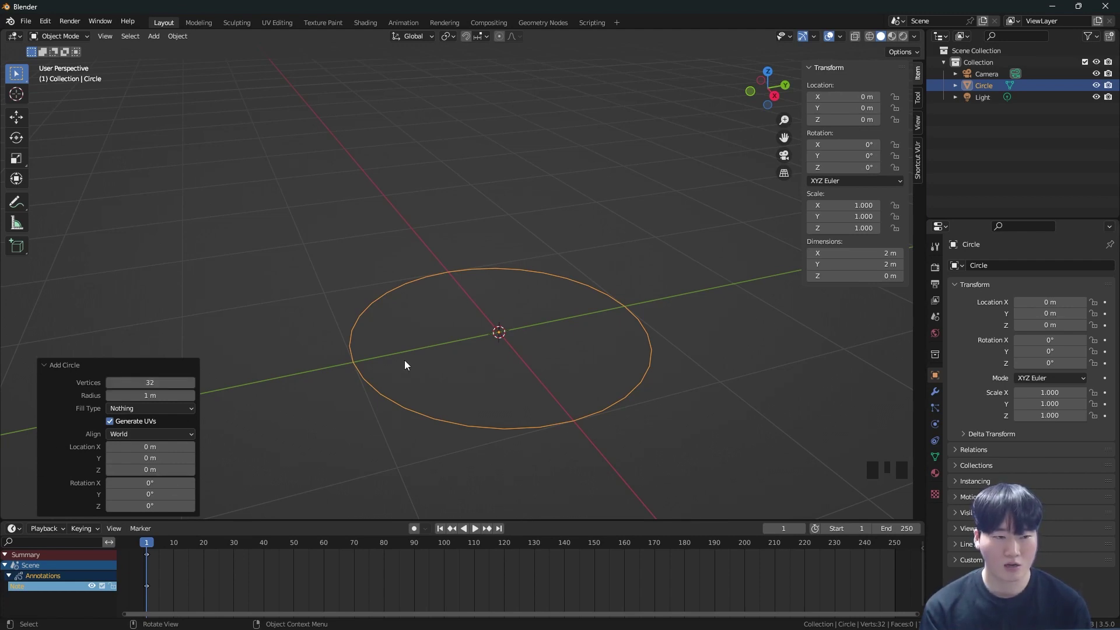
pyautogui.click(533, 334)
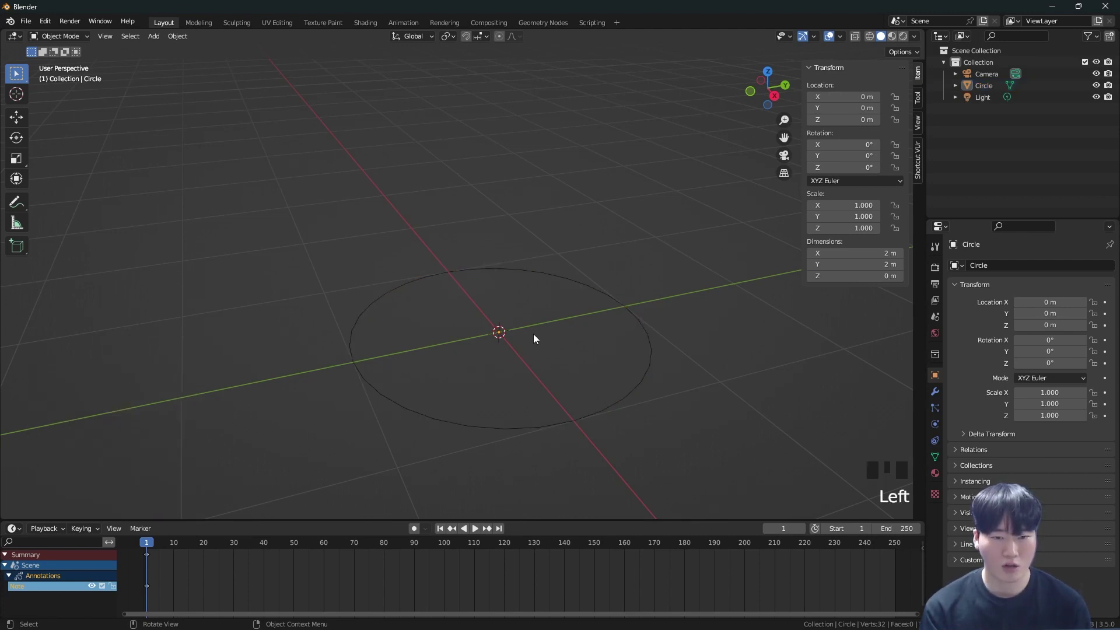
# Step: Delete the circle and add a fresh mesh circle at the origin
pyautogui.doubleClick(516, 429)
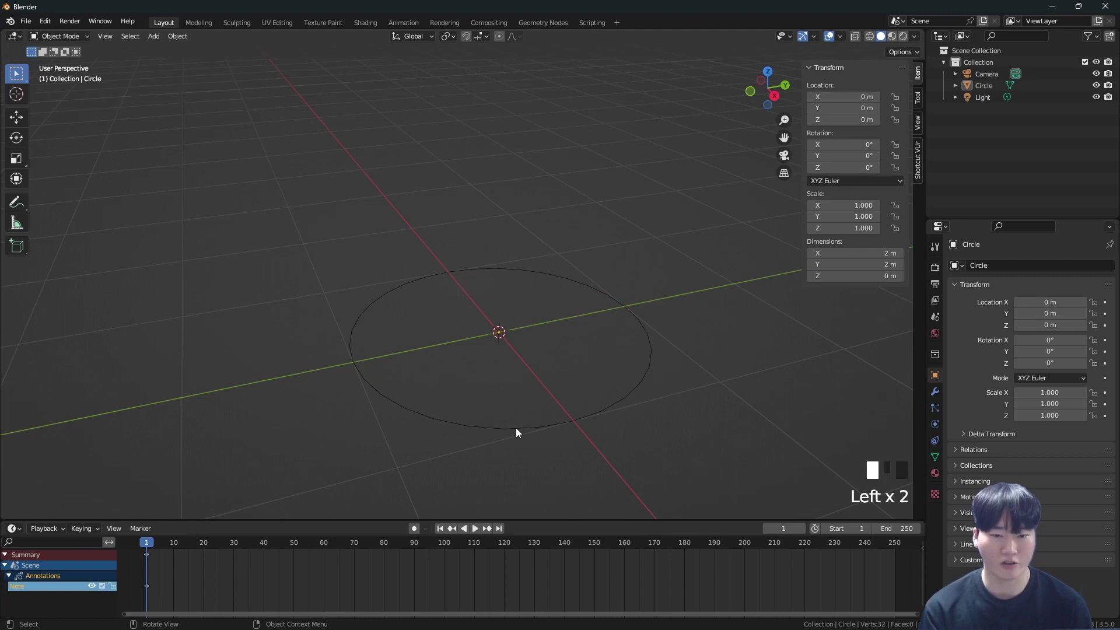
pyautogui.press('x')
pyautogui.click(556, 368)
pyautogui.hotkey('shift', 'a')
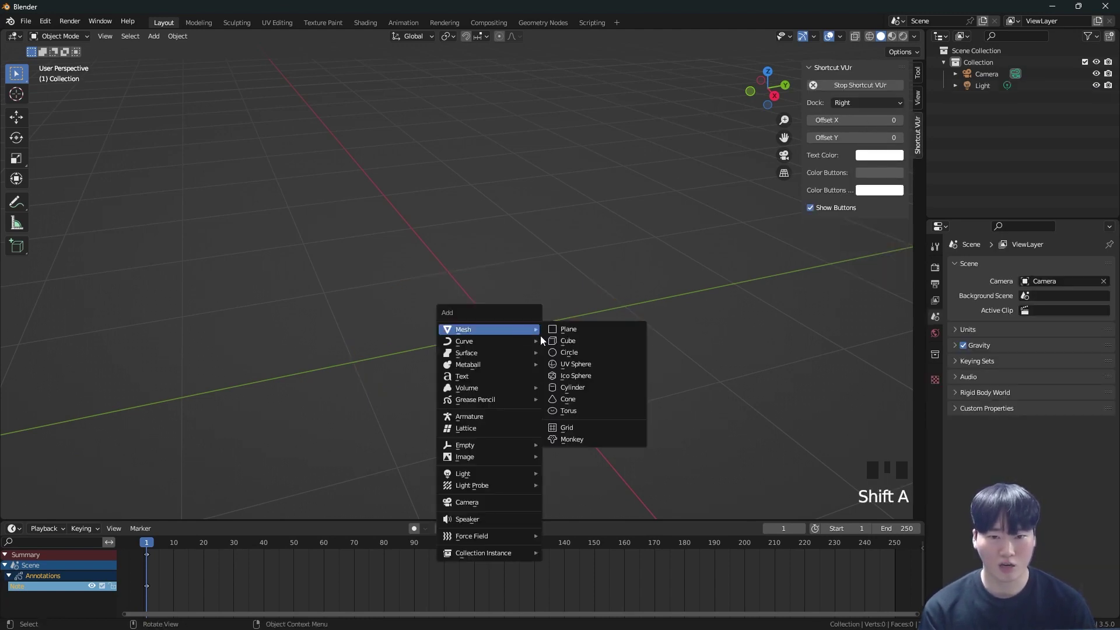
pyautogui.click(573, 354)
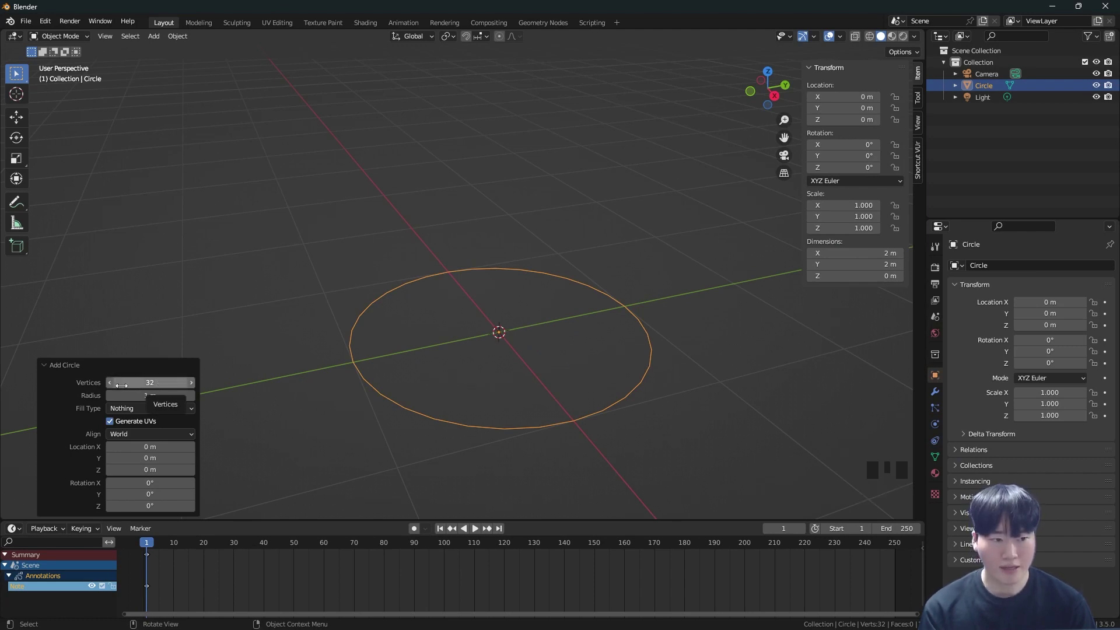
# Step: Enter Edit Mode with vertex selection and select a single vertex on the circle's rim
pyautogui.moveTo(517, 372); pyautogui.dragTo(524, 369, button='middle')
pyautogui.press('Tab')
pyautogui.moveTo(612, 383); pyautogui.dragTo(602, 395, button='middle')
pyautogui.press('1')
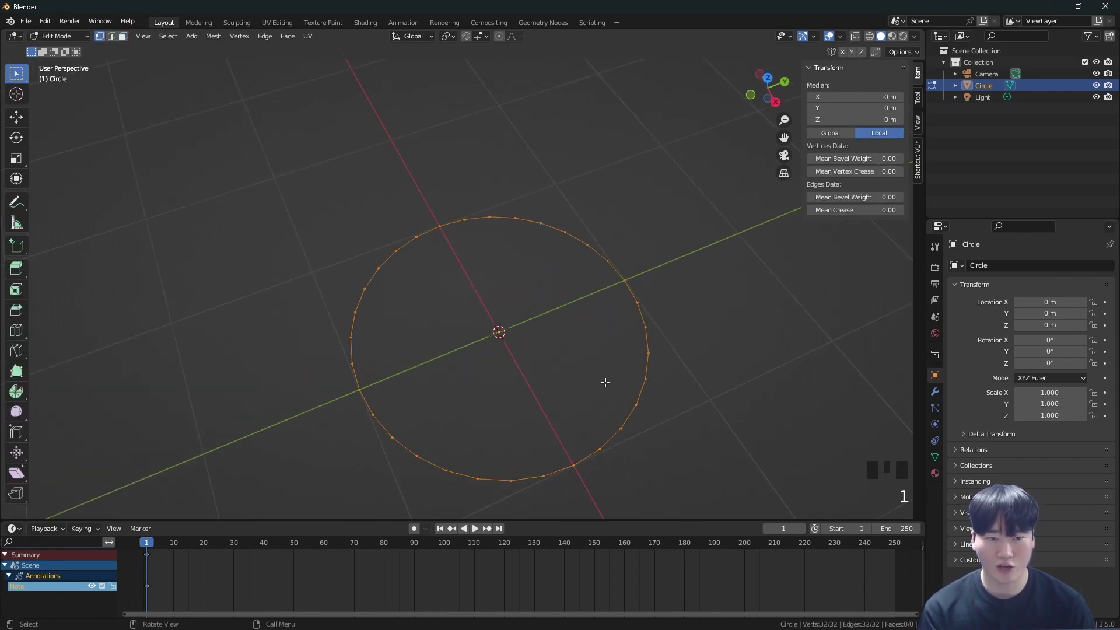
pyautogui.click(351, 337)
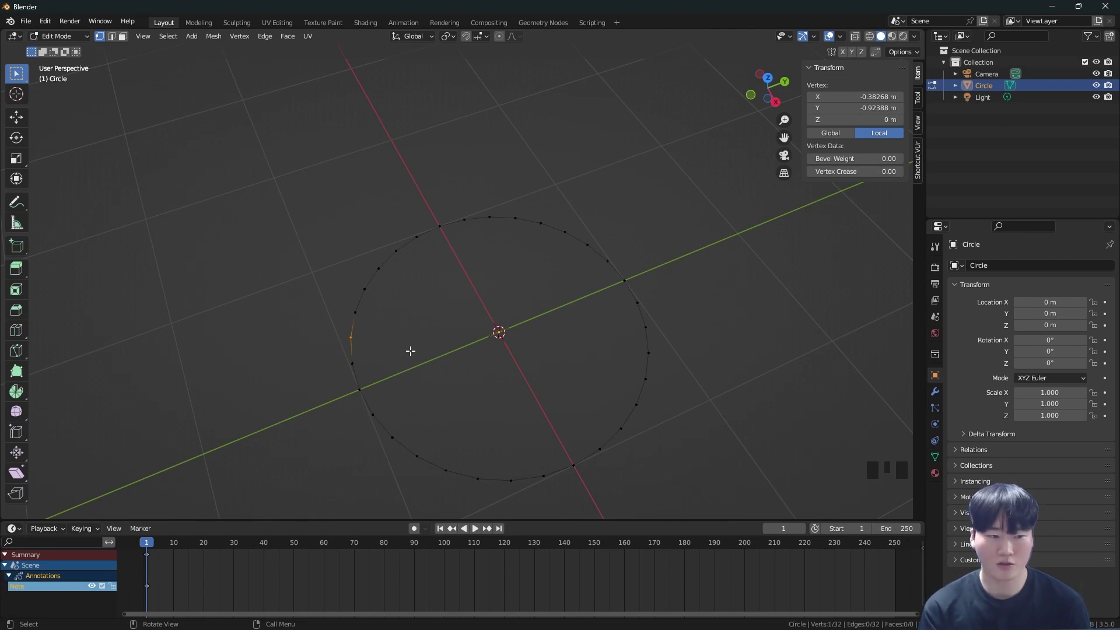
# Step: Delete the circle in Object Mode and add a new mesh circle with 3 vertices
pyautogui.press('Tab')
pyautogui.press('x')
pyautogui.click(452, 359)
pyautogui.hotkey('shift', 'a')
pyautogui.moveTo(453, 358)
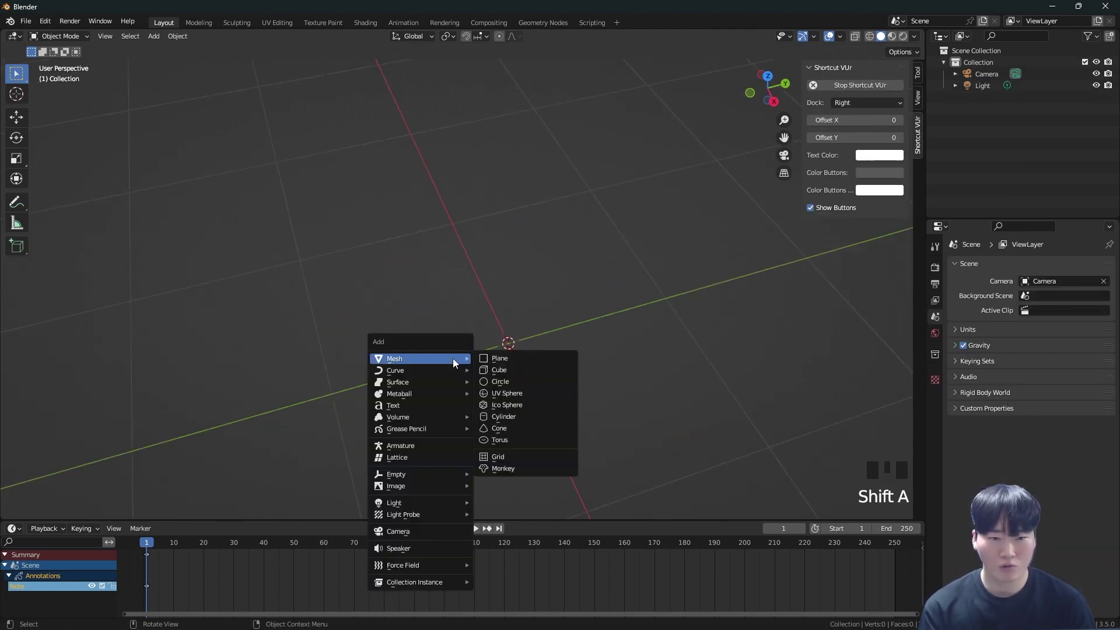
pyautogui.click(505, 382)
pyautogui.moveTo(146, 382); pyautogui.dragTo(698, 389)
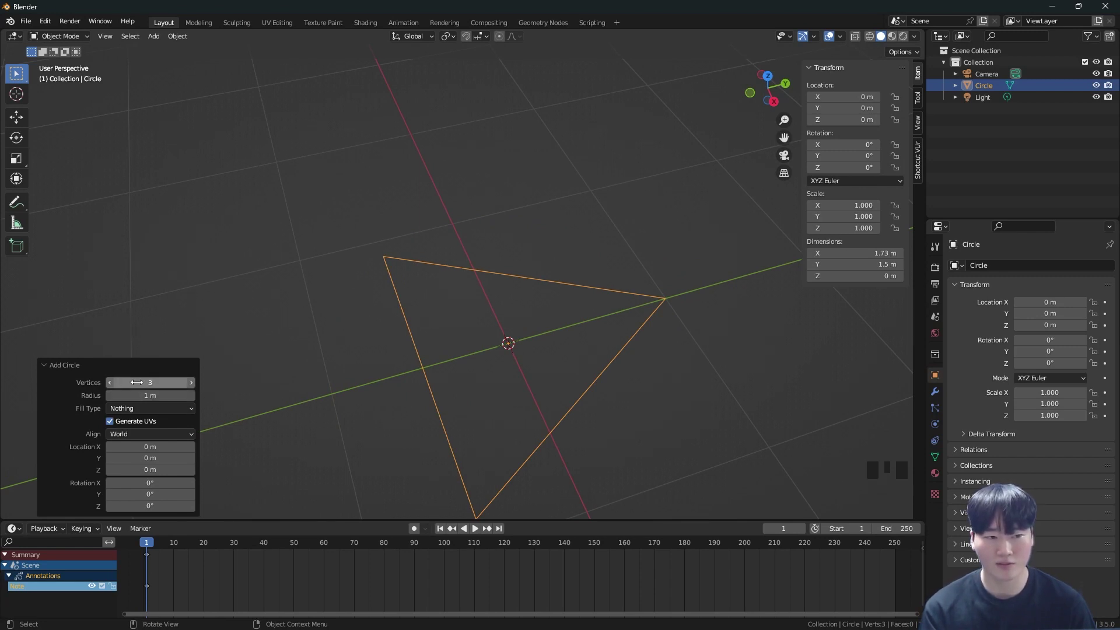
# Step: Increase the new circle's vertex count one by one to 14
pyautogui.scroll(-3, 503, 351)
pyautogui.moveTo(509, 354); pyautogui.dragTo(203, 392, button='middle')
pyautogui.click(193, 382)
pyautogui.click(191, 384)
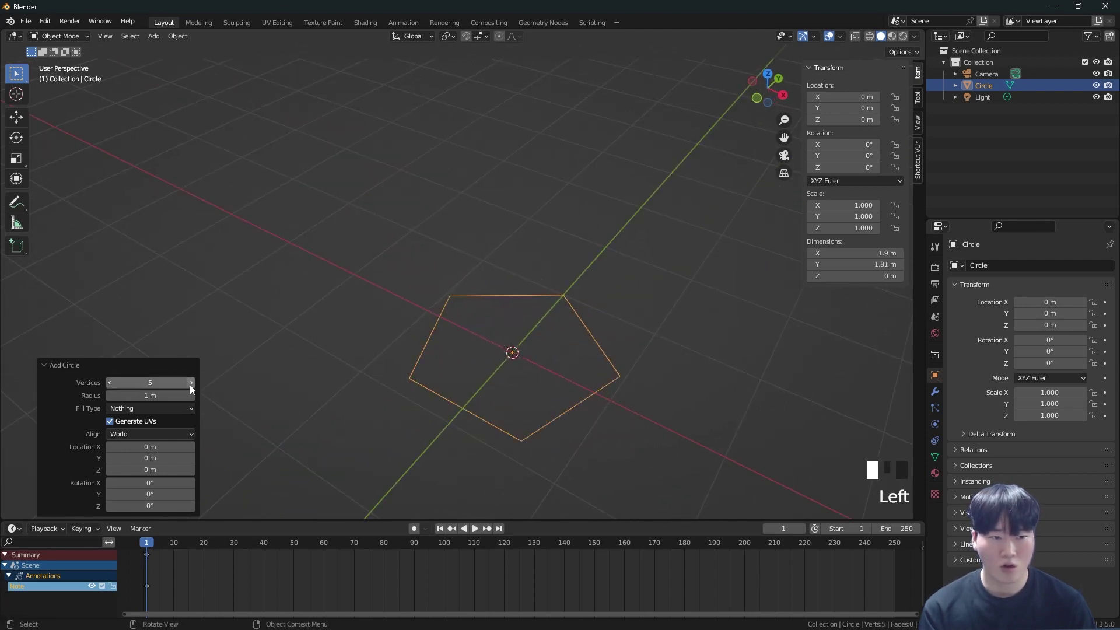
pyautogui.click(190, 384)
pyautogui.click(190, 384)
pyautogui.moveTo(423, 383); pyautogui.dragTo(499, 377, button='middle')
pyautogui.click(191, 384)
pyautogui.click(191, 384)
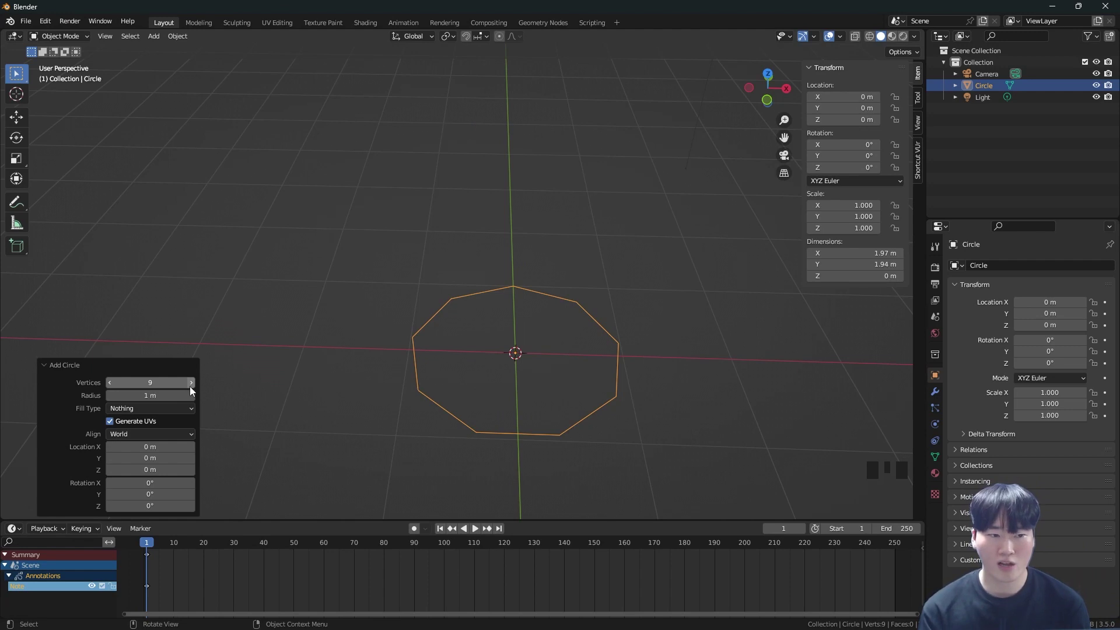
pyautogui.click(191, 382)
pyautogui.click(191, 382)
pyautogui.click(191, 383)
pyautogui.click(191, 383)
pyautogui.click(191, 383)
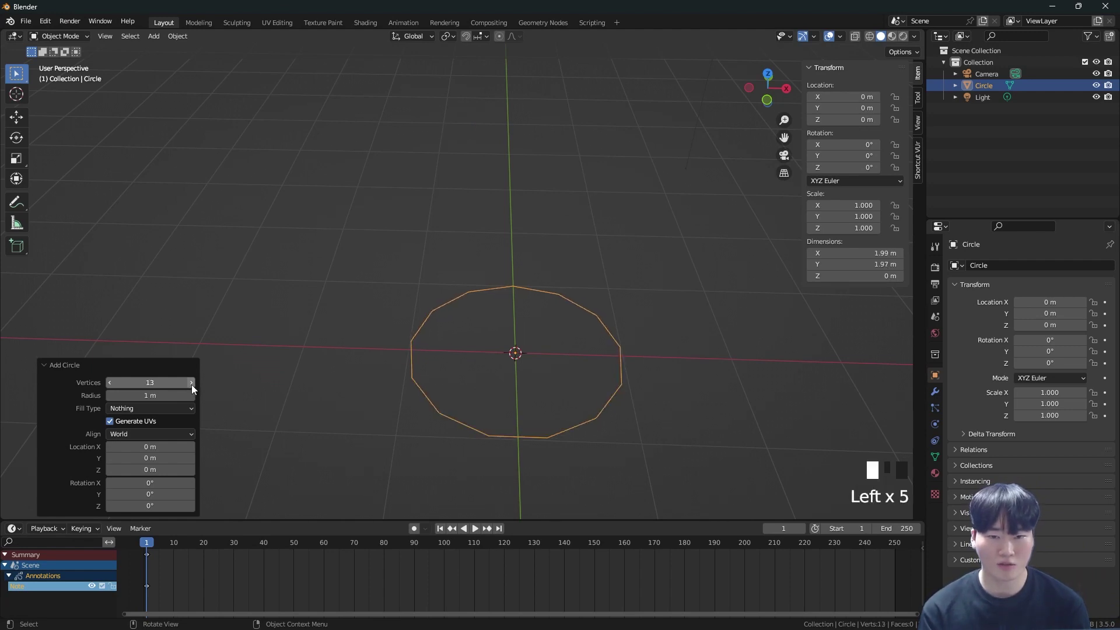
pyautogui.click(192, 383)
# Step: Switch to top view, try 13 vertices on the circle and restore 14
pyautogui.moveTo(548, 392); pyautogui.dragTo(555, 399, button='middle')
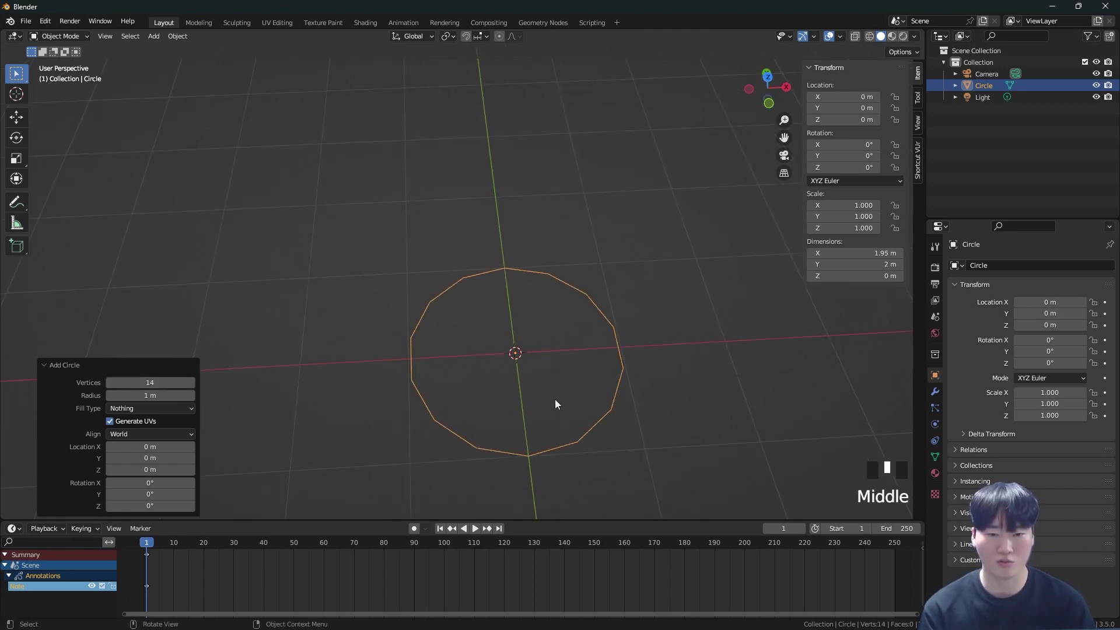
pyautogui.press('`')
pyautogui.press('`')
pyautogui.press('`')
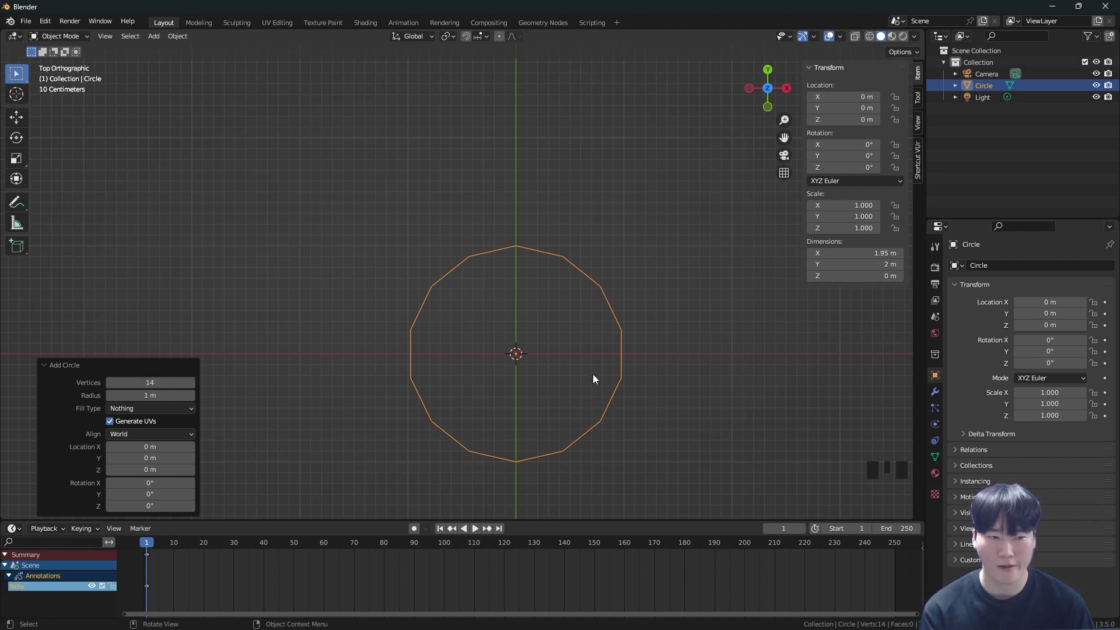
pyautogui.scroll(2, 594, 375)
pyautogui.keyDown('shift'); pyautogui.moveTo(593, 375); pyautogui.dragTo(549, 324, button='middle'); pyautogui.keyUp('shift')
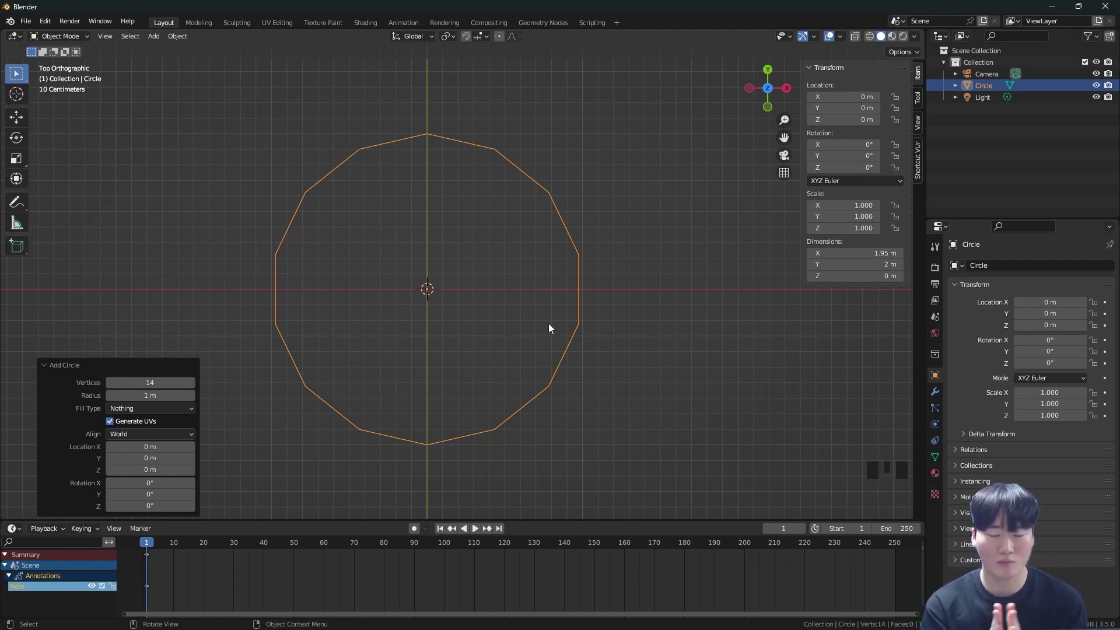
pyautogui.click(110, 380)
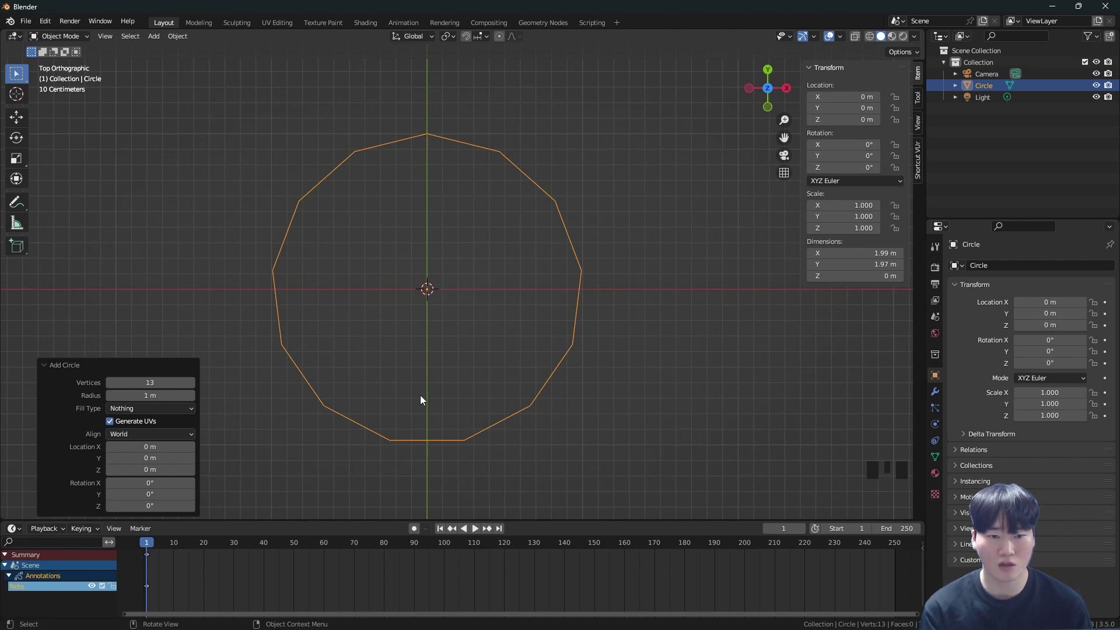
pyautogui.click(189, 383)
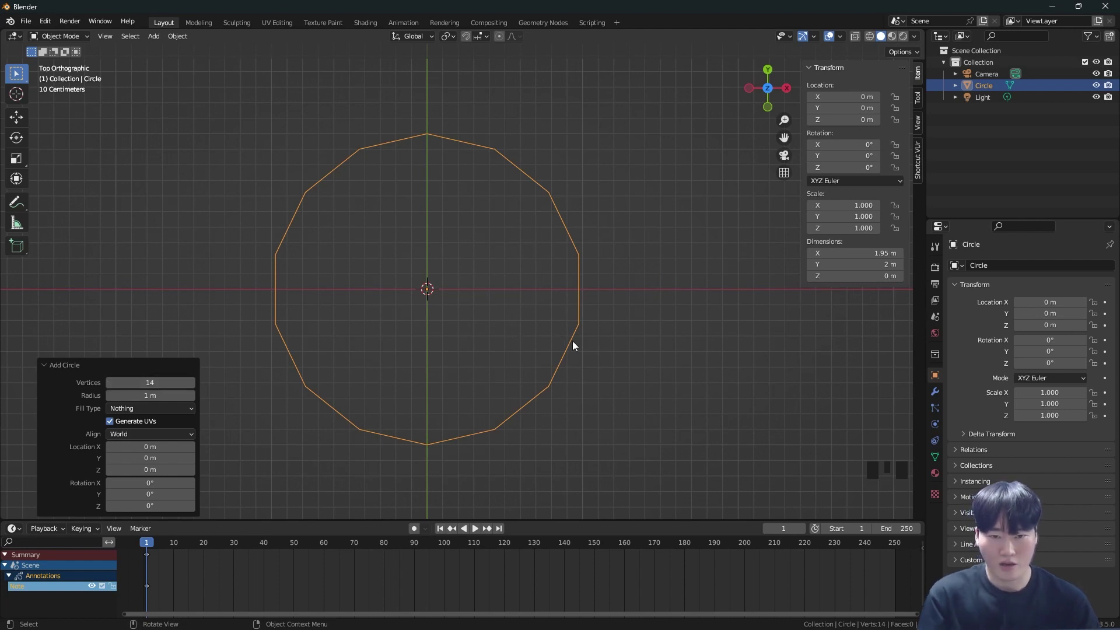
# Step: Choose Object Mode and try moving the camera and the light as whole objects
pyautogui.moveTo(570, 342); pyautogui.dragTo(480, 277, button='middle')
pyautogui.scroll(1, 481, 277)
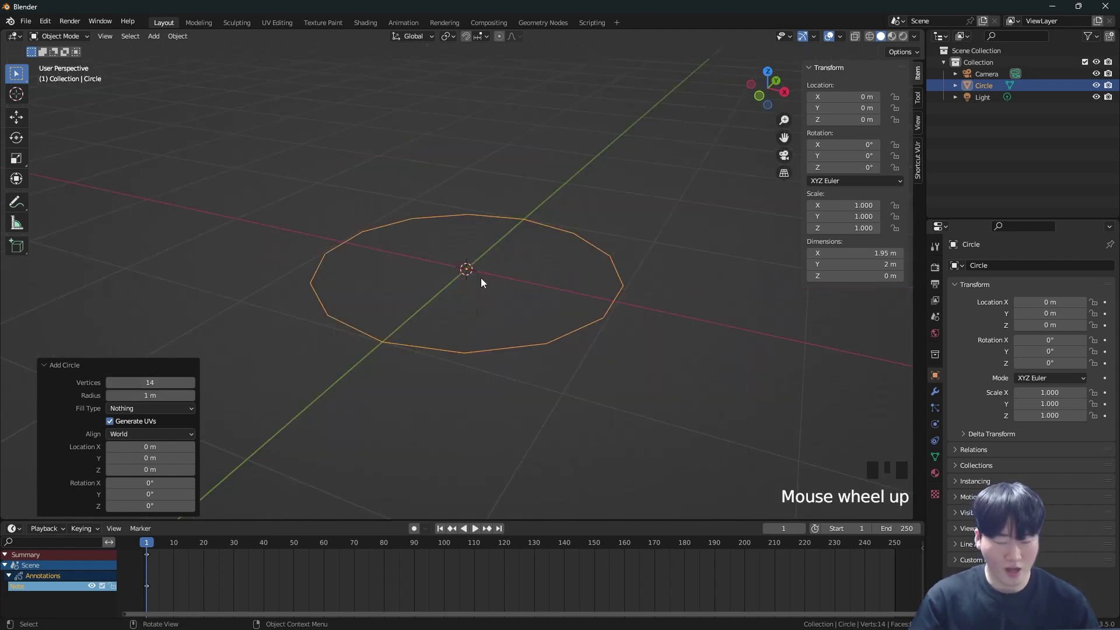
pyautogui.press('Tab')
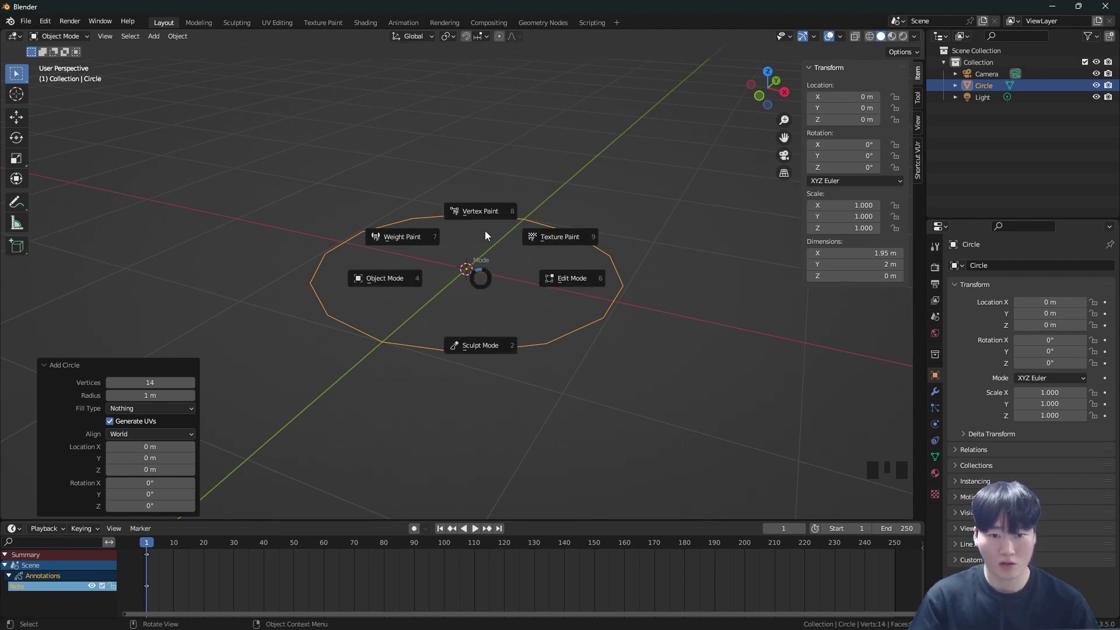
pyautogui.click(406, 280)
pyautogui.scroll(-9, 527, 306)
pyautogui.moveTo(526, 306); pyautogui.dragTo(259, 280, button='middle')
pyautogui.click(242, 287)
pyautogui.press('g')
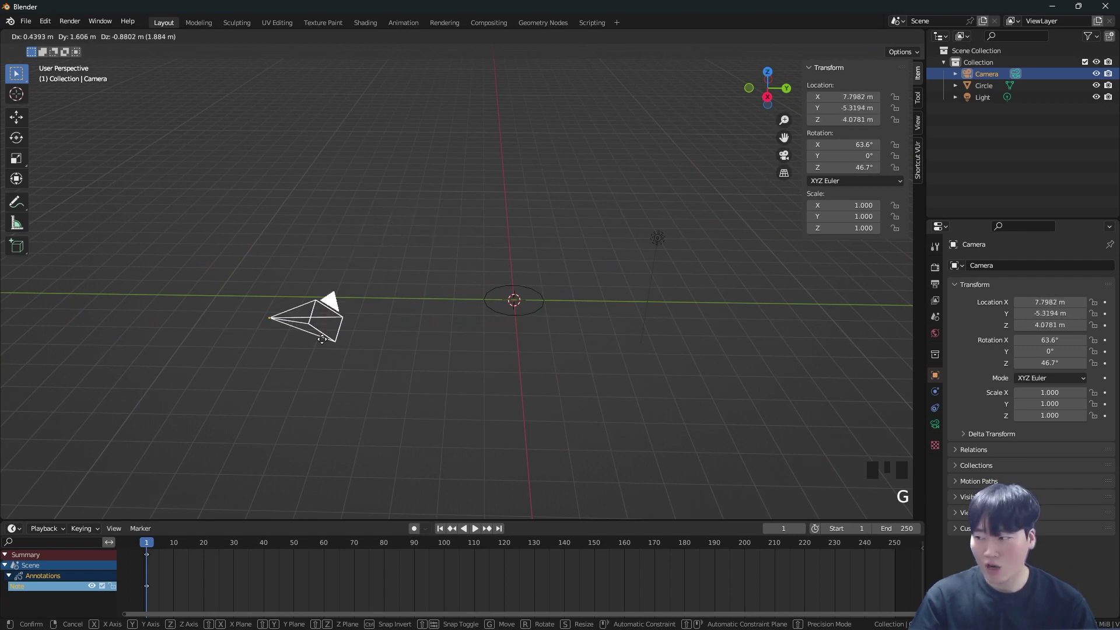
pyautogui.press('Escape')
pyautogui.click(657, 238)
pyautogui.press('g')
pyautogui.press('Escape')
# Step: Select the circle, try moving it as a whole object, and enter Edit Mode on it
pyautogui.click(525, 320)
pyautogui.press('g')
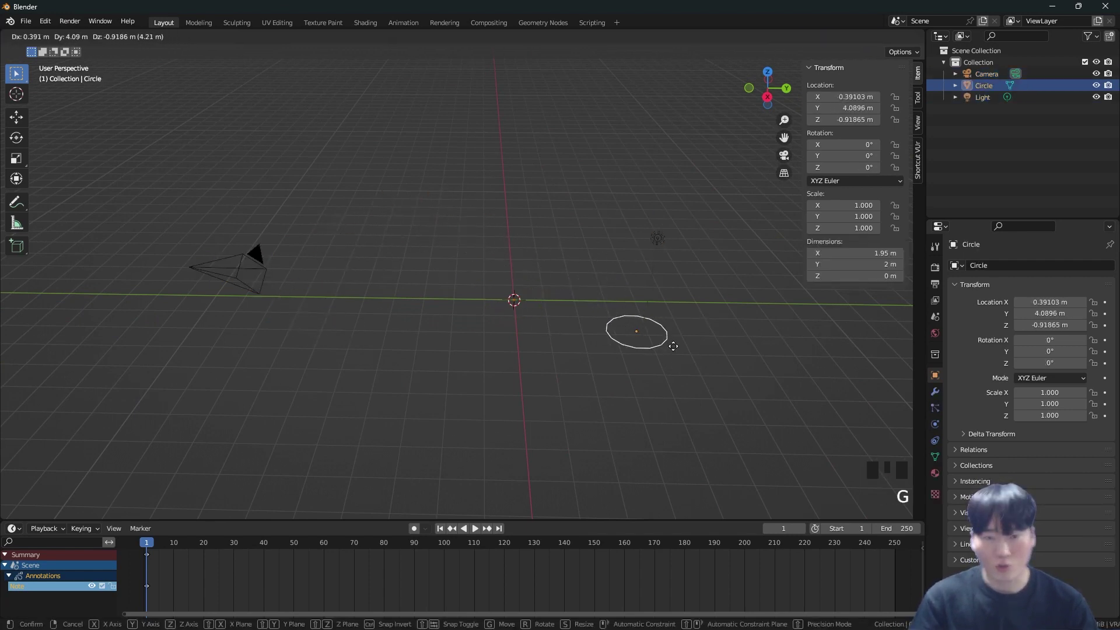
pyautogui.press('Escape')
pyautogui.scroll(6, 522, 310)
pyautogui.moveTo(523, 310); pyautogui.dragTo(575, 313, button='middle')
pyautogui.scroll(2, 530, 299)
pyautogui.scroll(1, 530, 299)
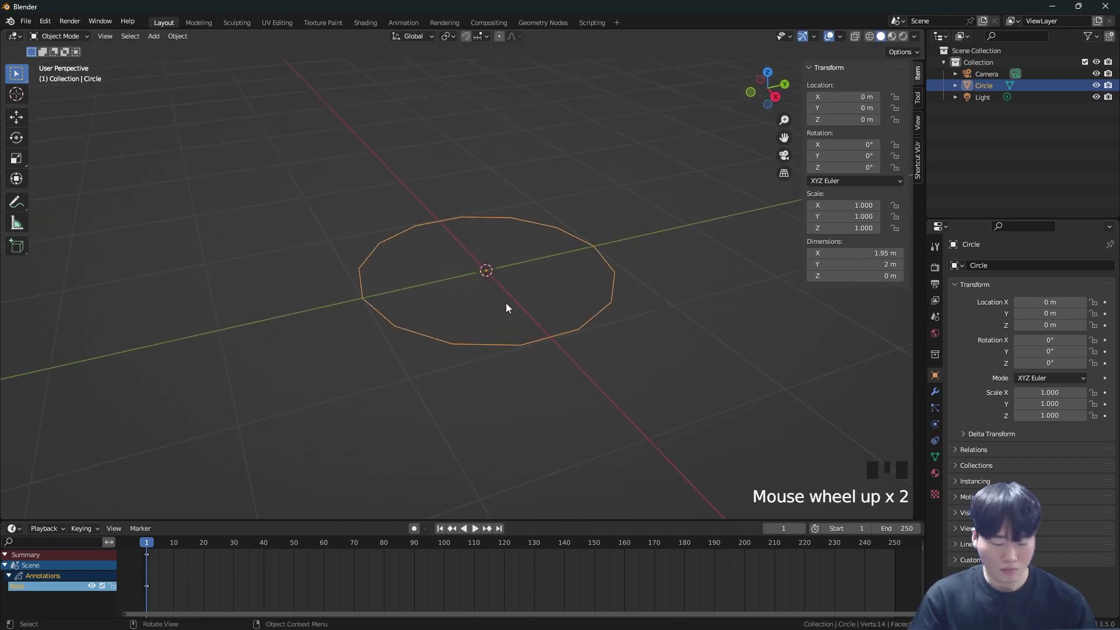
pyautogui.press('Tab')
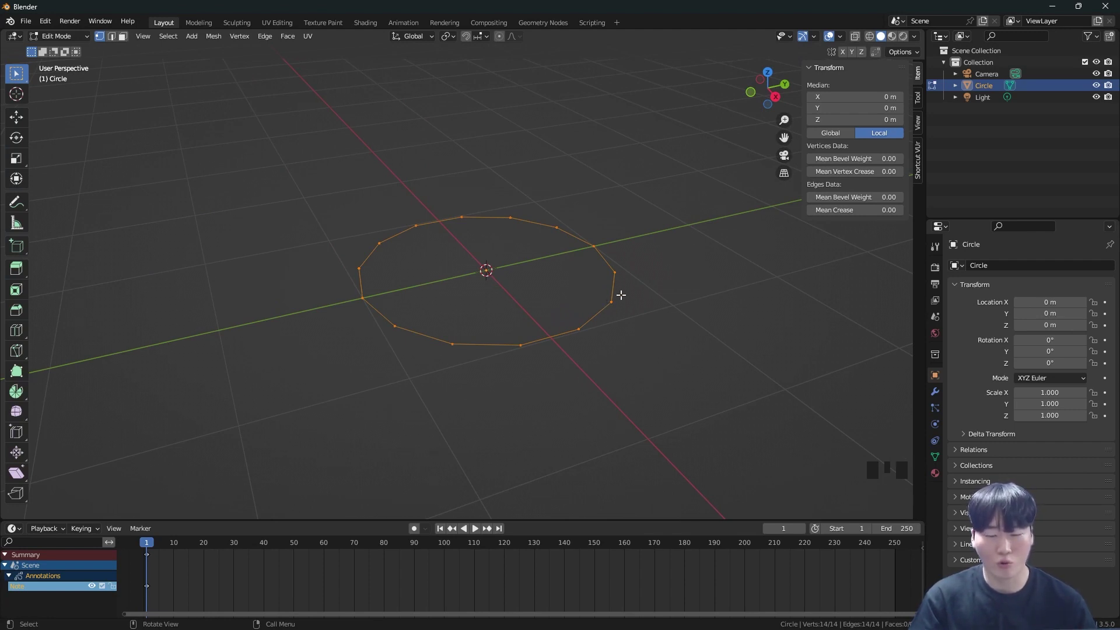
pyautogui.press('e')
pyautogui.rightClick(605, 268)
pyautogui.hotkey('ctrl', 'z')
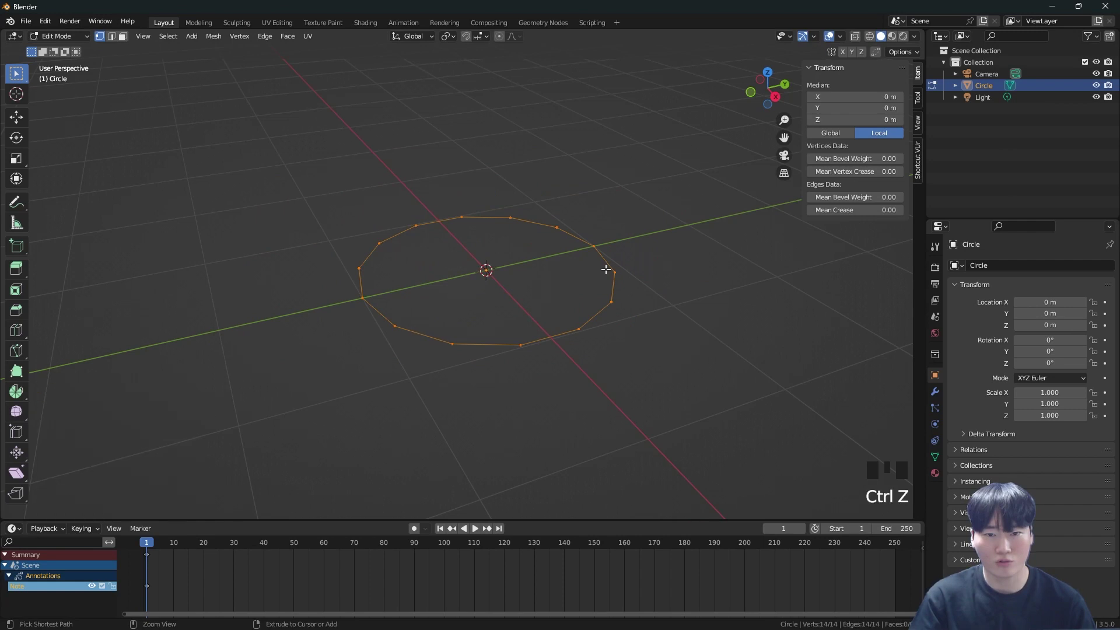
pyautogui.moveTo(630, 306); pyautogui.dragTo(615, 295, button='middle')
pyautogui.tripleClick(612, 294)
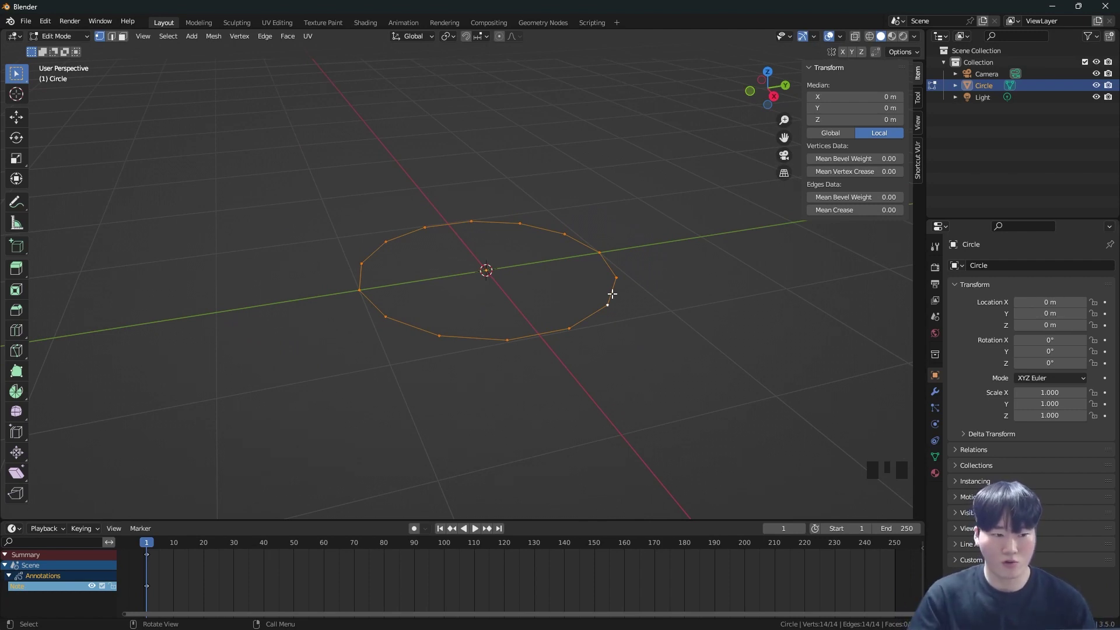
pyautogui.moveTo(575, 307); pyautogui.dragTo(405, 430, button='middle')
pyautogui.scroll(2, 512, 353)
pyautogui.keyDown('shift'); pyautogui.moveTo(508, 350); pyautogui.dragTo(517, 375, button='middle'); pyautogui.keyUp('shift')
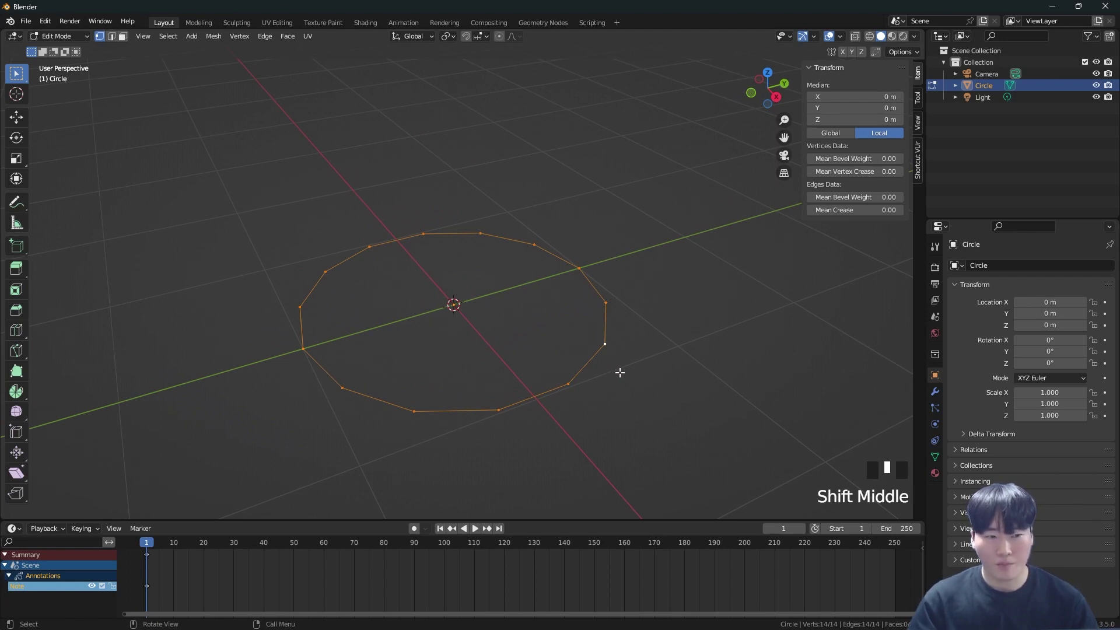
# Step: Cycle through the vertex, edge and face selection modes in Edit Mode
pyautogui.press('3')
pyautogui.press('2')
pyautogui.press('3')
pyautogui.press('1')
pyautogui.press('3')
pyautogui.click(101, 36)
pyautogui.click(111, 37)
pyautogui.click(123, 36)
pyautogui.press('2')
pyautogui.press('3')
pyautogui.press('1')
pyautogui.press('3')
pyautogui.press('2')
pyautogui.press('3')
pyautogui.press('1')
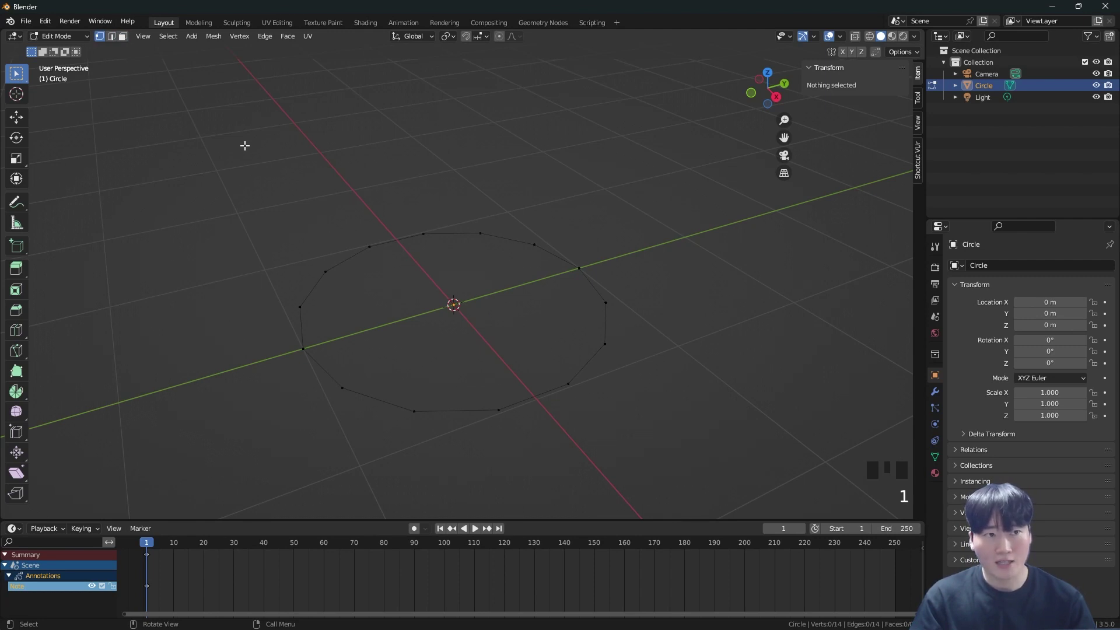
# Step: Switch to edge selection and select one edge of the circle near the negative X axis
pyautogui.press('2')
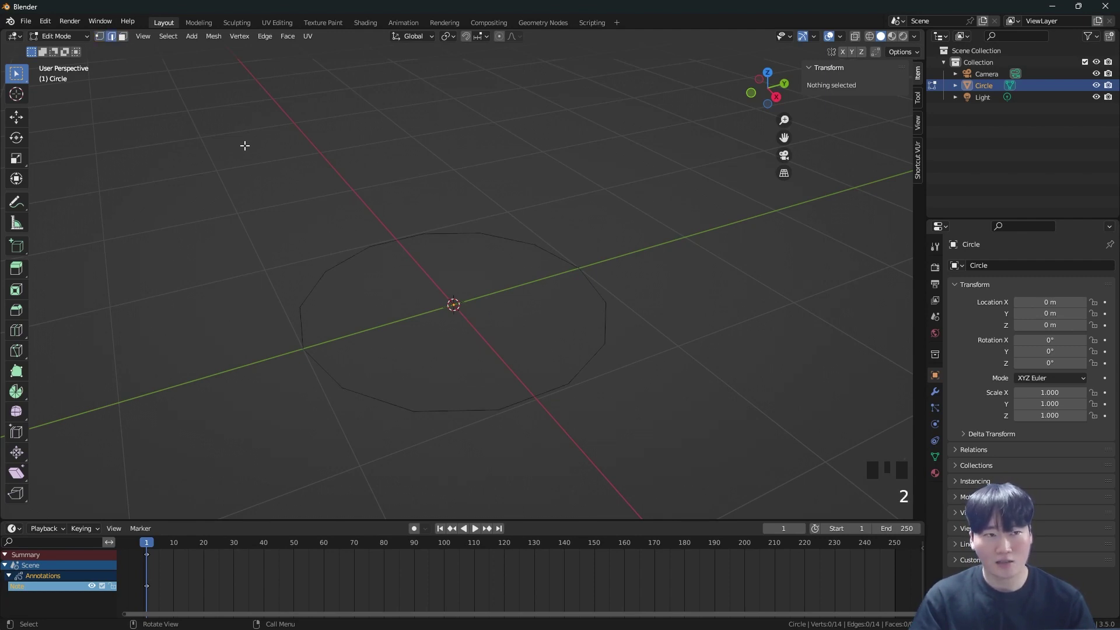
pyautogui.click(359, 261)
pyautogui.press('b')
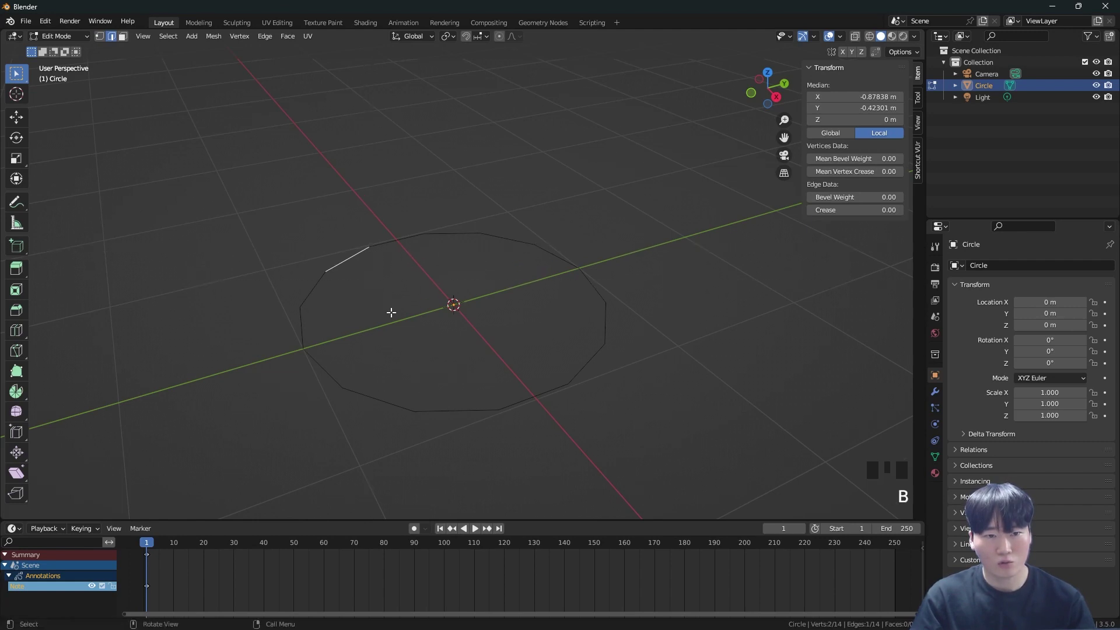
# Step: Try moving, scaling and rotating the selected edge of the circle
pyautogui.press('g')
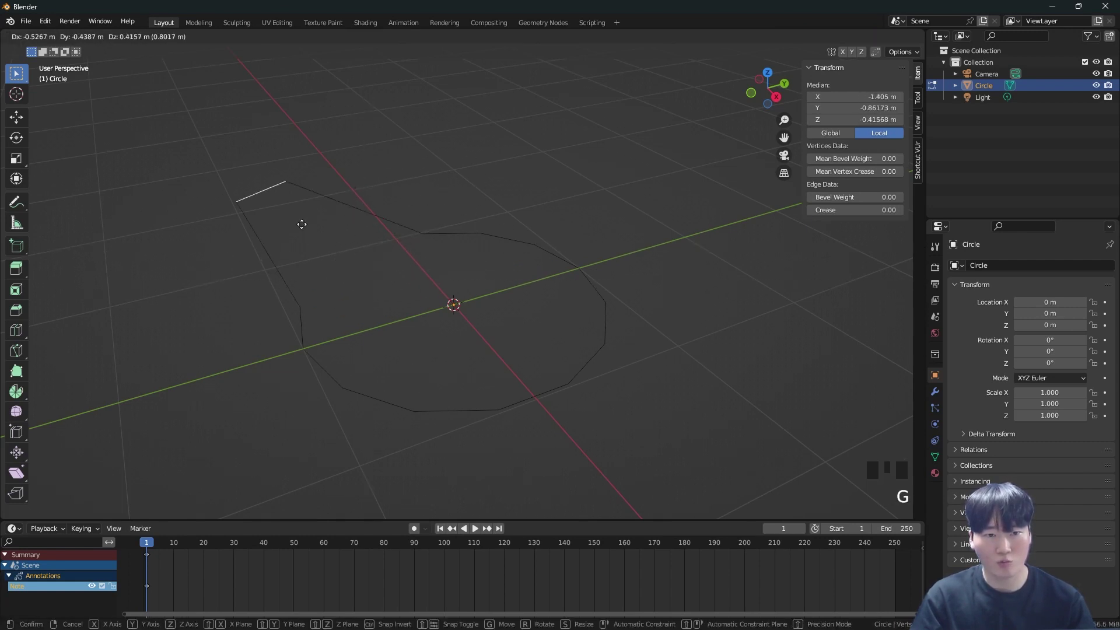
pyautogui.rightClick(430, 320)
pyautogui.press('s')
pyautogui.rightClick(481, 322)
pyautogui.press('r')
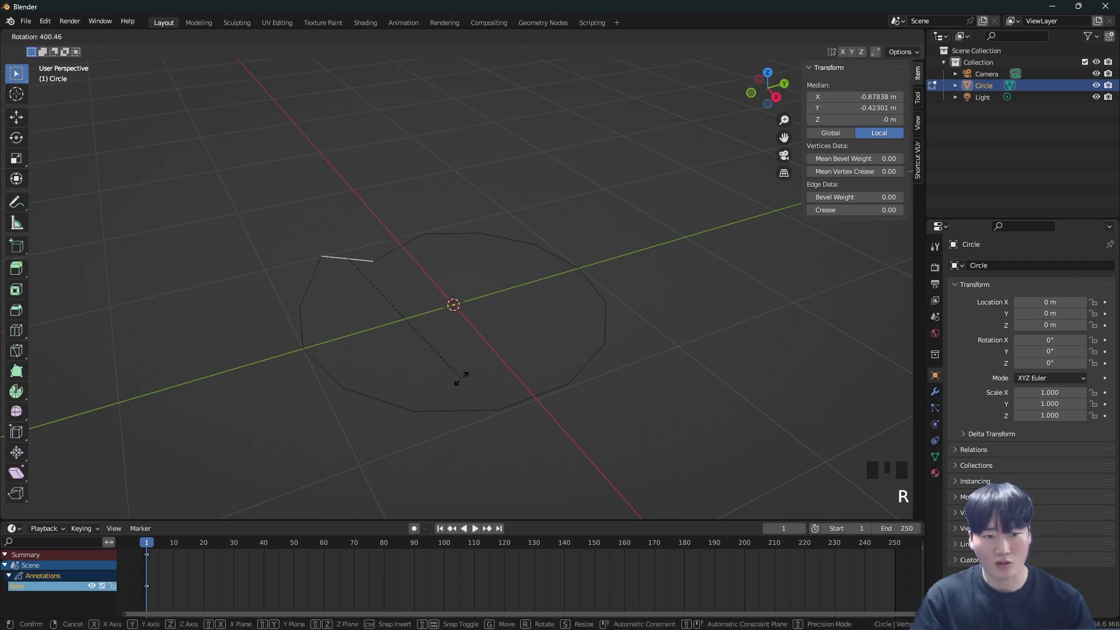
pyautogui.rightClick(446, 370)
pyautogui.moveTo(421, 308); pyautogui.dragTo(437, 324, button='middle')
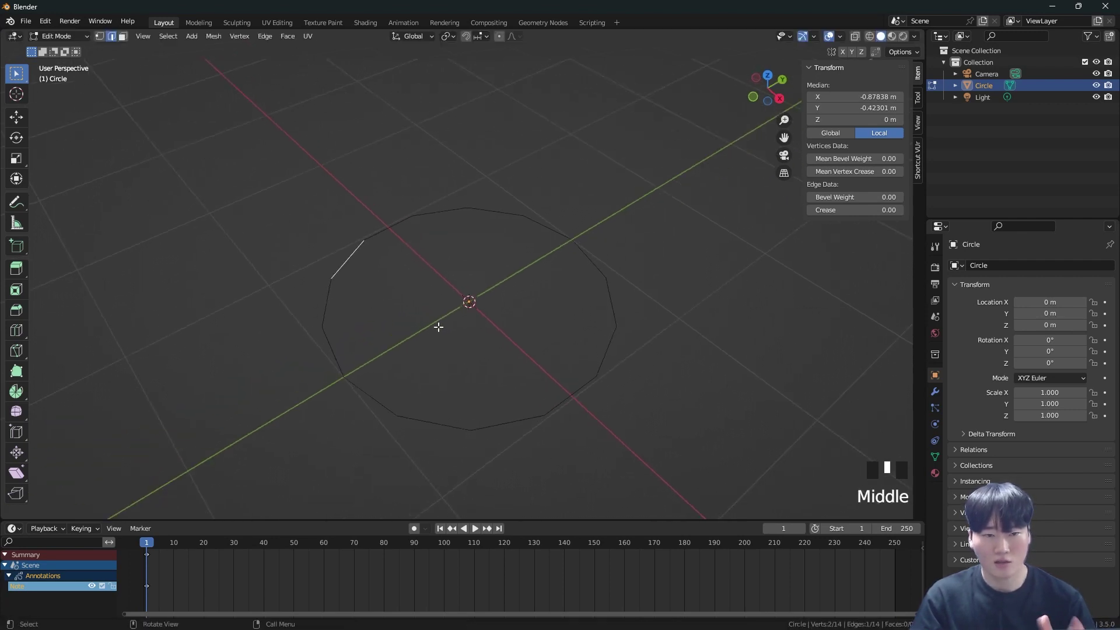
pyautogui.keyDown('shift'); pyautogui.moveTo(450, 328); pyautogui.dragTo(480, 287, button='middle'); pyautogui.keyUp('shift')
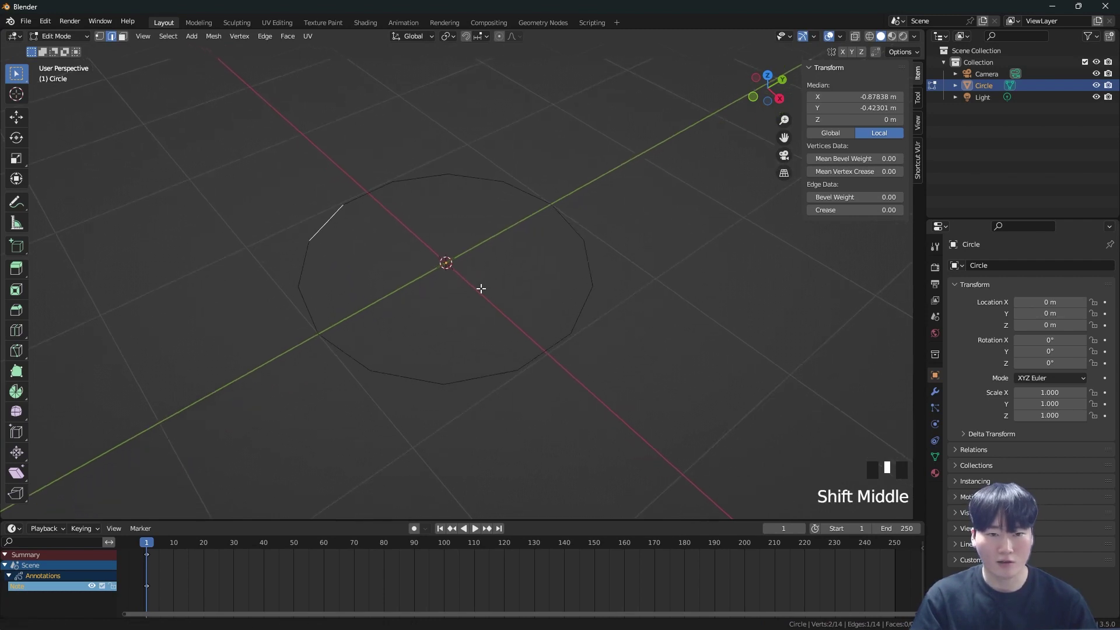
# Step: Alternate between vertex, edge and face selection several times, finishing in vertex selection
pyautogui.press('2')
pyautogui.press('3')
pyautogui.press('2')
pyautogui.press('3')
pyautogui.press('1')
pyautogui.press('2')
pyautogui.press('3')
pyautogui.press('1')
pyautogui.press('2')
pyautogui.press('3')
pyautogui.press('1')
pyautogui.press('3')
pyautogui.press('1')
pyautogui.press('3')
pyautogui.press('1')
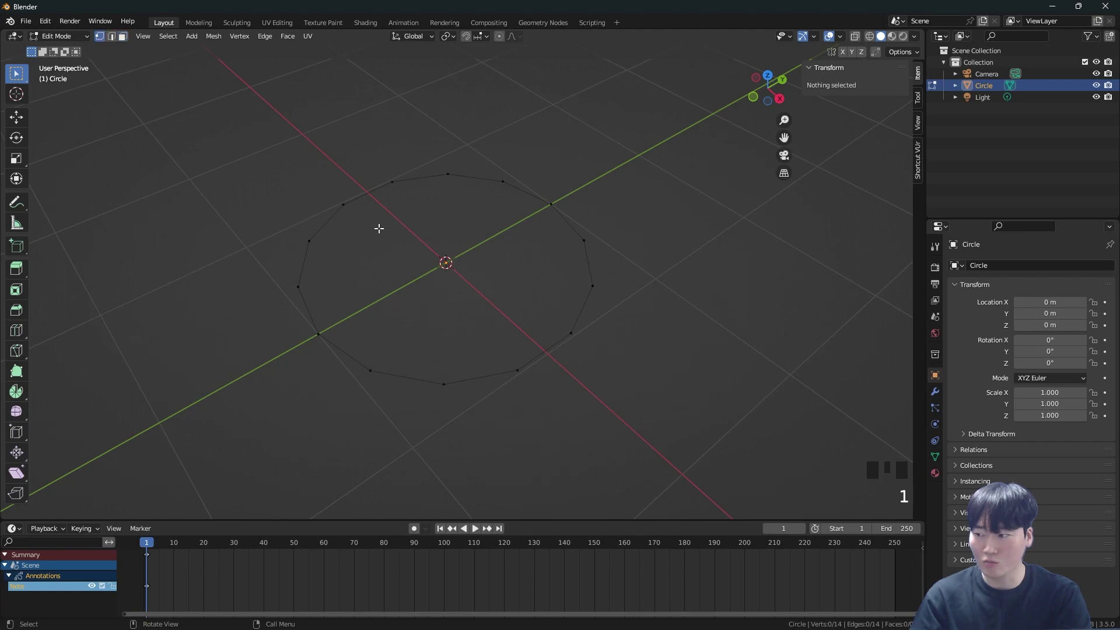
# Step: Select and deselect all of the circle's vertices, and box-select the whole circle
pyautogui.moveTo(516, 287); pyautogui.dragTo(517, 305, button='middle')
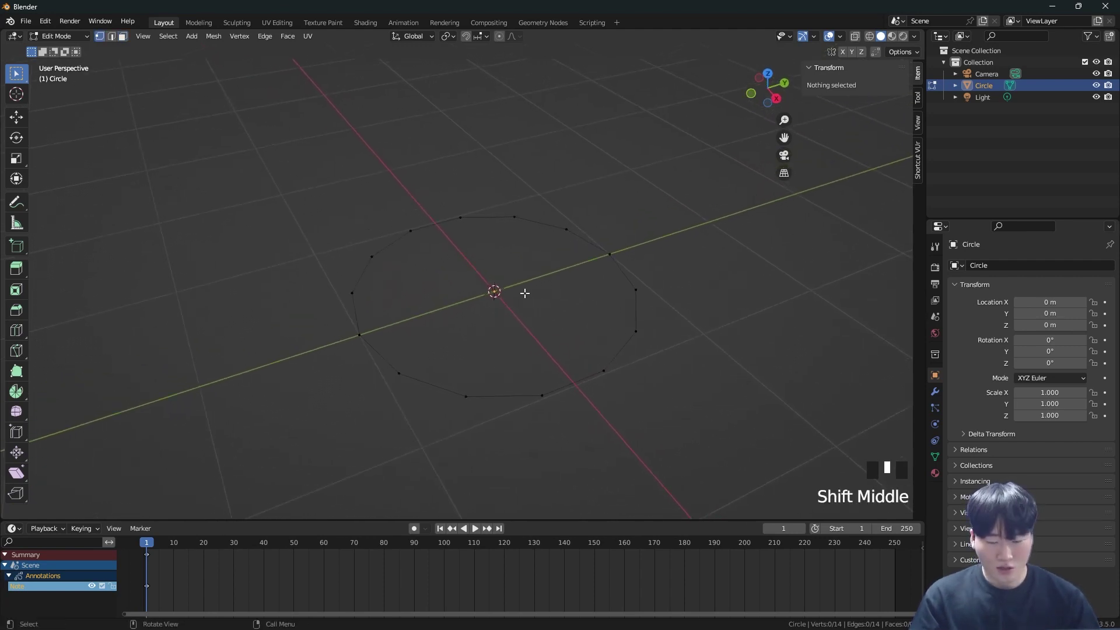
pyautogui.press('a')
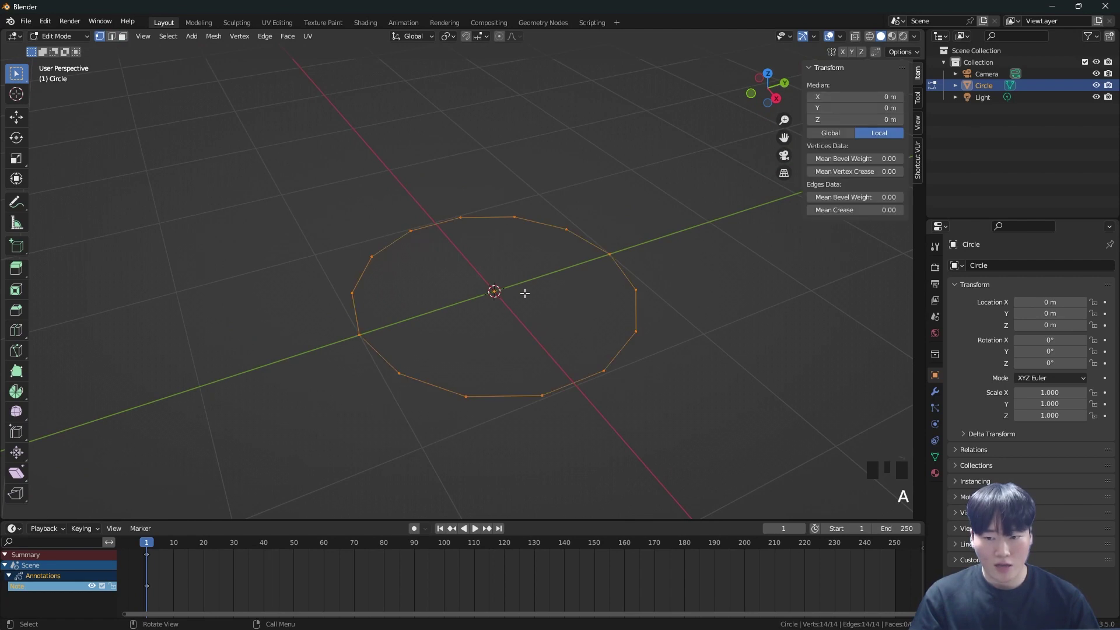
pyautogui.press('a')
pyautogui.press('a')
pyautogui.press('a')
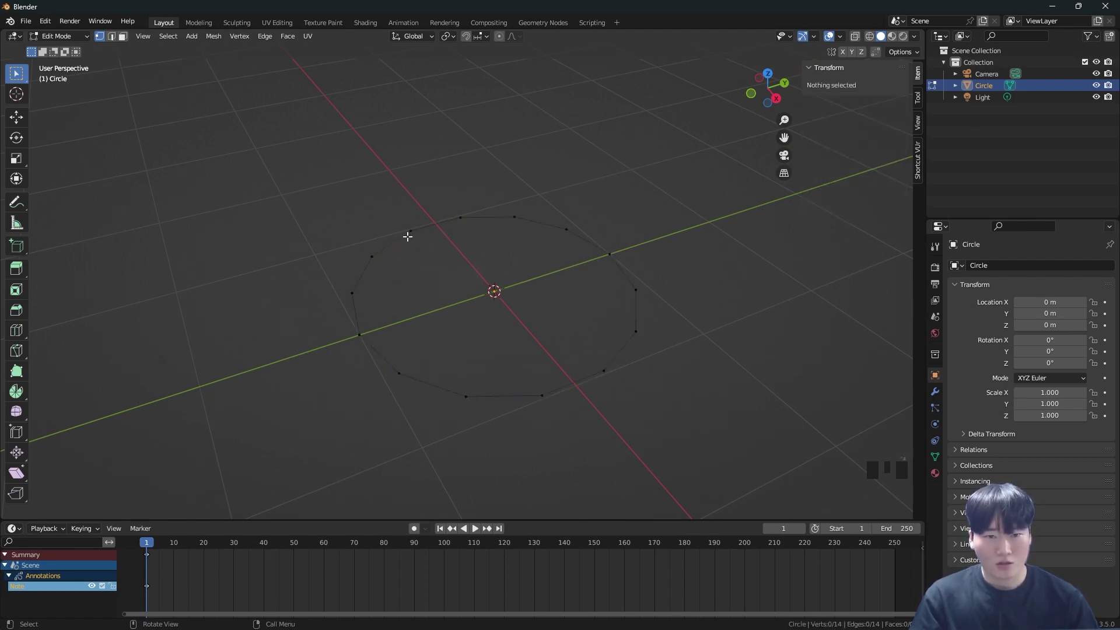
pyautogui.moveTo(299, 169); pyautogui.dragTo(698, 448)
# Step: Practise selecting the circle's entire loop from its vertex just beside the positive Y axis, finishing with the loop selected
pyautogui.click(636, 294)
pyautogui.click(635, 294)
pyautogui.click(635, 294)
pyautogui.click(635, 294)
pyautogui.click(635, 292)
pyautogui.tripleClick(636, 293)
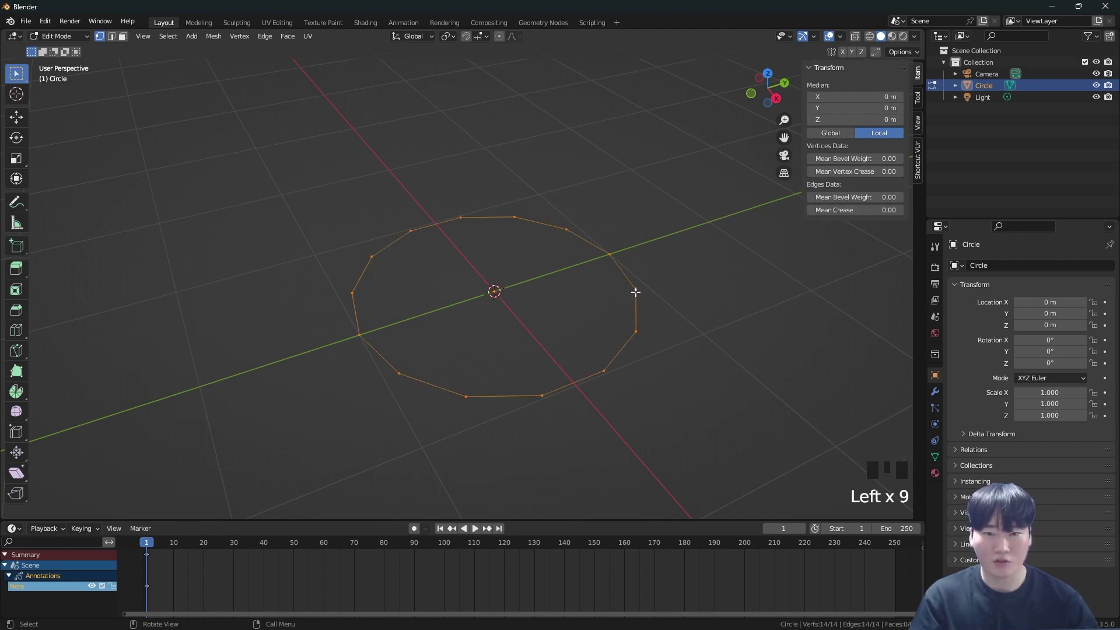
pyautogui.tripleClick(635, 292)
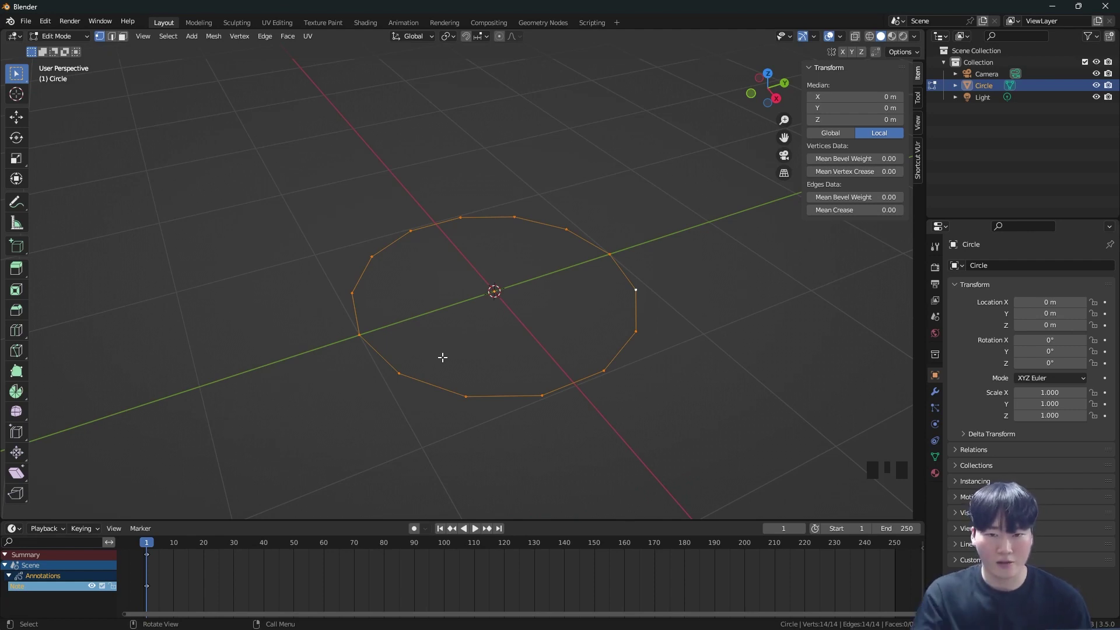
pyautogui.click(636, 292)
pyautogui.click(636, 291)
pyautogui.click(636, 291)
pyautogui.click(635, 290)
pyautogui.click(636, 291)
pyautogui.click(636, 291)
pyautogui.click(636, 292)
pyautogui.doubleClick(636, 291)
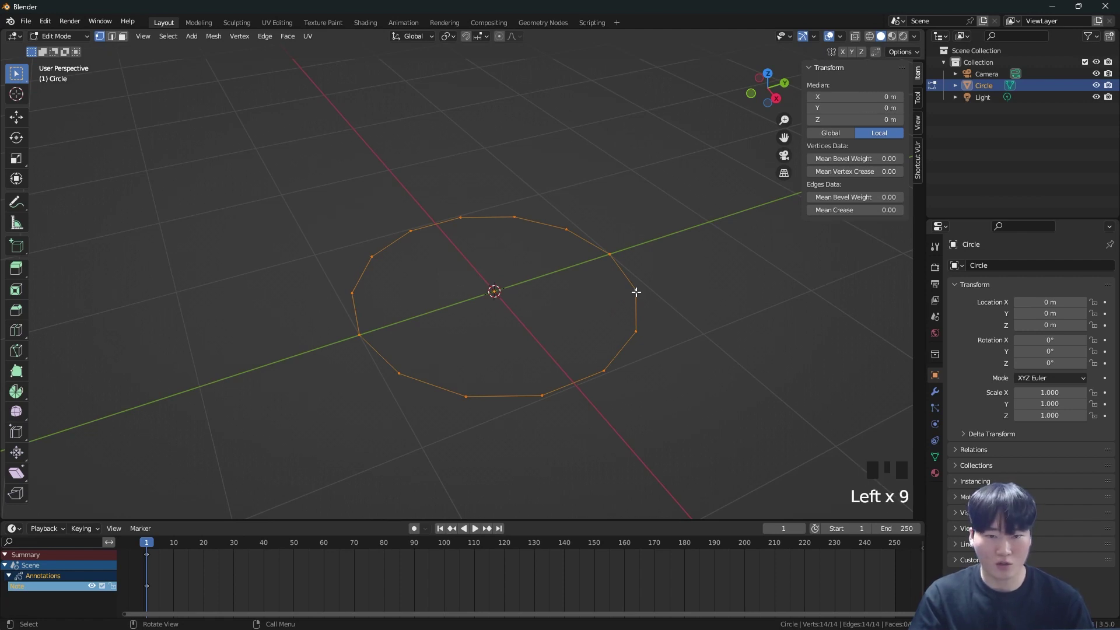
pyautogui.click(636, 292)
pyautogui.doubleClick(636, 292)
pyautogui.click(637, 292)
pyautogui.doubleClick(636, 292)
pyautogui.click(636, 292)
pyautogui.doubleClick(637, 291)
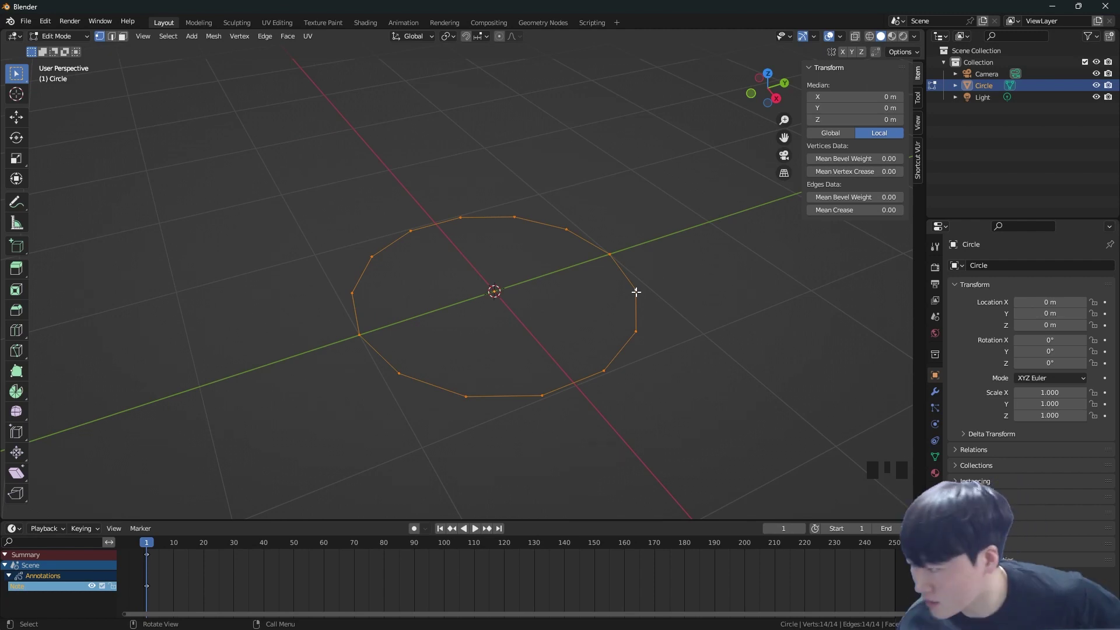
pyautogui.click(636, 291)
pyautogui.doubleClick(636, 291)
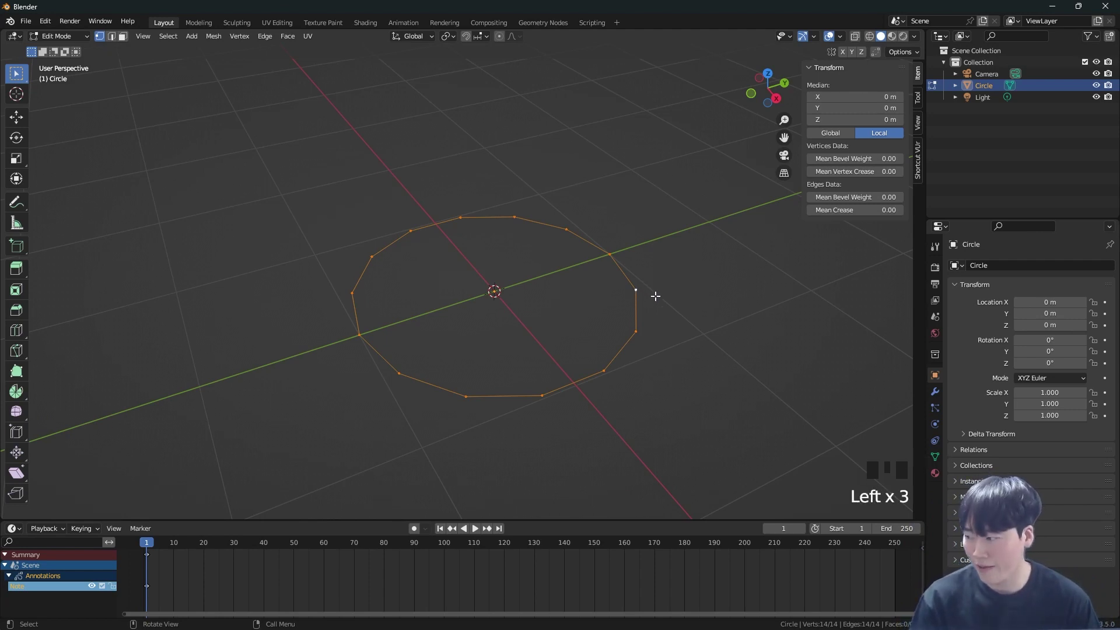
pyautogui.click(635, 292)
pyautogui.doubleClick(636, 294)
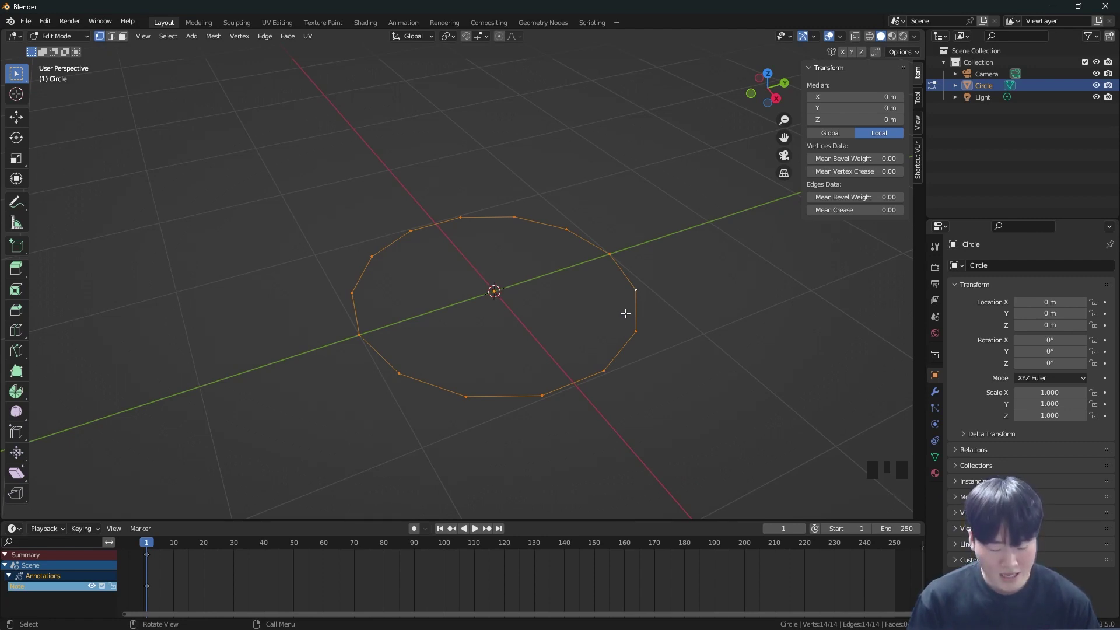
# Step: Try extruding the selected loop and scaling the new ring inward, and undo the result
pyautogui.press('e')
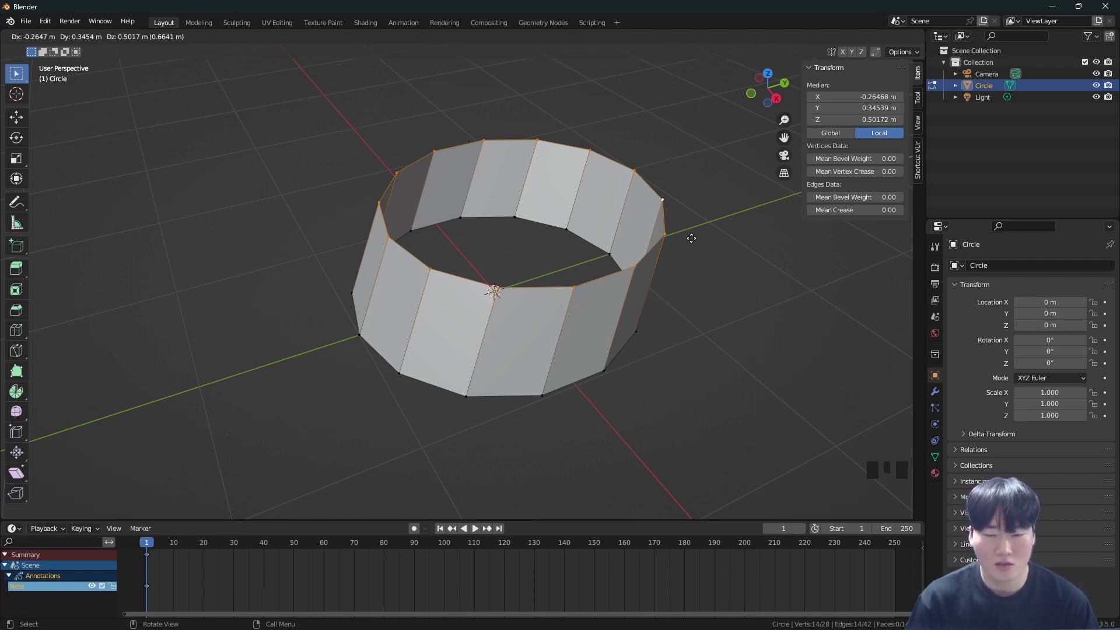
pyautogui.rightClick(657, 254)
pyautogui.press('s')
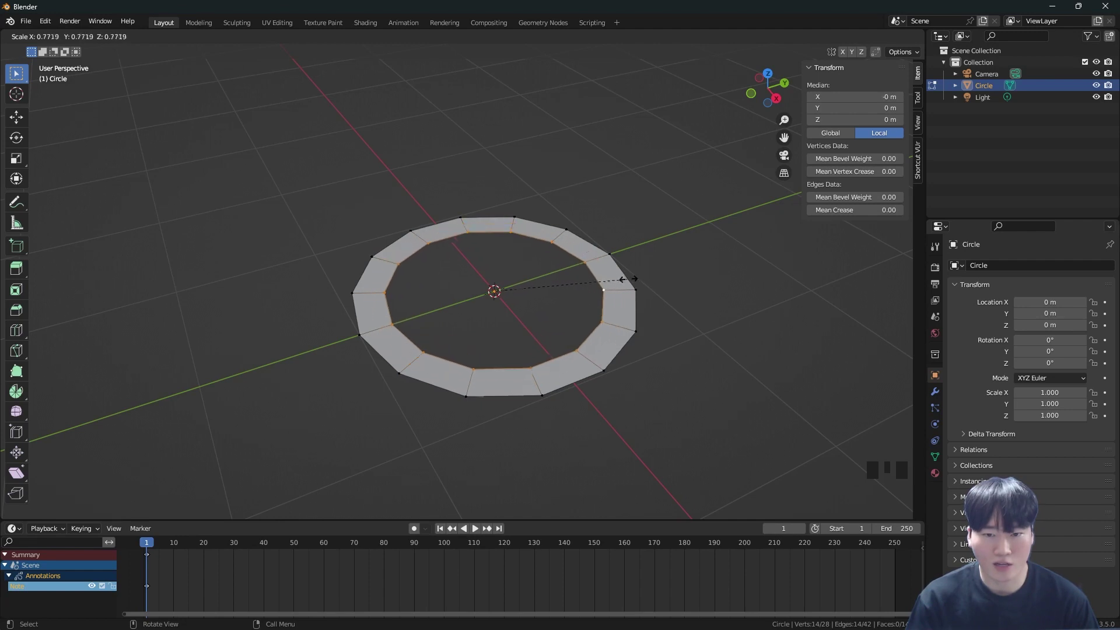
pyautogui.click(583, 288)
pyautogui.hotkey('ctrl', 'z')
# Step: Reselect the circle's loop and try extruding it with a uniform scale, cancelling the transform
pyautogui.click(630, 280)
pyautogui.doubleClick(635, 309)
pyautogui.press('e')
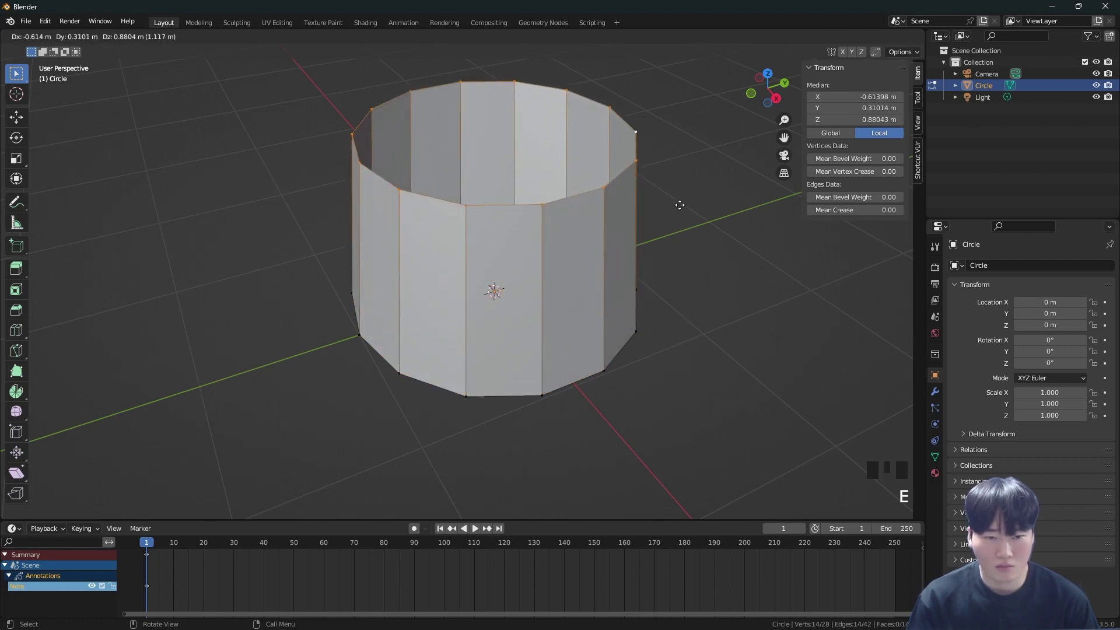
pyautogui.press('s')
pyautogui.rightClick(595, 261)
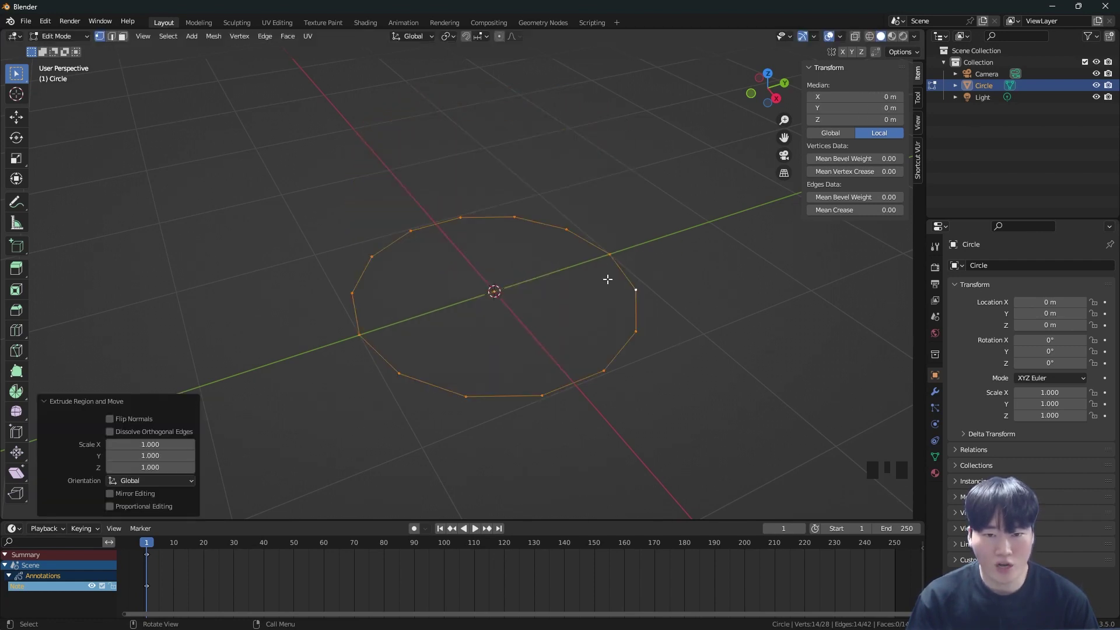
# Step: Try extruding the loop upward along the global Z axis by about 1.4 m, and undo the extrusion
pyautogui.press('e')
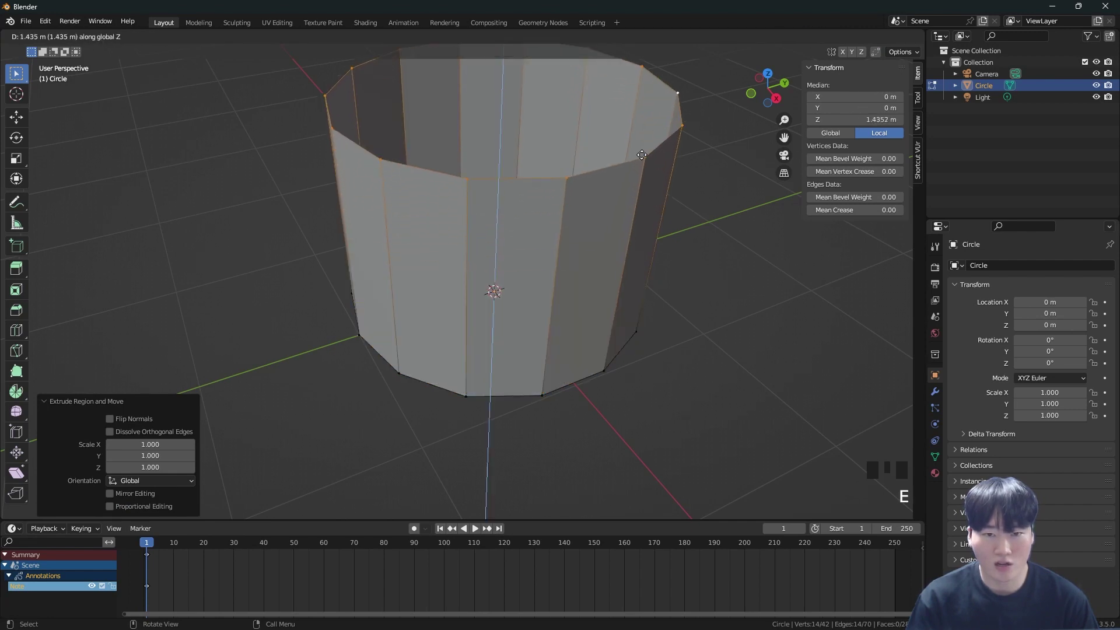
pyautogui.click(641, 147)
pyautogui.moveTo(628, 252); pyautogui.dragTo(588, 357, button='middle')
pyautogui.hotkey('ctrl', 'z')
pyautogui.scroll(3, 594, 354)
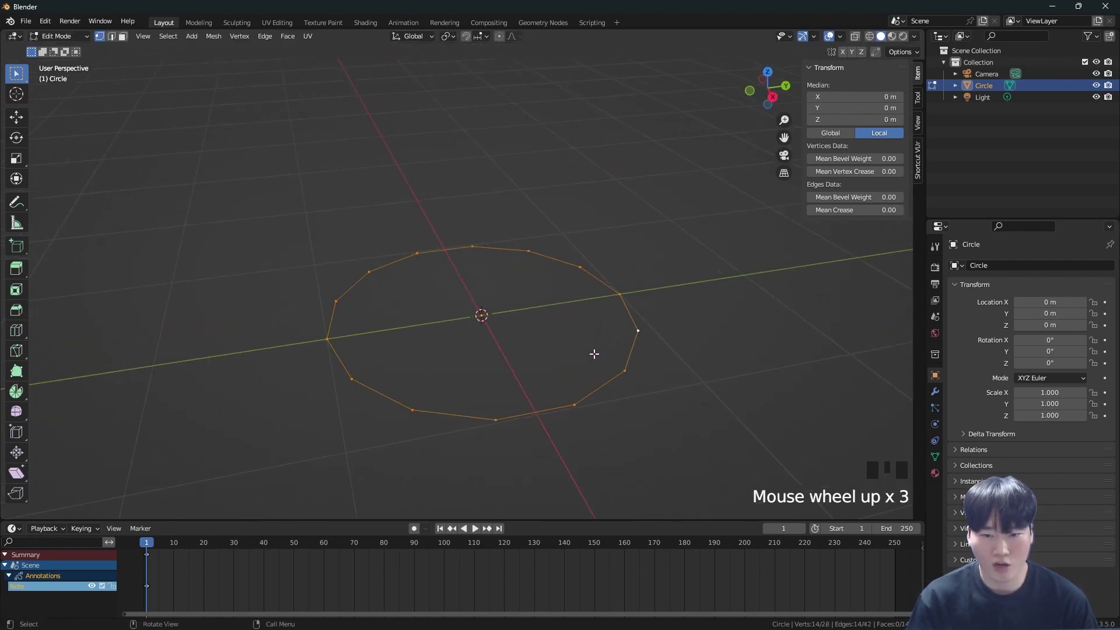
# Step: Reselect the full loop and try extruding it upward twice, cancelling the movement each time
pyautogui.doubleClick(641, 342)
pyautogui.doubleClick(639, 350)
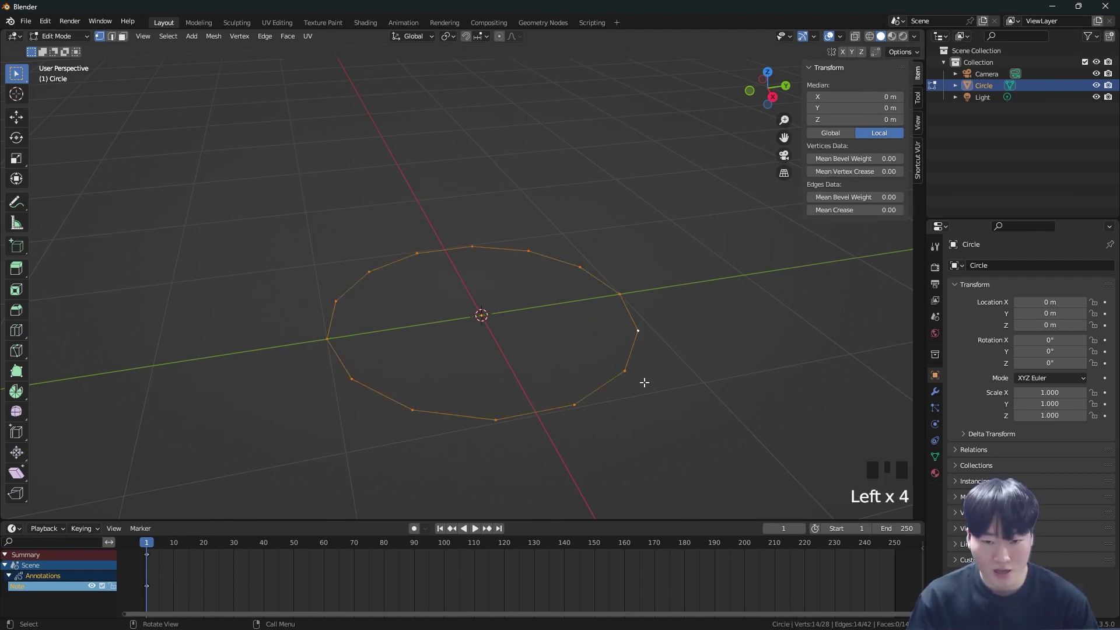
pyautogui.press('e')
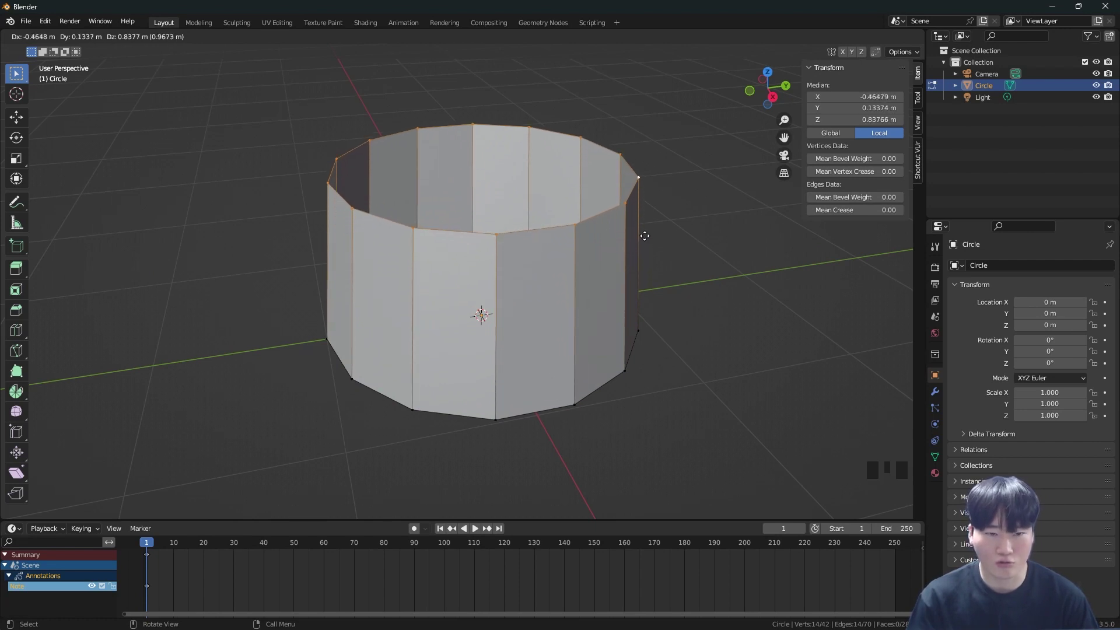
pyautogui.rightClick(631, 216)
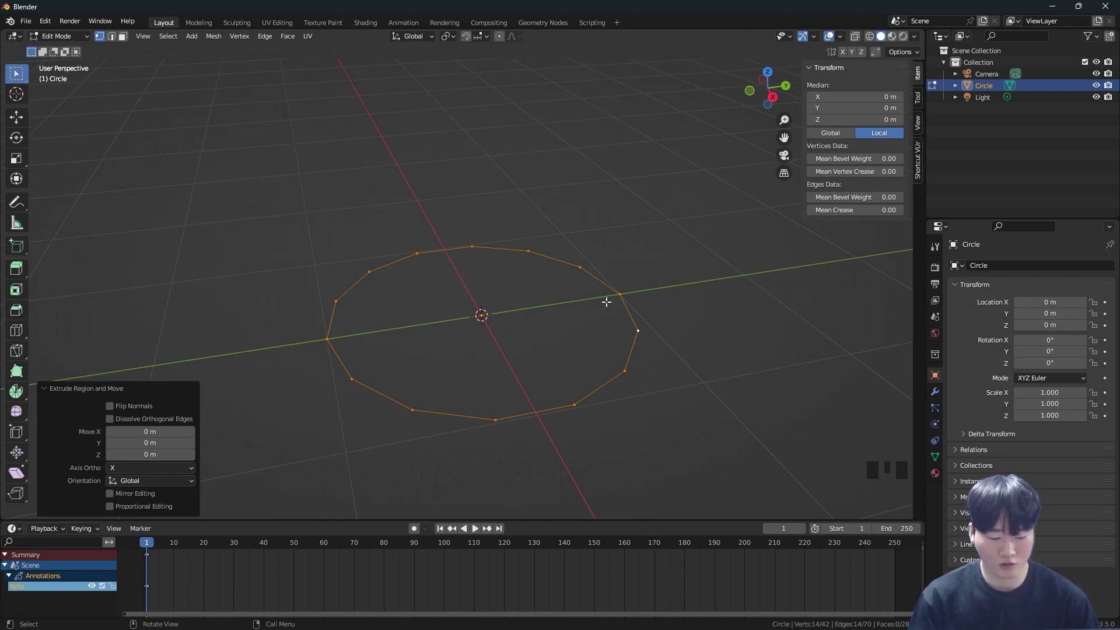
pyautogui.press('e')
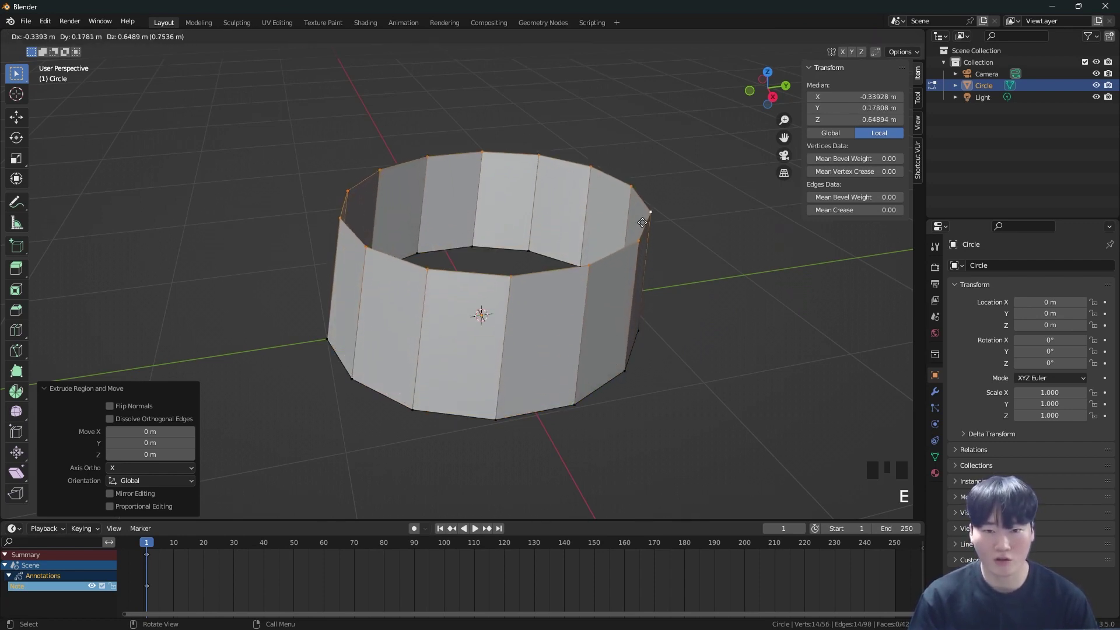
pyautogui.rightClick(632, 150)
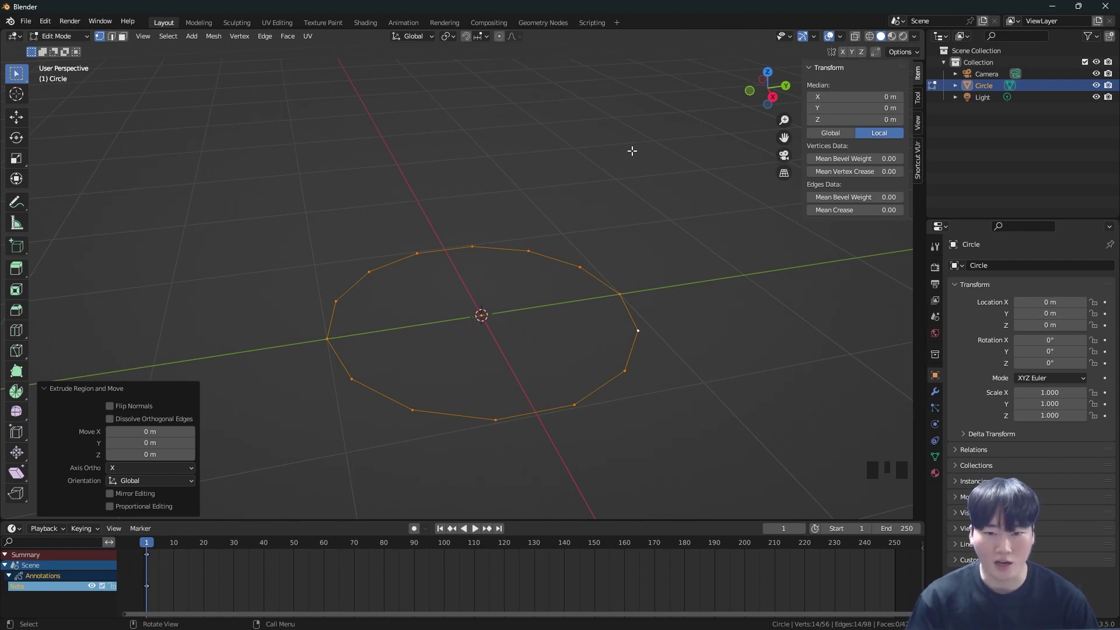
# Step: Select the circle's loop from the same vertex and try moving and extruding it, cancelling each transform
pyautogui.click(642, 333)
pyautogui.scroll(11, 641, 336)
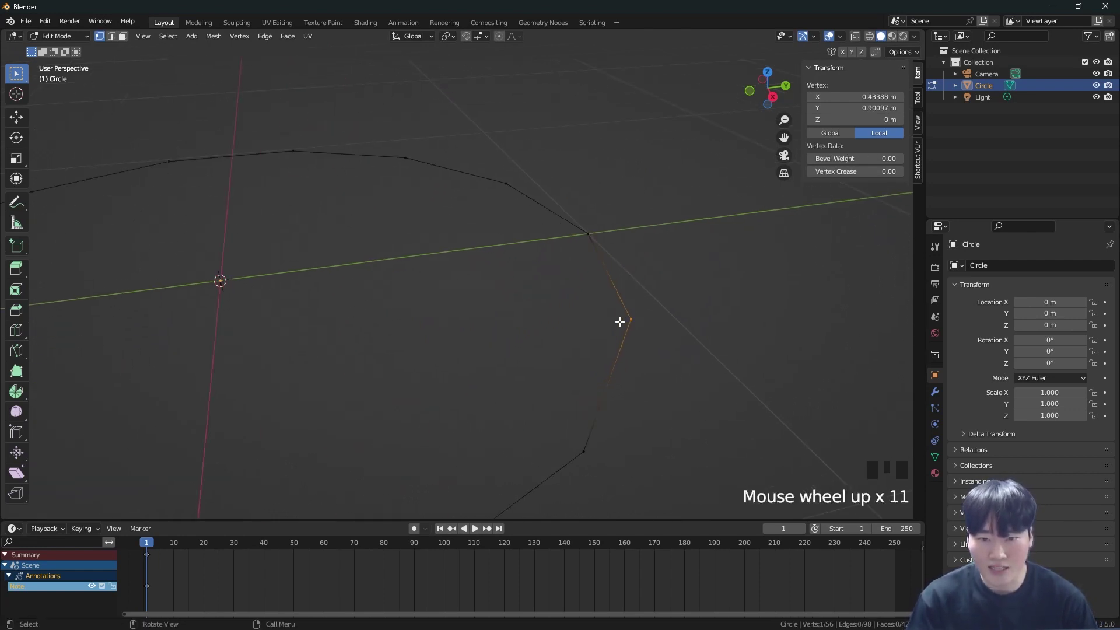
pyautogui.tripleClick(628, 325)
pyautogui.scroll(-8, 627, 341)
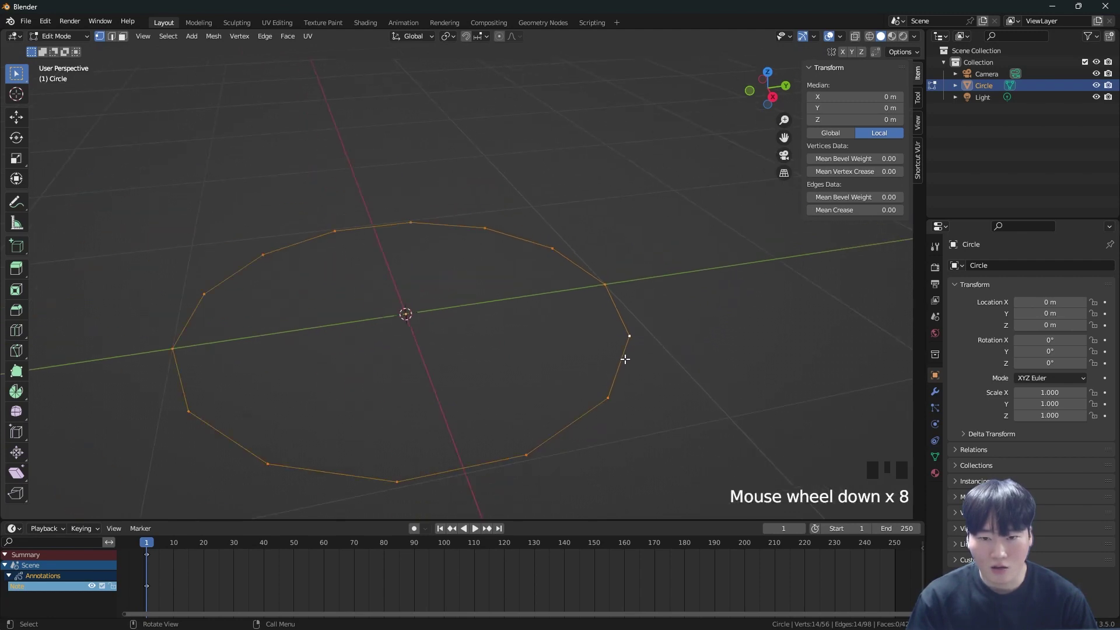
pyautogui.press('g')
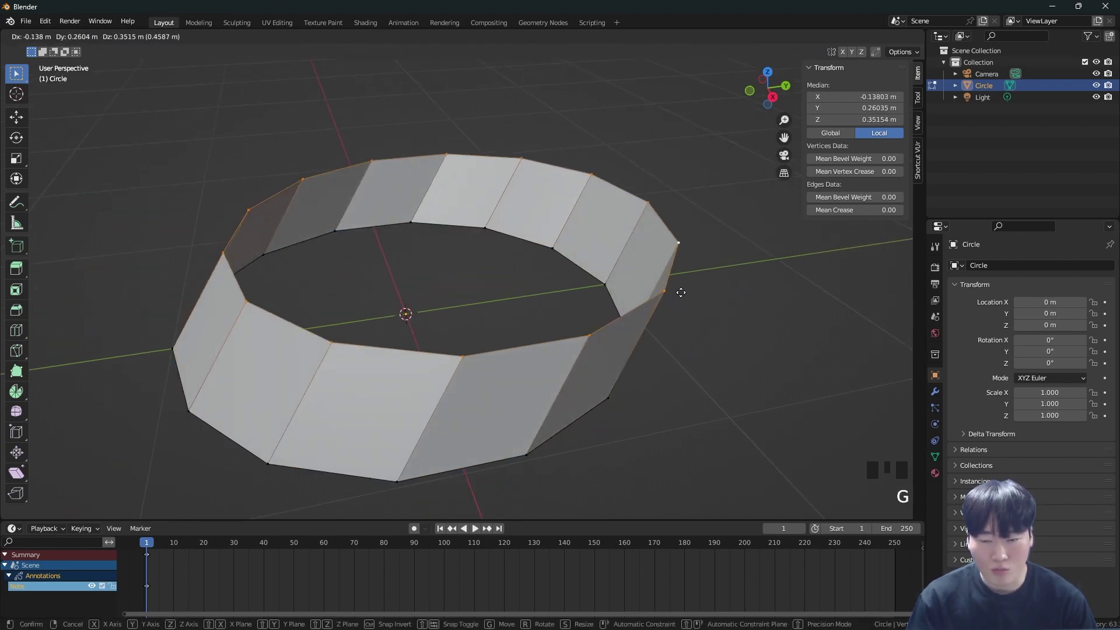
pyautogui.rightClick(651, 347)
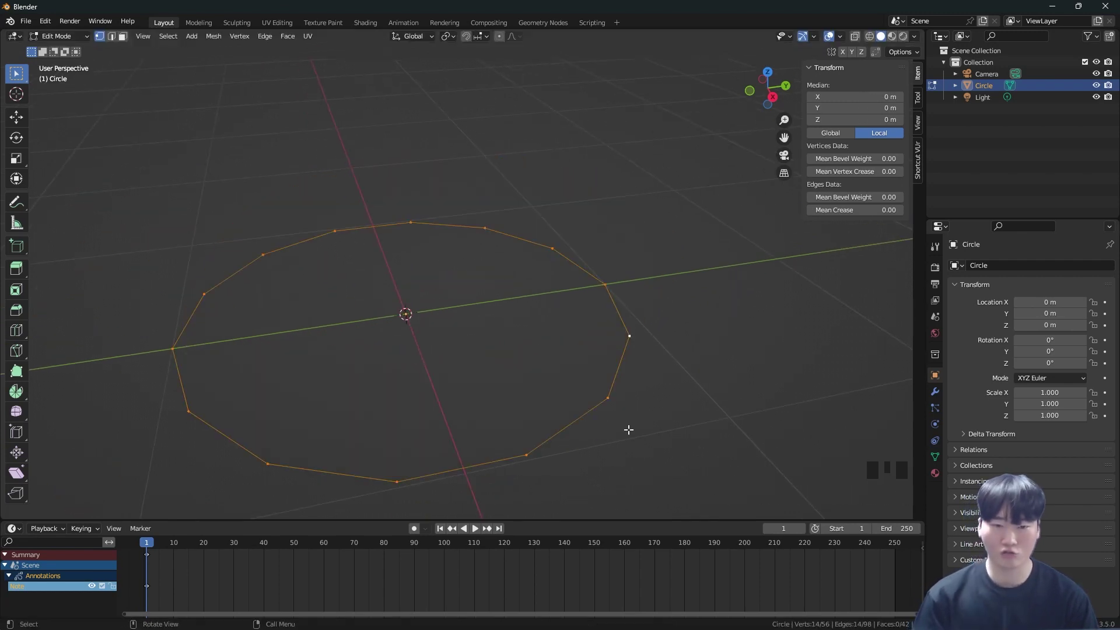
pyautogui.press('g')
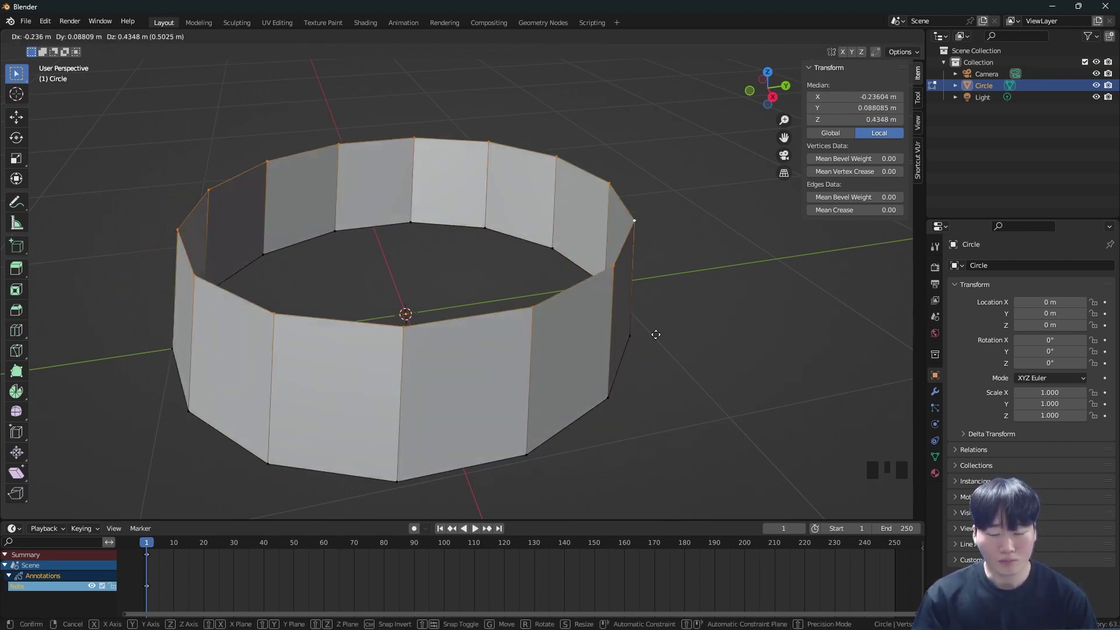
pyautogui.rightClick(608, 363)
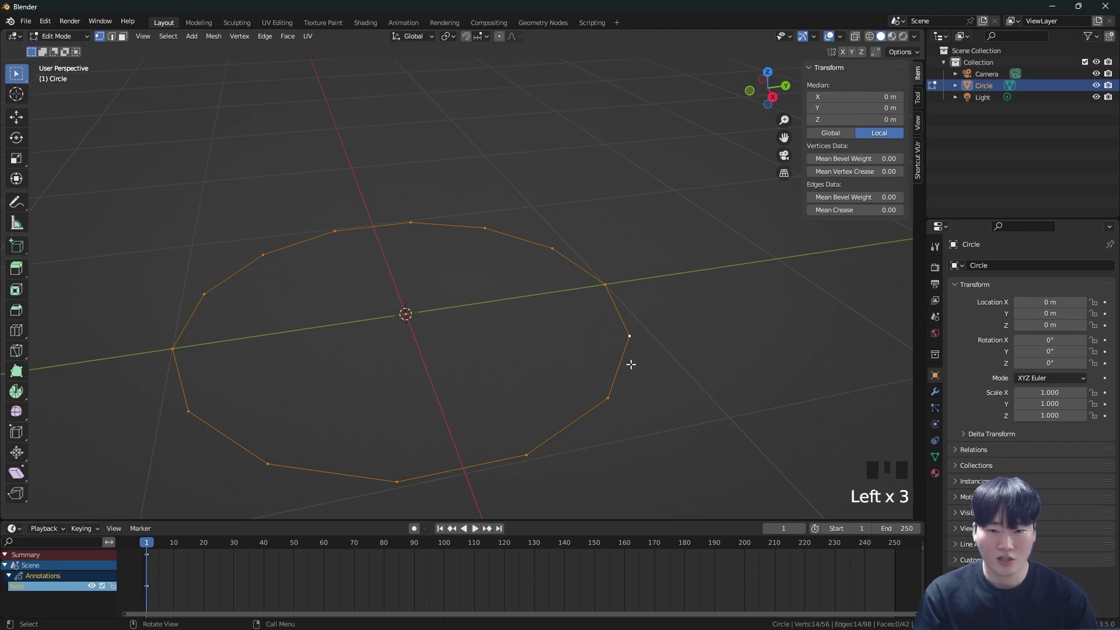
pyautogui.press('e')
pyautogui.rightClick(670, 238)
# Step: Select all of the circle's geometry and merge the overlapping vertices by distance
pyautogui.keyDown('shift'); pyautogui.moveTo(644, 359); pyautogui.dragTo(462, 251, button='middle'); pyautogui.keyUp('shift')
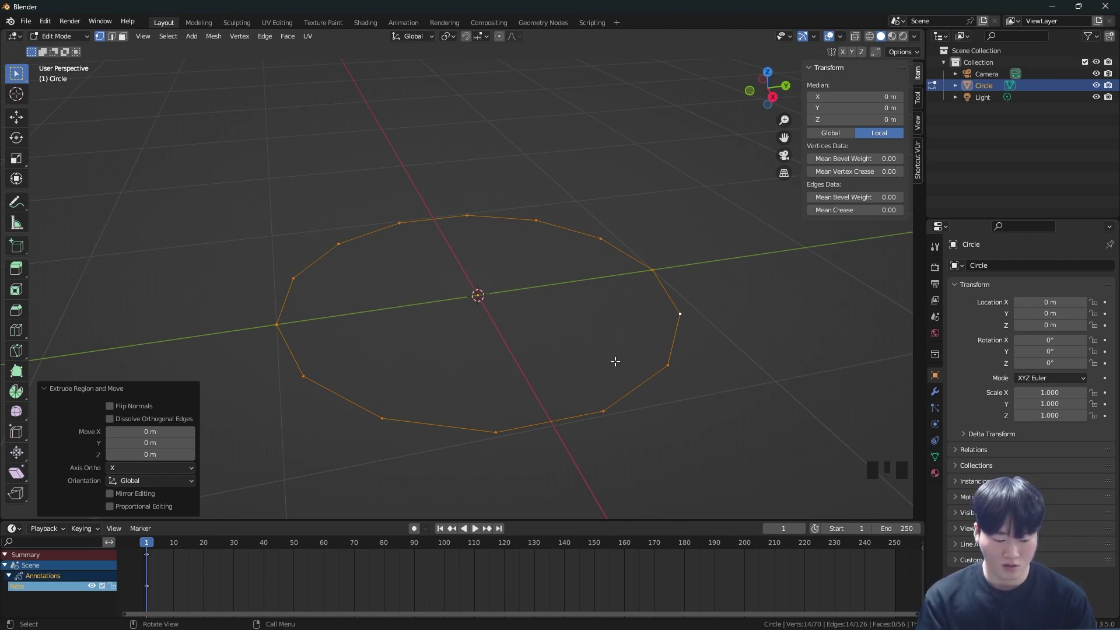
pyautogui.press('a')
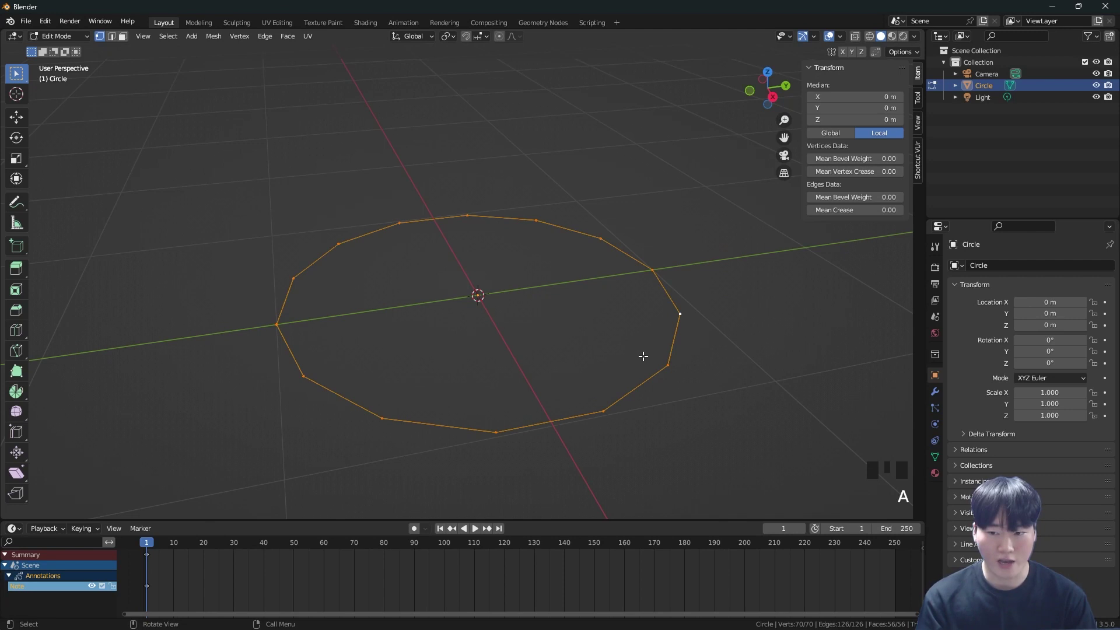
pyautogui.press('m')
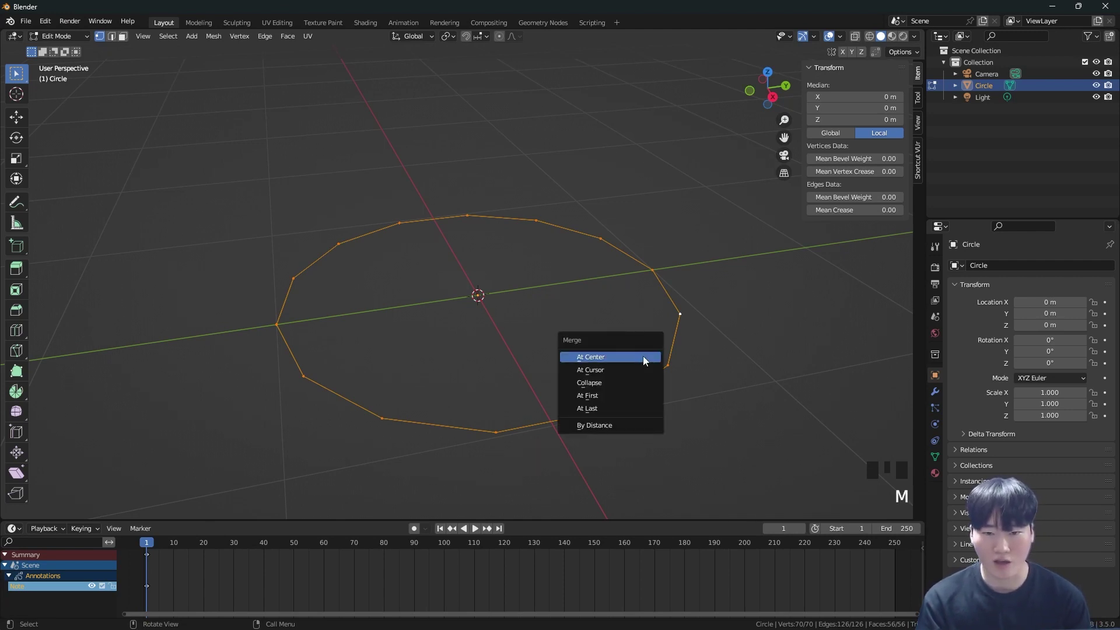
pyautogui.click(614, 425)
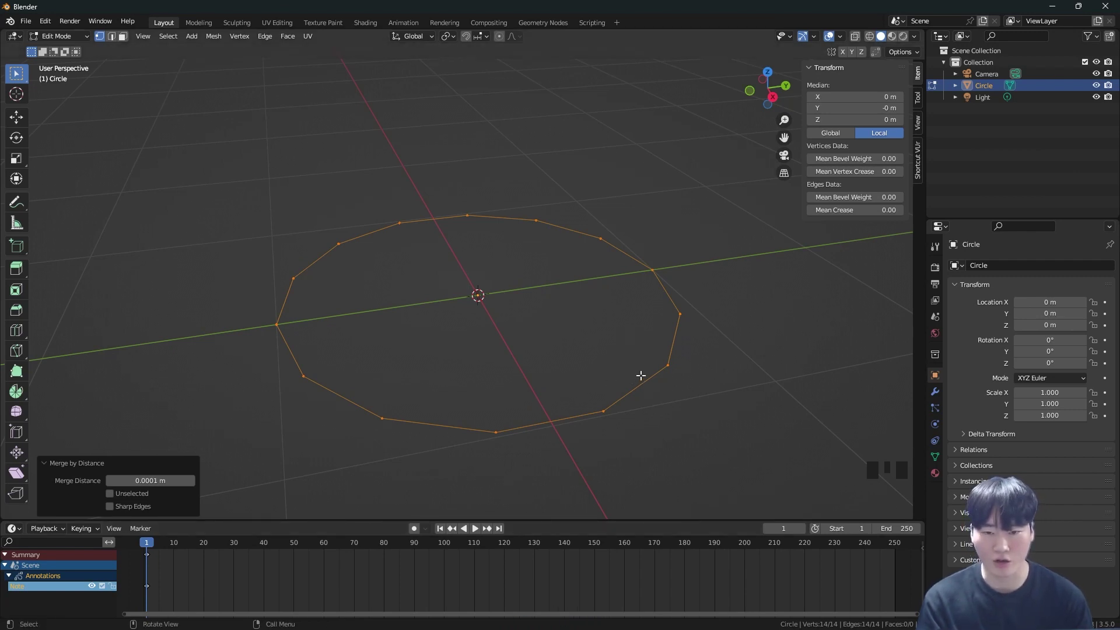
# Step: Select the merged circle's loop and extrude it, cancelling the movement to leave duplicate vertices in place
pyautogui.tripleClick(680, 316)
pyautogui.tripleClick(674, 336)
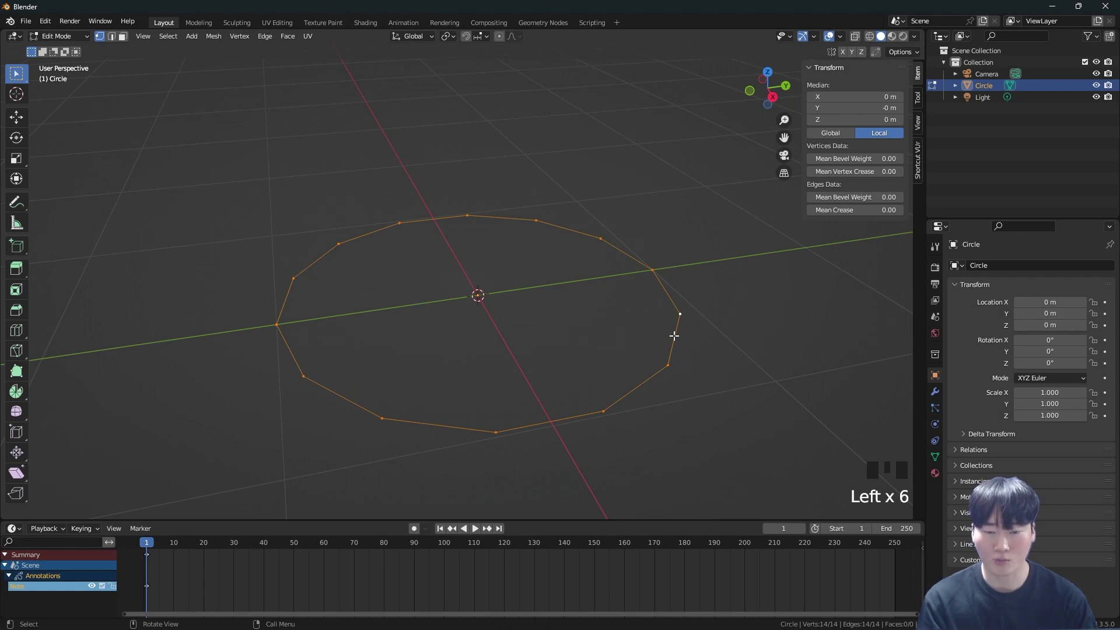
pyautogui.press('e')
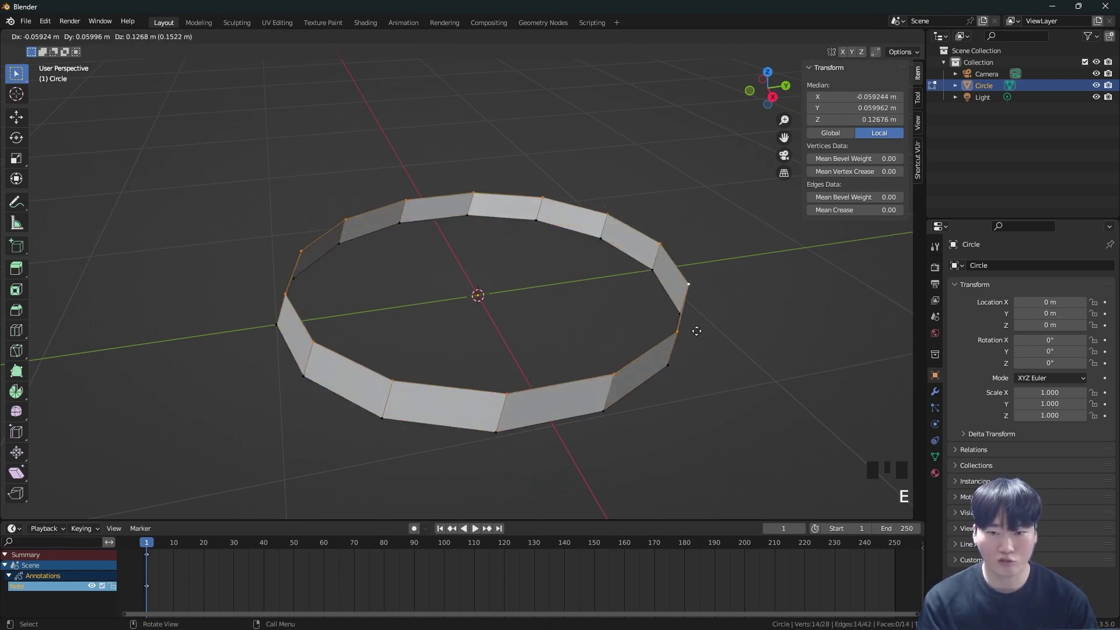
pyautogui.press('Escape')
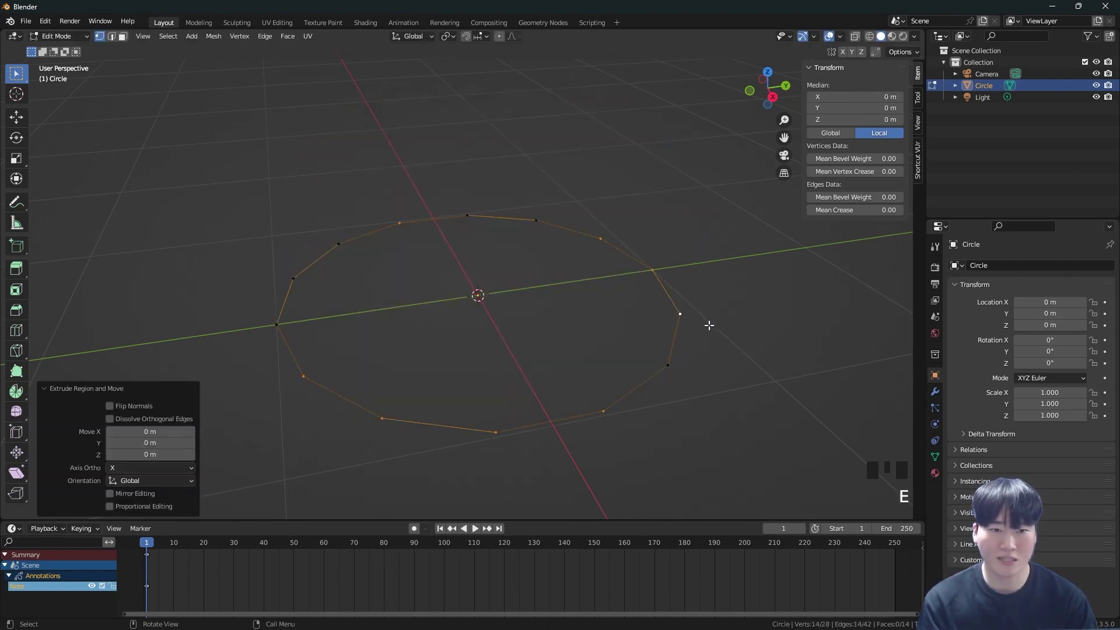
# Step: Select the whole circle and merge its duplicate vertices by distance
pyautogui.press('a')
pyautogui.press('m')
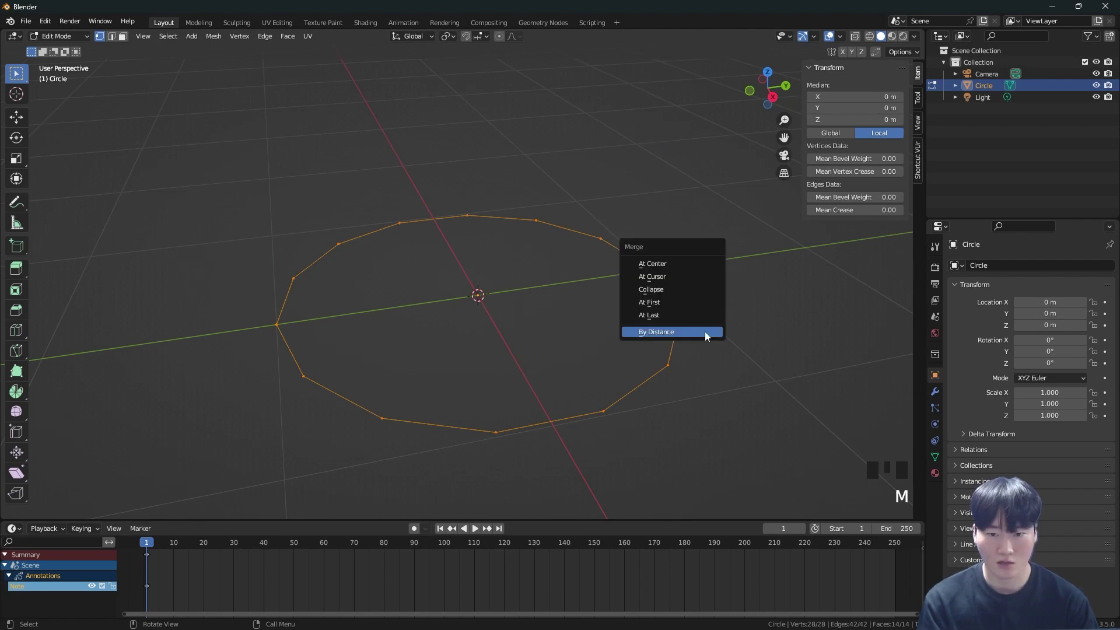
pyautogui.click(704, 331)
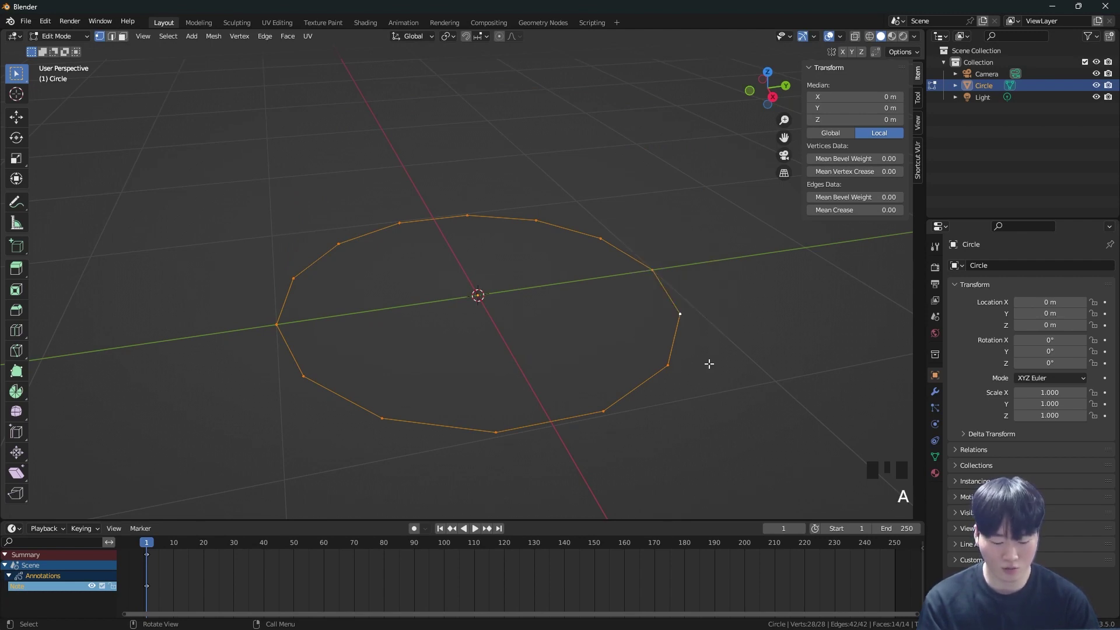
pyautogui.press('m')
pyautogui.click(709, 363)
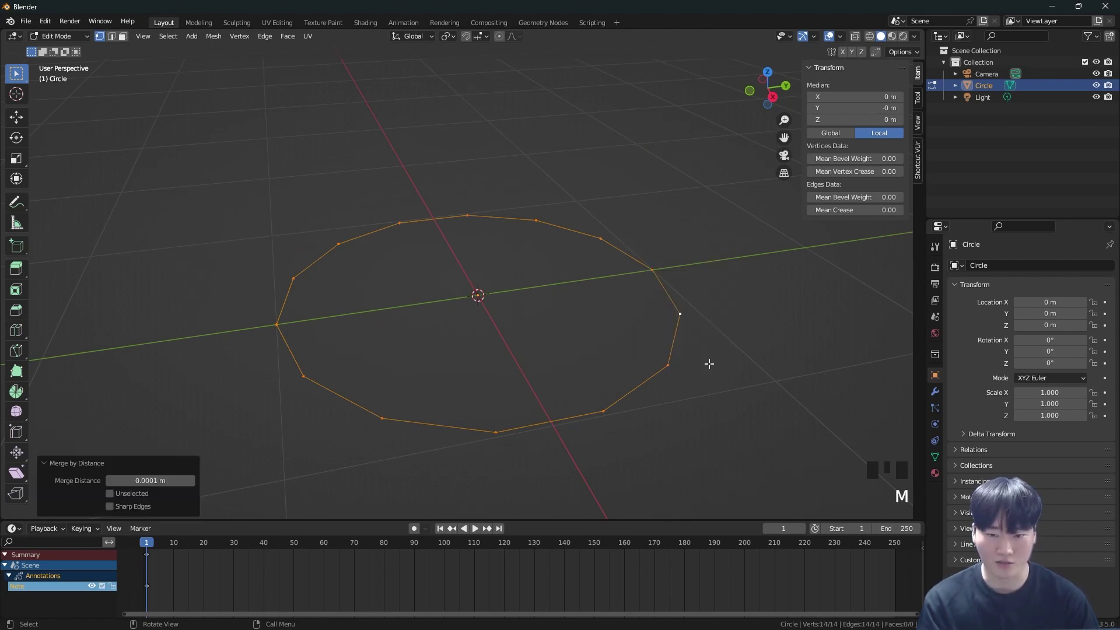
# Step: Extrude the circle's selected loop and scale it inward to 0.660 to form a flat ring
pyautogui.keyDown('shift'); pyautogui.moveTo(645, 373); pyautogui.dragTo(596, 348, button='middle'); pyautogui.keyUp('shift')
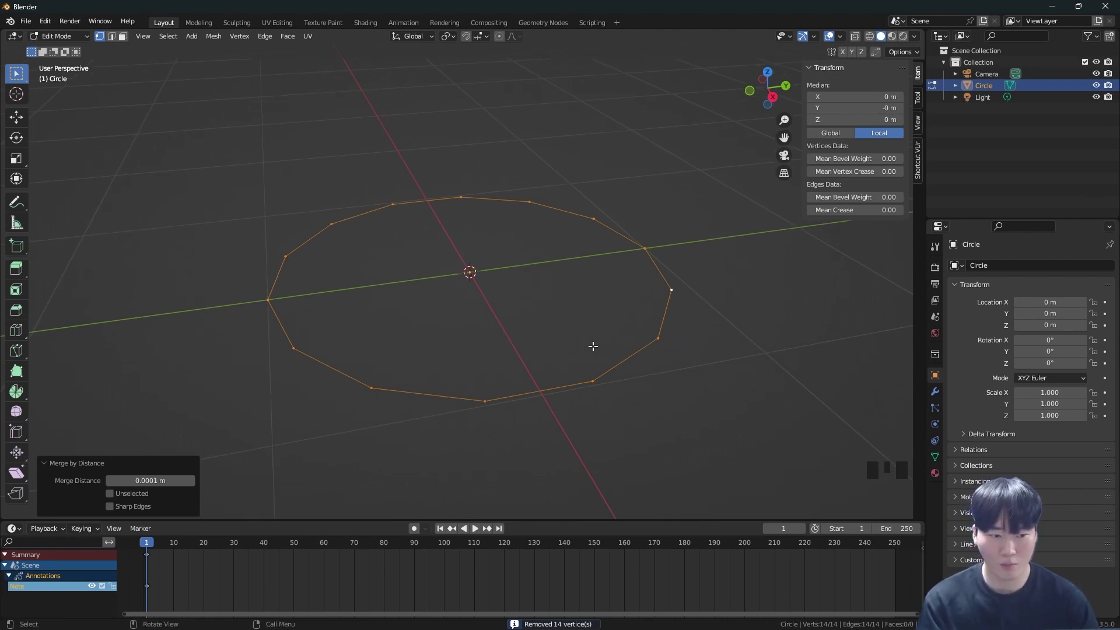
pyautogui.keyDown('shift'); pyautogui.moveTo(585, 367); pyautogui.dragTo(652, 381, button='middle'); pyautogui.keyUp('shift')
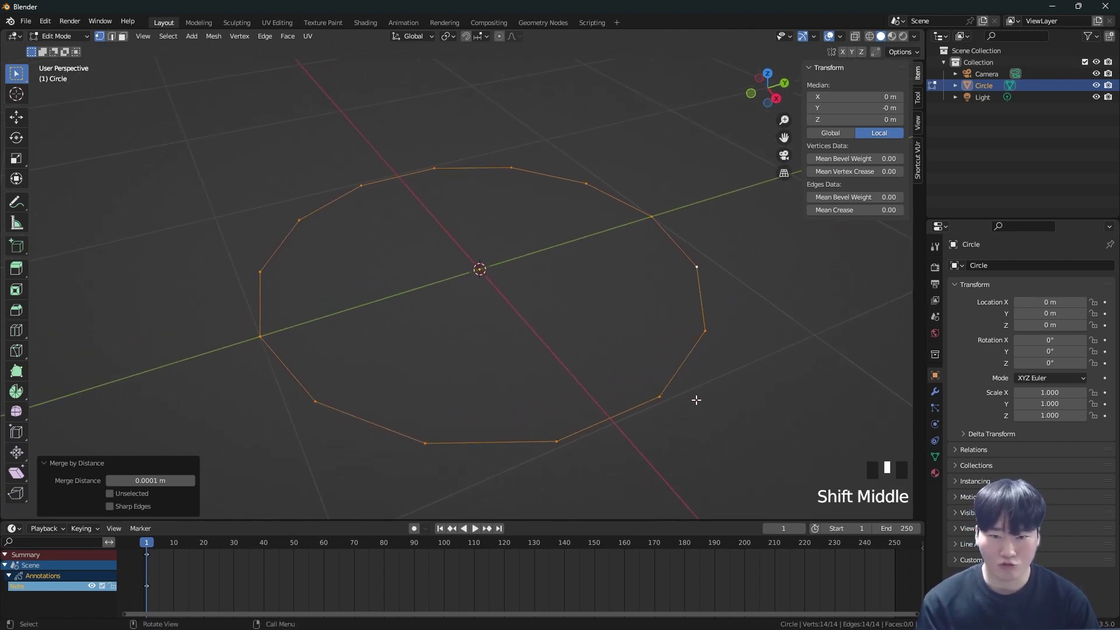
pyautogui.press('e')
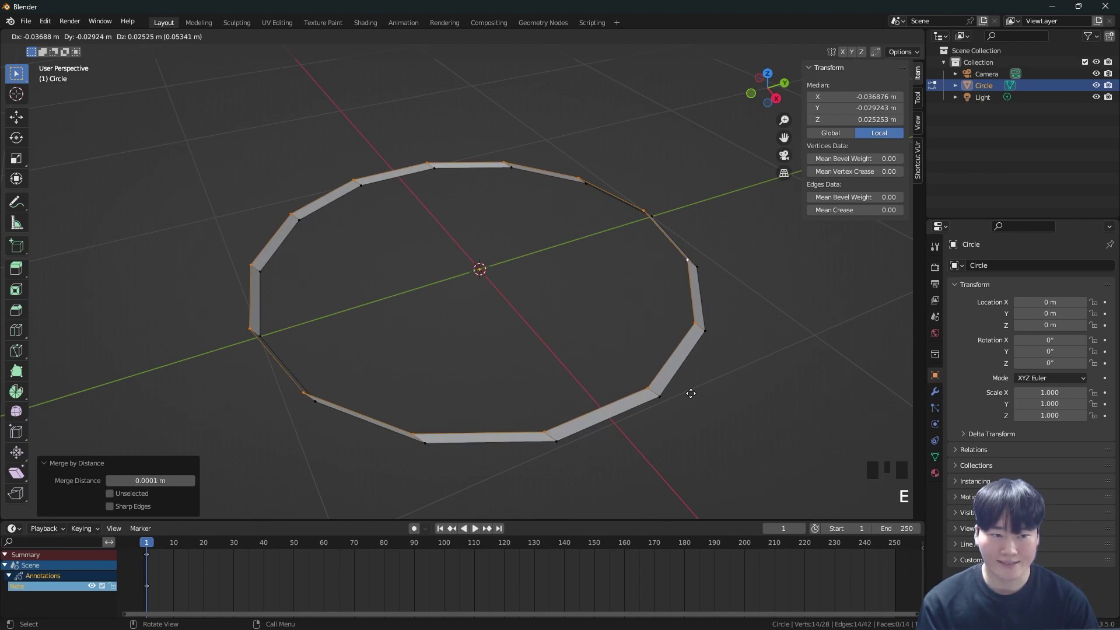
pyautogui.press('s')
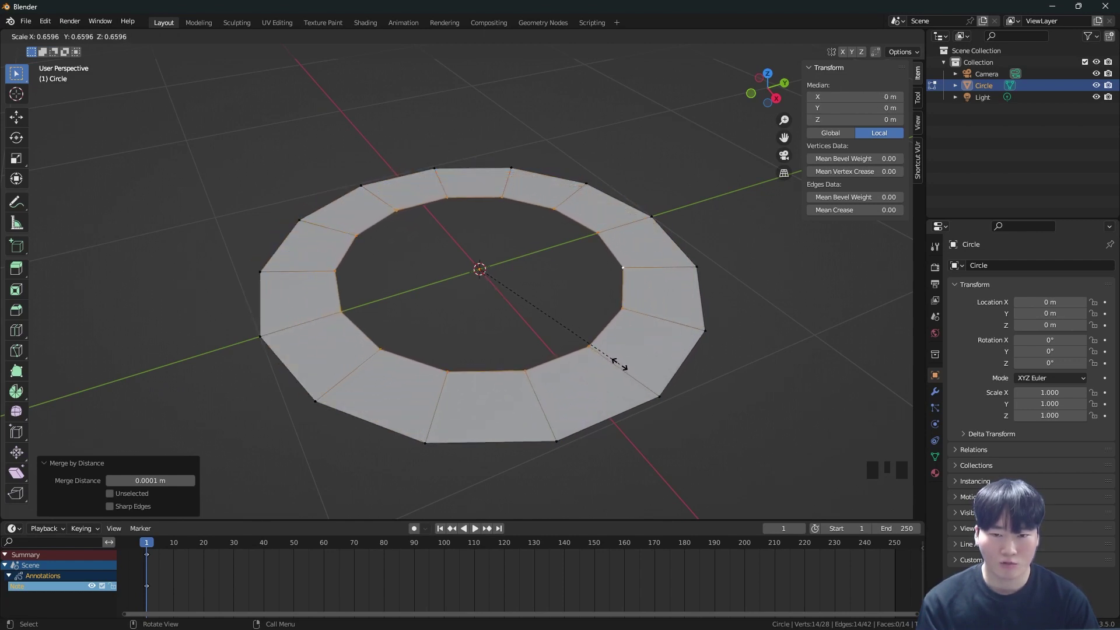
pyautogui.click(620, 364)
pyautogui.moveTo(609, 320); pyautogui.dragTo(708, 415, button='middle')
pyautogui.press('s')
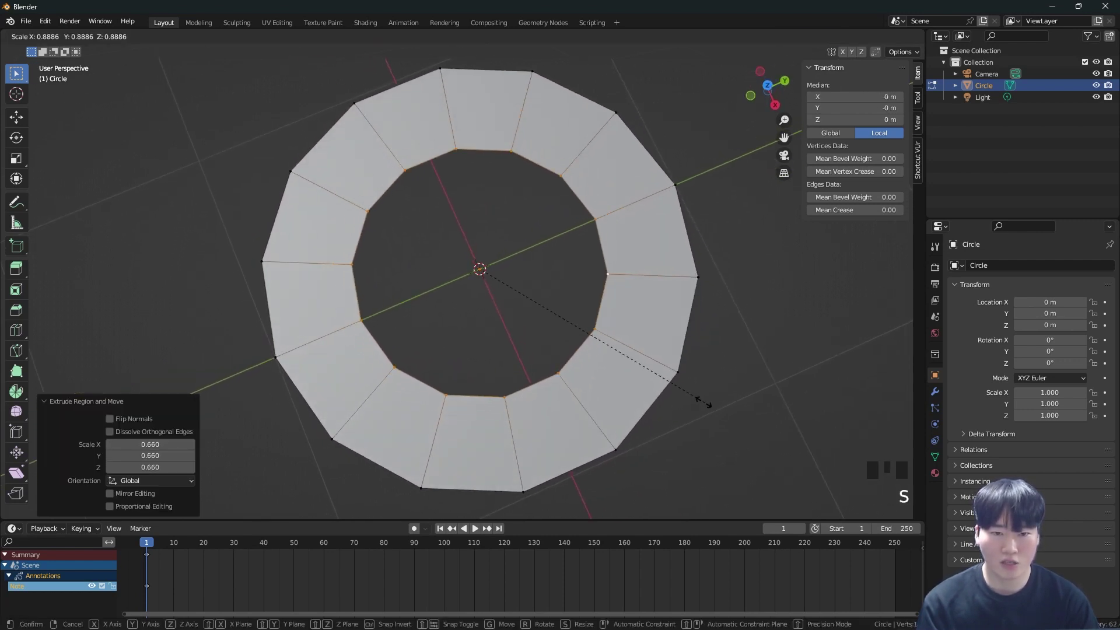
pyautogui.press('Escape')
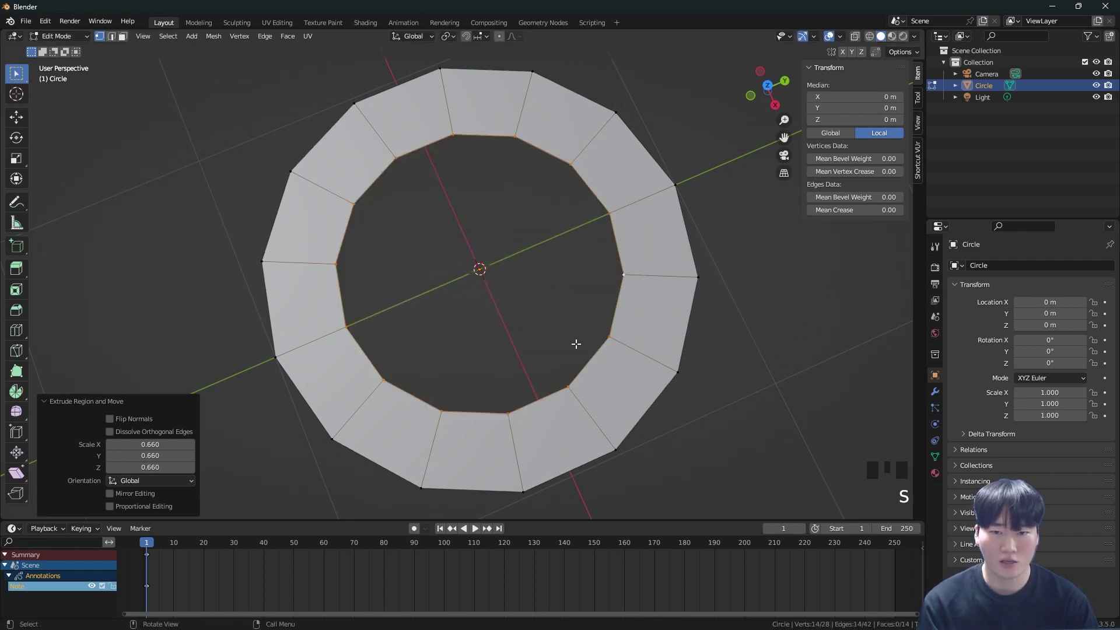
# Step: Select the ring's outer vertex loop, followed by its inner vertex loop
pyautogui.moveTo(607, 361); pyautogui.dragTo(600, 302, button='middle')
pyautogui.doubleClick(696, 336)
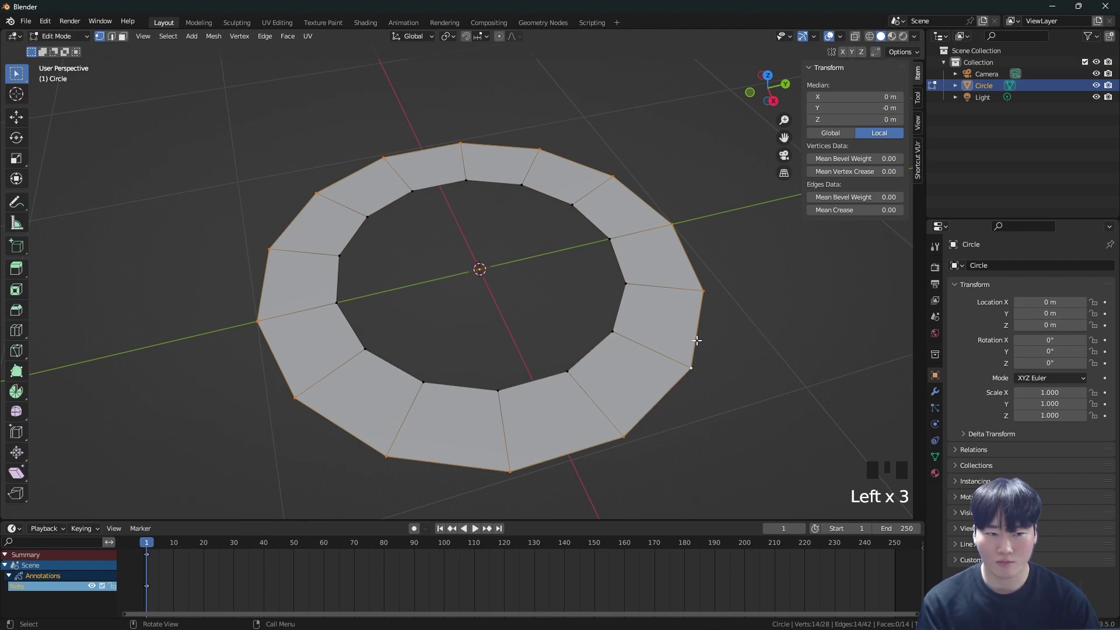
pyautogui.doubleClick(612, 317)
pyautogui.moveTo(612, 318); pyautogui.dragTo(623, 361, button='middle')
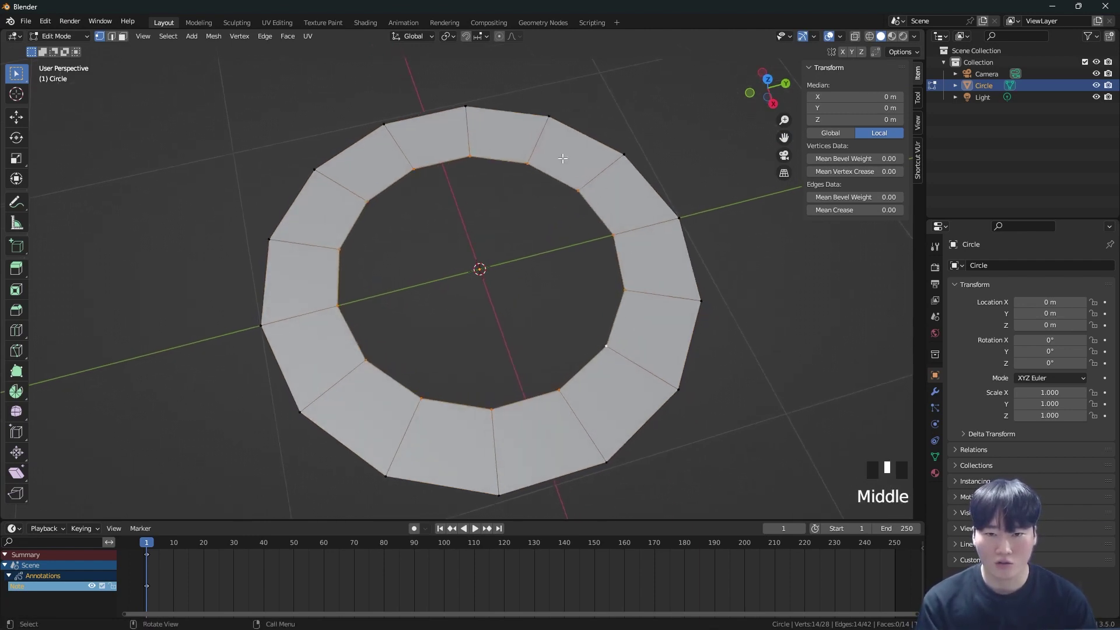
# Step: Select the ring's full face loop in face mode, and select only the inner vertex loop in vertex mode
pyautogui.press('3')
pyautogui.tripleClick(652, 302)
pyautogui.tripleClick(653, 270)
pyautogui.tripleClick(656, 327)
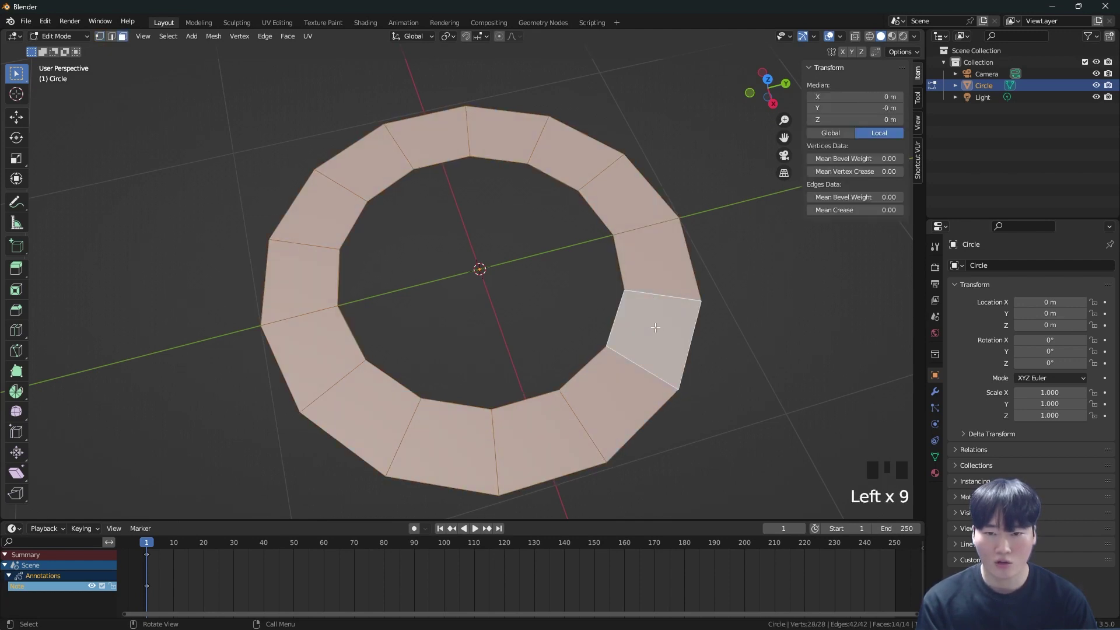
pyautogui.click(548, 315)
pyautogui.press('1')
pyautogui.doubleClick(632, 276)
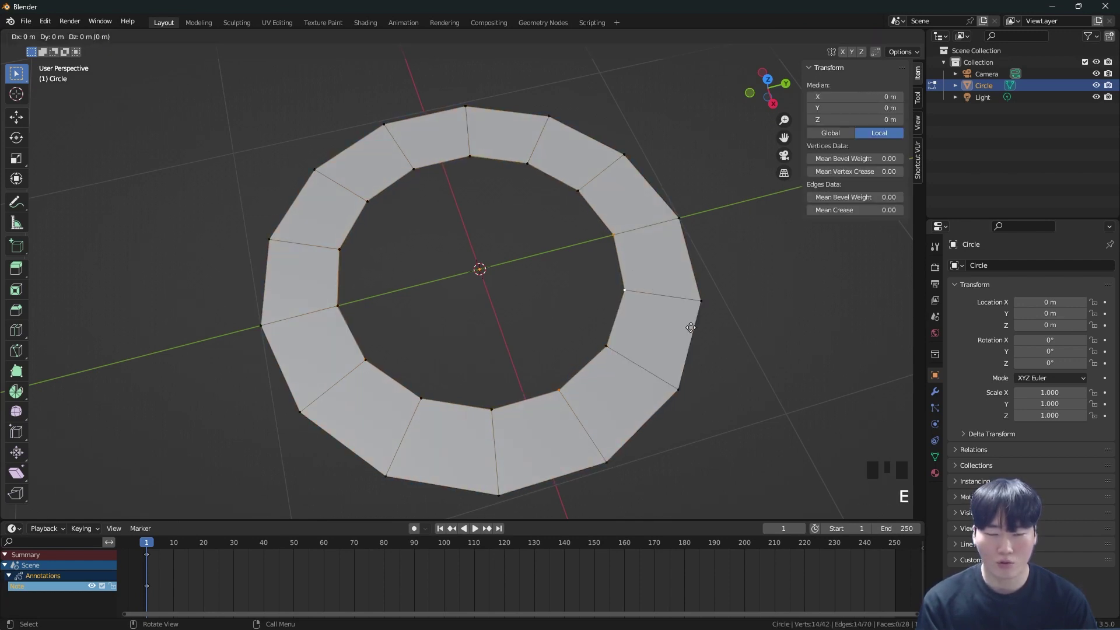
# Step: Extrude the inner loop toward the centre at a scale of 0.256 and undo the extrusion
pyautogui.press('e')
pyautogui.press('s')
pyautogui.click(530, 295)
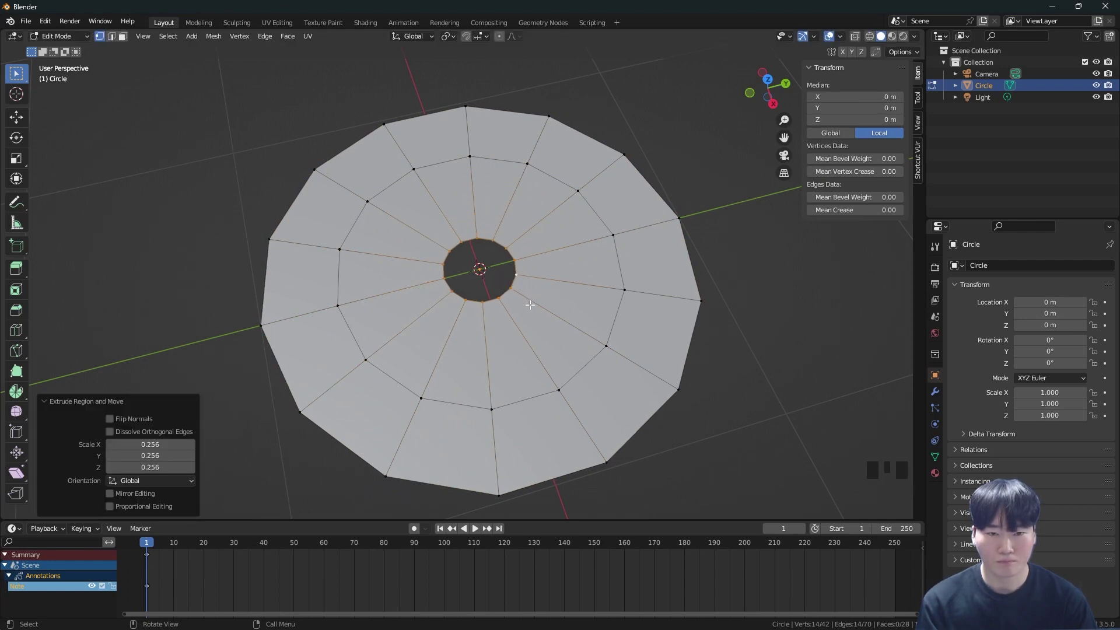
pyautogui.hotkey('ctrl', 'z')
# Step: Extrude the inner loop inward at a scale of 0.268, merge it at center, and undo both operations
pyautogui.press('e')
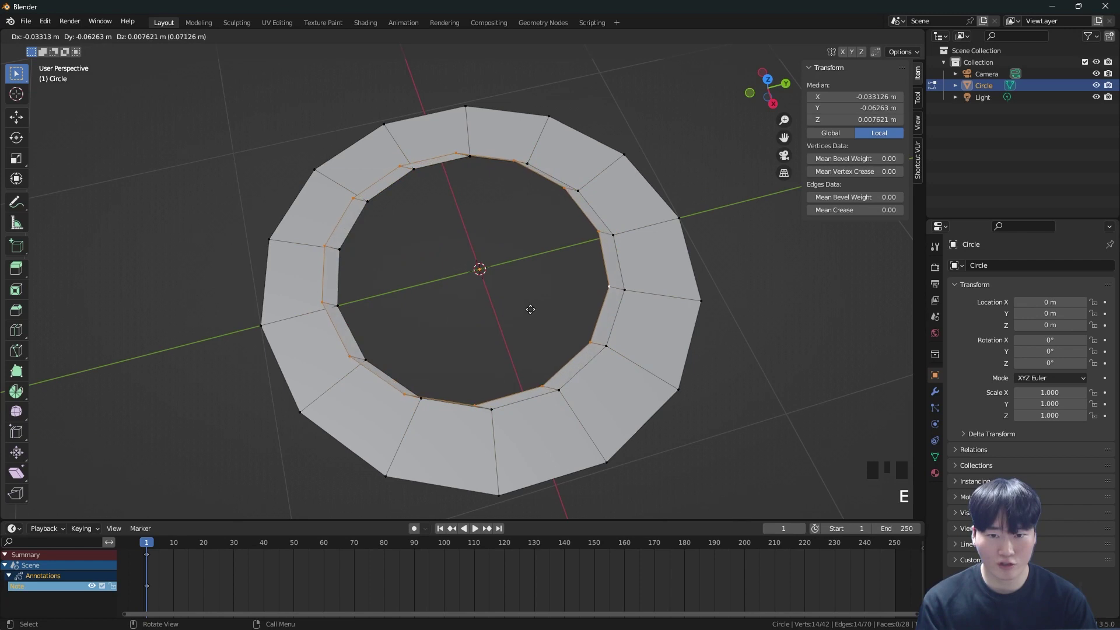
pyautogui.press('s')
pyautogui.click(487, 290)
pyautogui.press('m')
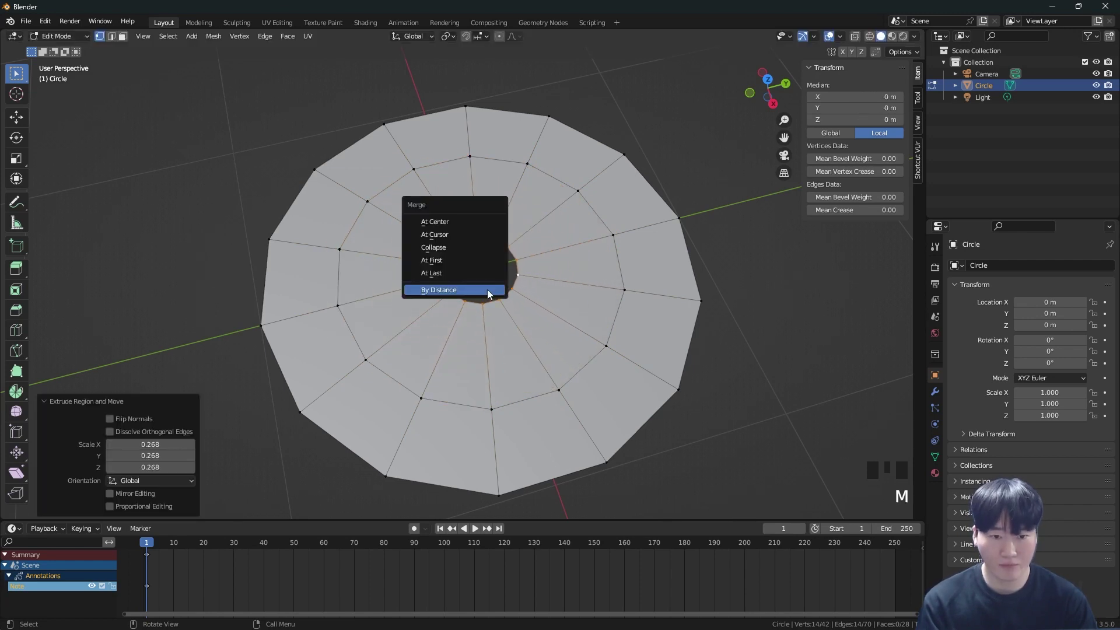
pyautogui.click(469, 221)
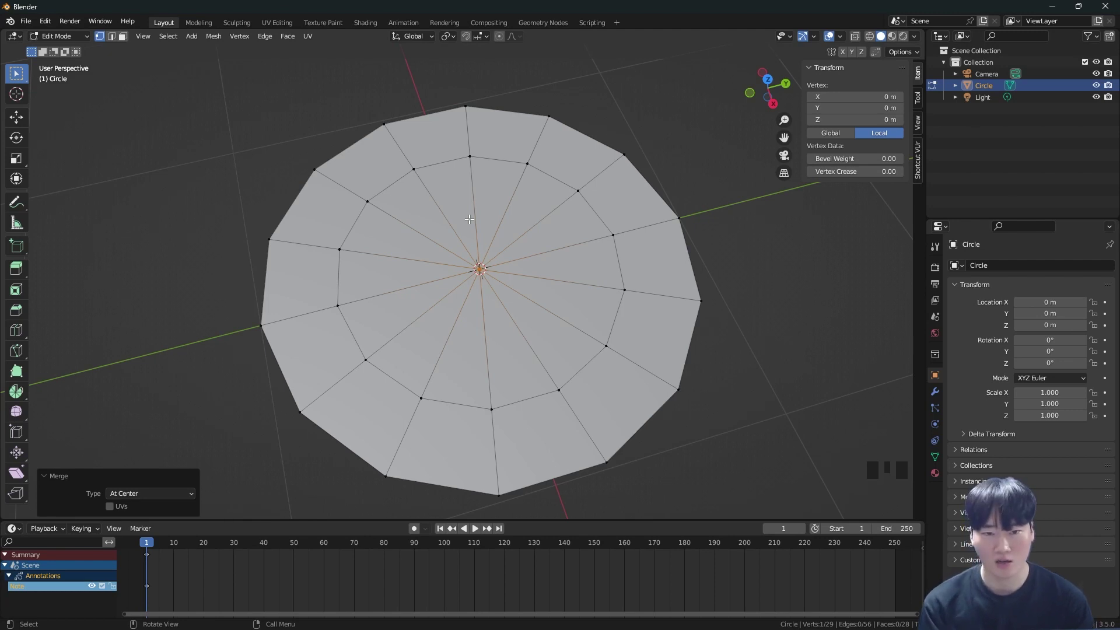
pyautogui.hotkey('ctrl', 'z')
pyautogui.hotkey('ctrl', 'z')
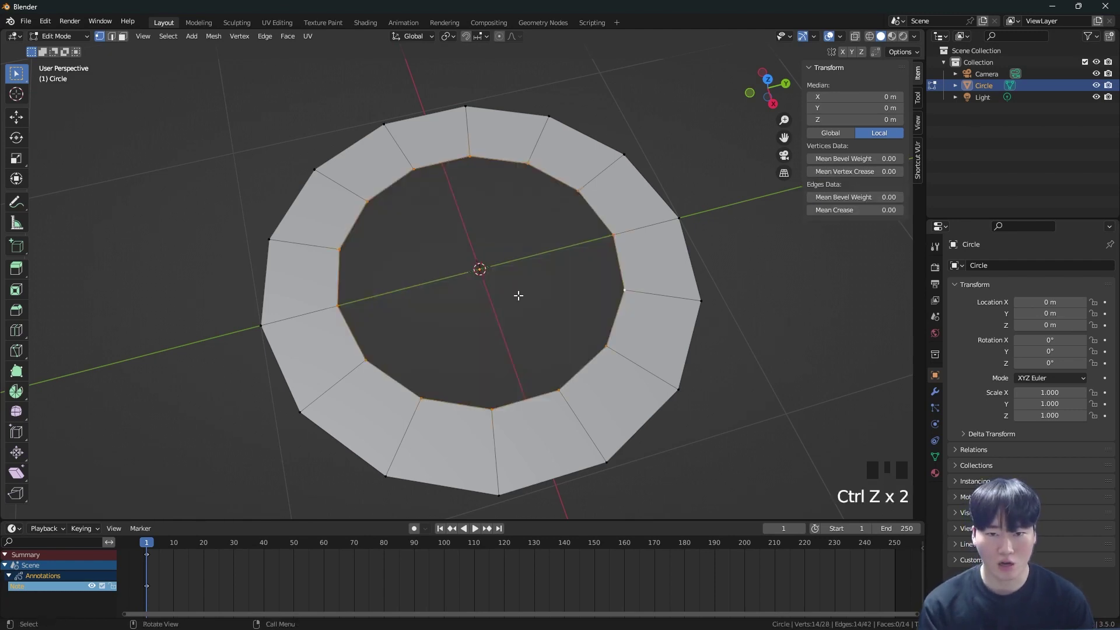
# Step: Try Grid Fill on the ring's central hole twice, undoing each fill
pyautogui.hotkey('ctrl', 'f')
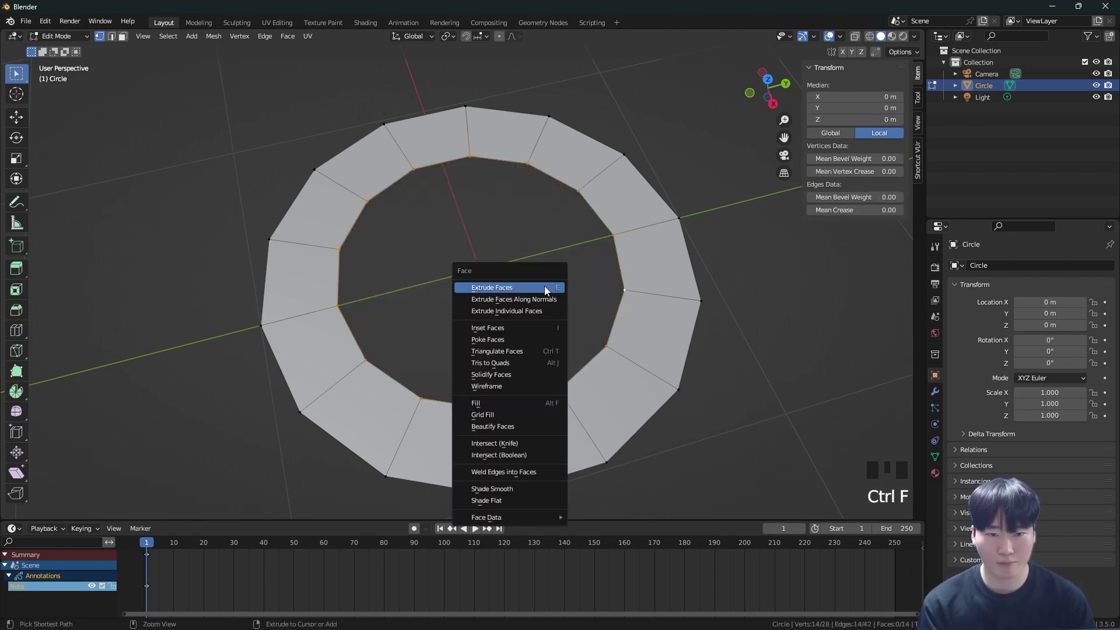
pyautogui.click(531, 413)
pyautogui.hotkey('ctrl', 'z')
pyautogui.hotkey('ctrl', 'f')
pyautogui.click(547, 317)
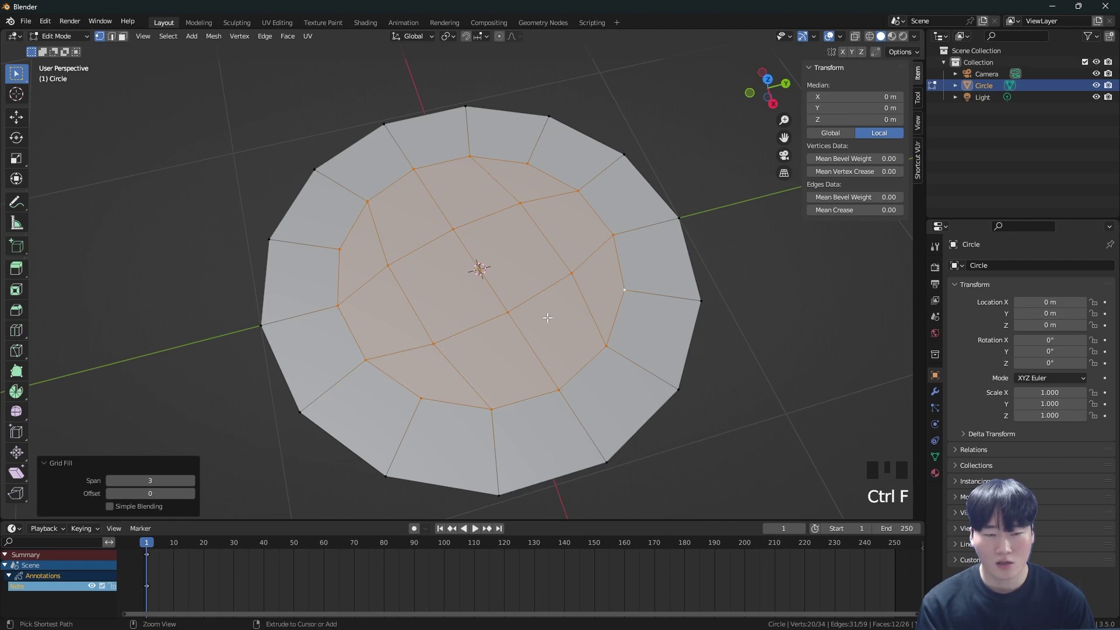
pyautogui.hotkey('ctrl', 'z')
# Step: Fill the ring's hole with a single face and select individual vertices around its rim to inspect the connecting edges
pyautogui.press('f')
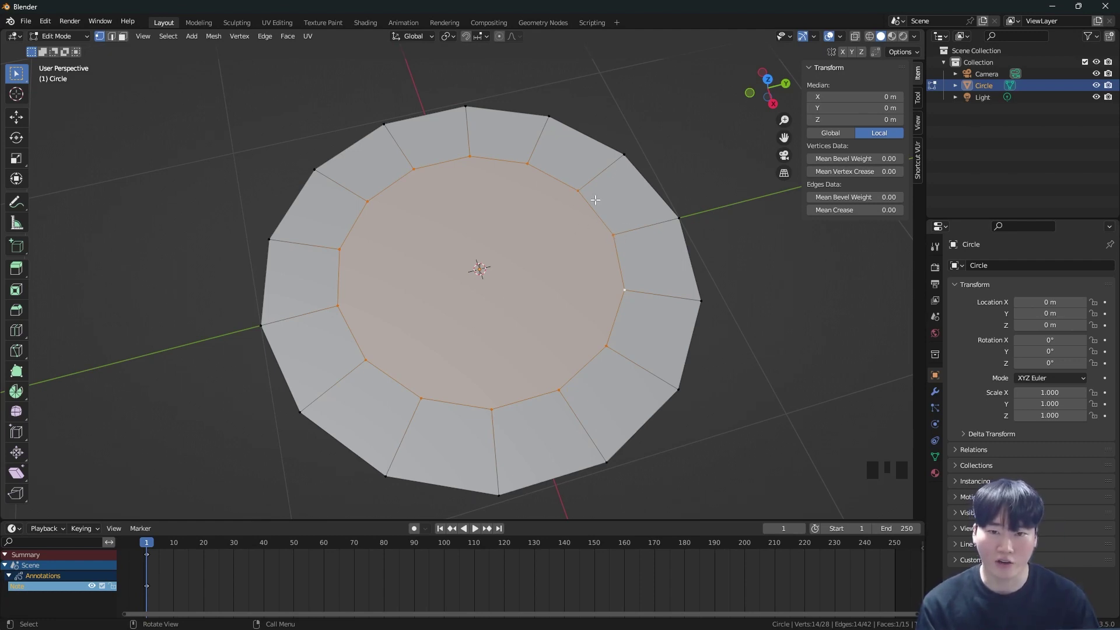
pyautogui.scroll(3, 604, 208)
pyautogui.click(552, 173)
pyautogui.click(677, 227)
pyautogui.click(677, 227)
pyautogui.click(663, 271)
pyautogui.click(637, 134)
pyautogui.click(649, 132)
pyautogui.click(665, 249)
pyautogui.click(733, 226)
pyautogui.click(566, 180)
pyautogui.scroll(-2, 576, 294)
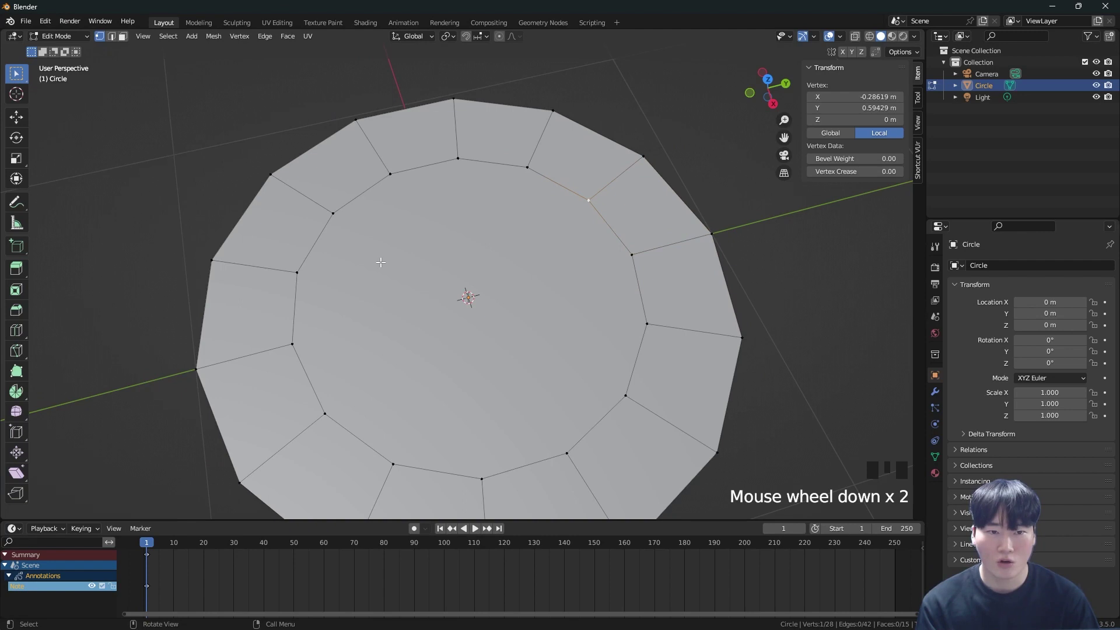
# Step: Select a vertex across the inner rim, and select the large central face in face mode
pyautogui.click(339, 217)
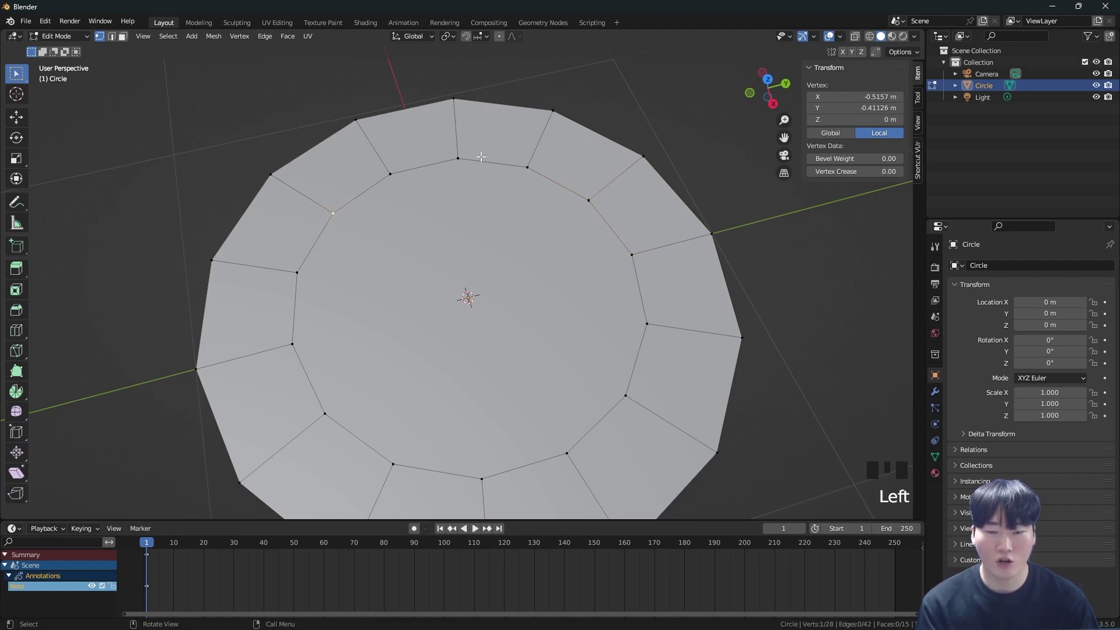
pyautogui.press('3')
pyautogui.click(525, 336)
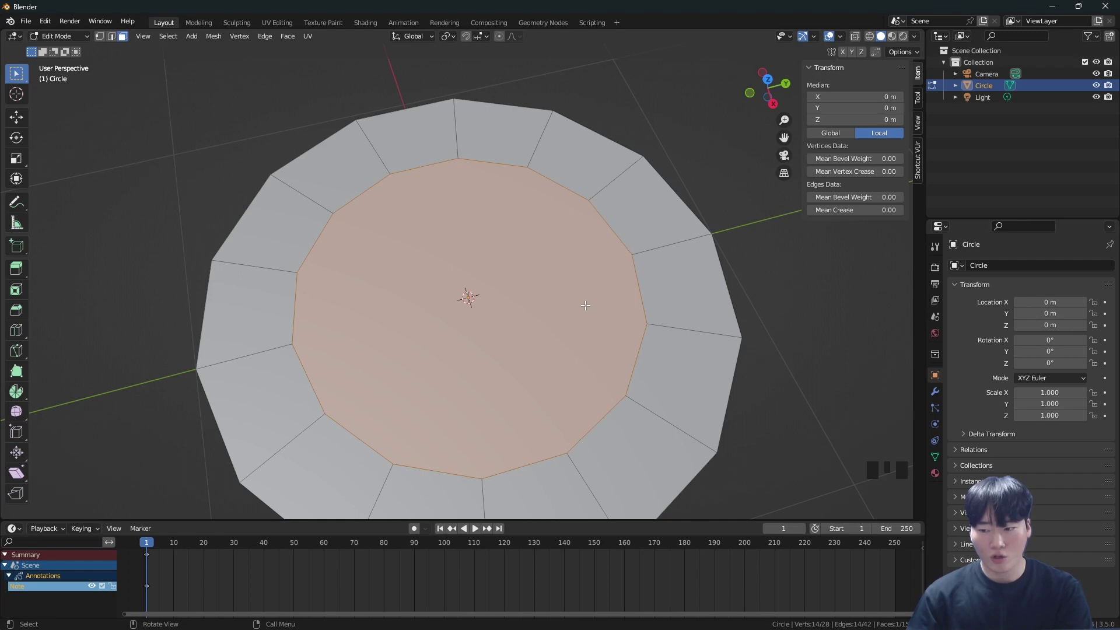
# Step: Undo the recent selections and the single-face fill back to the open ring with its inner loop selected
pyautogui.scroll(-2, 585, 305)
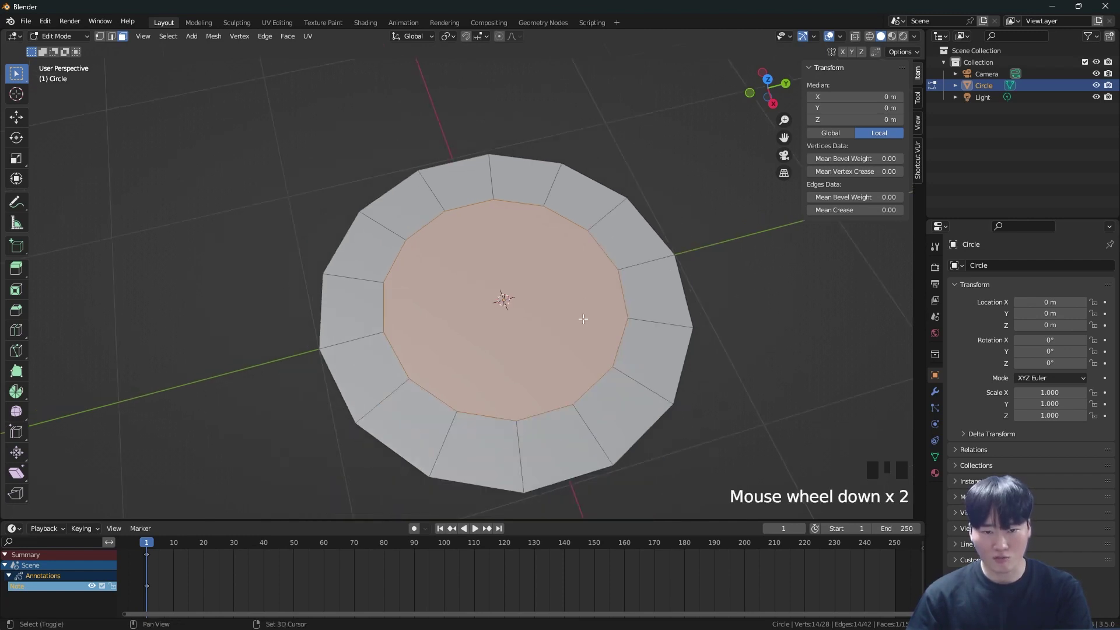
pyautogui.keyDown('shift'); pyautogui.moveTo(582, 317); pyautogui.dragTo(577, 267, button='middle'); pyautogui.keyUp('shift')
pyautogui.hotkey('ctrl', 'z')
pyautogui.hotkey('ctrl', 'z')
pyautogui.hotkey('ctrl', 'z')
pyautogui.hotkey('ctrl', 'z')
pyautogui.hotkey('ctrl', 'z')
pyautogui.hotkey('ctrl', 'z')
pyautogui.hotkey('ctrl', 'z')
pyautogui.hotkey('ctrl', 'z')
pyautogui.hotkey('ctrl', 'z')
pyautogui.hotkey('ctrl', 'z')
pyautogui.hotkey('ctrl', 'z')
pyautogui.hotkey('ctrl', 'z')
pyautogui.hotkey('ctrl', 'z')
pyautogui.hotkey('ctrl', 'z')
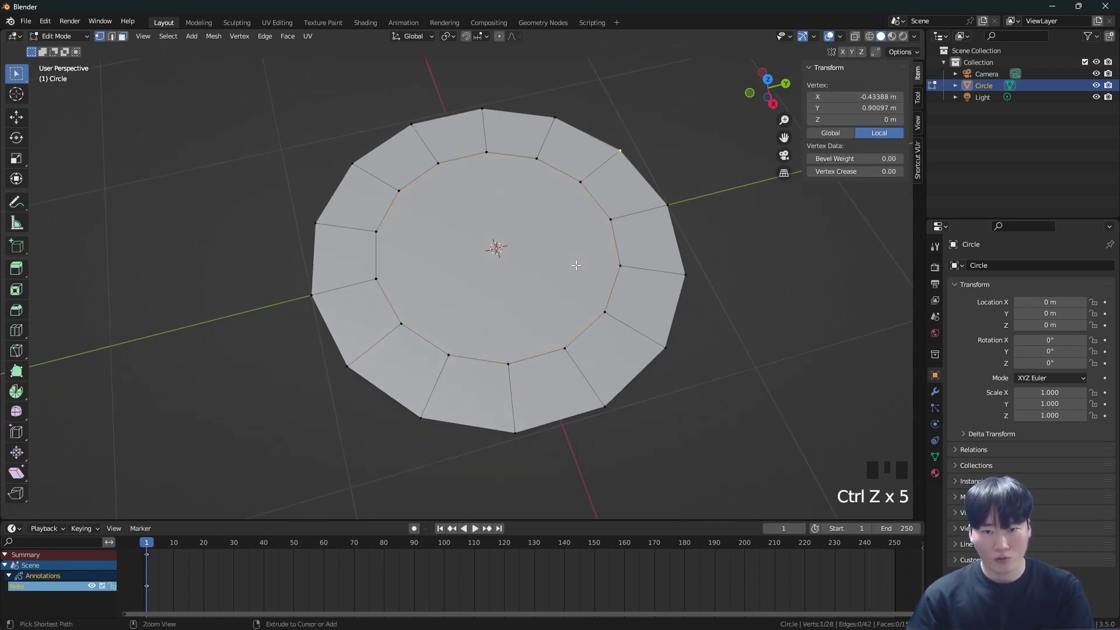
pyautogui.hotkey('ctrl', 'z')
pyautogui.hotkey('ctrl', 'z')
pyautogui.hotkey('ctrl', 'z')
pyautogui.hotkey('ctrl', 'z')
pyautogui.hotkey('ctrl', 'z')
pyautogui.hotkey('ctrl', 'z')
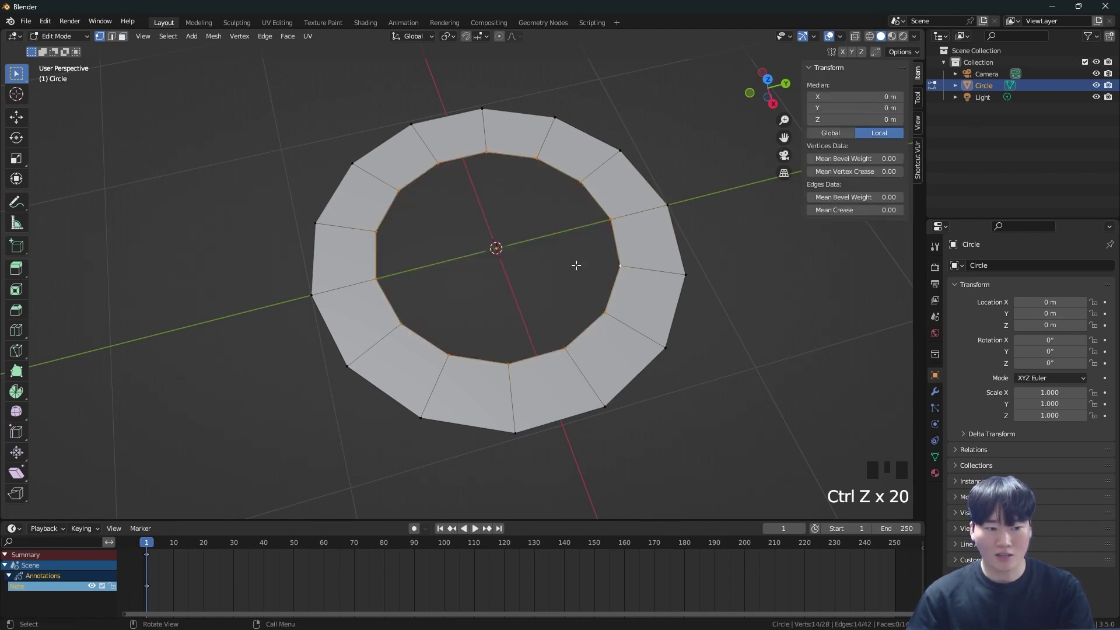
# Step: Fill the ring's central hole from the selected inner loop with Grid Fill
pyautogui.moveTo(612, 259)
pyautogui.mouseDown(button='middle')
pyautogui.moveTo(605, 250)
pyautogui.moveTo(617, 276)
pyautogui.mouseUp(button='middle')
pyautogui.scroll(2, 610, 250)
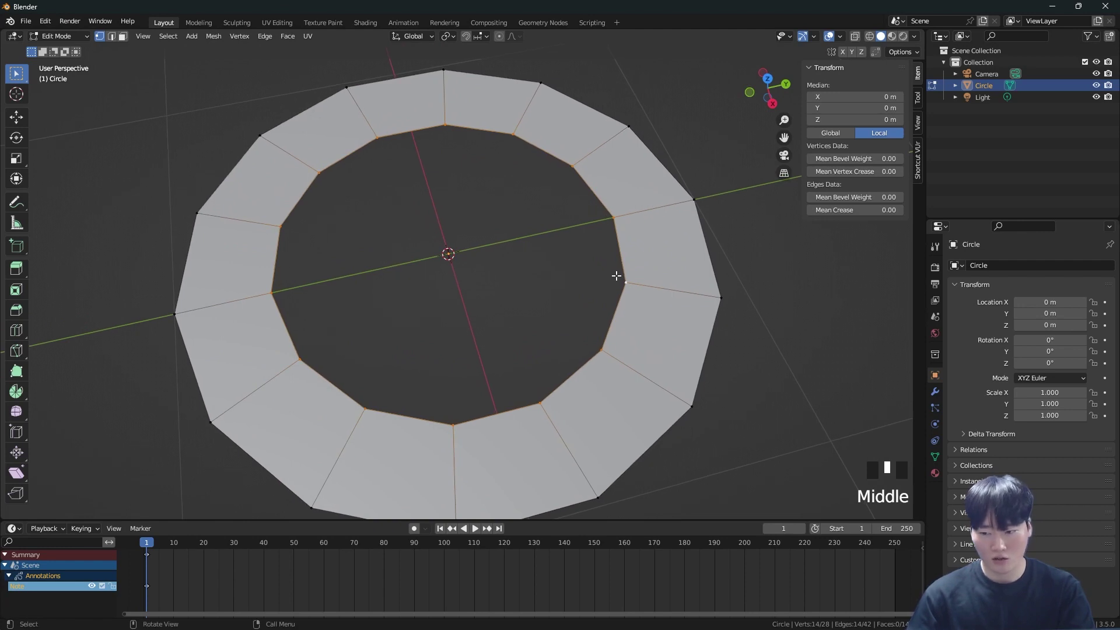
pyautogui.keyDown('shift'); pyautogui.moveTo(616, 272); pyautogui.dragTo(636, 271, button='middle'); pyautogui.keyUp('shift')
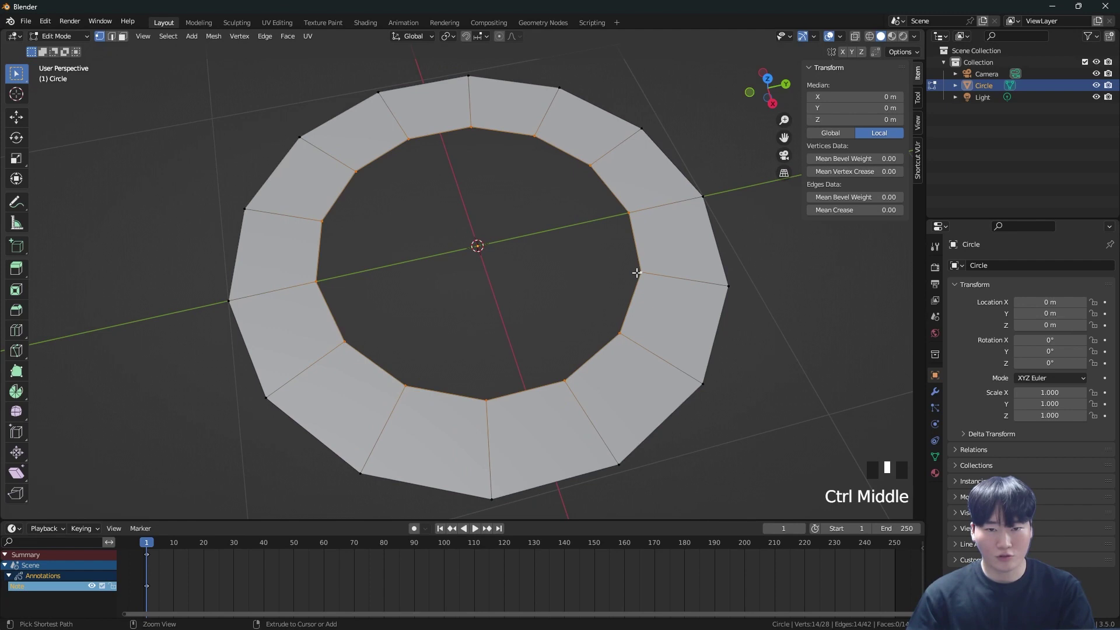
pyautogui.hotkey('ctrl', 'f')
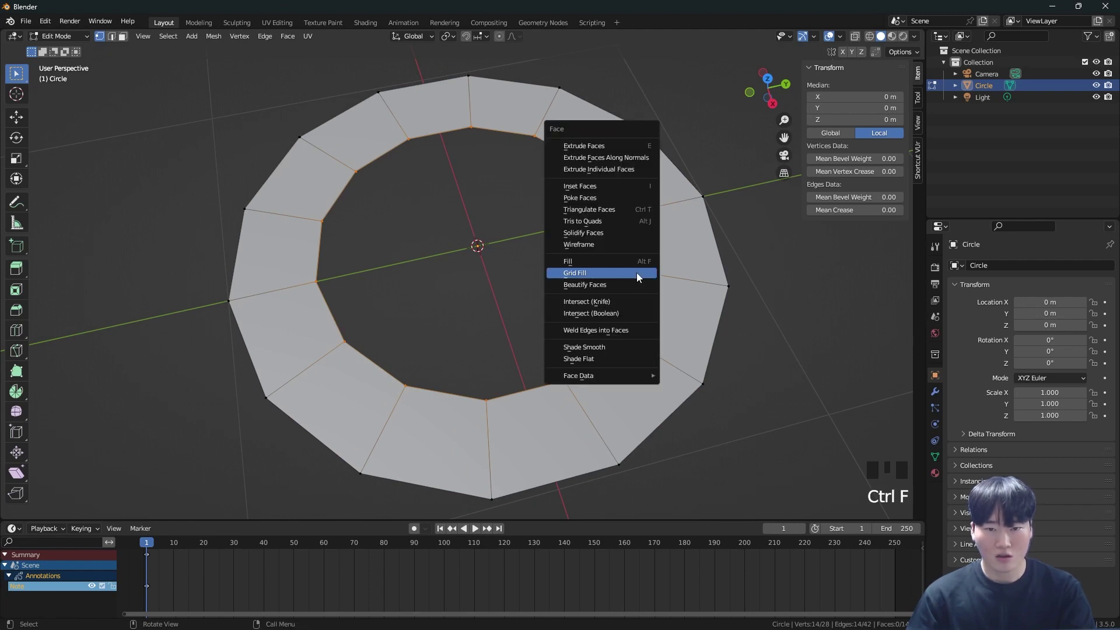
pyautogui.click(636, 271)
# Step: Select the disc's outer vertex loop, and select the edge loop running straight across the grid-filled centre
pyautogui.moveTo(533, 305); pyautogui.dragTo(561, 315, button='middle')
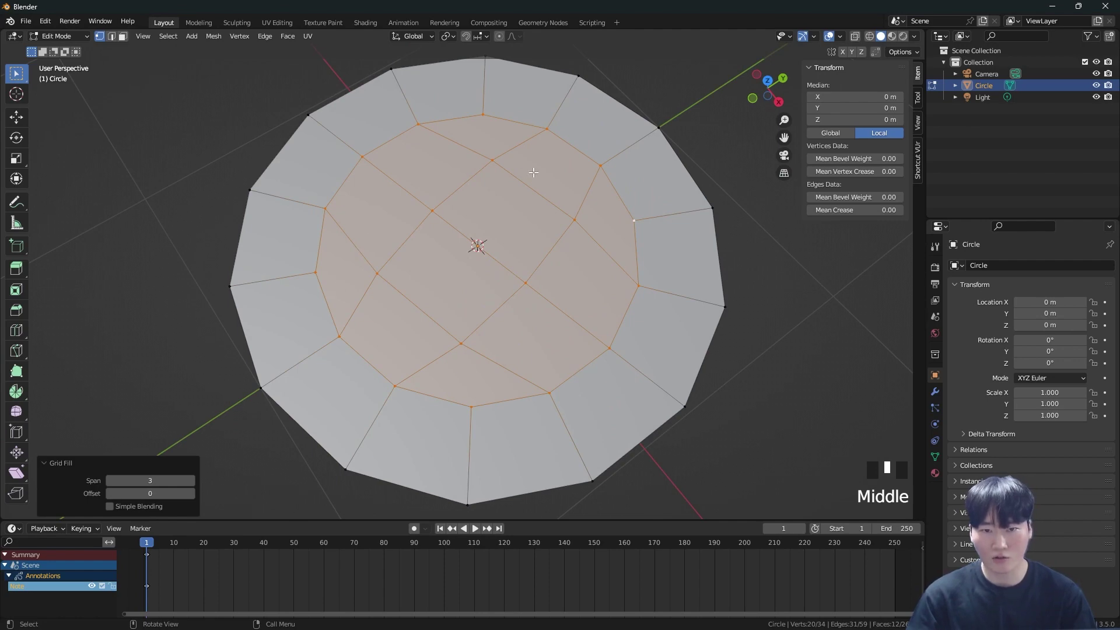
pyautogui.moveTo(513, 311); pyautogui.dragTo(560, 282, button='middle')
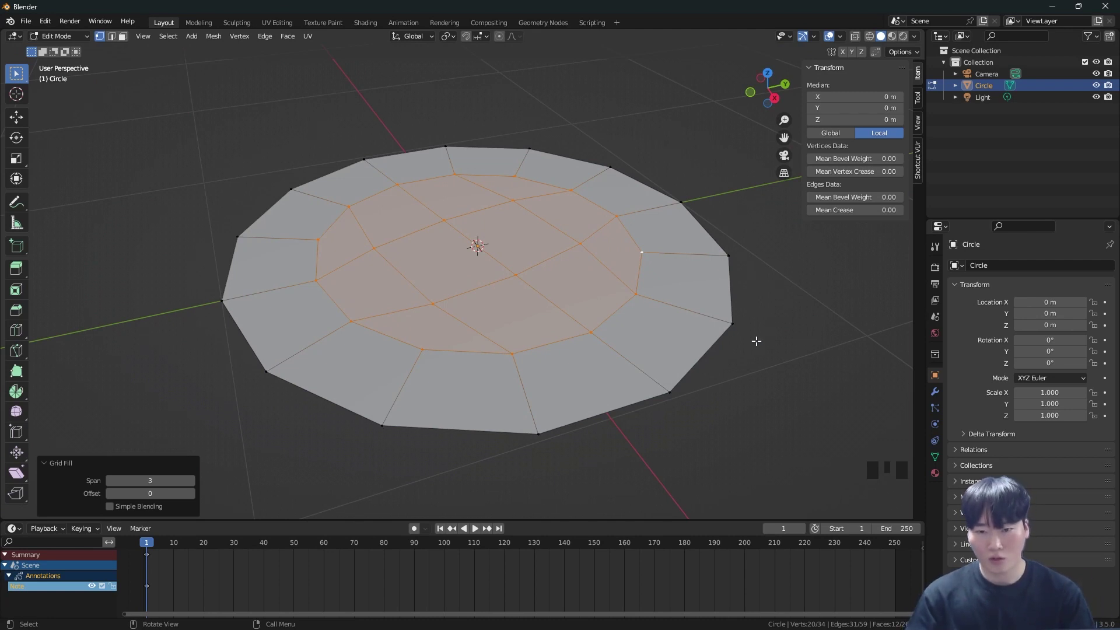
pyautogui.tripleClick(723, 331)
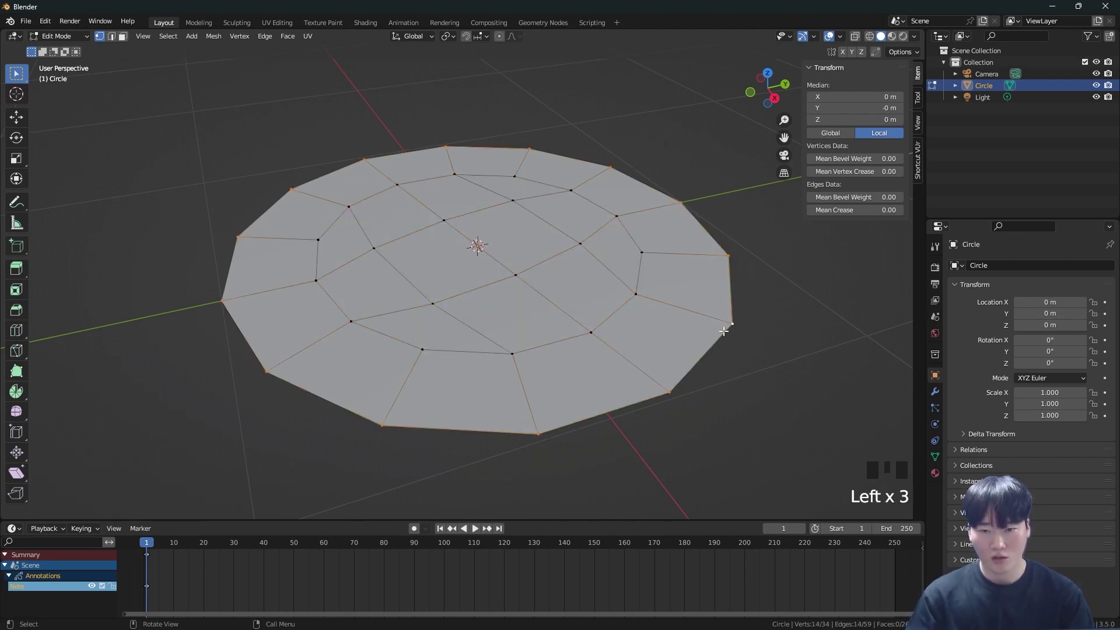
pyautogui.tripleClick(652, 379)
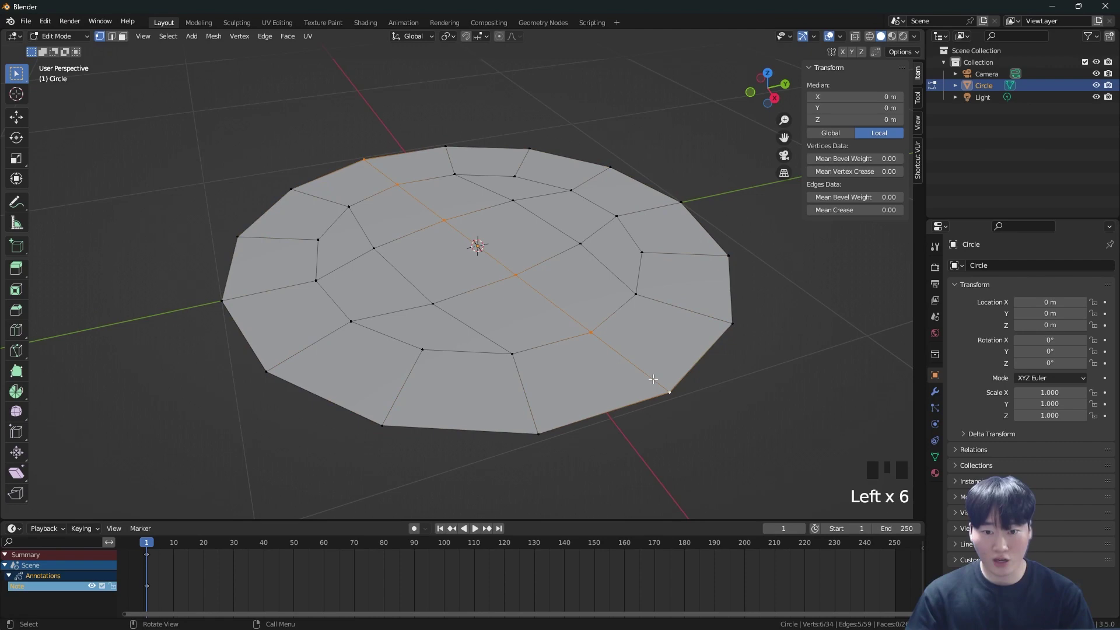
pyautogui.moveTo(651, 376); pyautogui.dragTo(660, 408, button='middle')
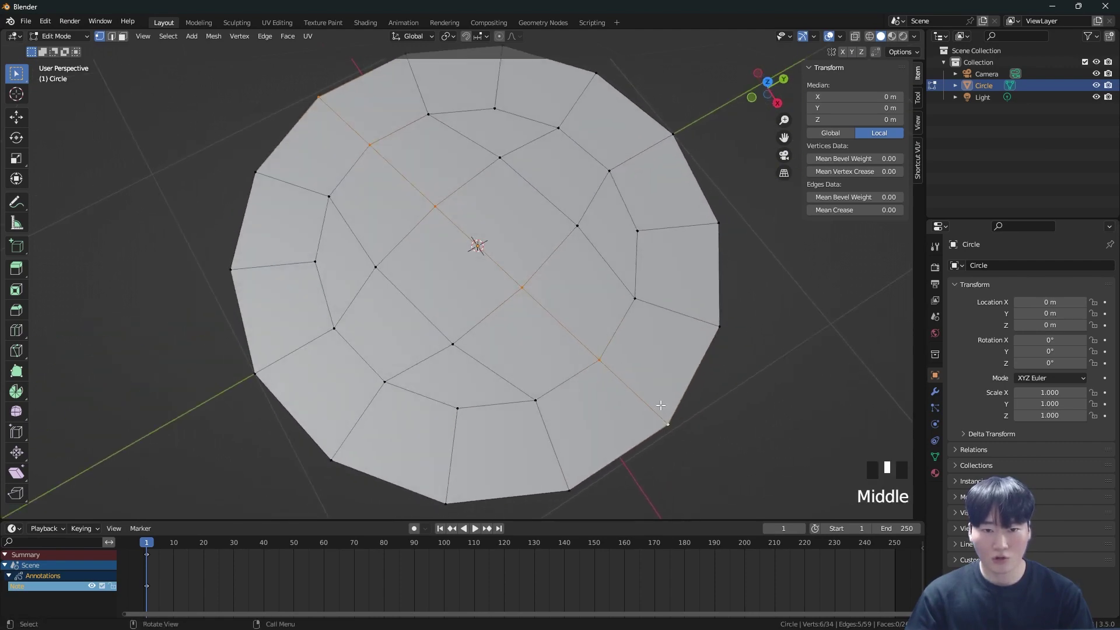
# Step: In face selection mode, sketch an annotation arc along part of the outer ring and select the ring's face loop
pyautogui.scroll(3, 658, 411)
pyautogui.scroll(-3, 656, 415)
pyautogui.scroll(1, 669, 412)
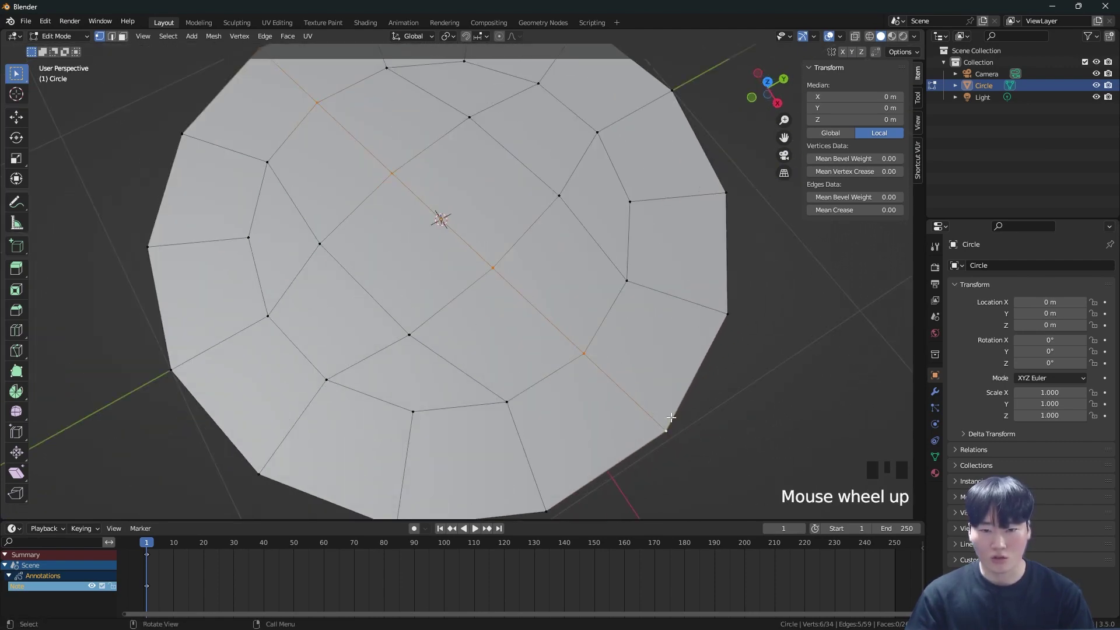
pyautogui.press('3')
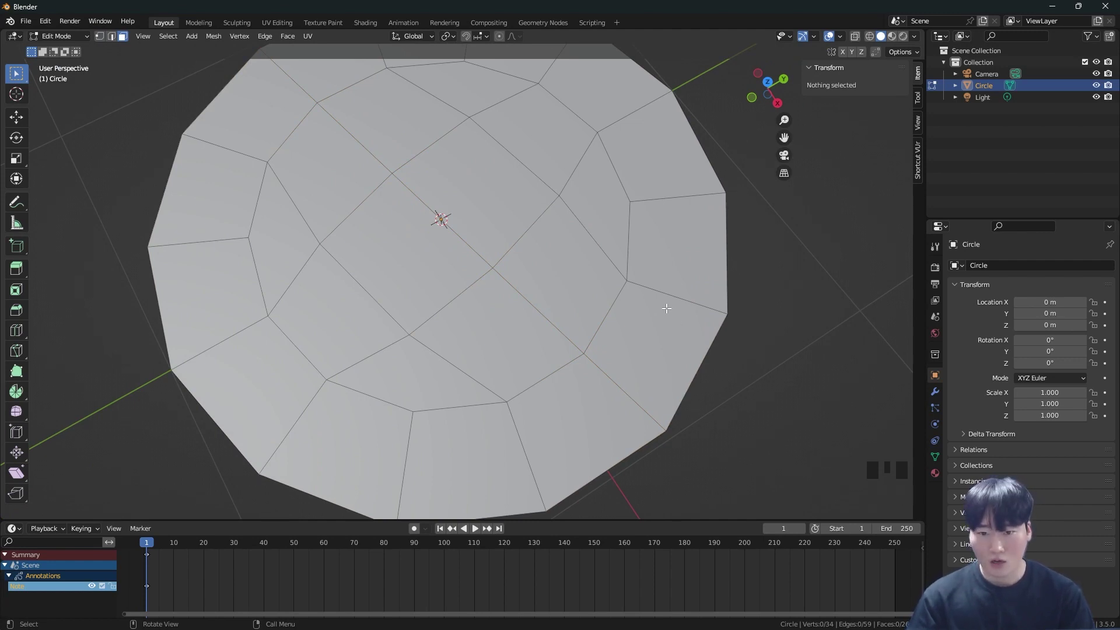
pyautogui.moveTo(553, 419)
pyautogui.mouseDown()
pyautogui.moveTo(590, 376)
pyautogui.moveTo(678, 215)
pyautogui.mouseUp()
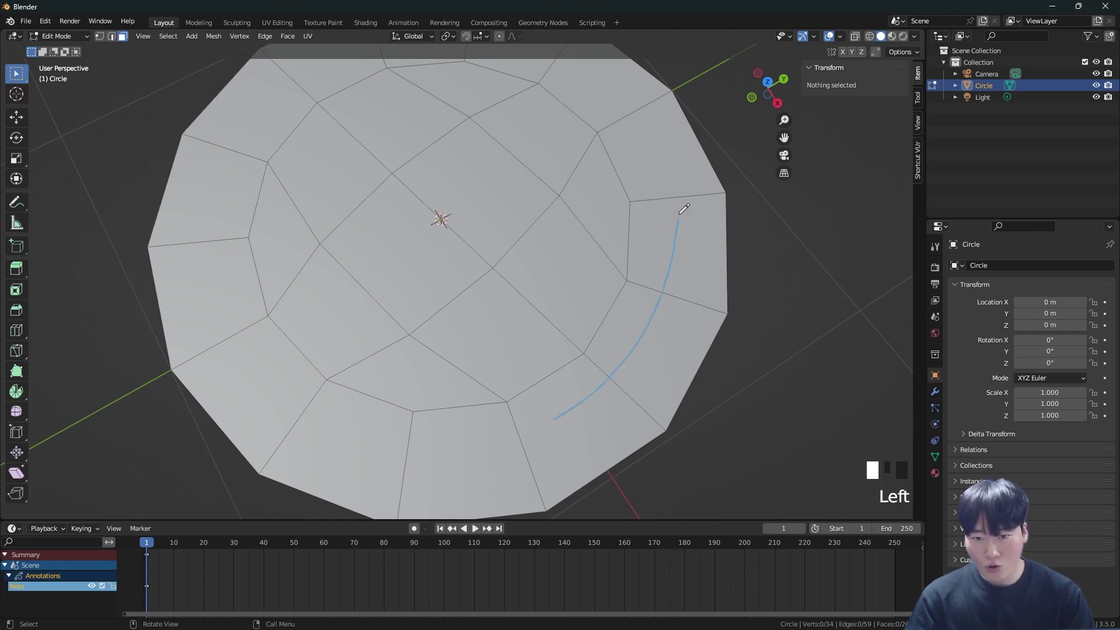
pyautogui.click(660, 310)
pyautogui.click(658, 322)
pyautogui.click(669, 305)
pyautogui.doubleClick(640, 356)
pyautogui.doubleClick(640, 356)
pyautogui.click(627, 375)
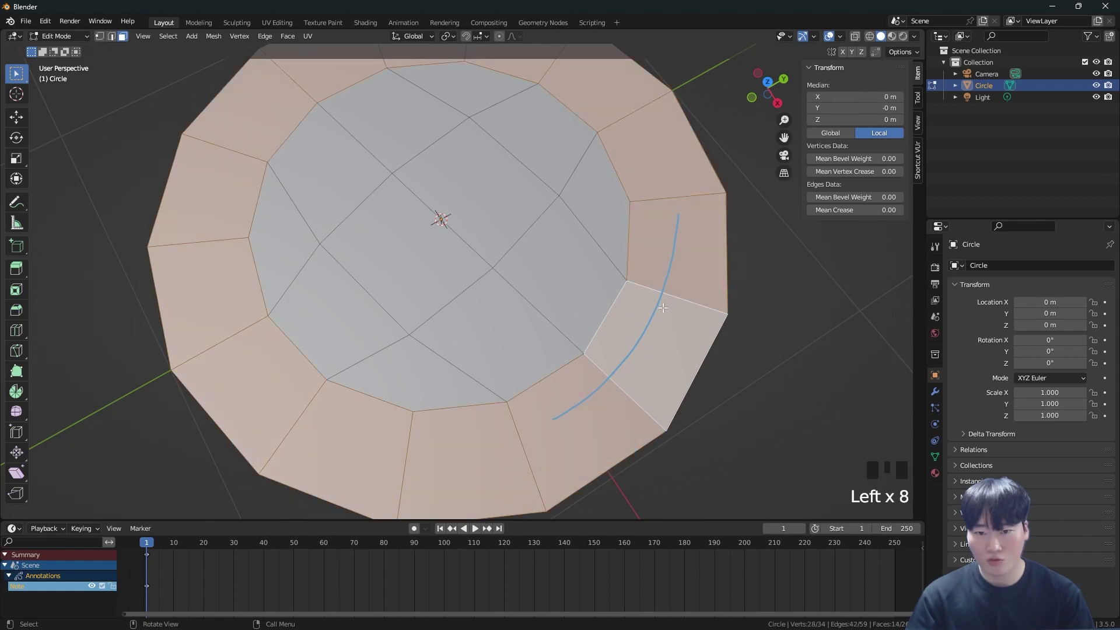
# Step: Select a single outer ring face, retrace the arc through its neighbouring faces, and erase the annotation strokes
pyautogui.tripleClick(656, 322)
pyautogui.click(634, 371)
pyautogui.moveTo(557, 415)
pyautogui.mouseDown()
pyautogui.moveTo(665, 303)
pyautogui.moveTo(692, 202)
pyautogui.mouseUp()
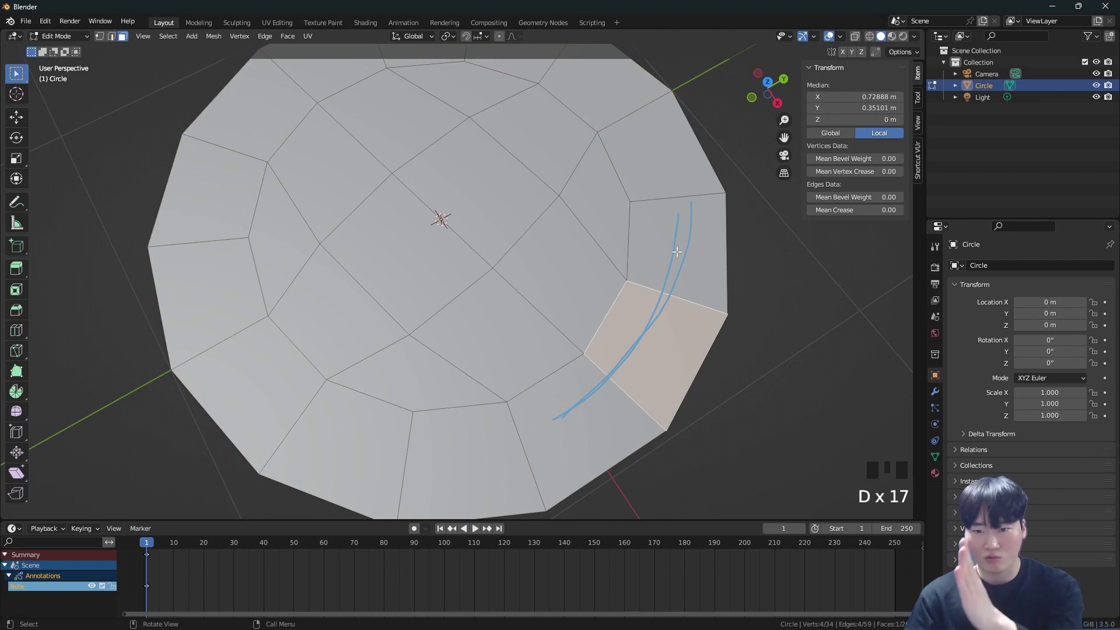
pyautogui.moveTo(689, 202)
pyautogui.mouseDown(button='right')
pyautogui.moveTo(635, 349)
pyautogui.moveTo(567, 410)
pyautogui.mouseUp(button='right')
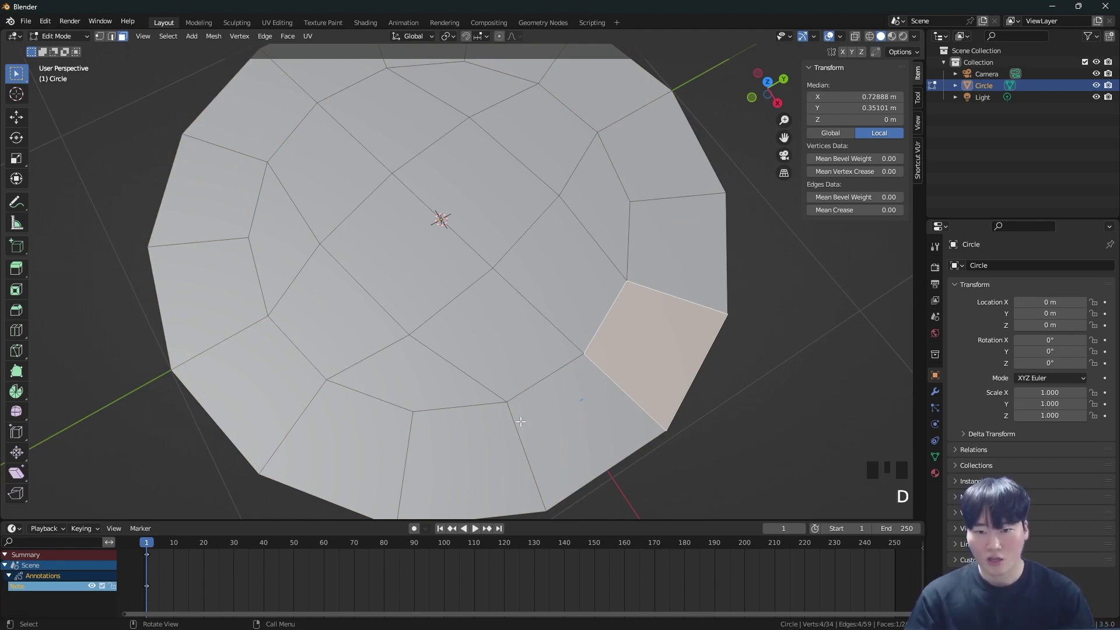
# Step: Annotate a line across the disc from the selected ring face, select that crossing face loop, and erase the annotation
pyautogui.moveTo(642, 320); pyautogui.dragTo(590, 337, button='middle')
pyautogui.moveTo(694, 334); pyautogui.dragTo(224, 220)
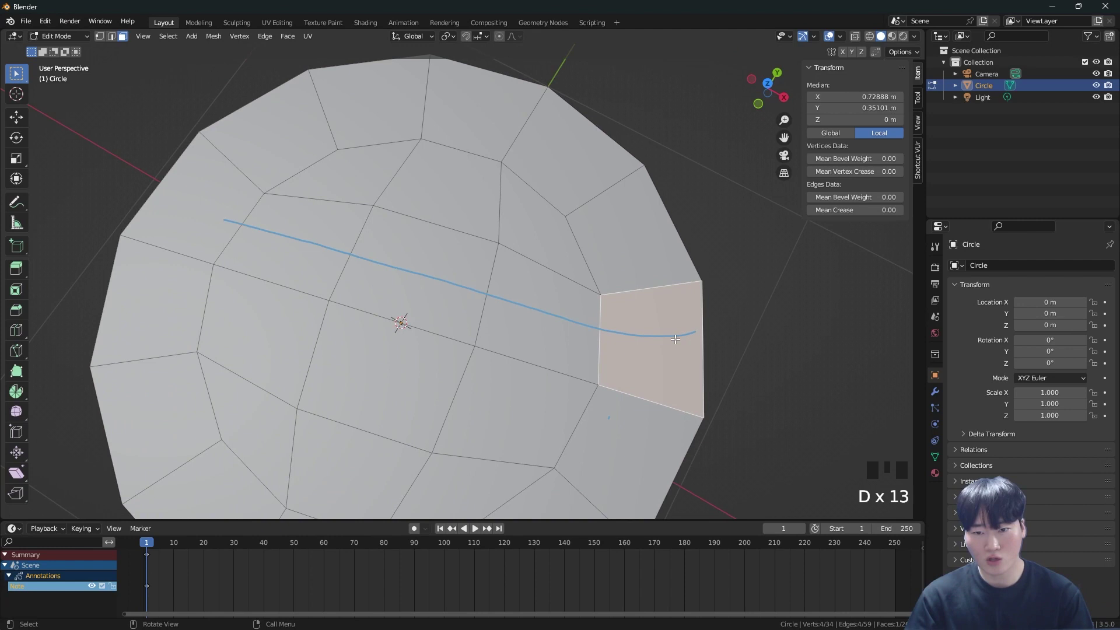
pyautogui.doubleClick(609, 336)
pyautogui.doubleClick(607, 337)
pyautogui.doubleClick(732, 343)
pyautogui.doubleClick(606, 339)
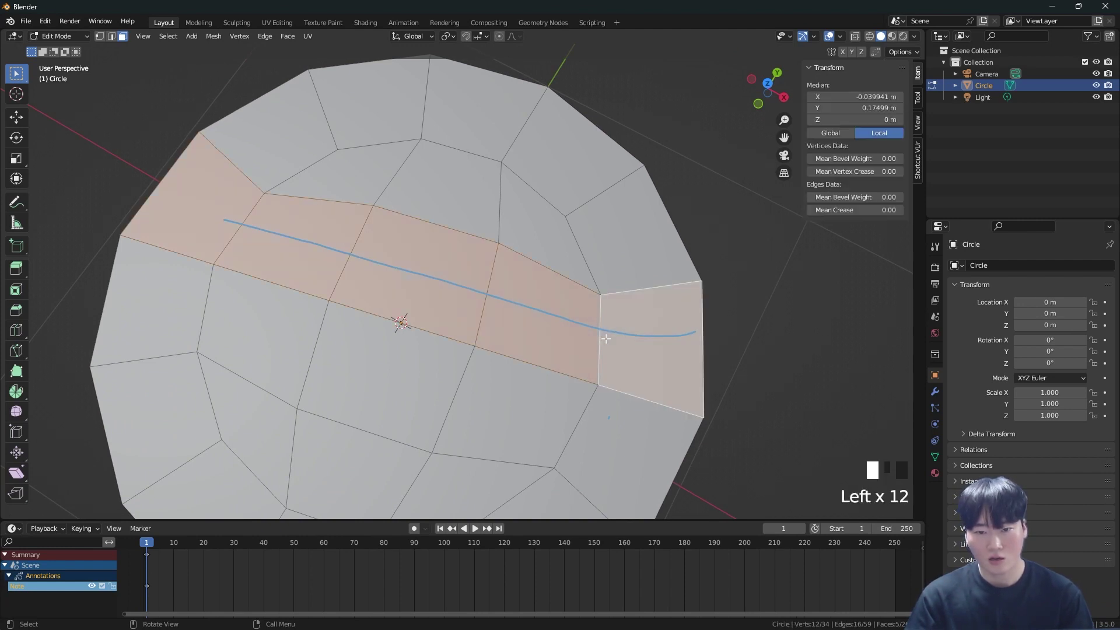
pyautogui.press('d')
pyautogui.moveTo(705, 325); pyautogui.dragTo(186, 207, button='right')
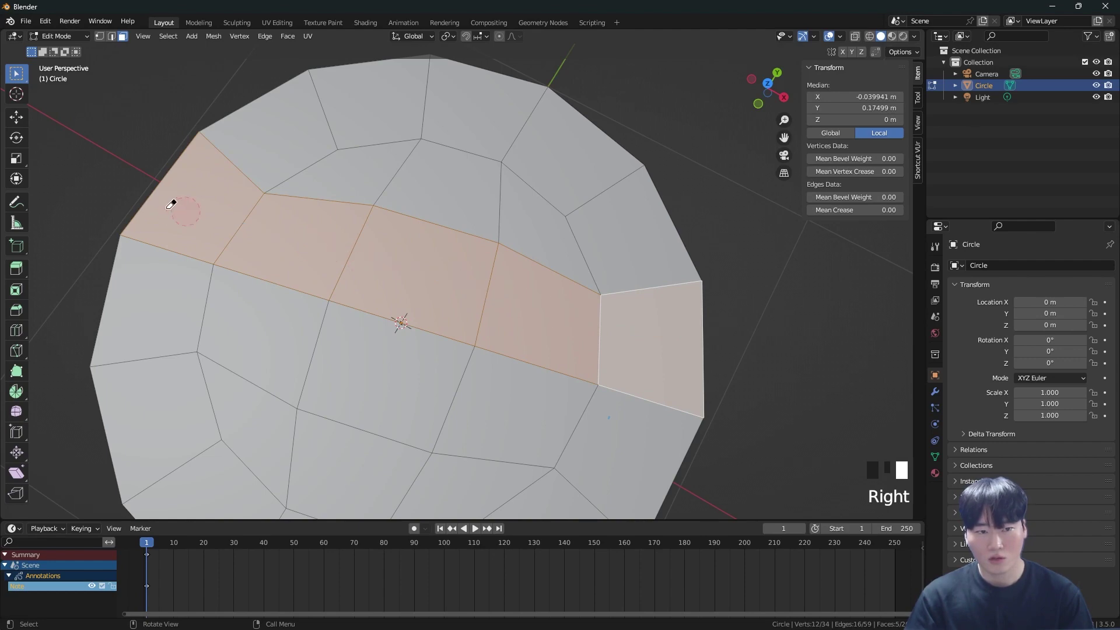
# Step: In vertex selection mode, trace the disc's outer rim with an annotation, remove it, and select the rim's vertex loop
pyautogui.press('1')
pyautogui.moveTo(692, 350); pyautogui.dragTo(664, 325, button='middle')
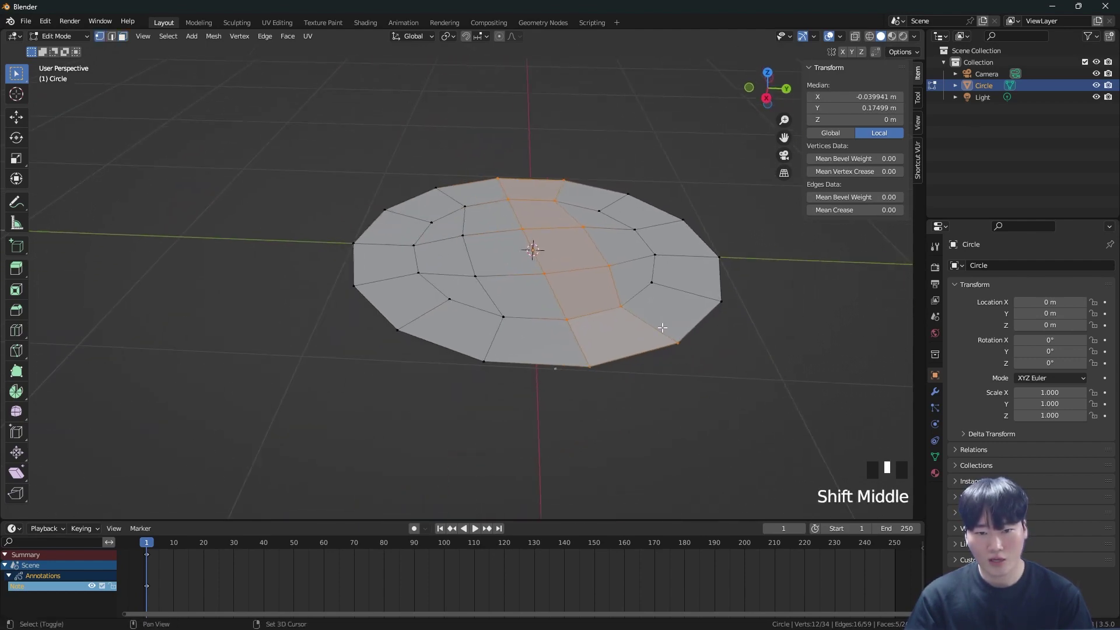
pyautogui.scroll(2, 664, 325)
pyautogui.press('d')
pyautogui.moveTo(567, 370)
pyautogui.mouseDown()
pyautogui.moveTo(733, 175)
pyautogui.moveTo(327, 322)
pyautogui.moveTo(684, 344)
pyautogui.mouseUp()
pyautogui.hotkey('ctrl', 'z')
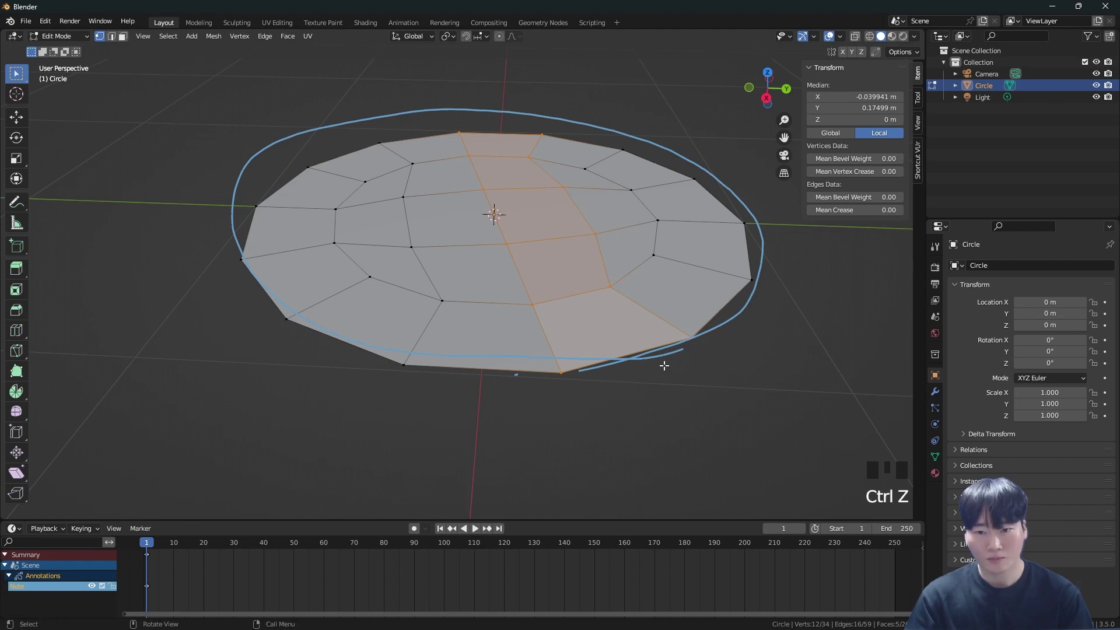
pyautogui.press('d')
pyautogui.press('d')
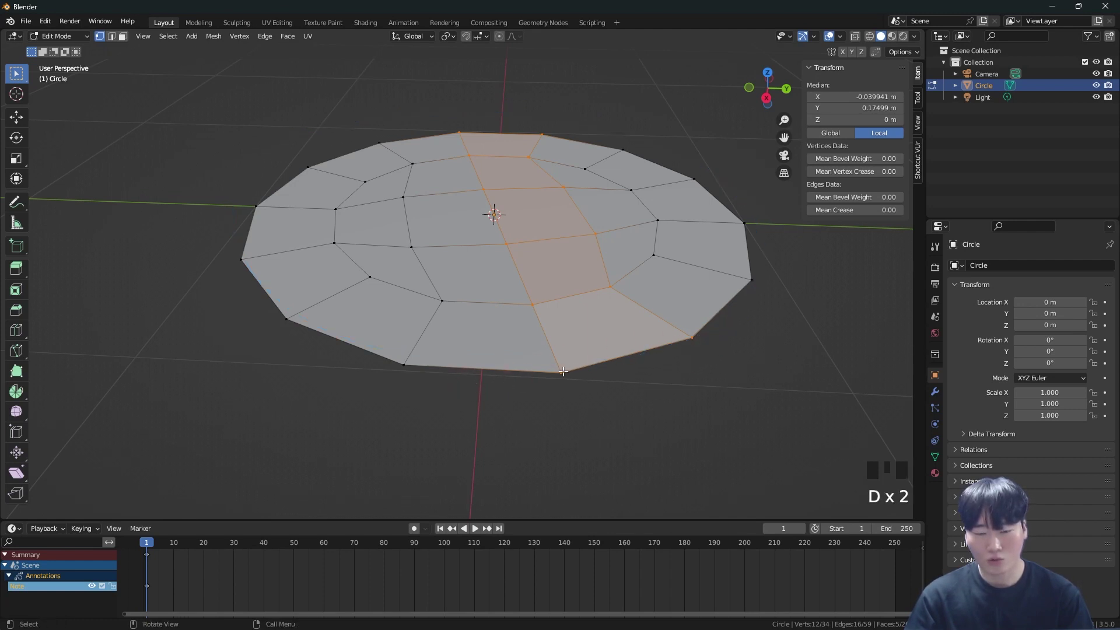
pyautogui.tripleClick(685, 339)
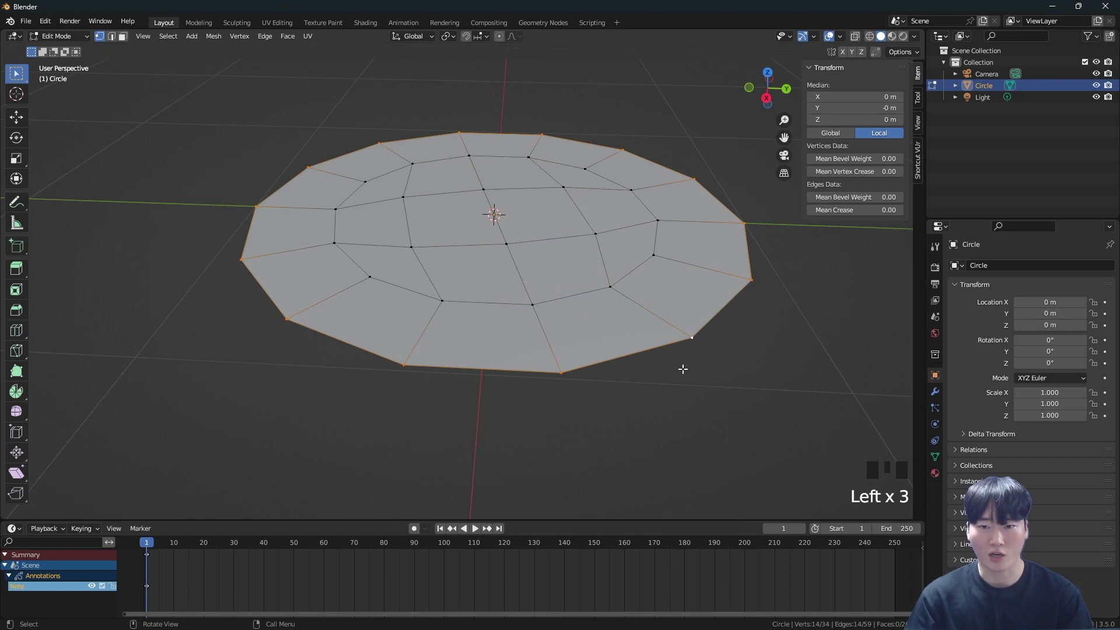
# Step: Extrude the selected outer rim straight up along Z by about 2.22 m to form the cup's outer wall
pyautogui.scroll(-1, 654, 375)
pyautogui.keyDown('shift'); pyautogui.moveTo(654, 375); pyautogui.dragTo(607, 418, button='middle'); pyautogui.keyUp('shift')
pyautogui.scroll(-3, 704, 416)
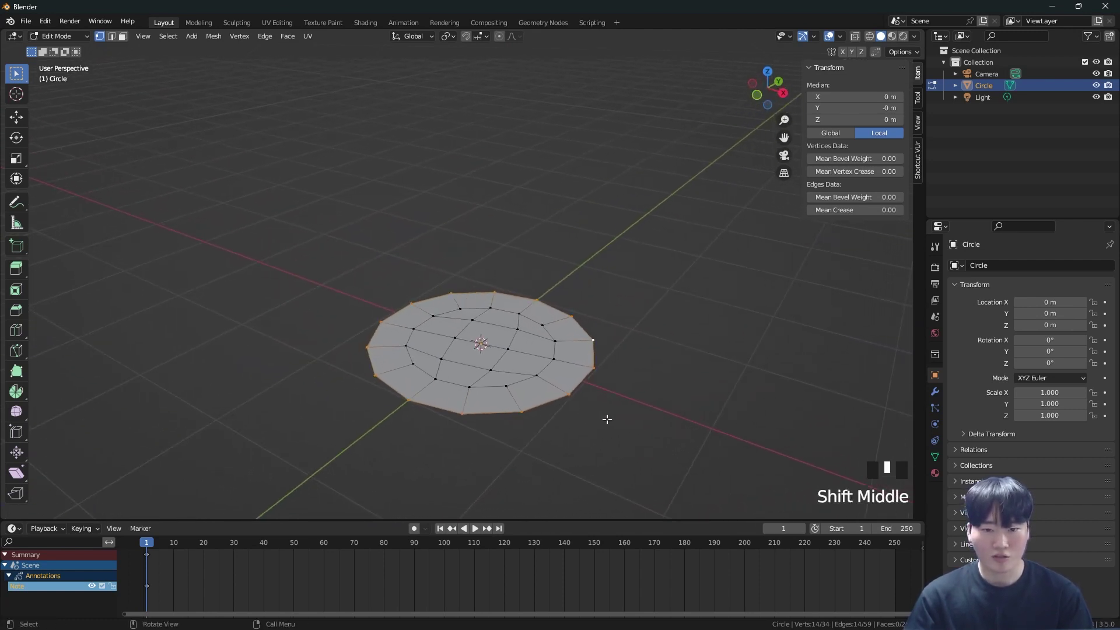
pyautogui.press('e')
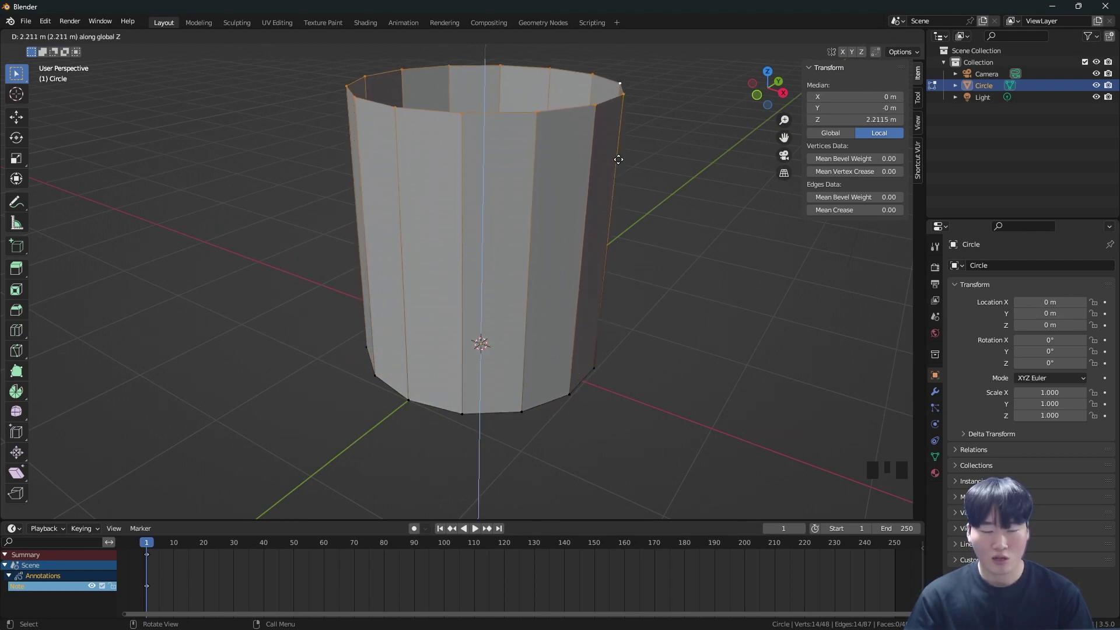
pyautogui.click(489, 289)
# Step: Extrude the wall's upper rim in place and scale the new loop to about 0.804 to form a flat lip
pyautogui.scroll(3, 489, 288)
pyautogui.keyDown('shift'); pyautogui.moveTo(446, 325); pyautogui.dragTo(659, 311, button='middle'); pyautogui.keyUp('shift')
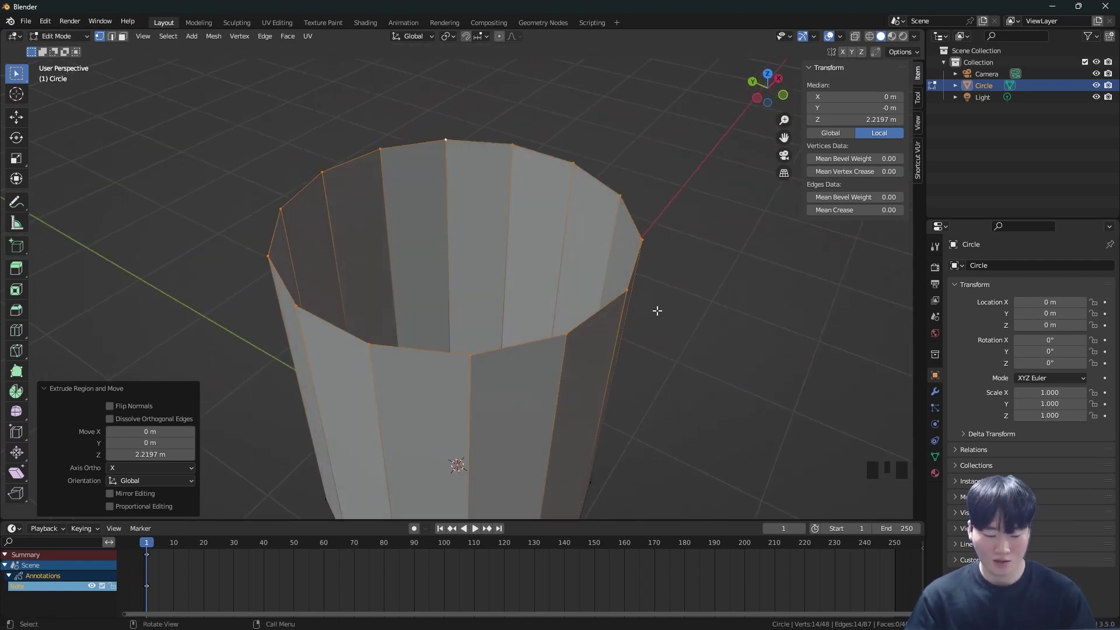
pyautogui.scroll(2, 641, 281)
pyautogui.press('e')
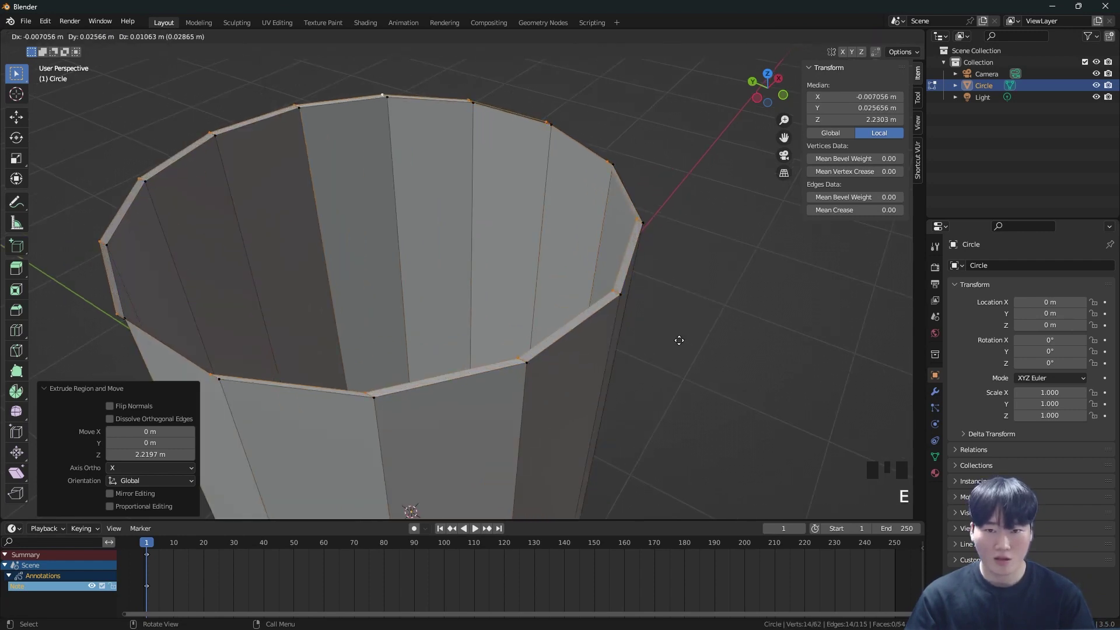
pyautogui.rightClick(676, 338)
pyautogui.press('s')
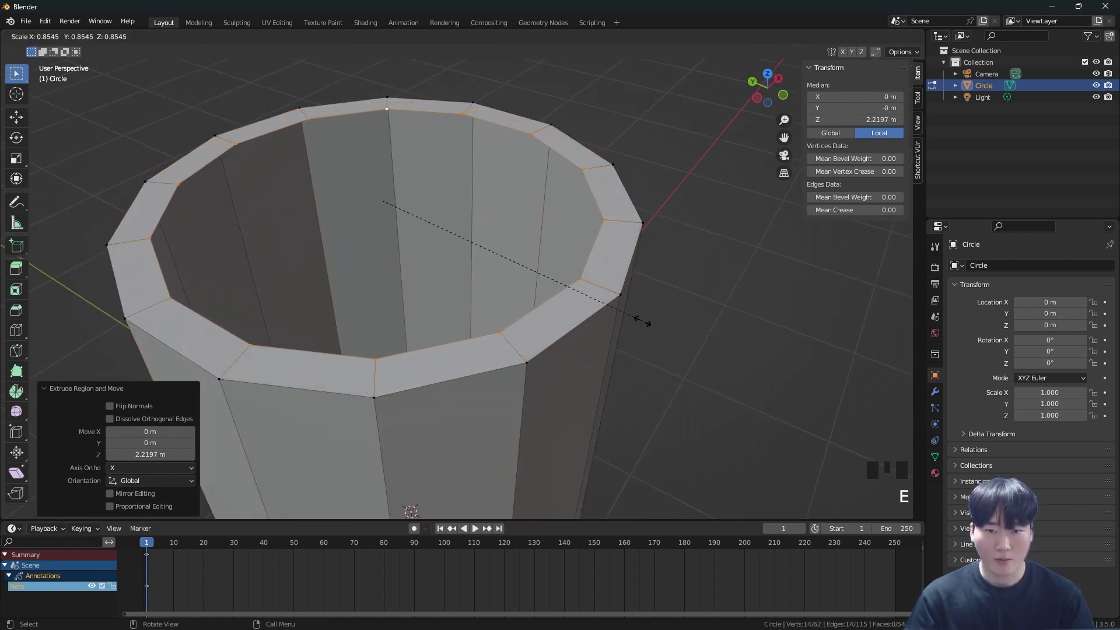
pyautogui.click(620, 308)
# Step: Extrude the lip's inner loop down inside the cup along Z by about 1.42 m
pyautogui.keyDown('shift'); pyautogui.moveTo(588, 321); pyautogui.dragTo(604, 295, button='middle'); pyautogui.keyUp('shift')
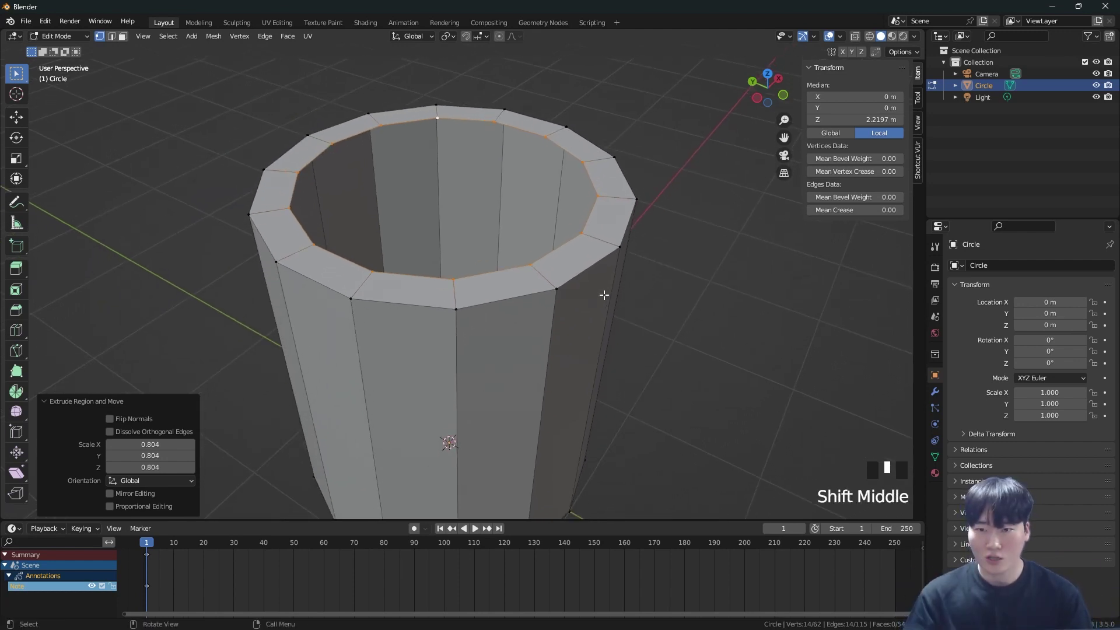
pyautogui.moveTo(599, 294); pyautogui.dragTo(610, 307, button='middle')
pyautogui.press('e')
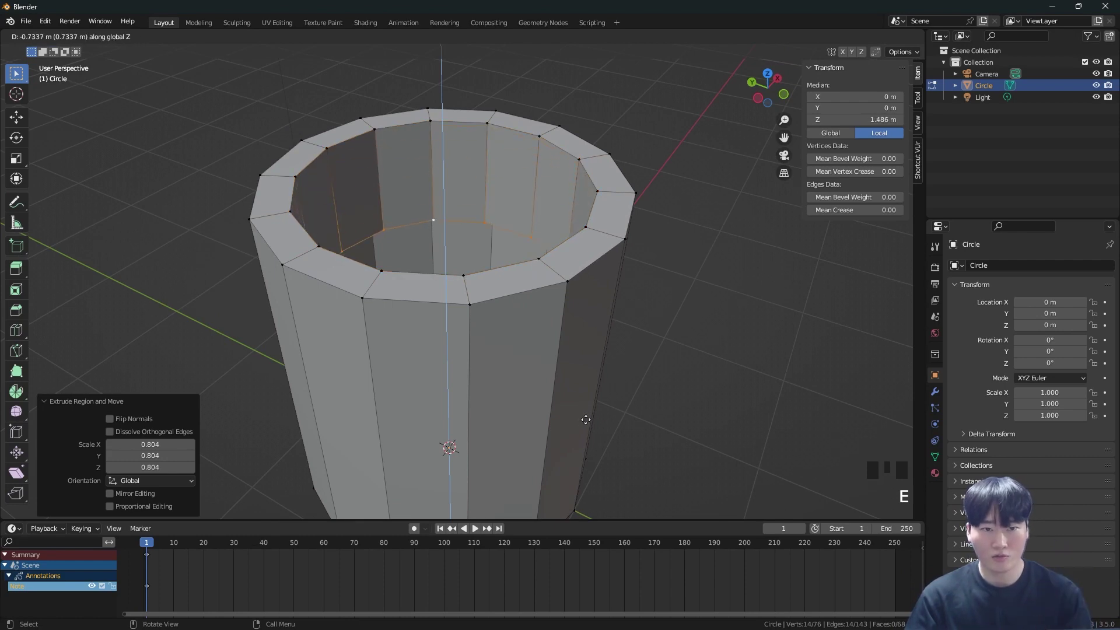
pyautogui.click(594, 496)
# Step: Try wireframe shading, return to solid shading, and turn on X-ray to see the loop inside the cup
pyautogui.scroll(-2, 580, 425)
pyautogui.moveTo(580, 426); pyautogui.dragTo(527, 333, button='middle')
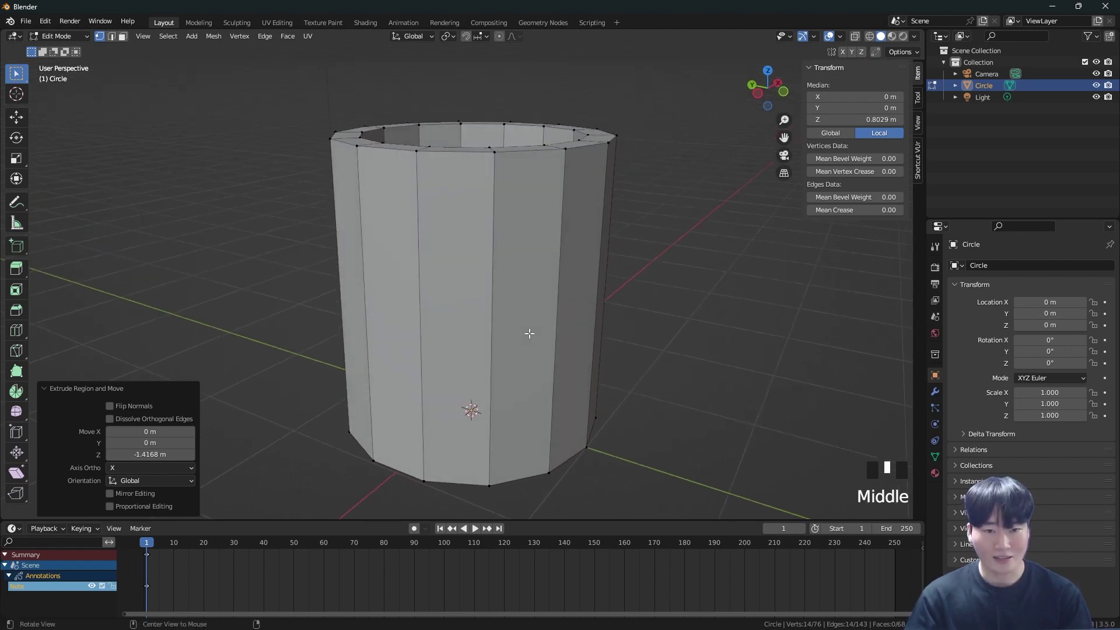
pyautogui.press('z')
pyautogui.press('z')
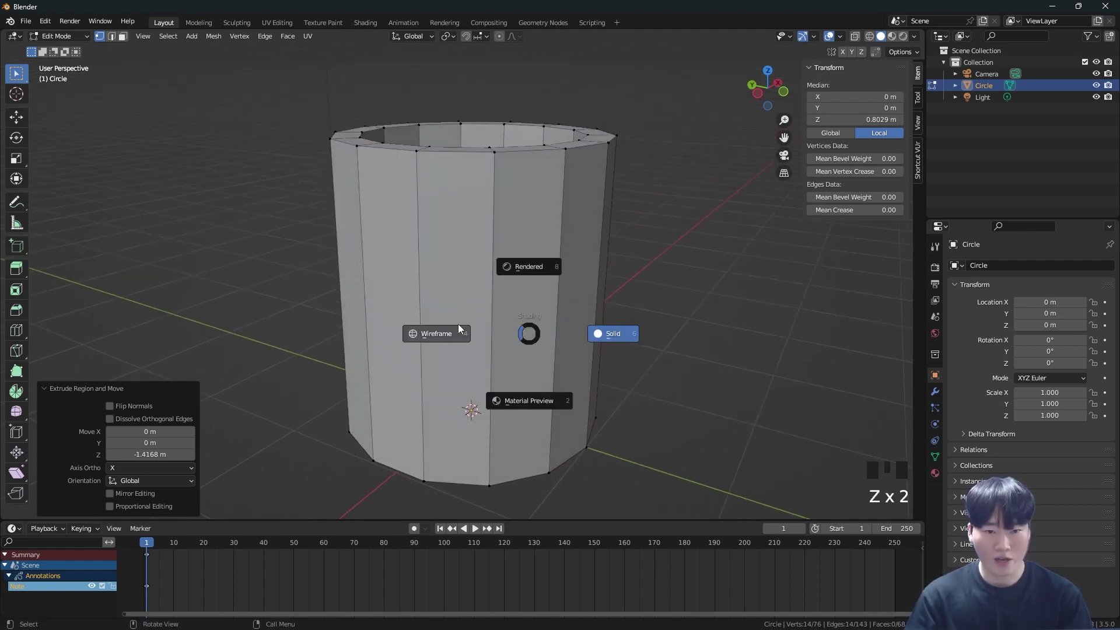
pyautogui.click(437, 330)
pyautogui.press('z')
pyautogui.click(525, 328)
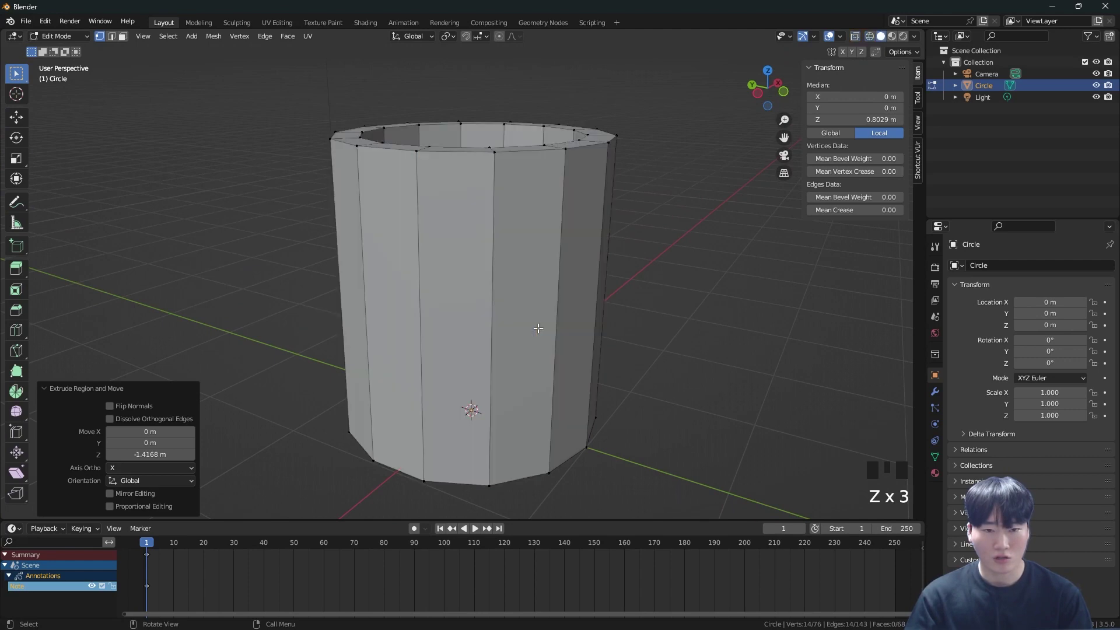
pyautogui.hotkey('alt', 'z')
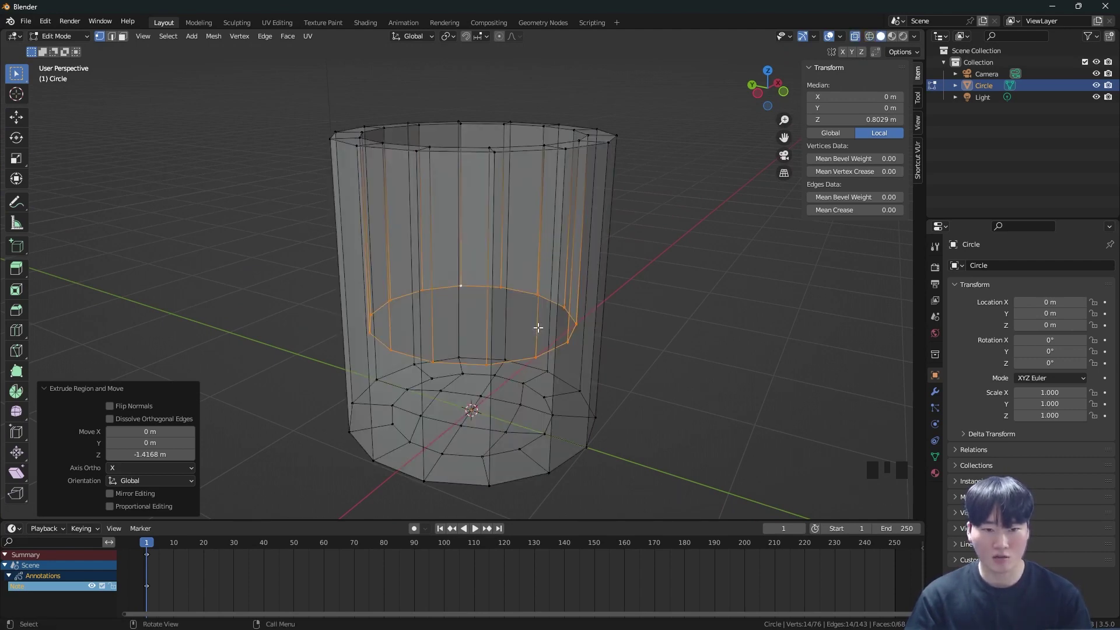
# Step: Lower the inner loop along Z by about 0.64 m, and raise it slightly by about 0.025 m in front view
pyautogui.moveTo(537, 361); pyautogui.dragTo(580, 320, button='middle')
pyautogui.press('g')
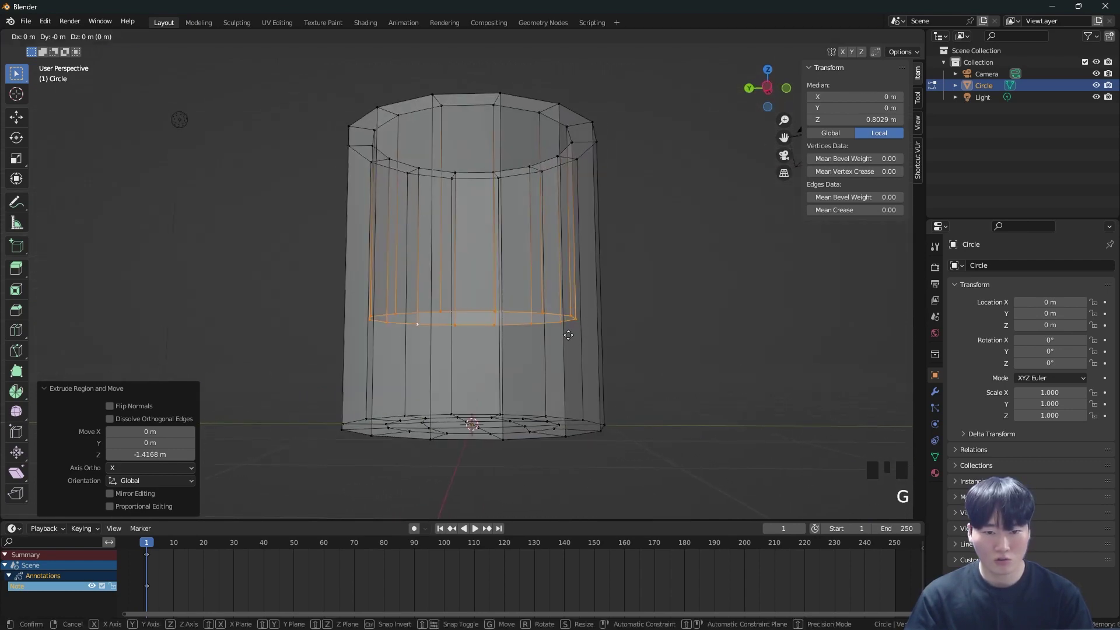
pyautogui.press('z')
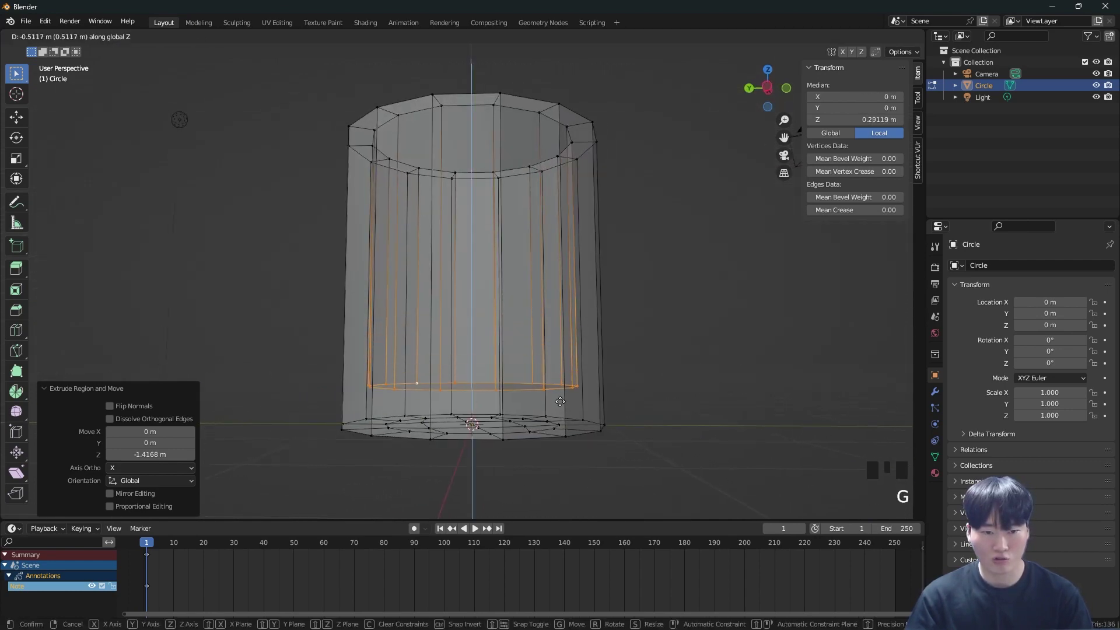
pyautogui.click(561, 418)
pyautogui.press('`')
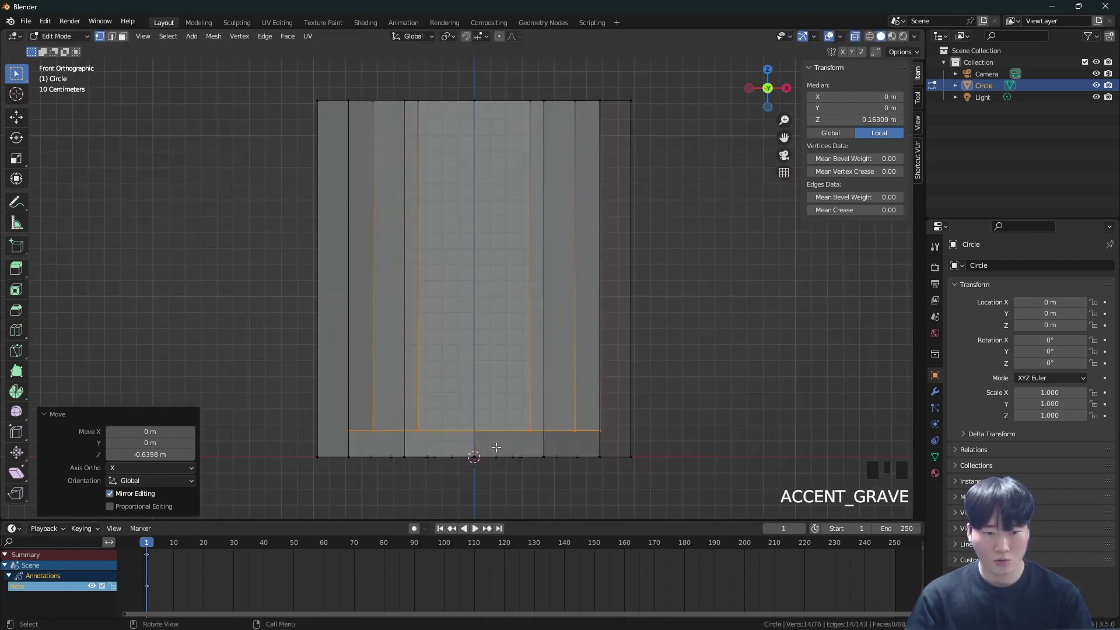
pyautogui.press('g')
pyautogui.click(551, 429)
# Step: Extrude the inner wall's lower loop inward and scale it to about 0.687
pyautogui.moveTo(551, 429); pyautogui.dragTo(552, 335, button='middle')
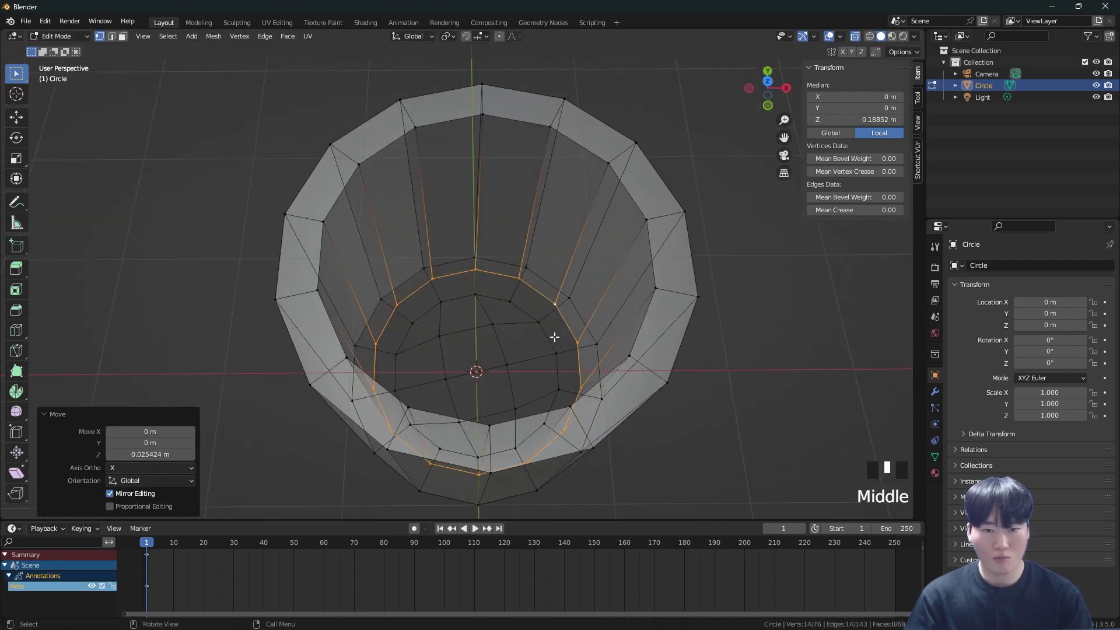
pyautogui.scroll(4, 585, 356)
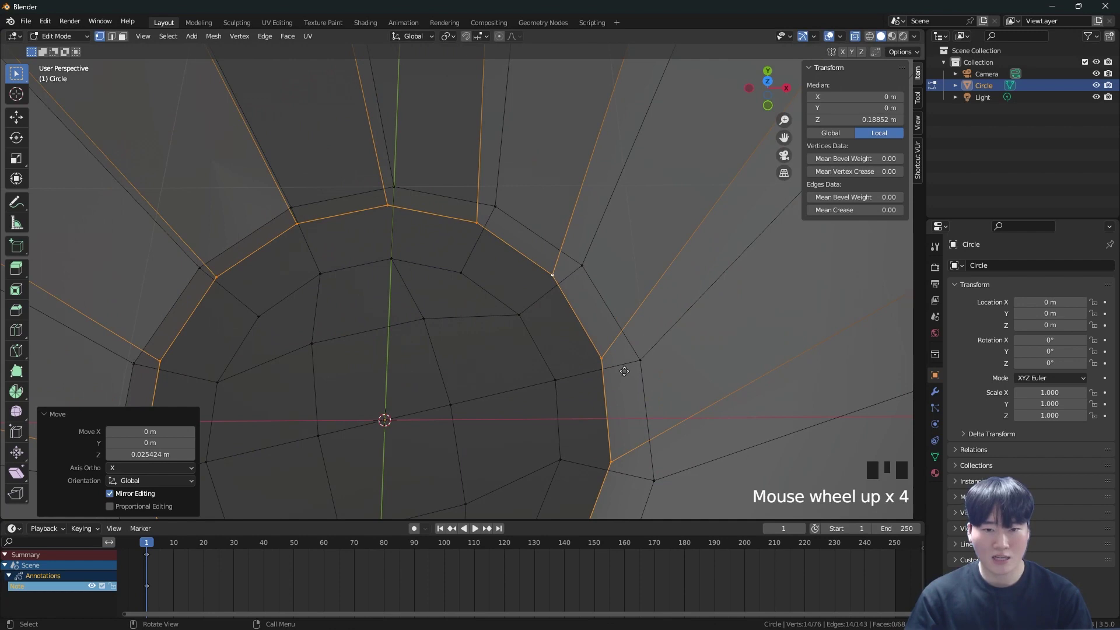
pyautogui.press('e')
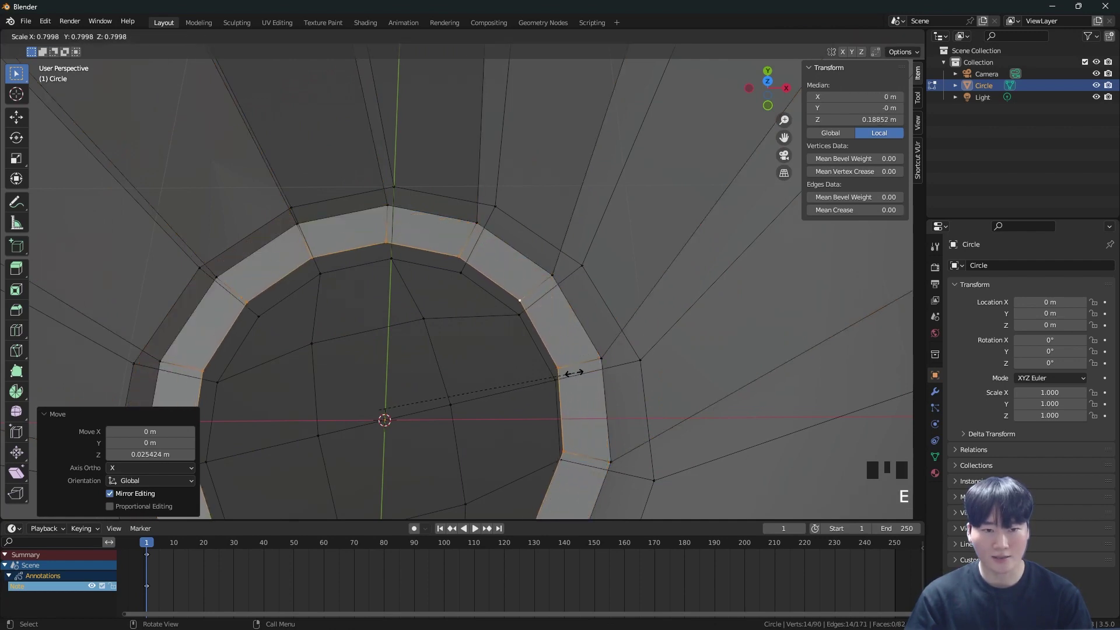
pyautogui.click(546, 378)
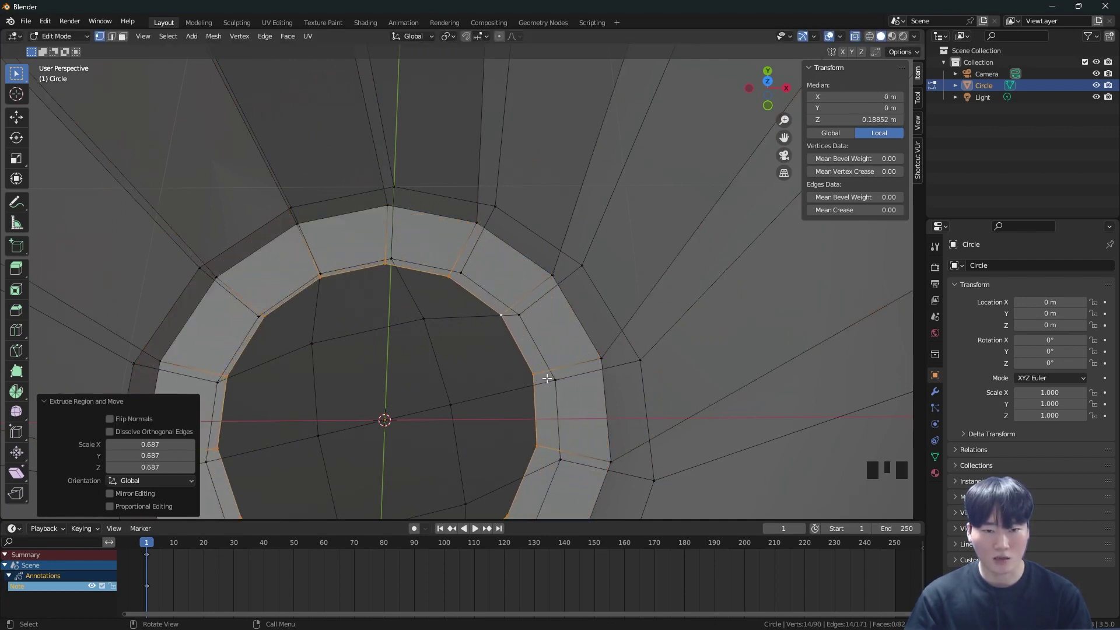
# Step: Close the hole in the cup's inner floor with Grid Fill
pyautogui.hotkey('ctrl', 'f')
pyautogui.click(547, 377)
pyautogui.scroll(-4, 547, 378)
pyautogui.moveTo(547, 378); pyautogui.dragTo(574, 338, button='middle')
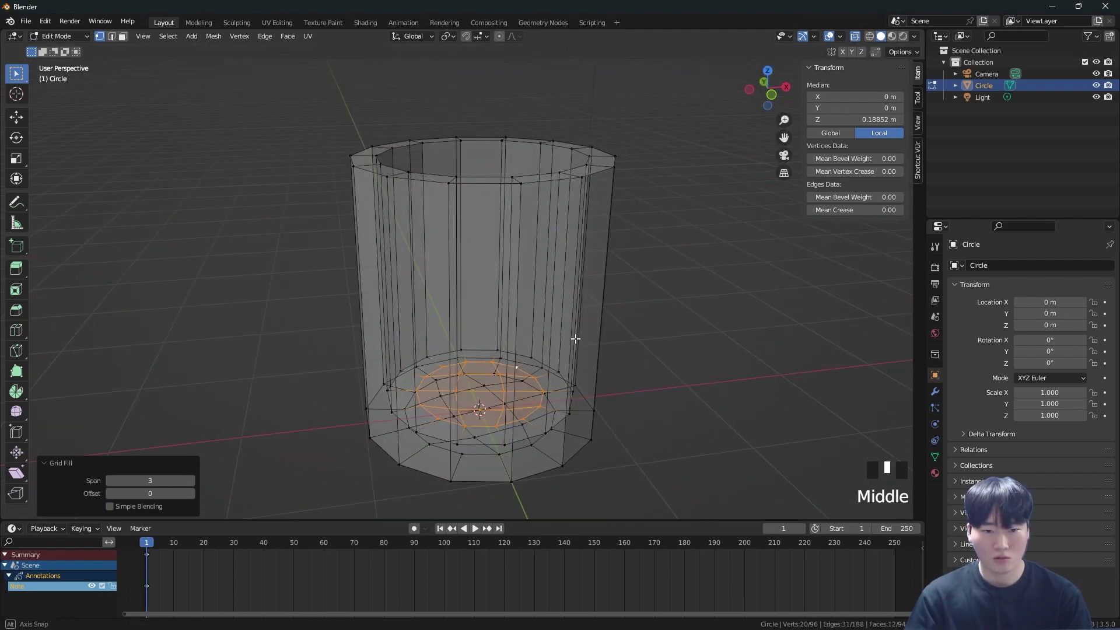
# Step: Turn off X-ray, check the finished cup in Object Mode, and return to Edit Mode
pyautogui.press('Tab')
pyautogui.hotkey('alt', 'z')
pyautogui.moveTo(497, 350); pyautogui.dragTo(576, 324, button='middle')
pyautogui.press('Tab')
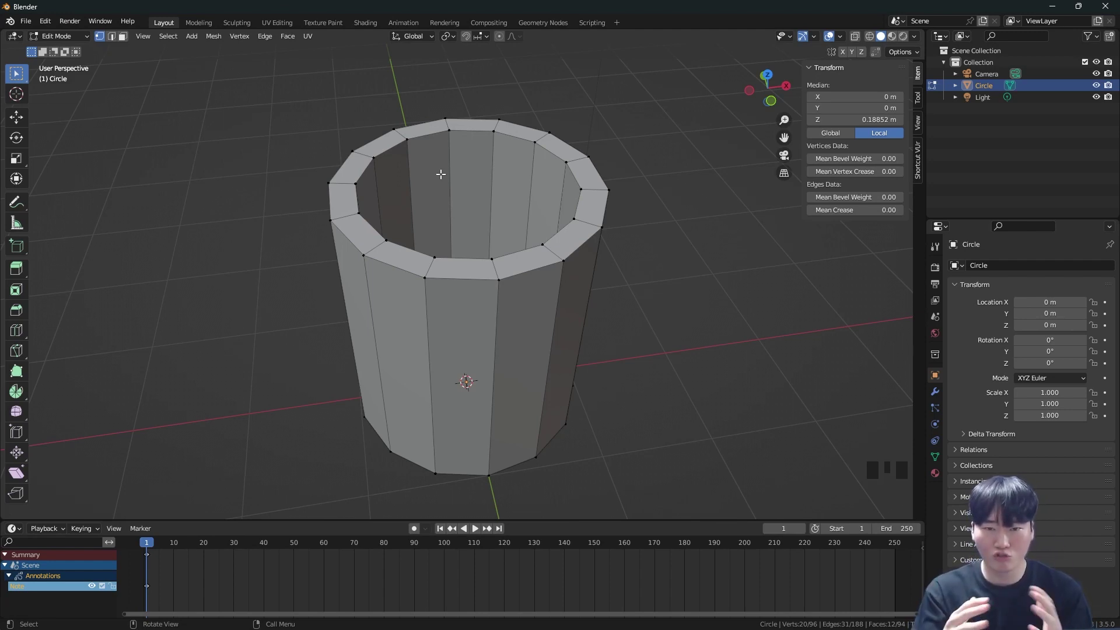
pyautogui.scroll(3, 530, 235)
pyautogui.hotkey('ctrl', 'r')
pyautogui.scroll(-3, 524, 299)
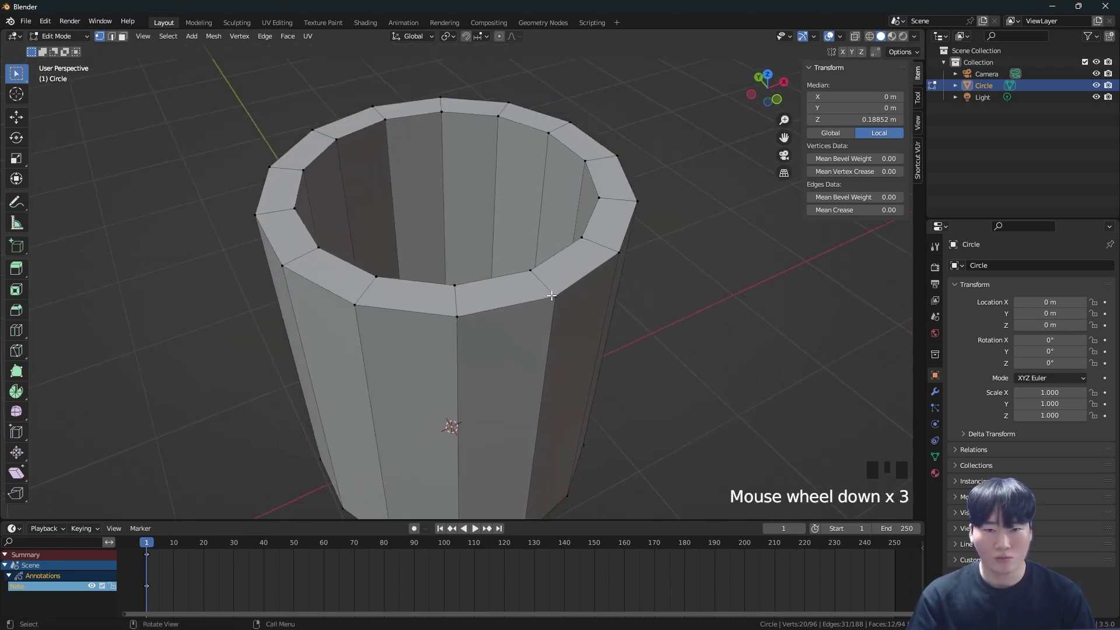
pyautogui.keyDown('shift'); pyautogui.moveTo(554, 299); pyautogui.dragTo(569, 273, button='middle'); pyautogui.keyUp('shift')
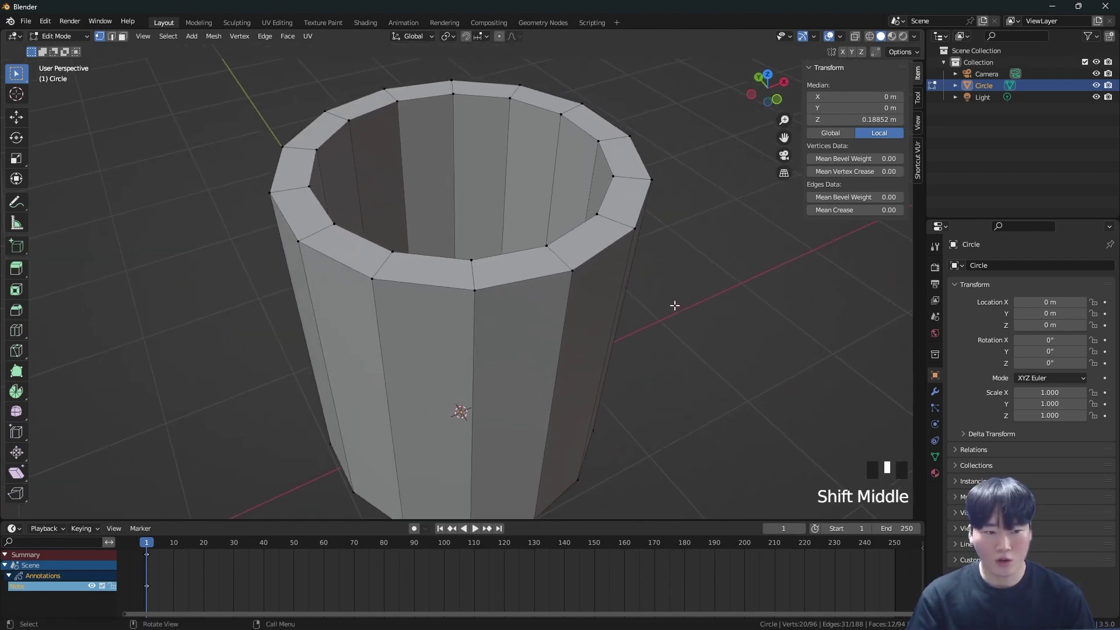
# Step: Switch the cup to Object Mode and add a Subdivision Surface modifier
pyautogui.press('Tab')
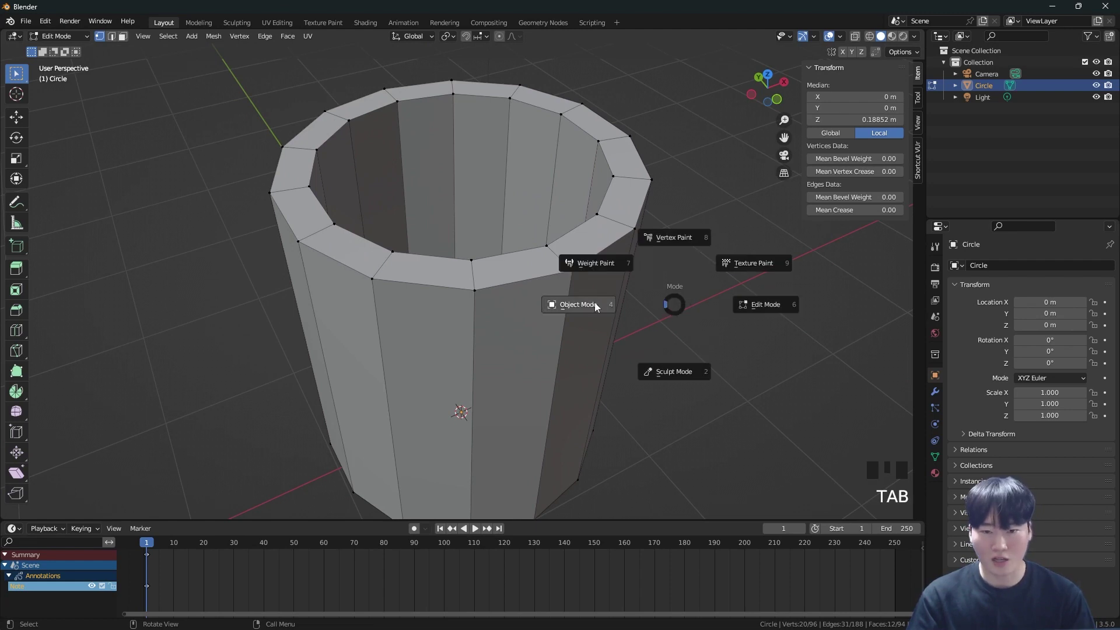
pyautogui.scroll(-2, 594, 306)
pyautogui.moveTo(614, 344); pyautogui.dragTo(659, 356, button='middle')
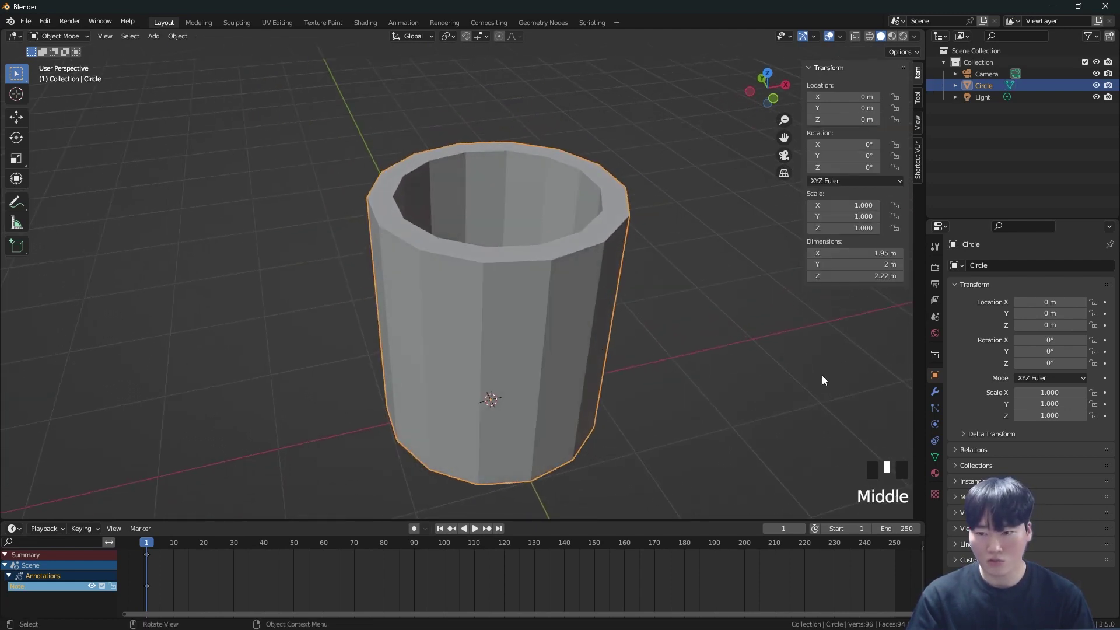
pyautogui.click(936, 394)
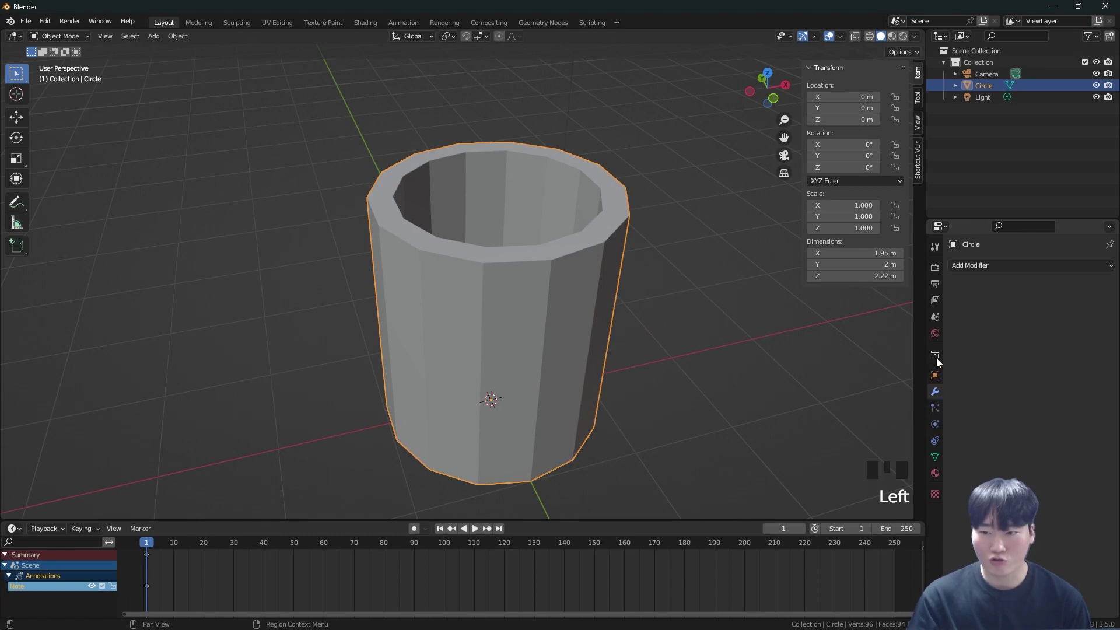
pyautogui.click(979, 267)
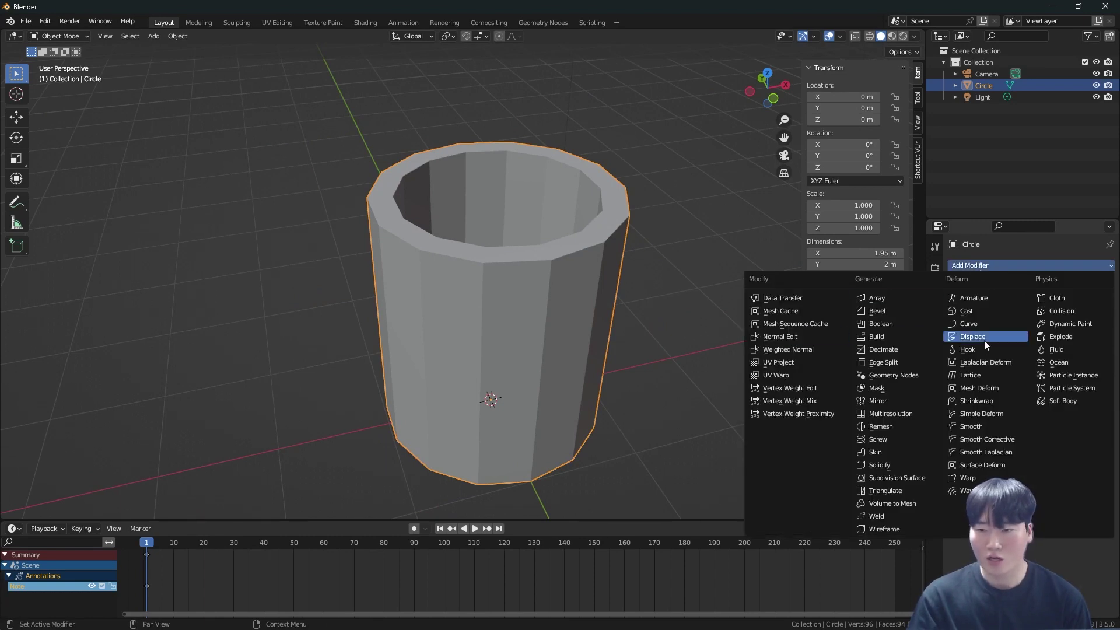
pyautogui.click(890, 480)
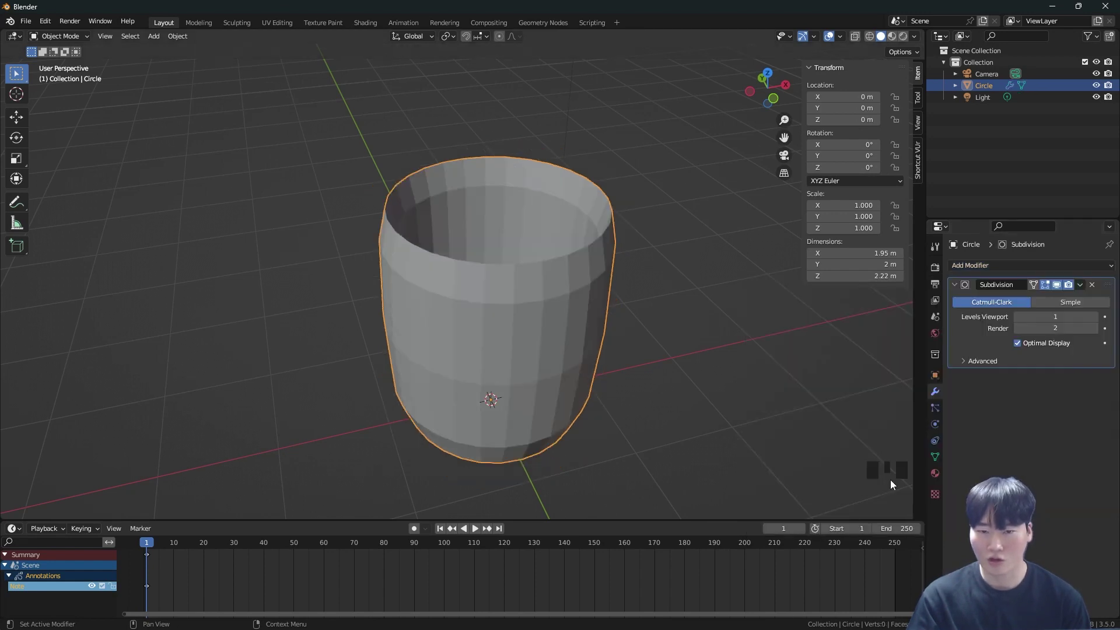
pyautogui.moveTo(648, 378); pyautogui.dragTo(637, 357, button='middle')
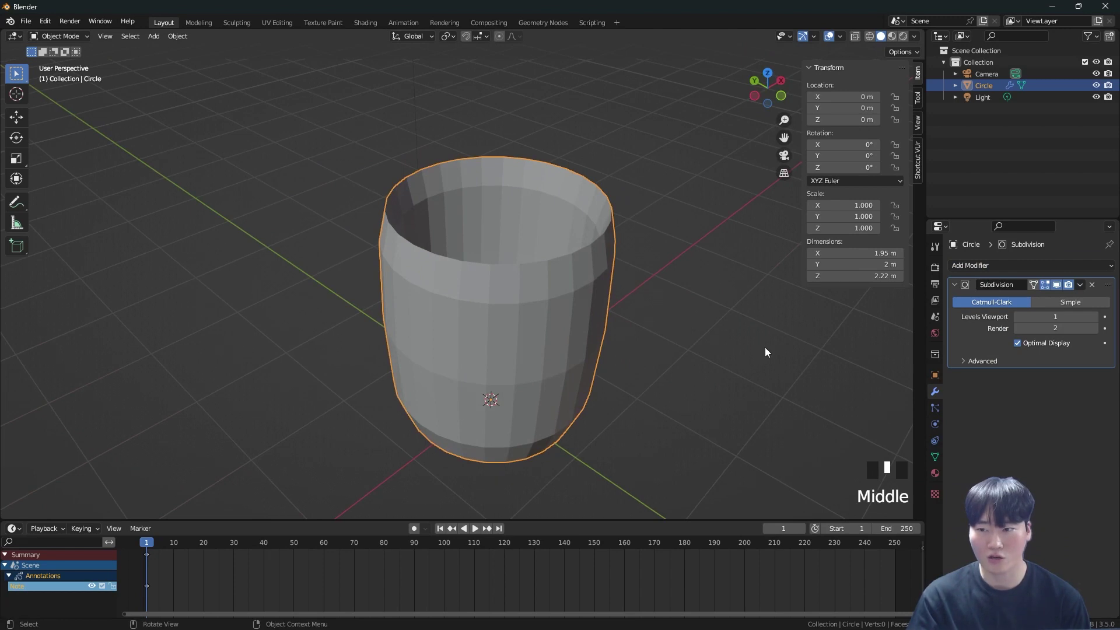
# Step: Raise the Subdivision modifier's viewport levels to 4 and inspect the smoothed cup around the rim
pyautogui.click(1094, 317)
pyautogui.click(1094, 316)
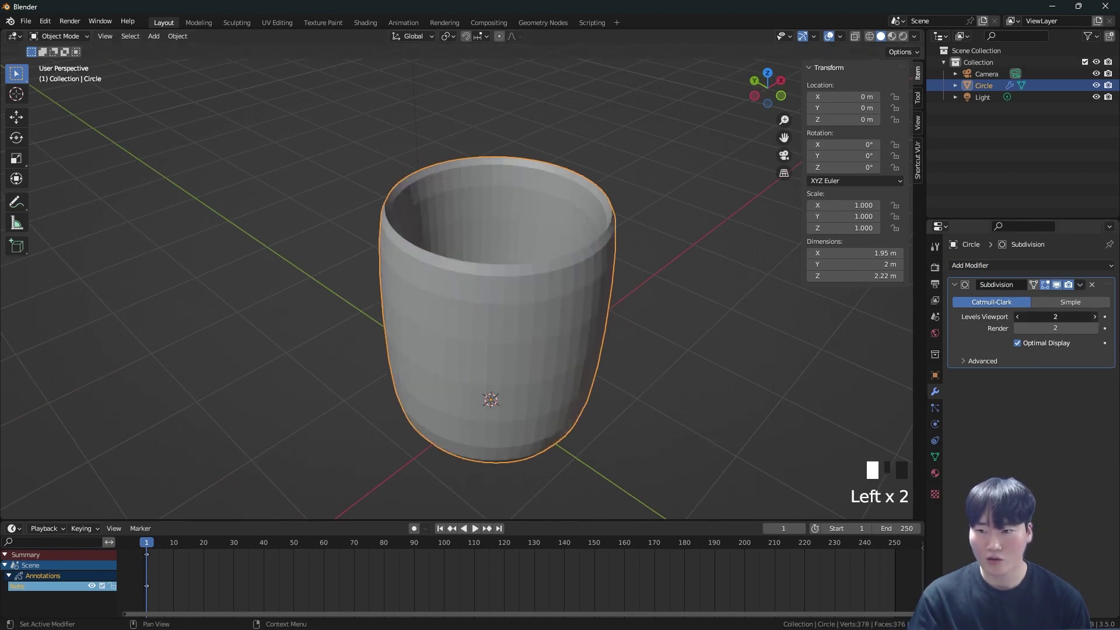
pyautogui.click(1094, 317)
pyautogui.moveTo(544, 320); pyautogui.dragTo(632, 294, button='middle')
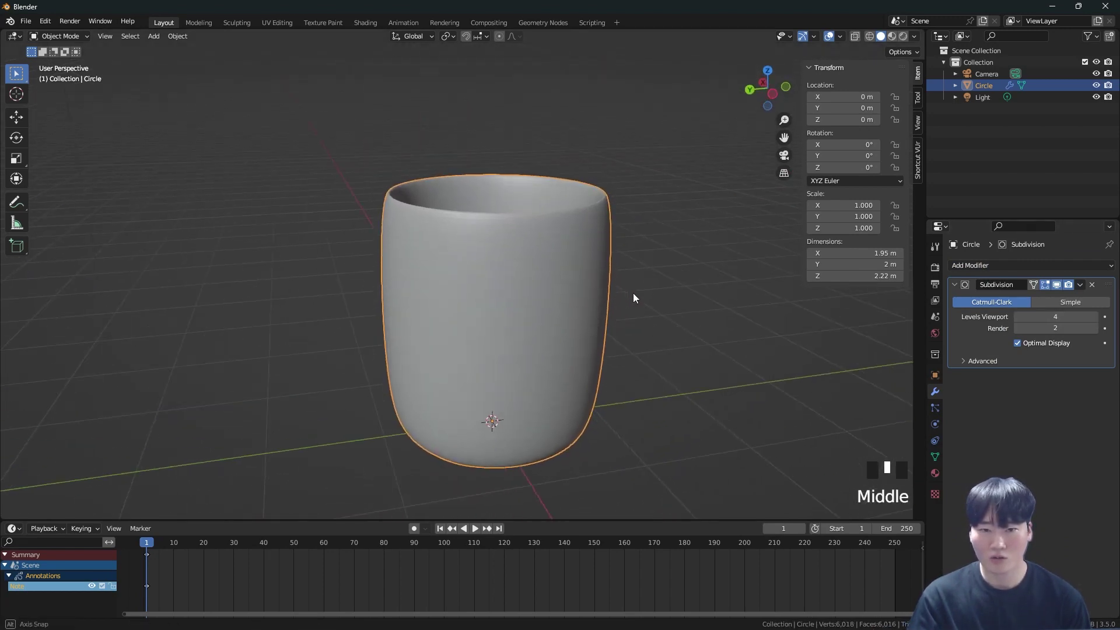
pyautogui.scroll(5, 589, 230)
pyautogui.moveTo(589, 230); pyautogui.dragTo(589, 250, button='middle')
pyautogui.scroll(-7, 590, 251)
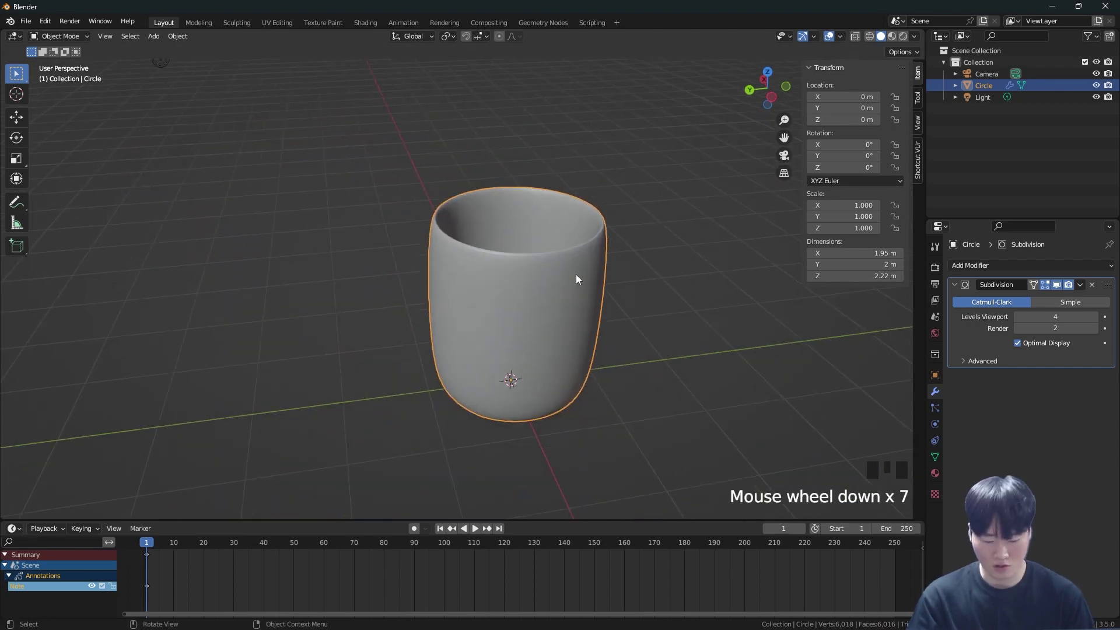
# Step: Annotate a sharp corner with a smoothed curve and cross marks beside the cup, and erase the annotations
pyautogui.moveTo(533, 272)
pyautogui.keyDown('shift'); pyautogui.mouseDown(button='middle')
pyautogui.moveTo(435, 294)
pyautogui.moveTo(504, 305)
pyautogui.mouseUp(button='middle'); pyautogui.keyUp('shift')
pyautogui.moveTo(168, 392)
pyautogui.mouseDown()
pyautogui.moveTo(220, 236)
pyautogui.moveTo(552, 175)
pyautogui.mouseUp()
pyautogui.moveTo(169, 392); pyautogui.dragTo(190, 333)
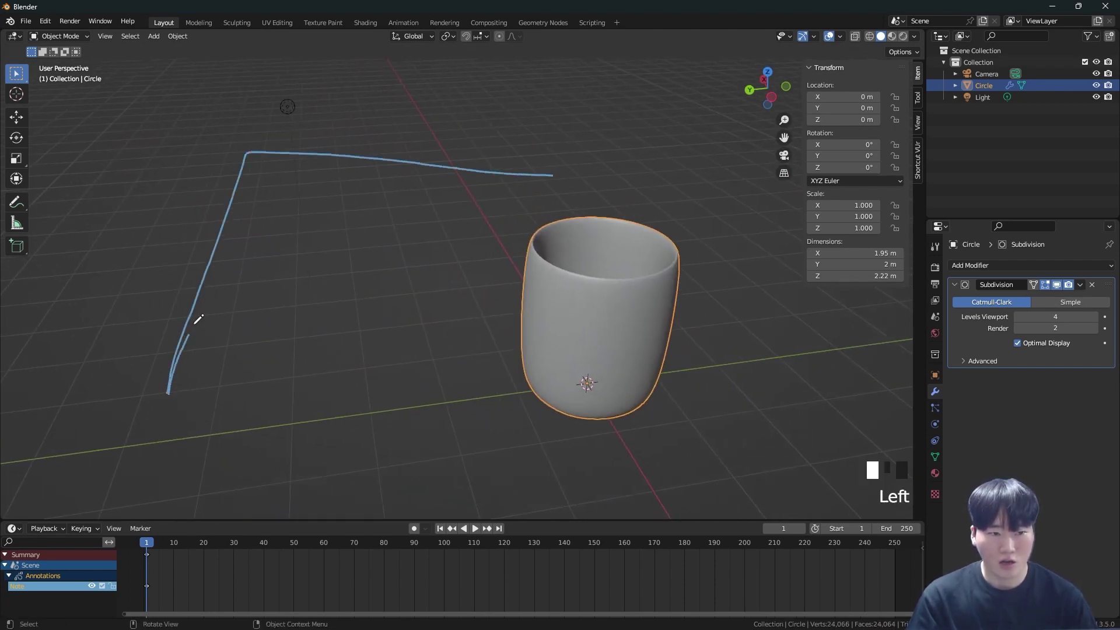
pyautogui.moveTo(319, 194); pyautogui.dragTo(544, 179)
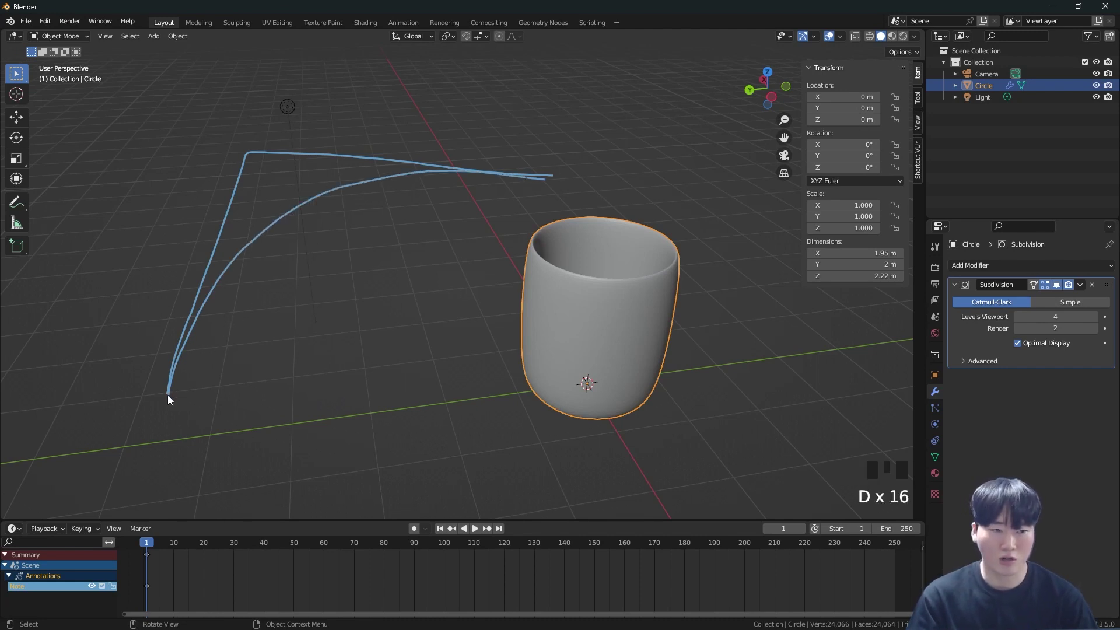
pyautogui.moveTo(199, 280); pyautogui.dragTo(219, 307)
pyautogui.moveTo(435, 170); pyautogui.dragTo(435, 220)
pyautogui.moveTo(175, 379)
pyautogui.mouseDown(button='right')
pyautogui.moveTo(252, 143)
pyautogui.moveTo(546, 159)
pyautogui.moveTo(346, 161)
pyautogui.mouseUp(button='right')
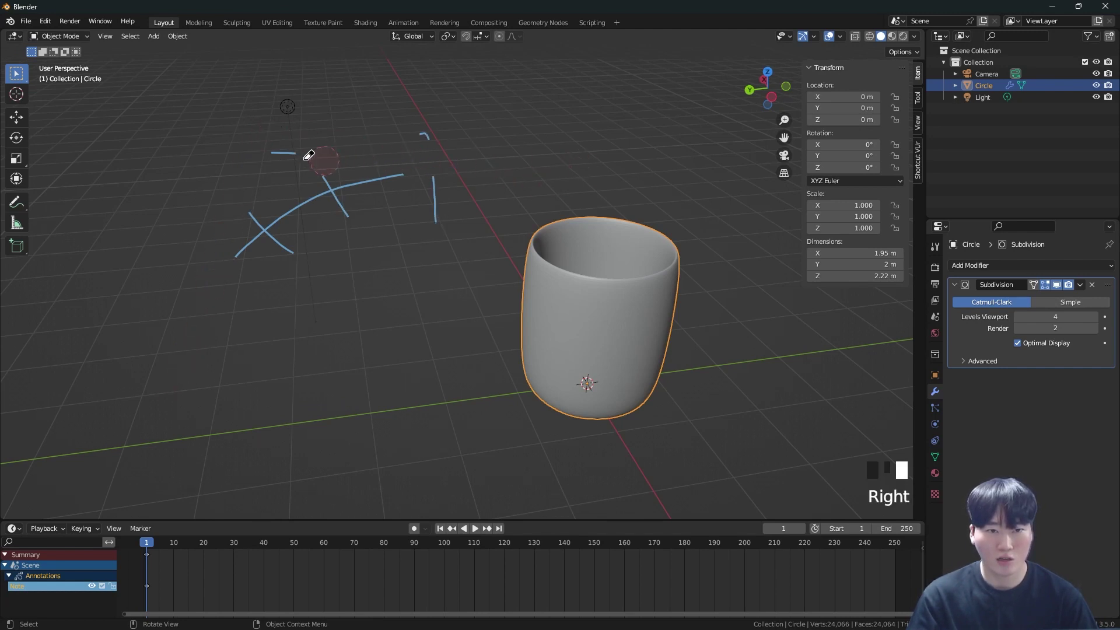
pyautogui.moveTo(424, 200); pyautogui.dragTo(238, 254, button='right')
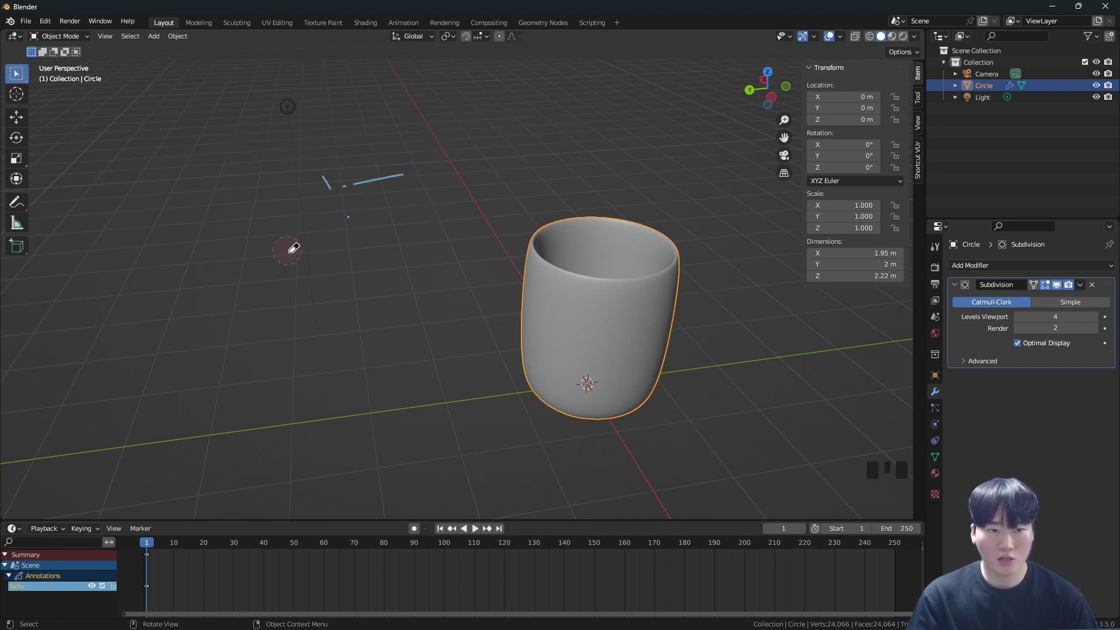
# Step: Enter Edit Mode and select the cup's outer rim edge loop in edge select mode
pyautogui.press('Tab')
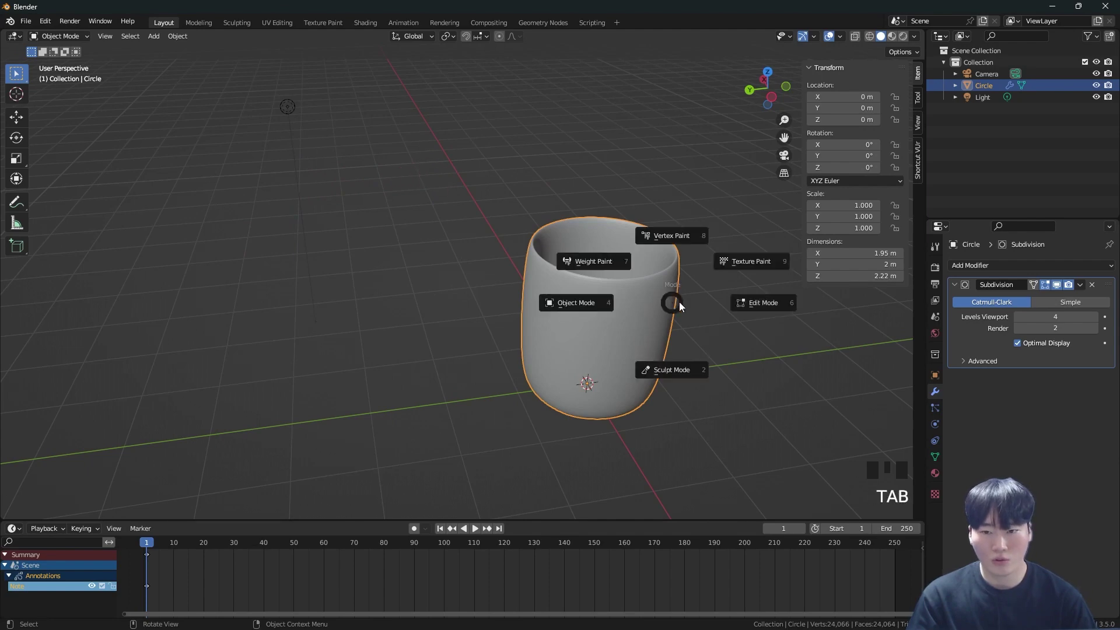
pyautogui.keyDown('shift'); pyautogui.moveTo(625, 292); pyautogui.dragTo(500, 283, button='middle'); pyautogui.keyUp('shift')
pyautogui.scroll(5, 508, 280)
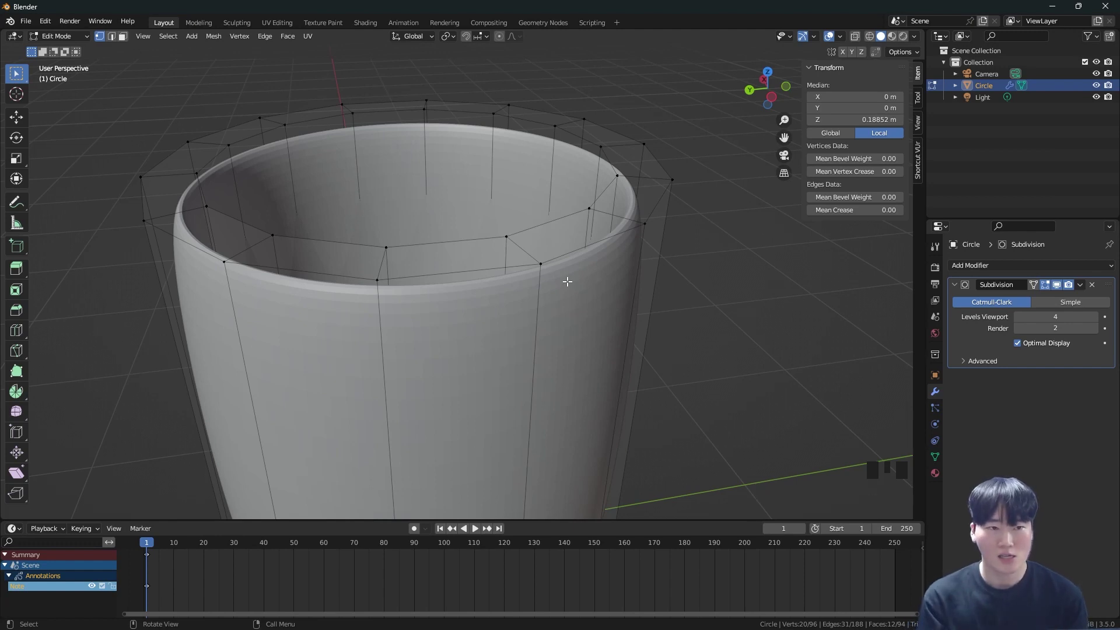
pyautogui.press('2')
pyautogui.doubleClick(567, 253)
# Step: Apply the Subdivision modifier in Object Mode and examine the resulting dense mesh in vertex select mode
pyautogui.press('Tab')
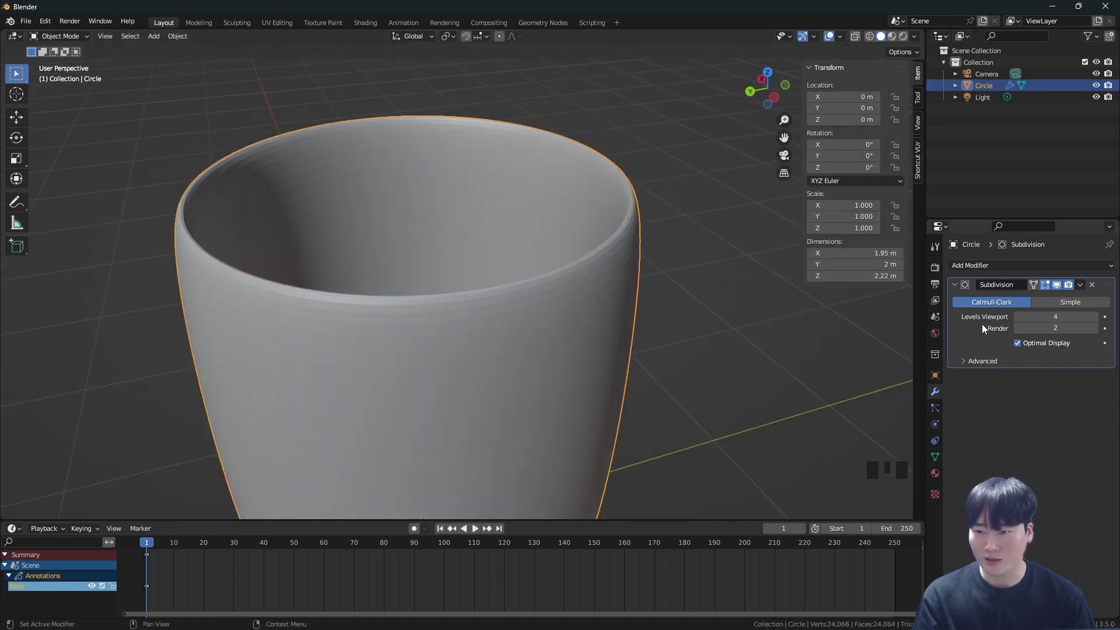
pyautogui.hotkey('ctrl', 'a')
pyautogui.hotkey('ctrl', 'z')
pyautogui.hotkey('ctrl', 'a')
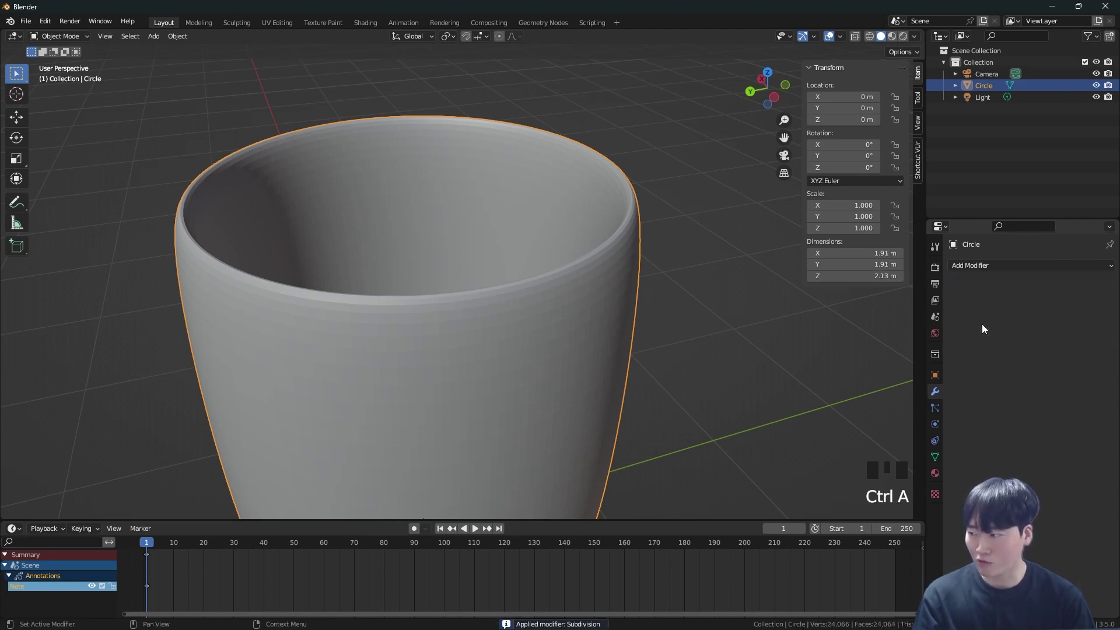
pyautogui.press('Tab')
pyautogui.moveTo(568, 301); pyautogui.dragTo(633, 250, button='middle')
pyautogui.press('1')
pyautogui.scroll(-3, 632, 250)
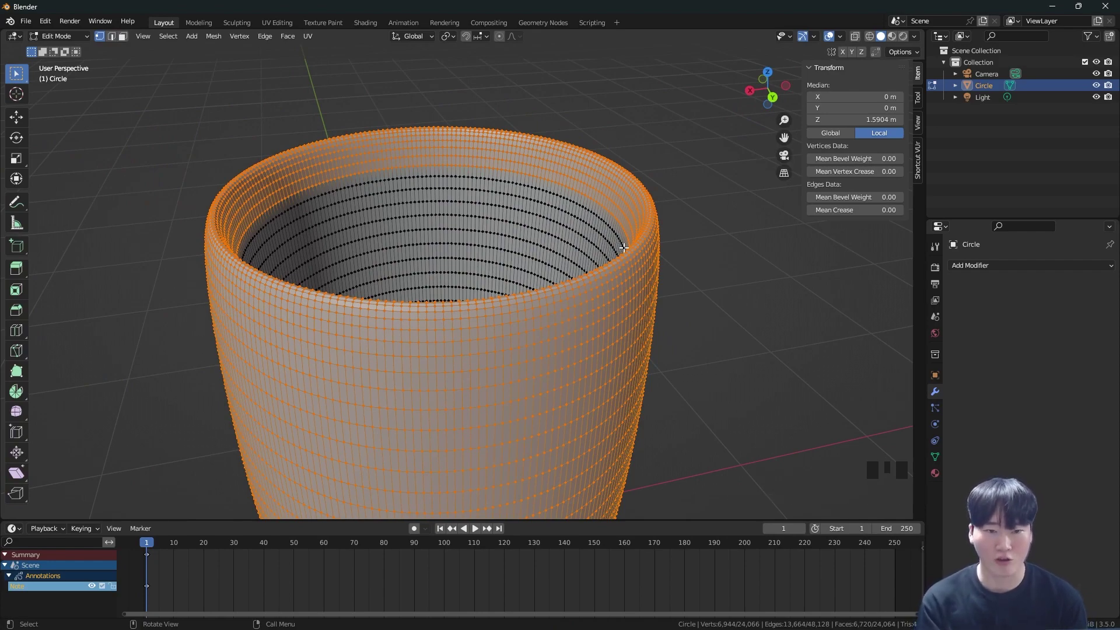
# Step: Undo back to Object Mode, re-enter Edit Mode and select a vertex loop on the dense mesh near the rim
pyautogui.hotkey('ctrl', 'z')
pyautogui.hotkey('ctrl', 'z')
pyautogui.hotkey('ctrl', 'z')
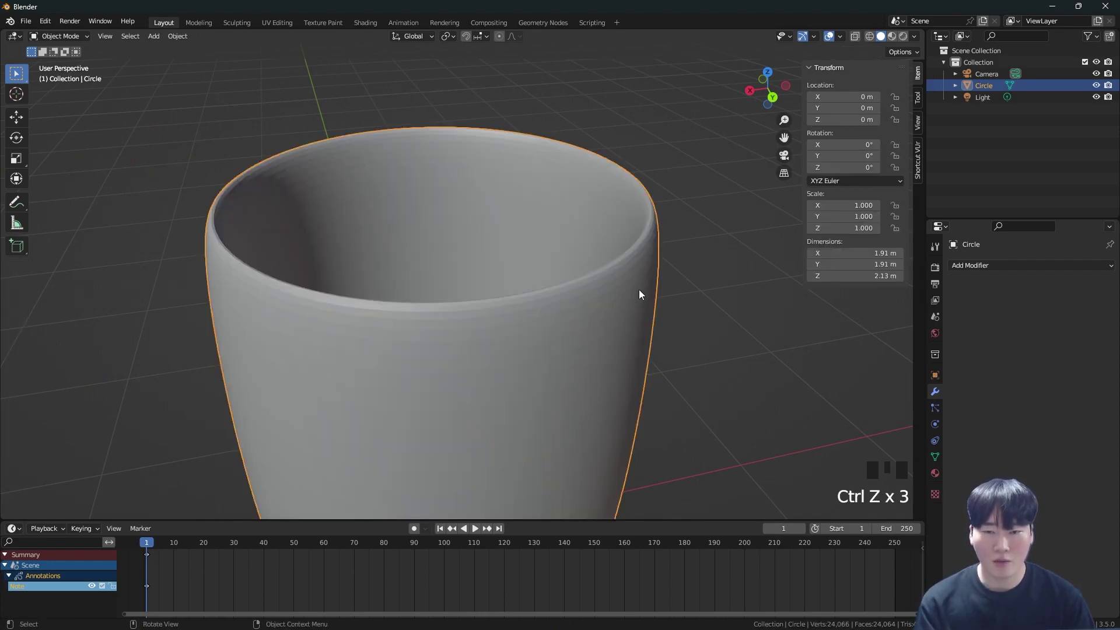
pyautogui.press('Tab')
pyautogui.scroll(3, 607, 305)
pyautogui.press('1')
pyautogui.keyDown('alt'); pyautogui.click(607, 248); pyautogui.keyUp('alt')
pyautogui.moveTo(608, 249); pyautogui.dragTo(679, 284, button='middle')
# Step: Undo the loop selection and the applying of the Subdivision modifier
pyautogui.hotkey('ctrl', 'z')
pyautogui.hotkey('ctrl', 'z')
pyautogui.hotkey('ctrl', 'z')
pyautogui.hotkey('ctrl', 'z')
pyautogui.hotkey('ctrl', 'z')
pyautogui.hotkey('ctrl', 'z')
pyautogui.hotkey('ctrl', 'z')
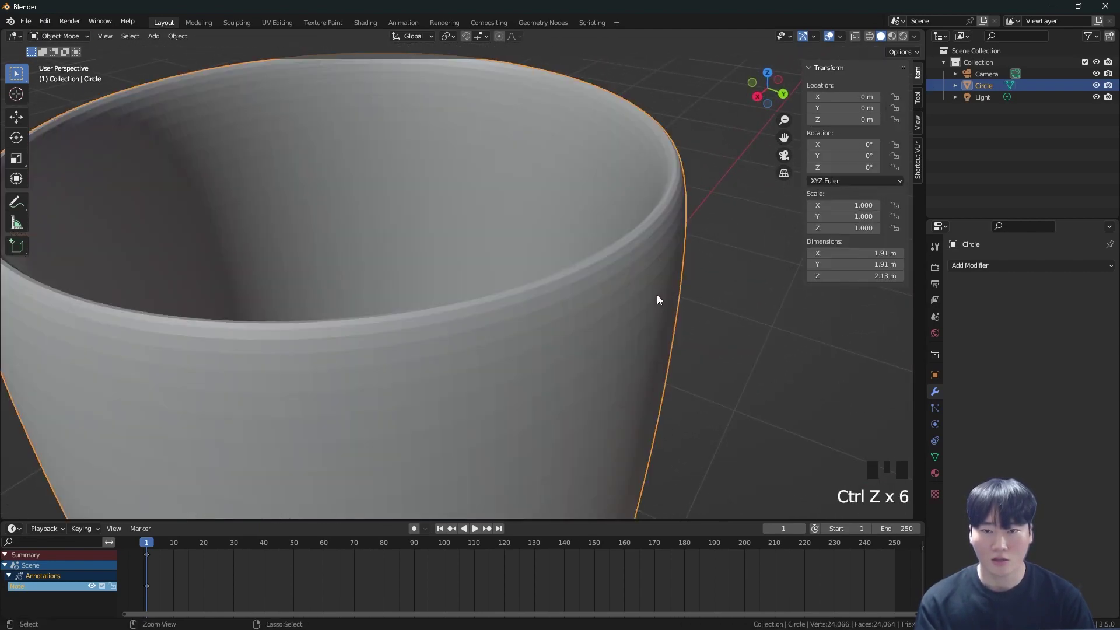
# Step: Lower the Subdivision modifier's viewport levels to 3
pyautogui.click(1019, 316)
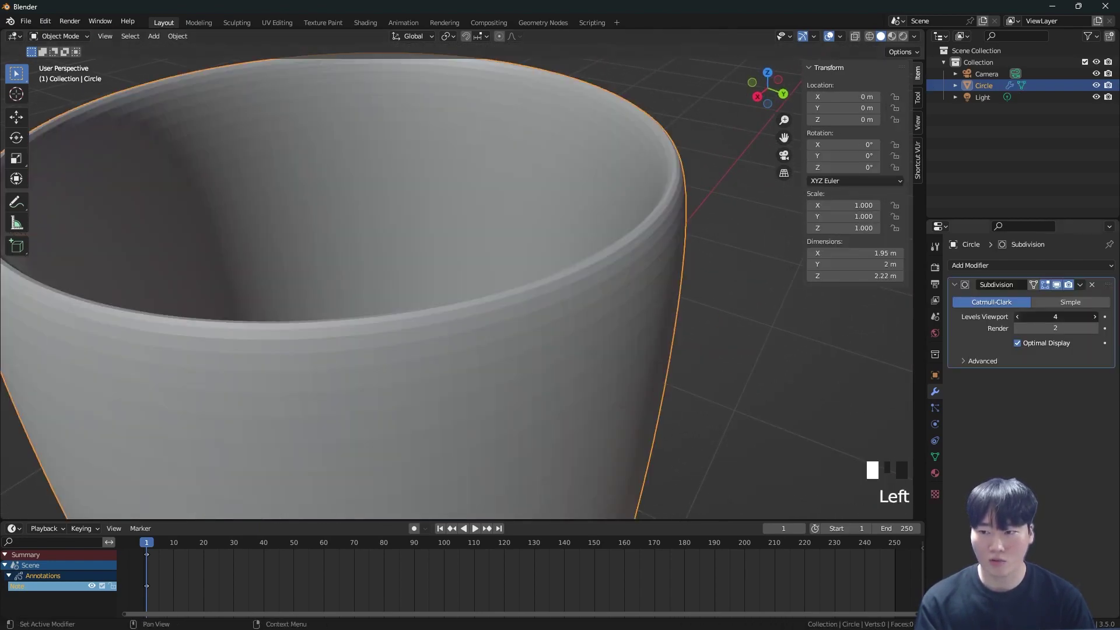
pyautogui.scroll(-3, 589, 288)
pyautogui.keyDown('shift'); pyautogui.moveTo(559, 309); pyautogui.dragTo(563, 271, button='middle'); pyautogui.keyUp('shift')
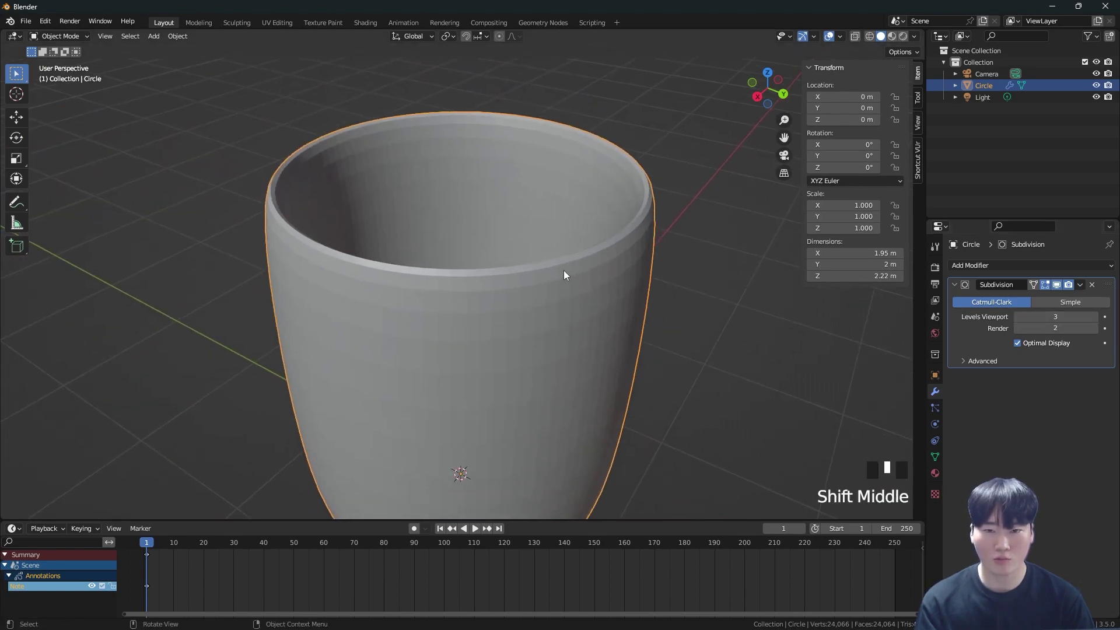
# Step: Enter Edit Mode and view the cage around the cup's rim
pyautogui.press('Tab')
pyautogui.moveTo(663, 270); pyautogui.dragTo(622, 269, button='middle')
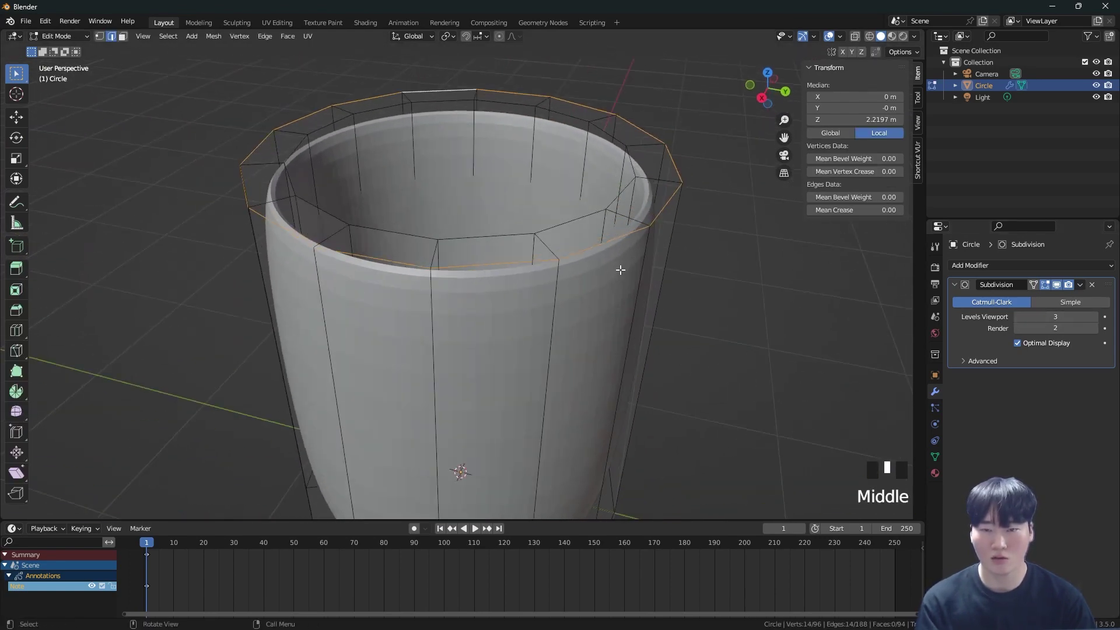
pyautogui.moveTo(620, 270); pyautogui.dragTo(645, 233, button='middle')
# Step: In front view, draw an annotation stroke at the upper corner of the cup's wall and erase it
pyautogui.press('`')
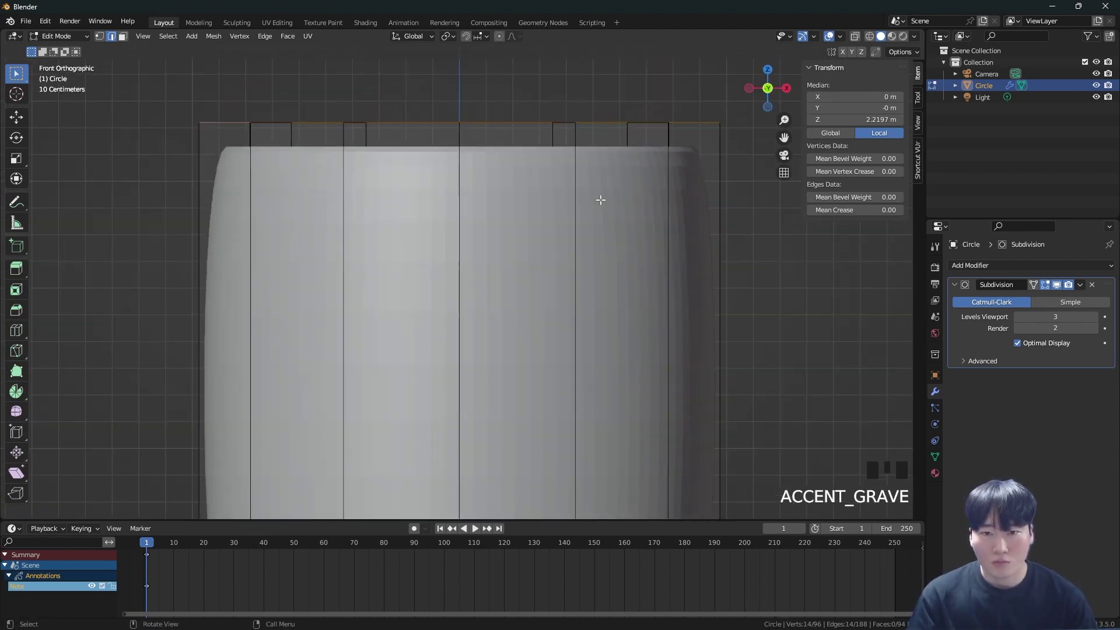
pyautogui.keyDown('shift'); pyautogui.moveTo(632, 175); pyautogui.dragTo(635, 262, button='middle'); pyautogui.keyUp('shift')
pyautogui.scroll(5, 195, 241)
pyautogui.moveTo(259, 437)
pyautogui.mouseDown()
pyautogui.moveTo(276, 345)
pyautogui.moveTo(408, 242)
pyautogui.mouseUp()
pyautogui.rightClick(402, 239)
pyautogui.moveTo(278, 290); pyautogui.dragTo(268, 453, button='right')
pyautogui.scroll(-6, 460, 335)
# Step: Draw two curved annotation strokes on either side of the outer rim edge and erase them
pyautogui.moveTo(460, 334)
pyautogui.keyDown('shift'); pyautogui.mouseDown(button='middle')
pyautogui.moveTo(449, 228)
pyautogui.moveTo(493, 258)
pyautogui.mouseUp(button='middle'); pyautogui.keyUp('shift')
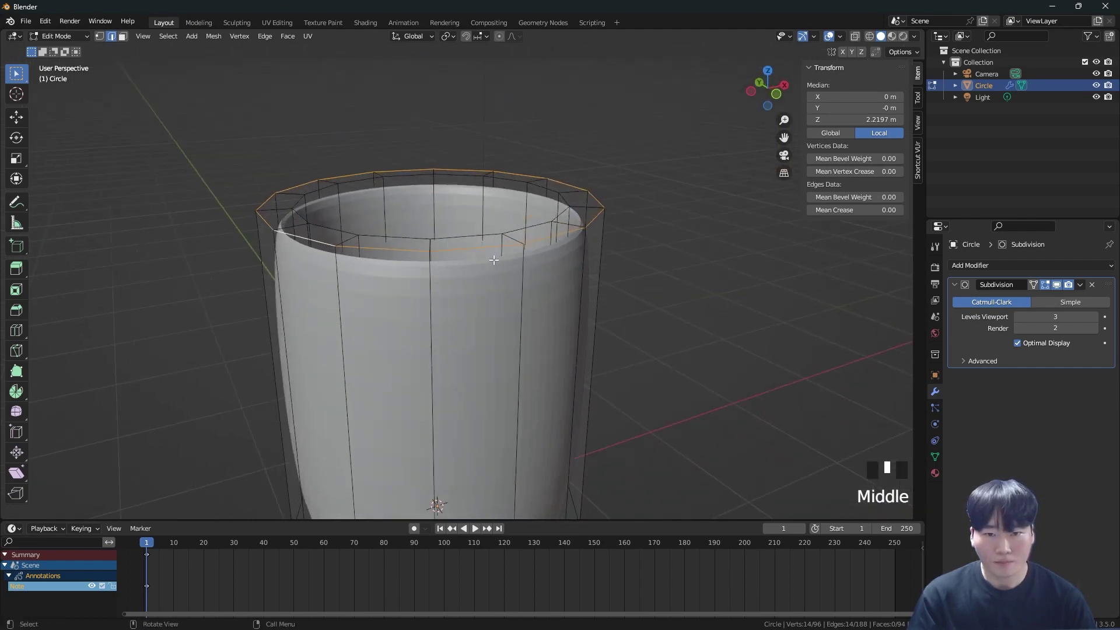
pyautogui.scroll(2, 510, 347)
pyautogui.keyDown('shift'); pyautogui.moveTo(510, 348); pyautogui.dragTo(535, 292, button='middle'); pyautogui.keyUp('shift')
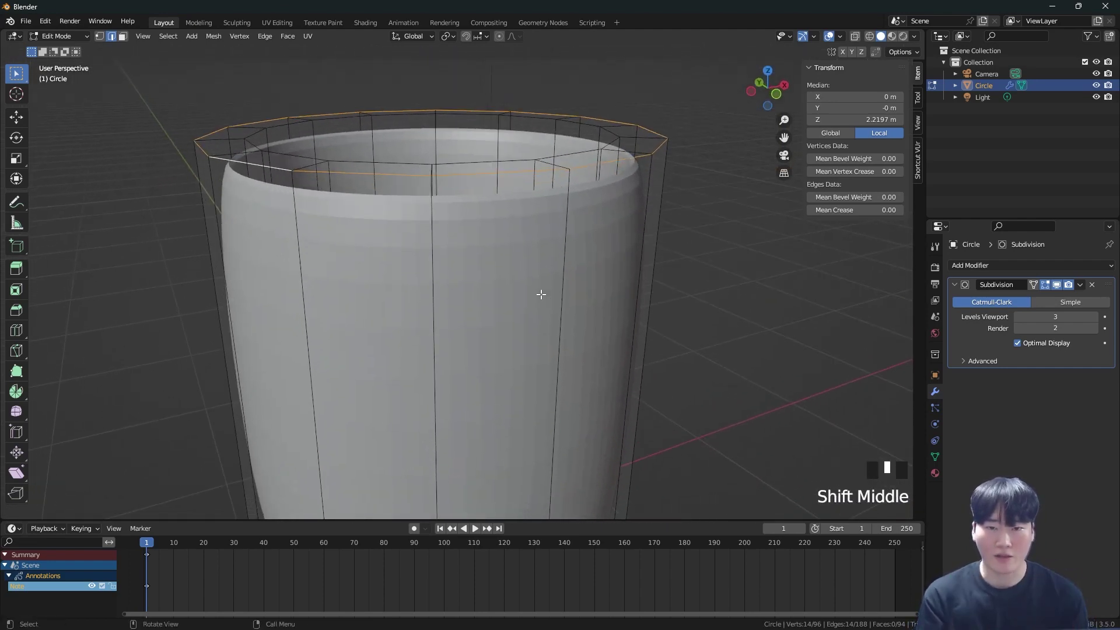
pyautogui.scroll(4, 613, 155)
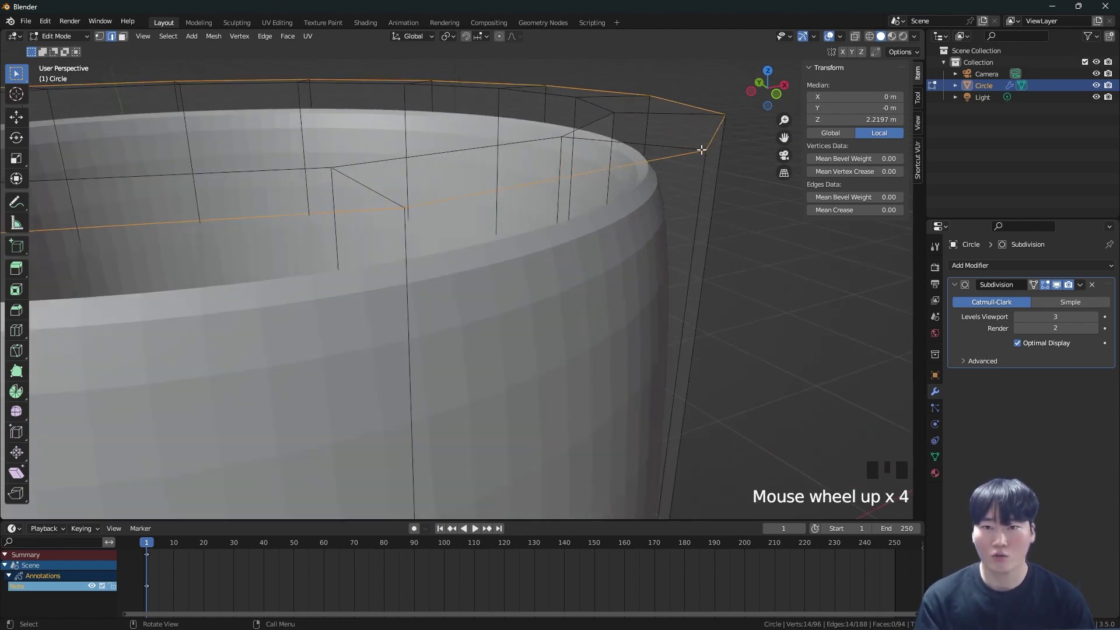
pyautogui.moveTo(700, 150); pyautogui.dragTo(717, 160, button='middle')
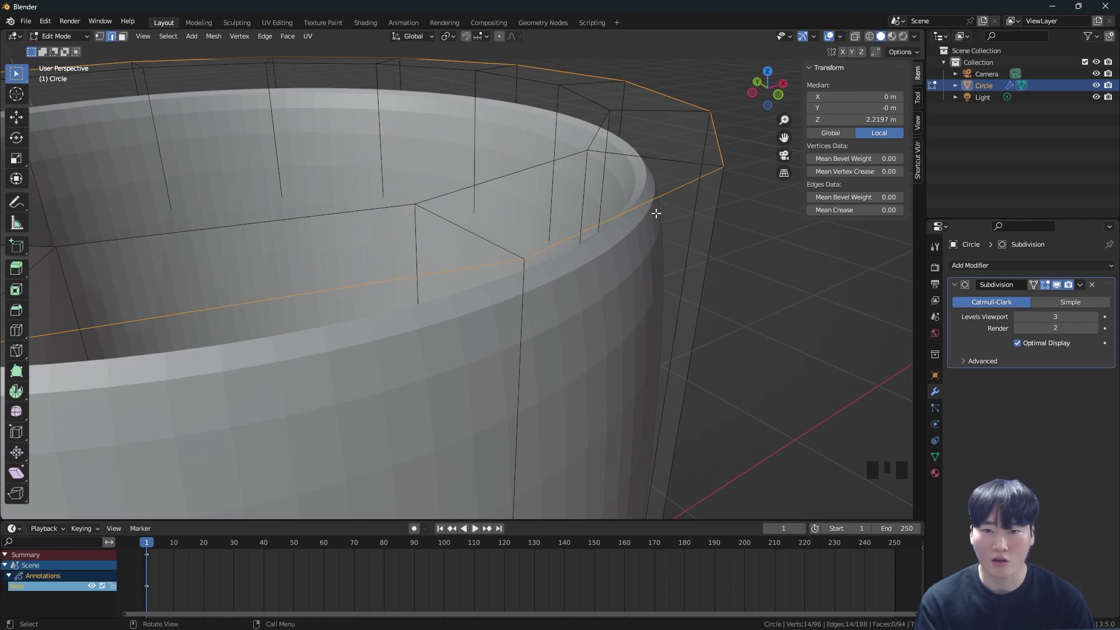
pyautogui.moveTo(548, 217)
pyautogui.mouseDown()
pyautogui.moveTo(650, 157)
pyautogui.moveTo(678, 106)
pyautogui.mouseUp()
pyautogui.moveTo(584, 287); pyautogui.dragTo(718, 202)
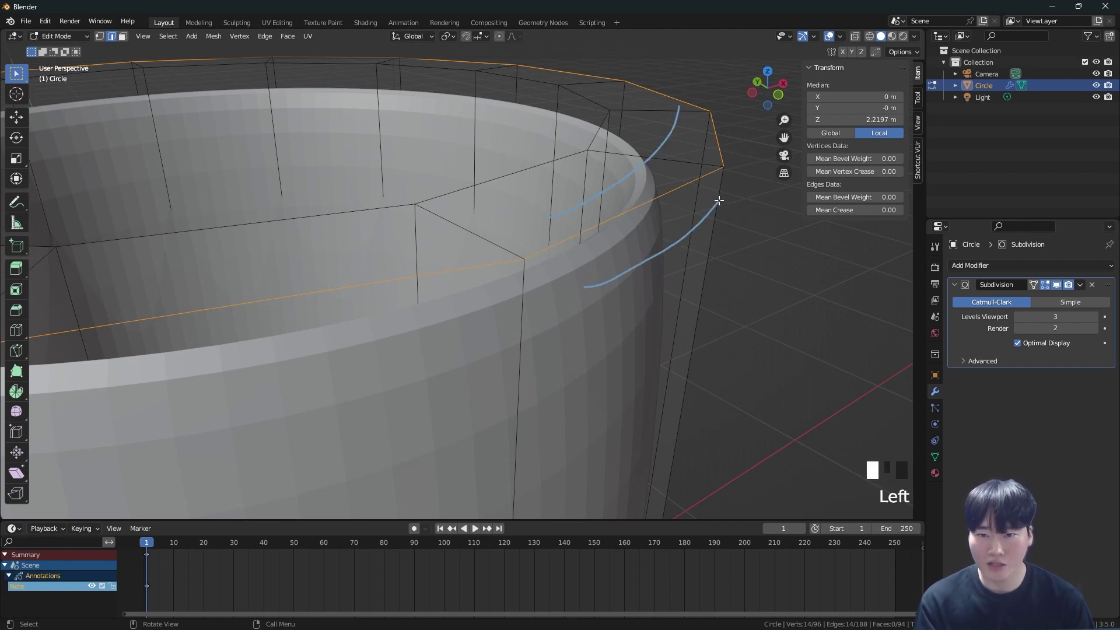
pyautogui.moveTo(725, 196); pyautogui.dragTo(585, 286, button='right')
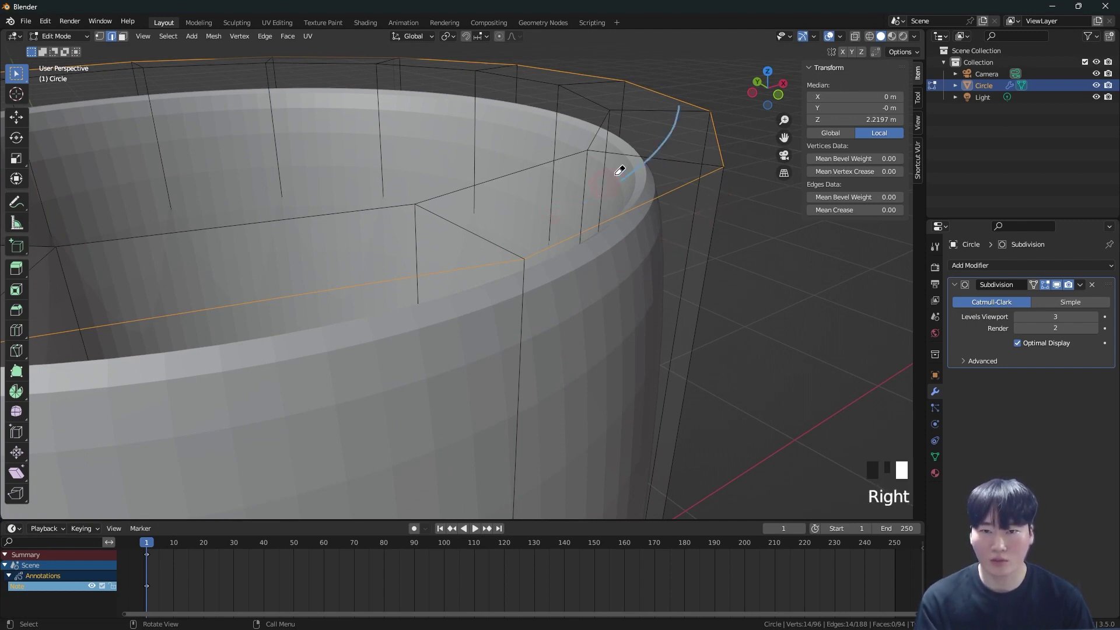
pyautogui.scroll(-1, 721, 173)
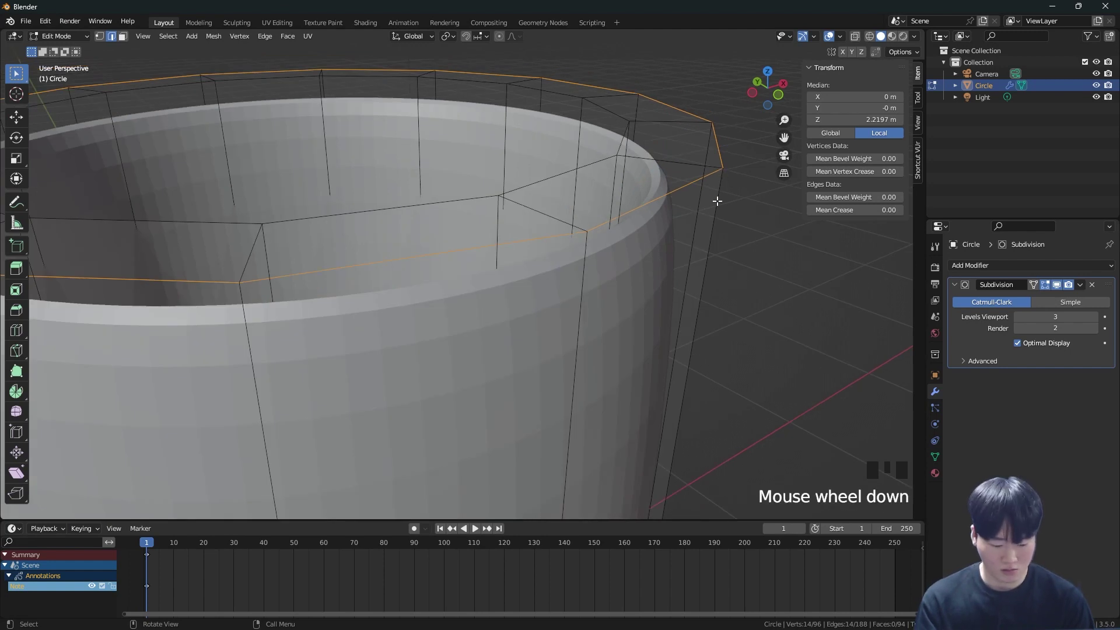
# Step: Bevel the cup's outer rim edge loop in vertex select mode with 2 segments, about 0.078 m wide
pyautogui.doubleClick(707, 177)
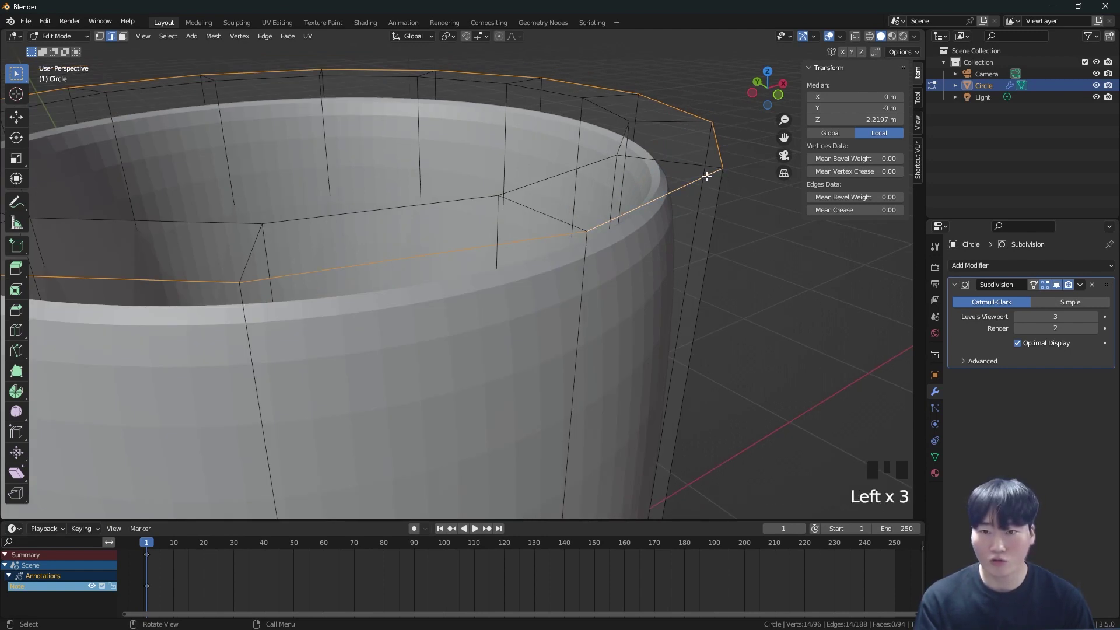
pyautogui.moveTo(699, 207); pyautogui.dragTo(732, 254, button='middle')
pyautogui.press('1')
pyautogui.hotkey('ctrl', 'b')
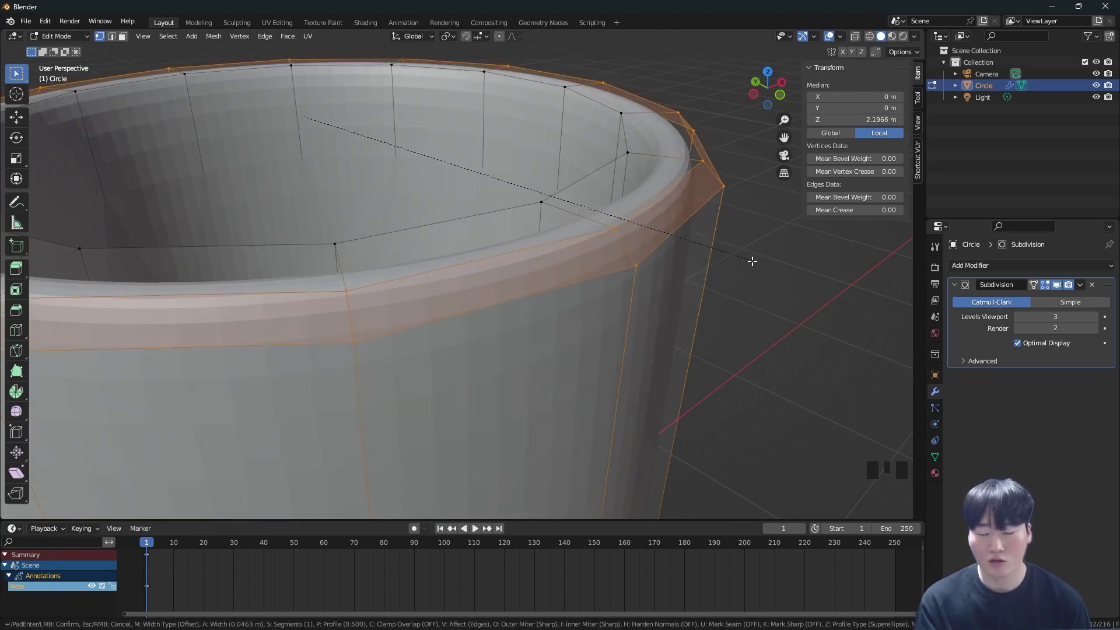
pyautogui.scroll(1, 754, 261)
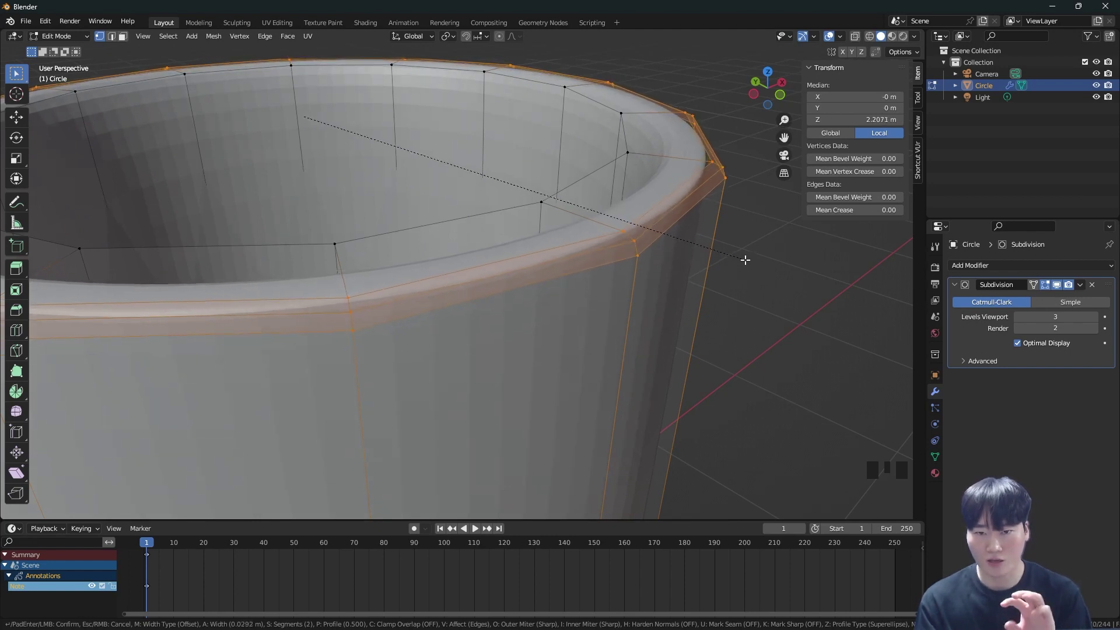
pyautogui.scroll(1, 745, 260)
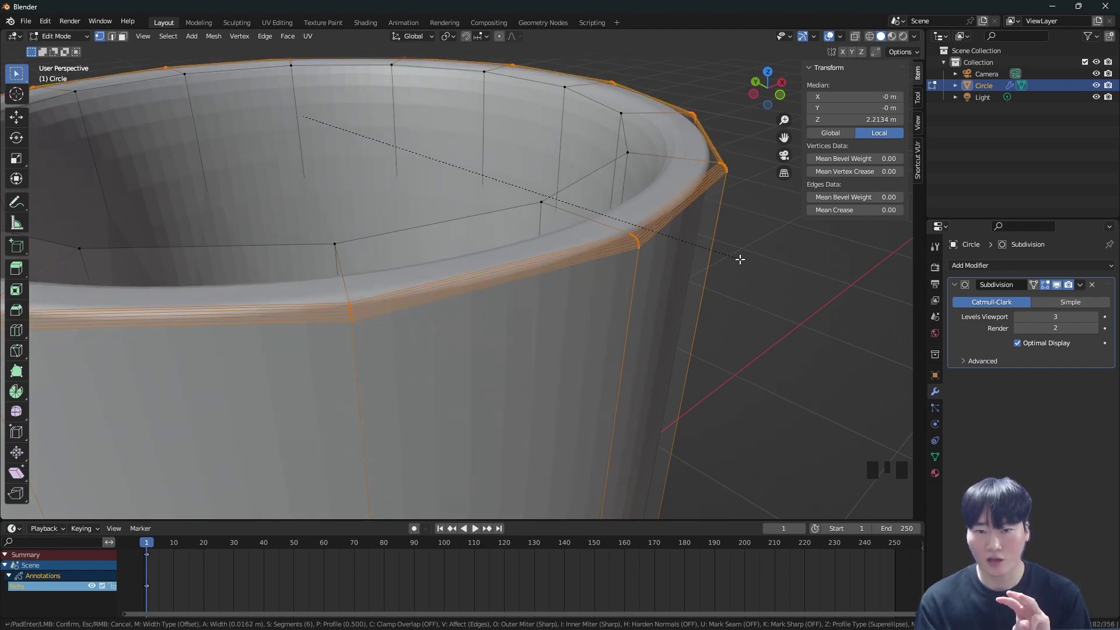
pyautogui.scroll(1, 746, 279)
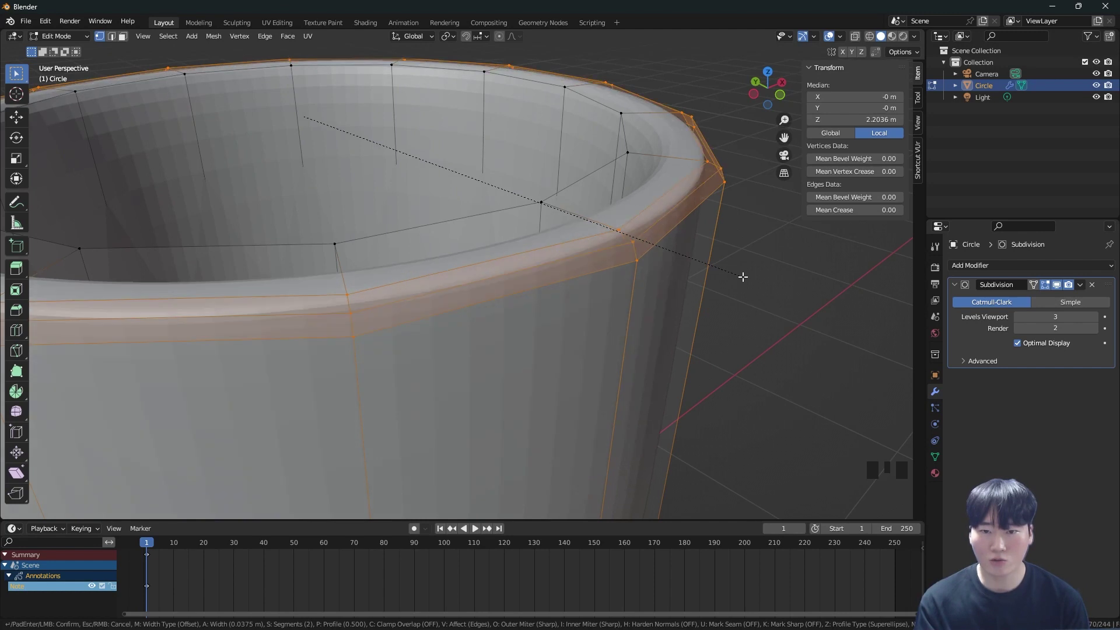
pyautogui.scroll(-1, 739, 273)
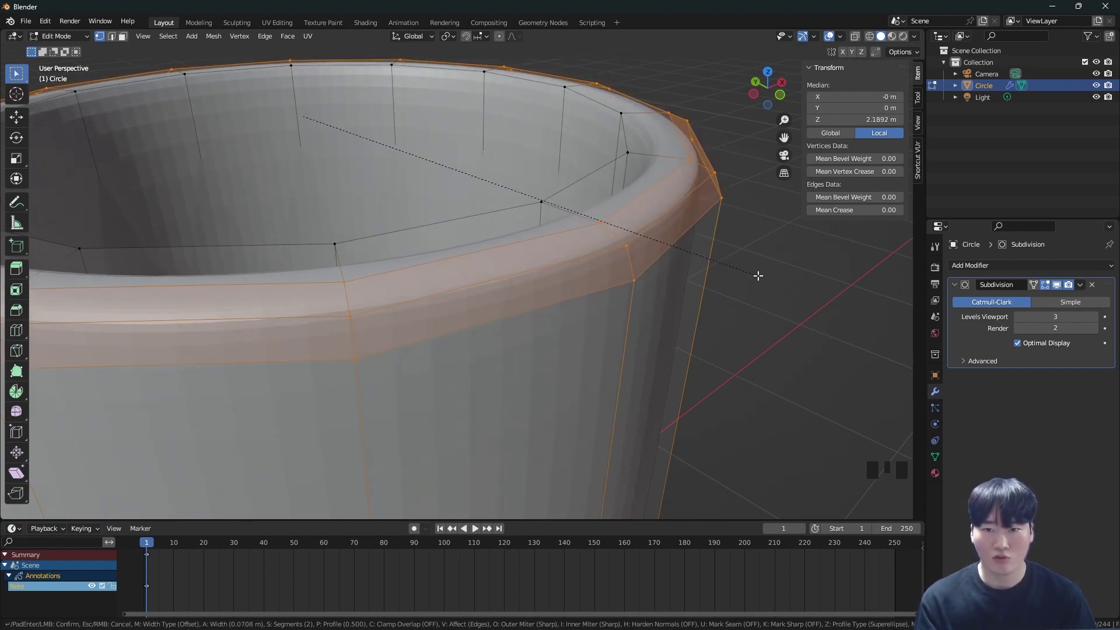
pyautogui.click(760, 278)
# Step: Bevel the inner rim edge loop with 2 segments, about 0.064 m wide
pyautogui.moveTo(629, 215); pyautogui.dragTo(656, 227, button='middle')
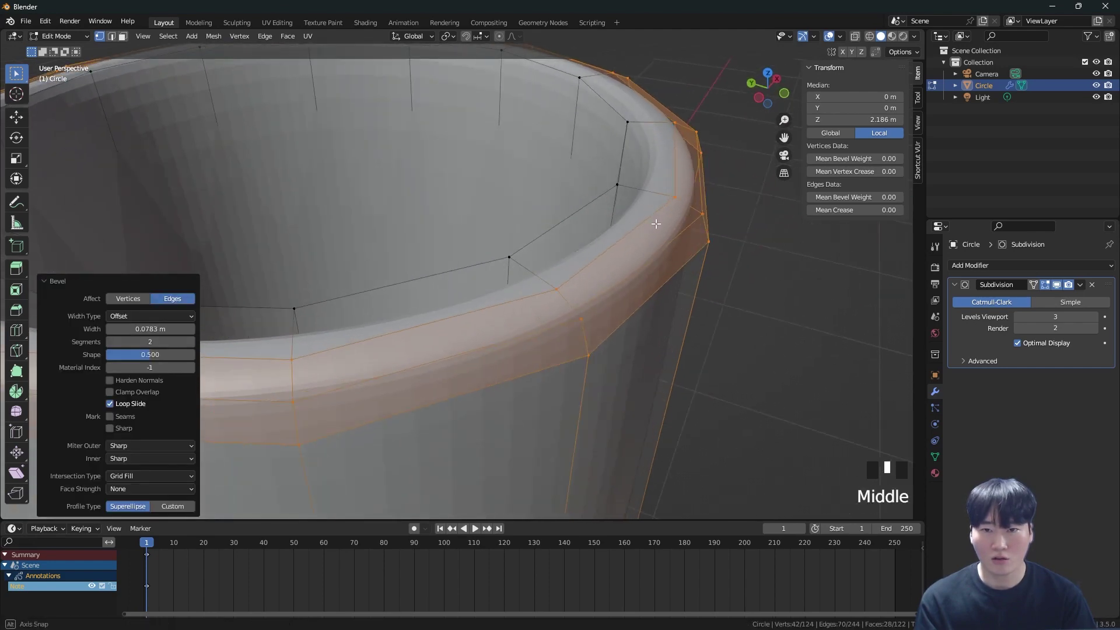
pyautogui.doubleClick(623, 176)
pyautogui.hotkey('ctrl', 'b')
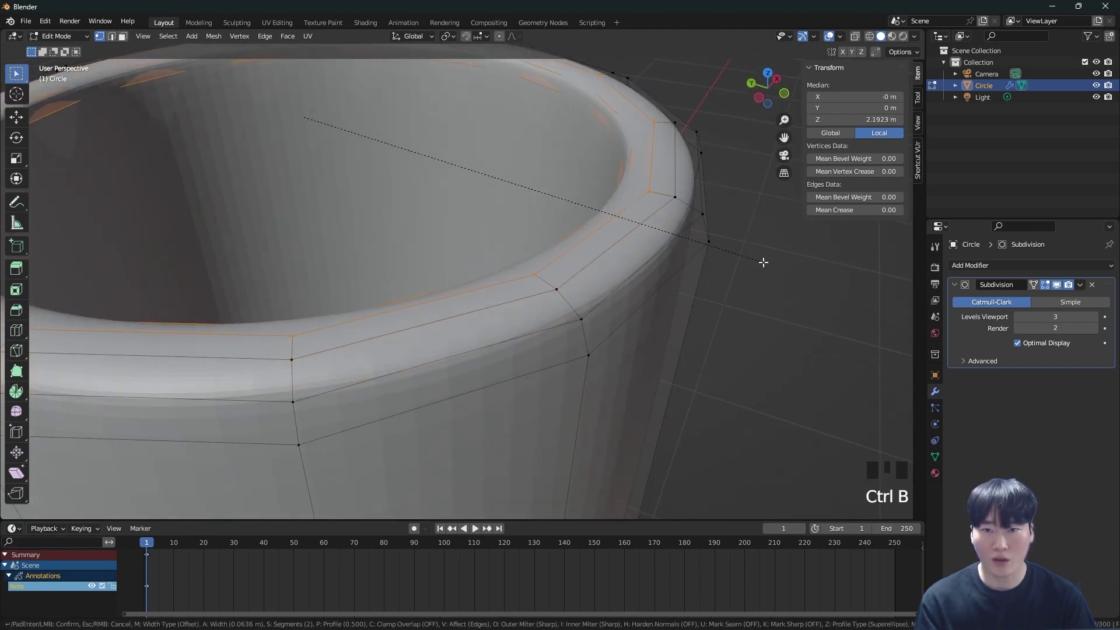
pyautogui.click(766, 264)
# Step: Select the outer edge loop around the cup's base and view the base's edge up close
pyautogui.scroll(-5, 652, 257)
pyautogui.keyDown('shift'); pyautogui.moveTo(645, 355); pyautogui.dragTo(579, 252, button='middle'); pyautogui.keyUp('shift')
pyautogui.doubleClick(717, 362)
pyautogui.moveTo(768, 381); pyautogui.dragTo(606, 385, button='middle')
pyautogui.scroll(-4, 719, 415)
pyautogui.press('`')
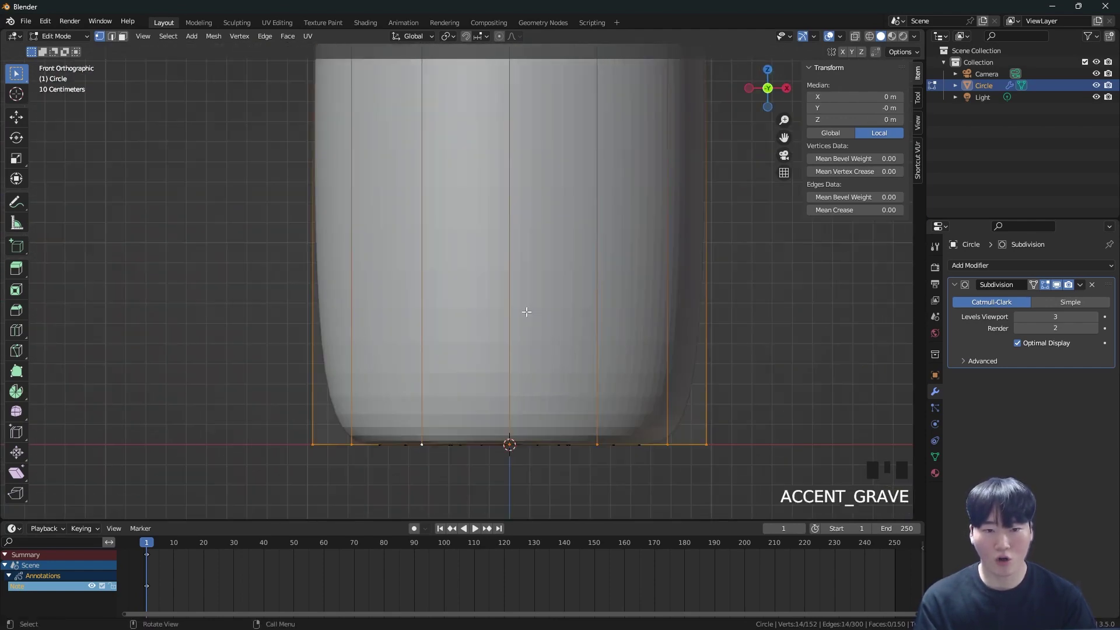
pyautogui.moveTo(533, 368); pyautogui.dragTo(637, 352, button='middle')
pyautogui.scroll(3, 680, 440)
pyautogui.scroll(2, 636, 362)
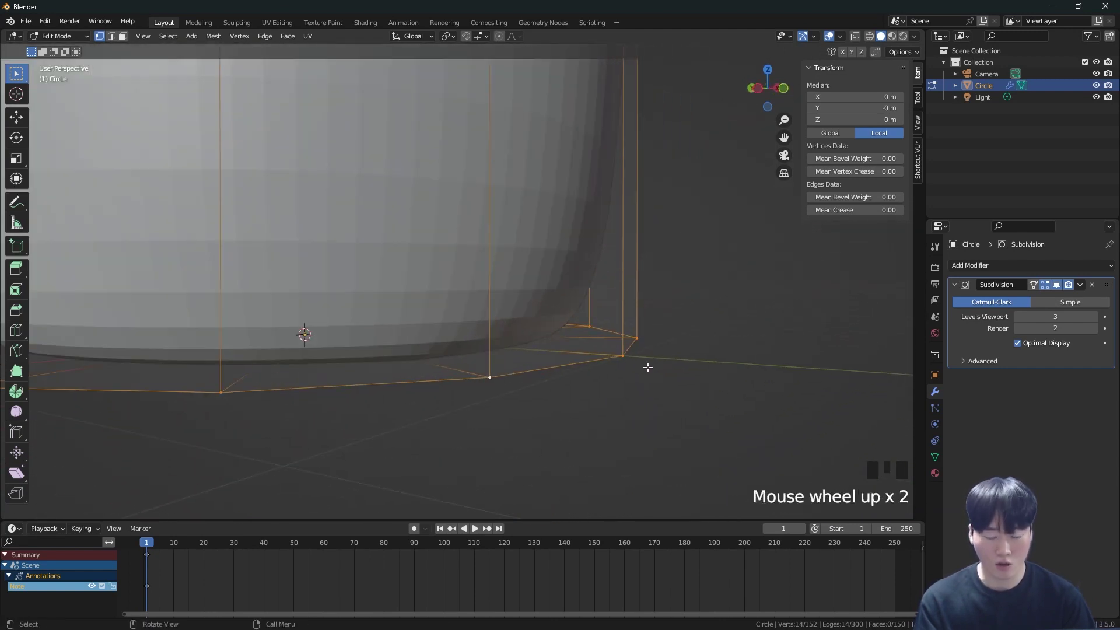
# Step: Try a 2-segment bevel about 0.068 m wide on the base's outer edge loop and undo it
pyautogui.hotkey('ctrl', 'b')
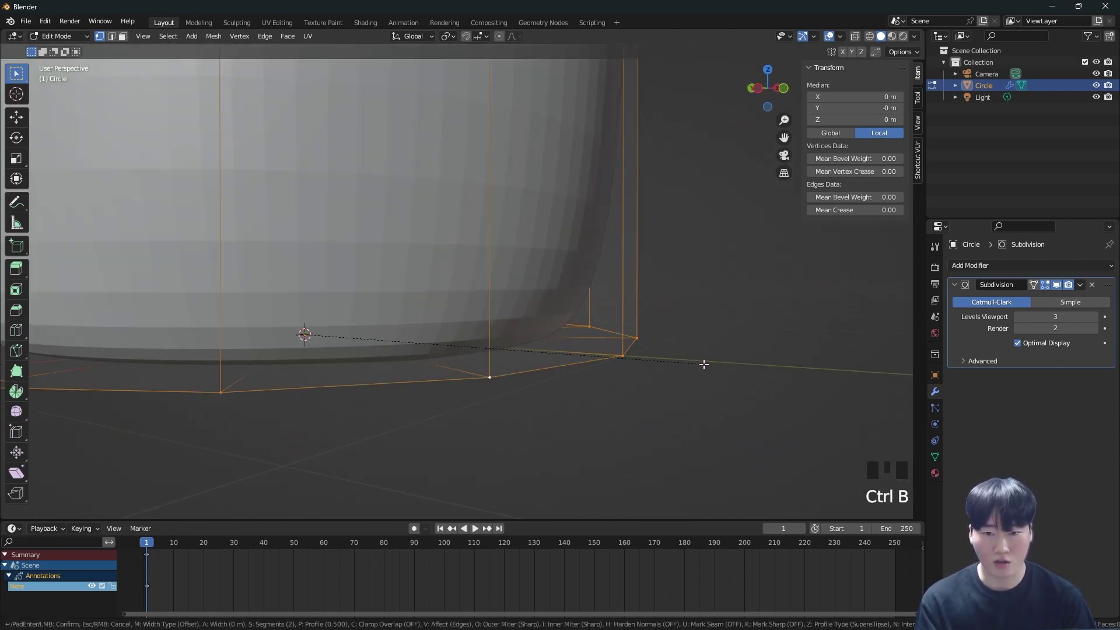
pyautogui.click(726, 366)
pyautogui.moveTo(728, 365); pyautogui.dragTo(613, 313, button='middle')
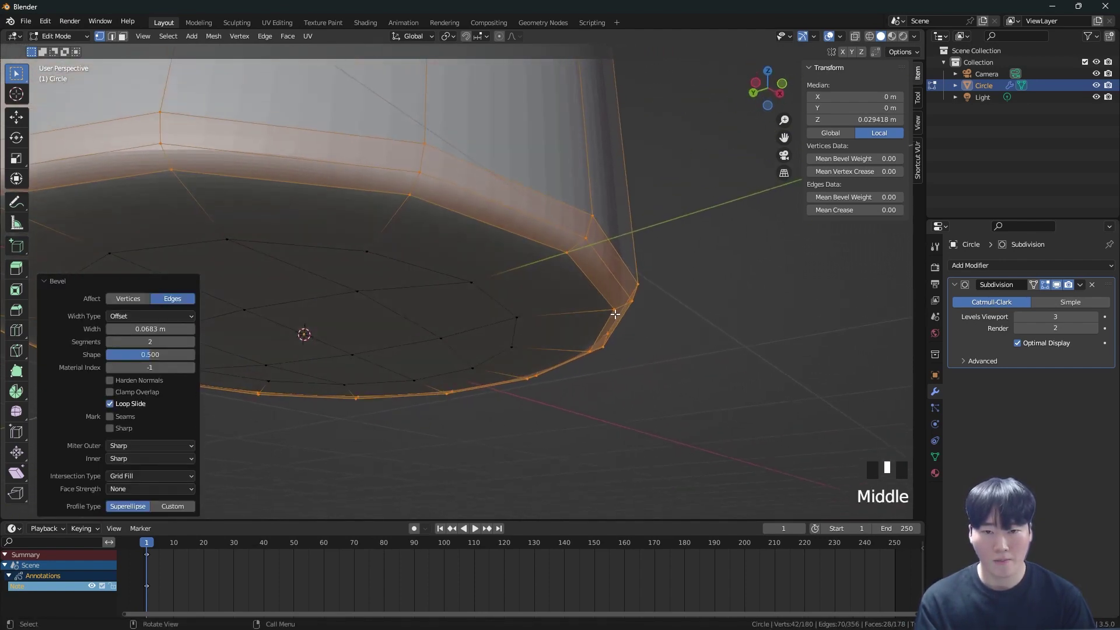
pyautogui.hotkey('ctrl', 'z')
# Step: Bevel the base's outer edge loop with 2 segments, about 0.075 m wide, and fine-tune the bevel's width
pyautogui.hotkey('ctrl', 'b')
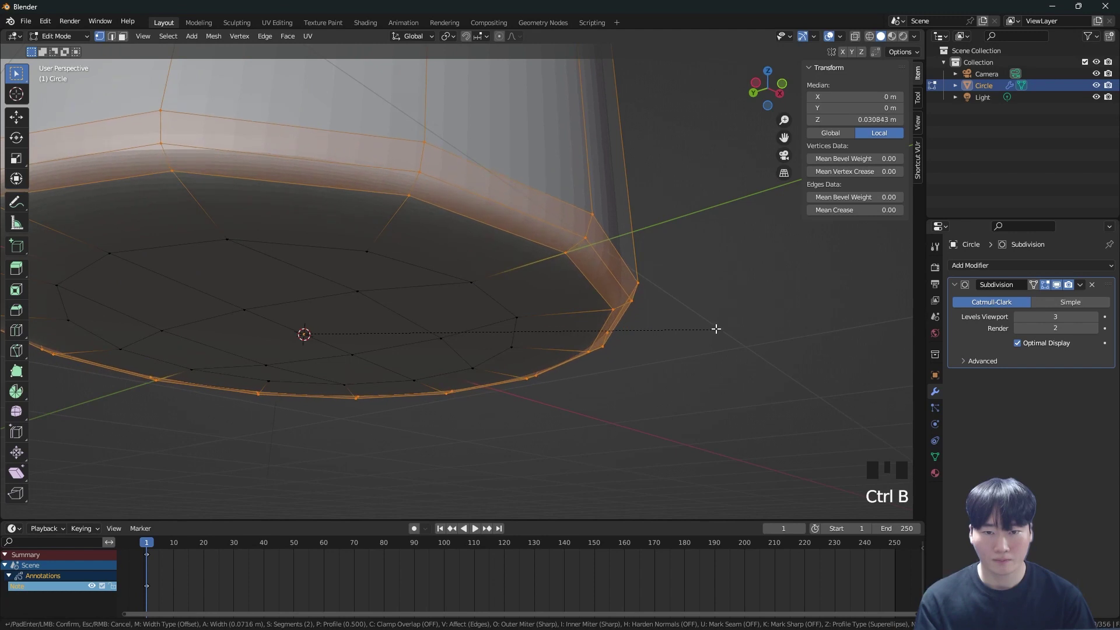
pyautogui.click(716, 327)
pyautogui.scroll(-3, 690, 328)
pyautogui.keyDown('shift'); pyautogui.moveTo(715, 332); pyautogui.dragTo(671, 374, button='middle'); pyautogui.keyUp('shift')
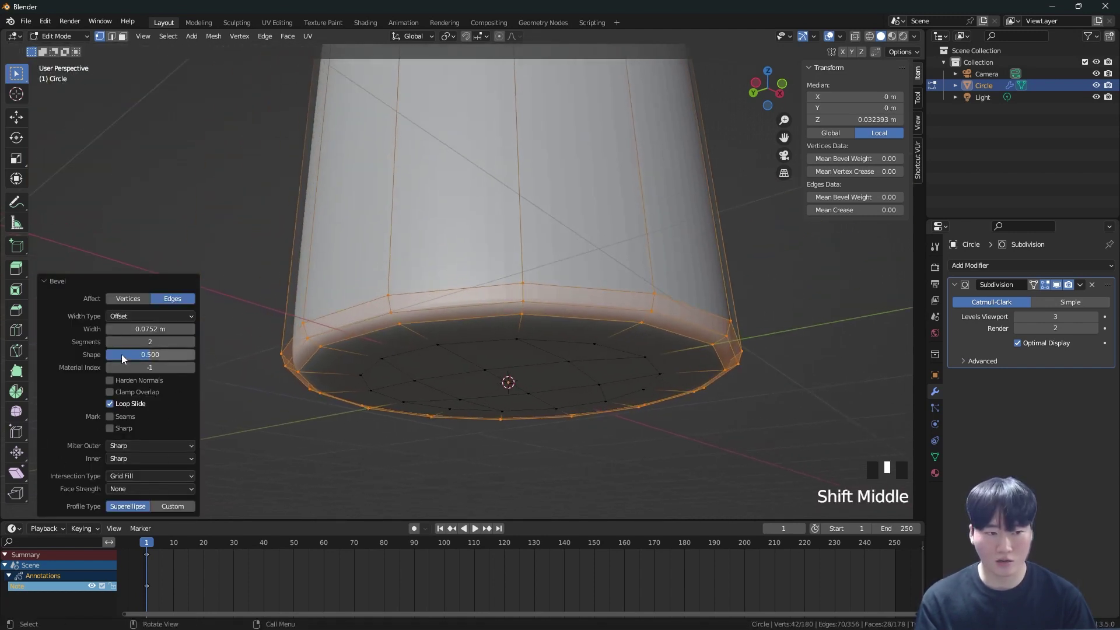
pyautogui.moveTo(146, 328)
pyautogui.mouseDown()
pyautogui.moveTo(175, 329)
pyautogui.moveTo(161, 329)
pyautogui.mouseUp()
# Step: Clear the selection and turn on X-ray while looking into the cup at its inner floor
pyautogui.scroll(-4, 560, 324)
pyautogui.hotkey('alt', 'a')
pyautogui.moveTo(571, 299); pyautogui.dragTo(542, 432, button='middle')
pyautogui.keyDown('shift'); pyautogui.moveTo(543, 432); pyautogui.dragTo(570, 330, button='middle'); pyautogui.keyUp('shift')
pyautogui.scroll(5, 614, 296)
pyautogui.hotkey('alt', 'z')
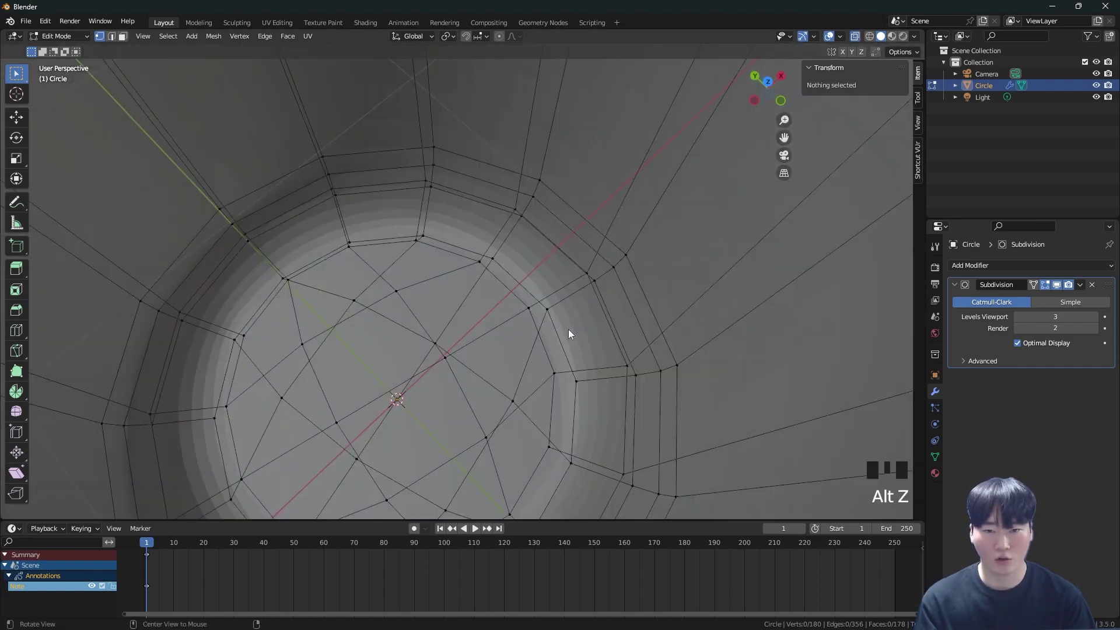
pyautogui.hotkey('alt', 'z')
pyautogui.hotkey('alt', 'z')
# Step: Bevel the edge loop around the cup's inner floor with 2 segments
pyautogui.moveTo(570, 336); pyautogui.dragTo(601, 329, button='middle')
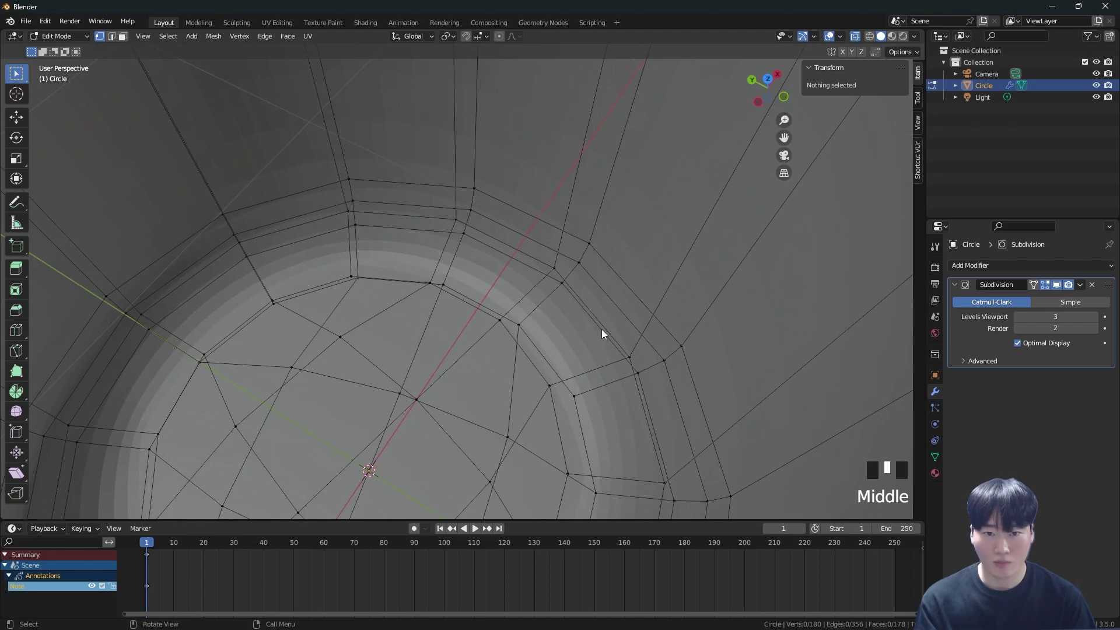
pyautogui.doubleClick(602, 328)
pyautogui.doubleClick(603, 325)
pyautogui.scroll(-4, 597, 366)
pyautogui.moveTo(603, 381); pyautogui.dragTo(620, 355, button='middle')
pyautogui.hotkey('ctrl', 'b')
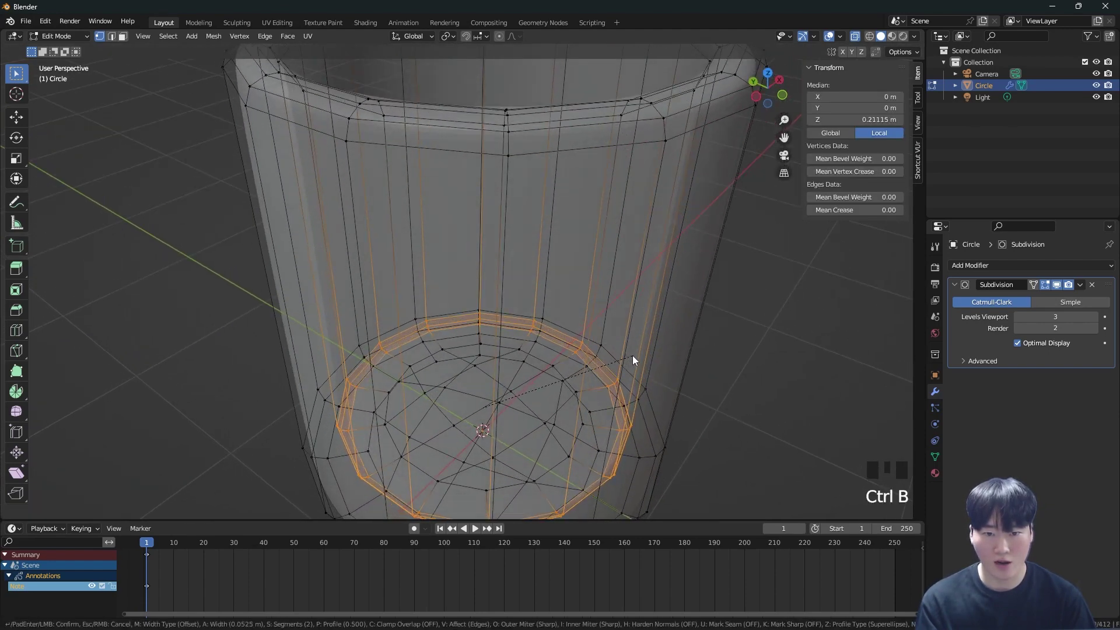
pyautogui.click(630, 356)
# Step: Return to Object Mode, turn off X-ray and inspect the smoothed cup from the front and in perspective
pyautogui.scroll(-4, 630, 356)
pyautogui.keyDown('shift'); pyautogui.moveTo(619, 337); pyautogui.dragTo(554, 318, button='middle'); pyautogui.keyUp('shift')
pyautogui.moveTo(557, 321); pyautogui.dragTo(547, 360, button='middle')
pyautogui.press('`')
pyautogui.press('Tab')
pyautogui.scroll(-2, 519, 364)
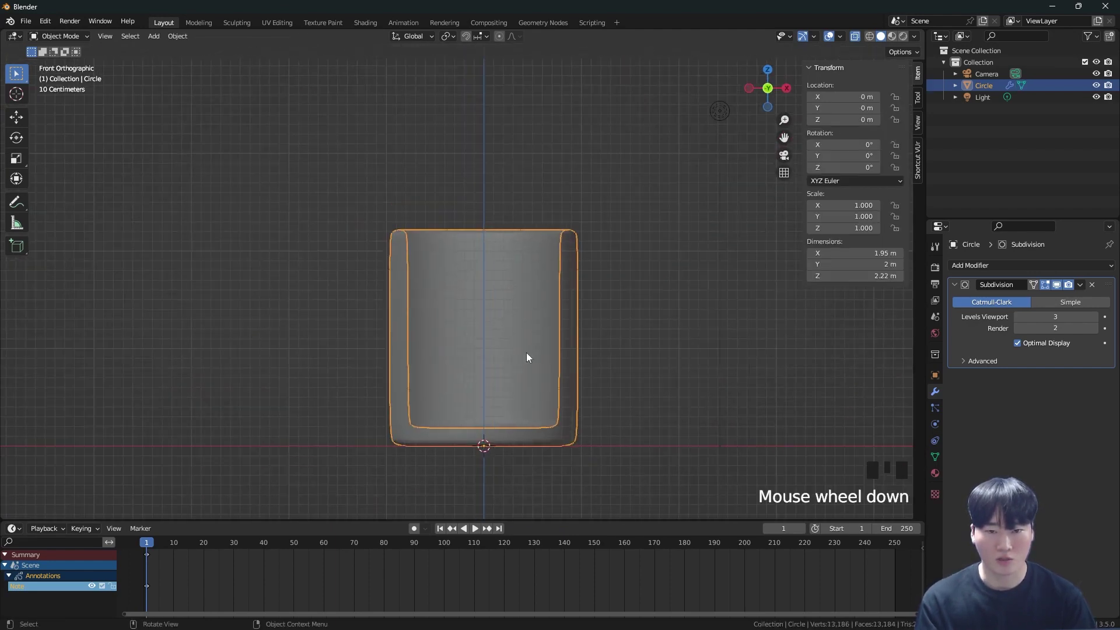
pyautogui.hotkey('alt', 'z')
pyautogui.moveTo(542, 313); pyautogui.dragTo(492, 362, button='middle')
pyautogui.moveTo(530, 309); pyautogui.dragTo(489, 309, button='middle')
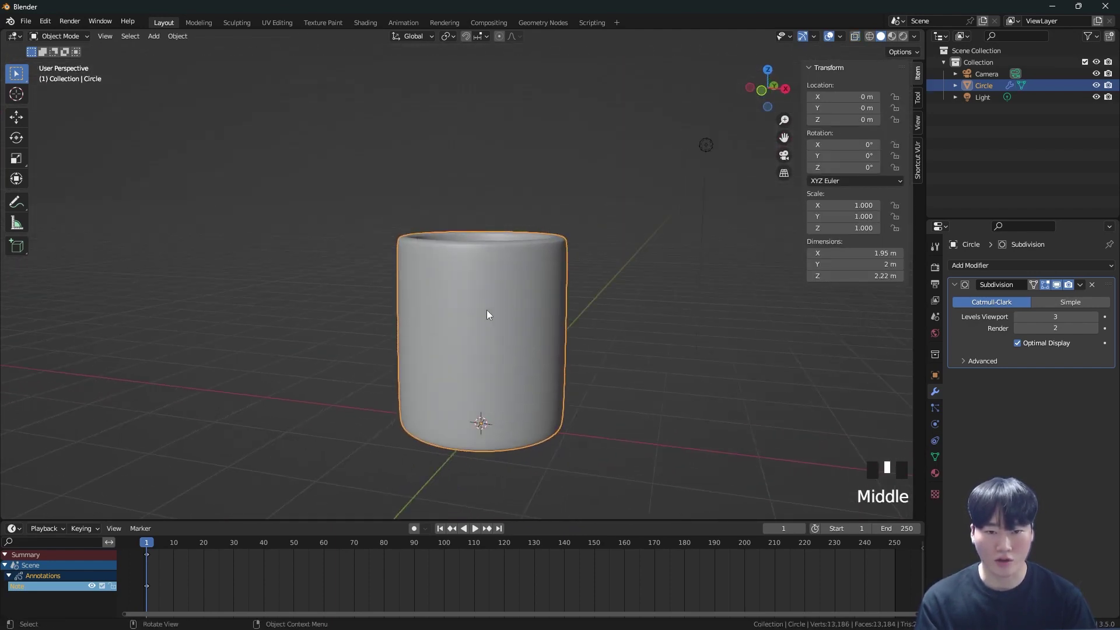
# Step: Enter Edit Mode and show the cup's cage in front view
pyautogui.scroll(2, 487, 310)
pyautogui.press('Tab')
pyautogui.click(590, 317)
pyautogui.moveTo(590, 321); pyautogui.dragTo(560, 331, button='middle')
pyautogui.press('`')
pyautogui.click(532, 265)
pyautogui.scroll(2, 402, 324)
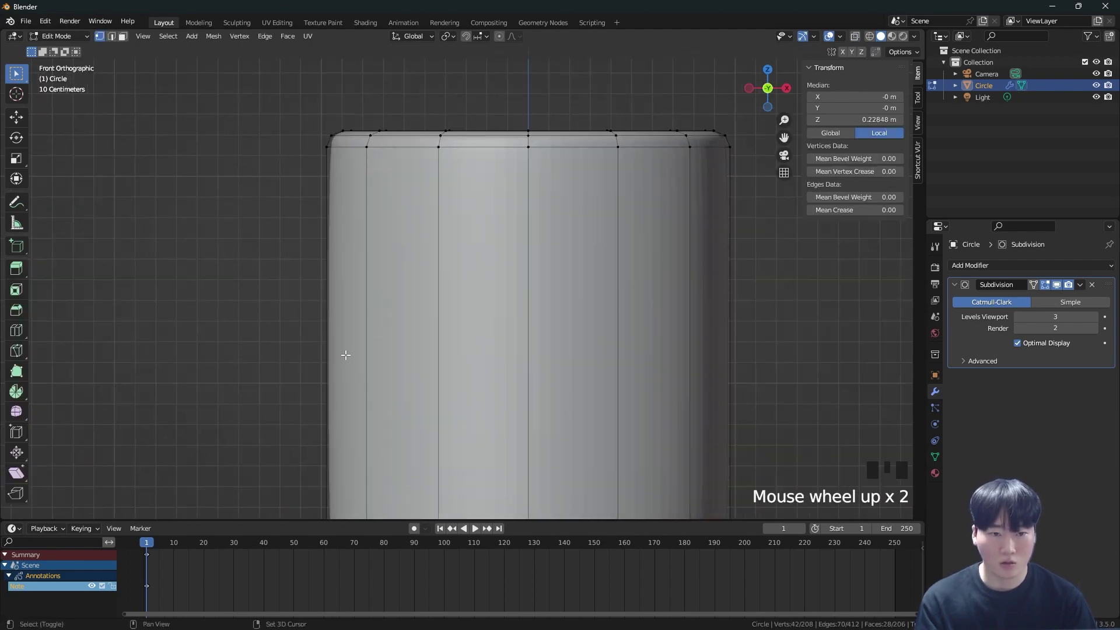
pyautogui.scroll(-1, 371, 284)
pyautogui.keyDown('shift'); pyautogui.moveTo(326, 269); pyautogui.dragTo(318, 260, button='middle'); pyautogui.keyUp('shift')
# Step: Draw an annotation stroke along the cup's side wall in front view and erase it
pyautogui.press('d')
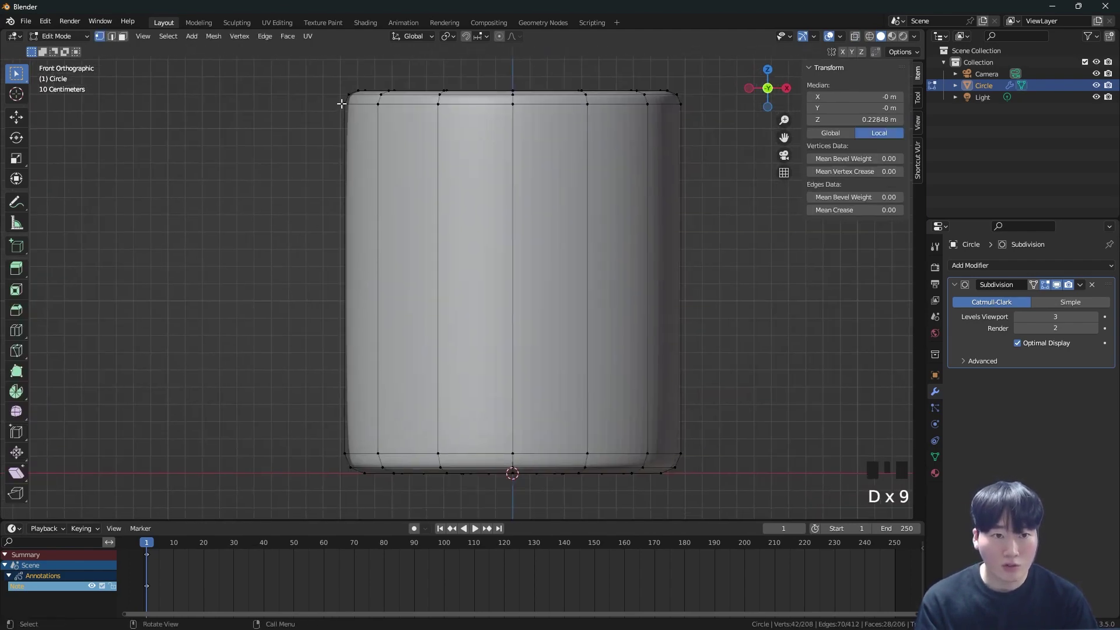
pyautogui.scroll(12, 341, 104)
pyautogui.scroll(-12, 355, 287)
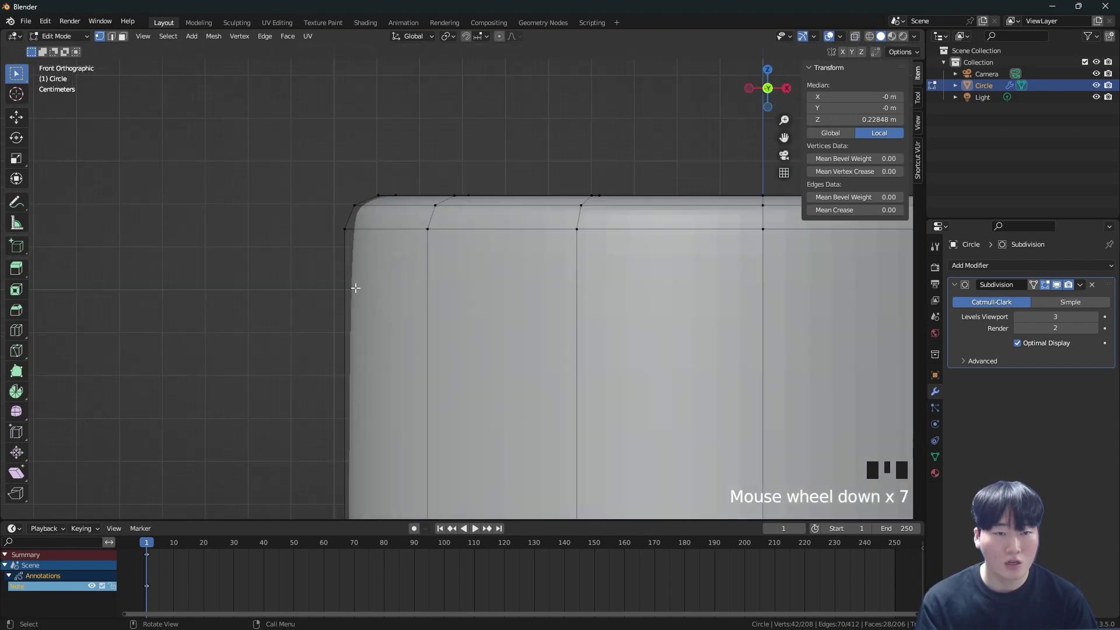
pyautogui.keyDown('shift'); pyautogui.moveTo(408, 308); pyautogui.dragTo(350, 154, button='middle'); pyautogui.keyUp('shift')
pyautogui.click(308, 134)
pyautogui.press('d')
pyautogui.moveTo(308, 448); pyautogui.dragTo(303, 335, button='right')
# Step: Draw several roughly horizontal annotation lines across the cup's side wall and erase them
pyautogui.press('d')
pyautogui.keyDown('shift'); pyautogui.moveTo(503, 281); pyautogui.dragTo(394, 293, button='middle'); pyautogui.keyUp('shift')
pyautogui.moveTo(158, 193); pyautogui.dragTo(521, 221)
pyautogui.moveTo(224, 263); pyautogui.dragTo(547, 272)
pyautogui.moveTo(209, 315); pyautogui.dragTo(599, 348)
pyautogui.moveTo(263, 344); pyautogui.dragTo(614, 403)
pyautogui.press('d')
pyautogui.moveTo(593, 350); pyautogui.dragTo(275, 320, button='right')
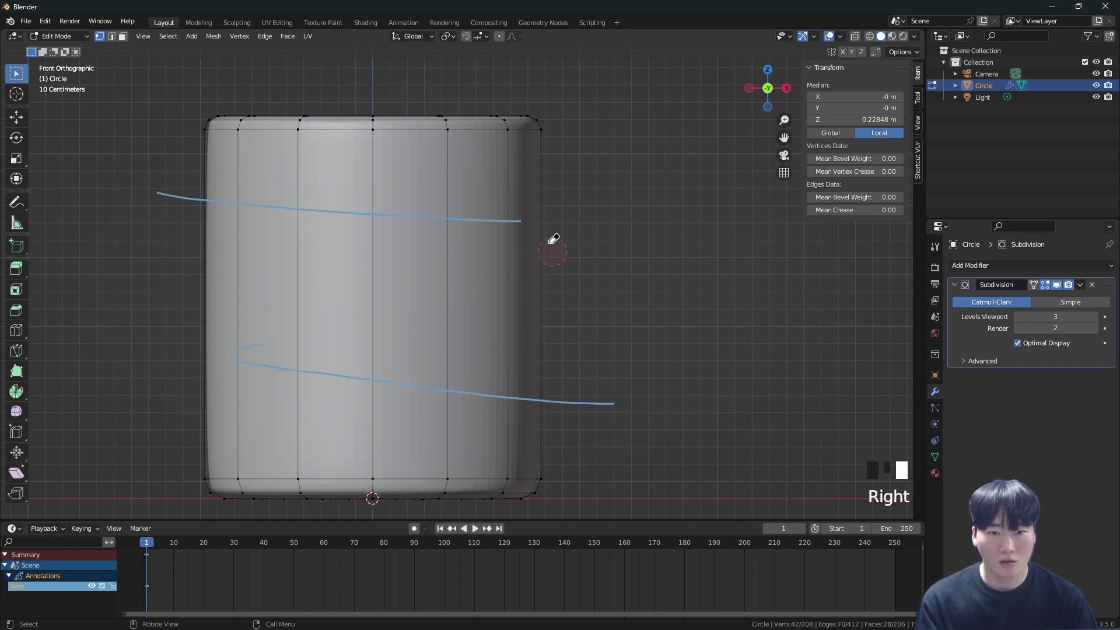
pyautogui.moveTo(291, 371); pyautogui.dragTo(668, 411, button='right')
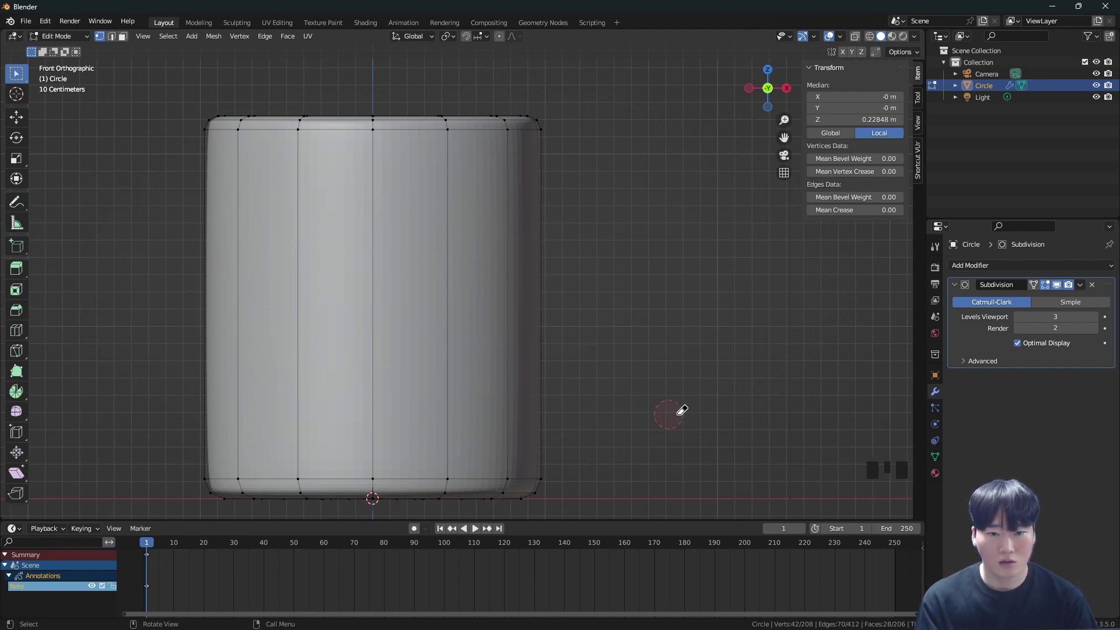
# Step: Try a single loop cut around the side wall, slid up to just below the rim at factor -0.913, and undo it
pyautogui.hotkey('ctrl', 'r')
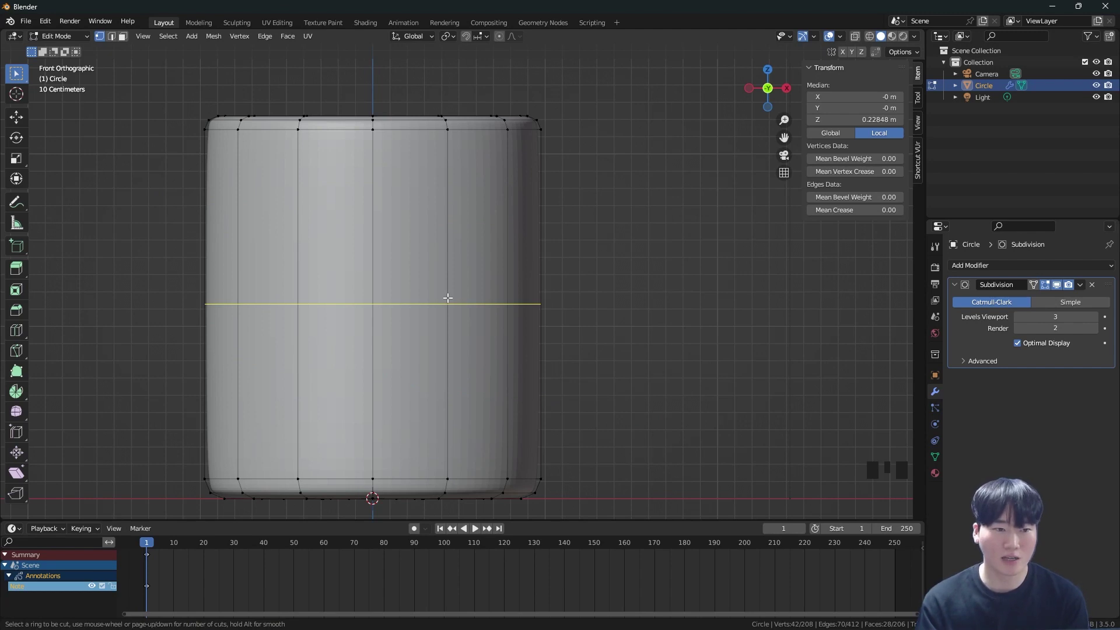
pyautogui.click(447, 298)
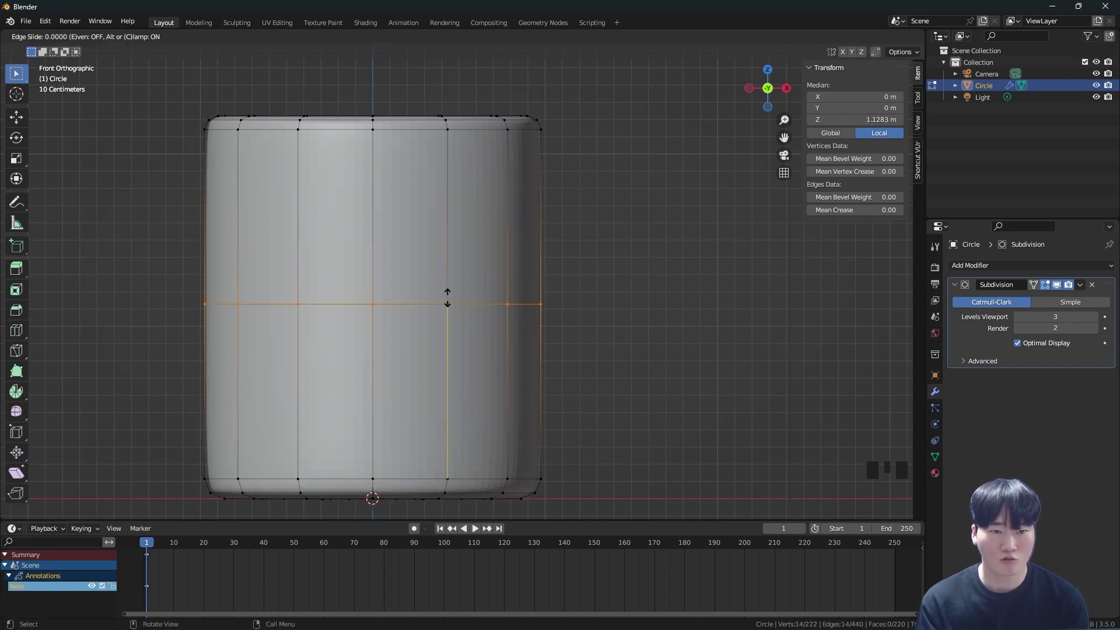
pyautogui.moveTo(437, 316); pyautogui.dragTo(461, 140)
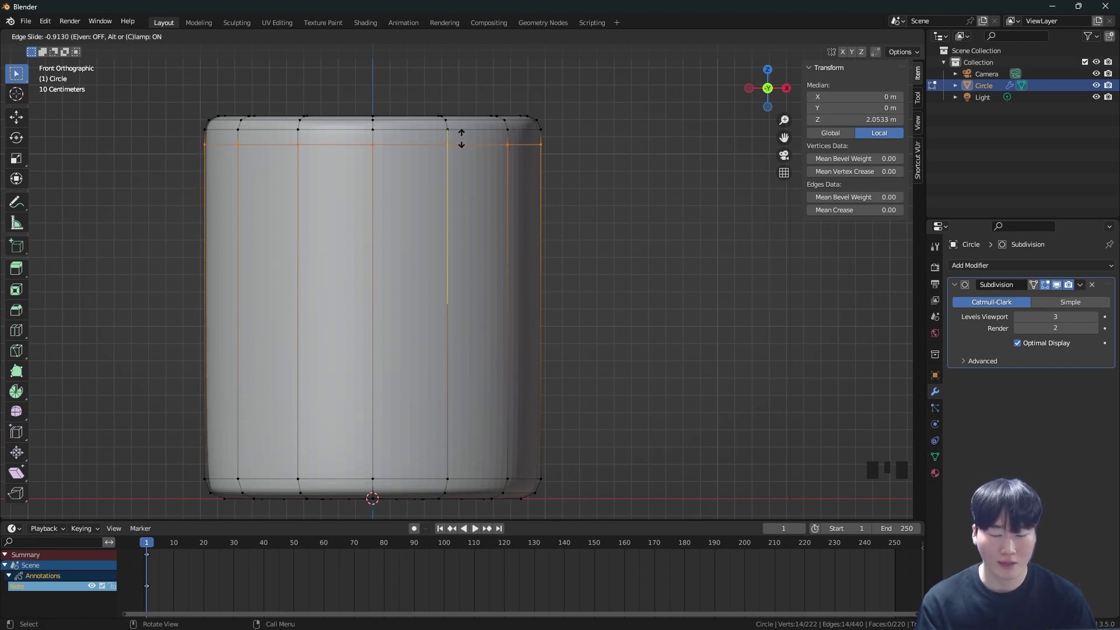
pyautogui.moveTo(461, 138); pyautogui.dragTo(462, 138)
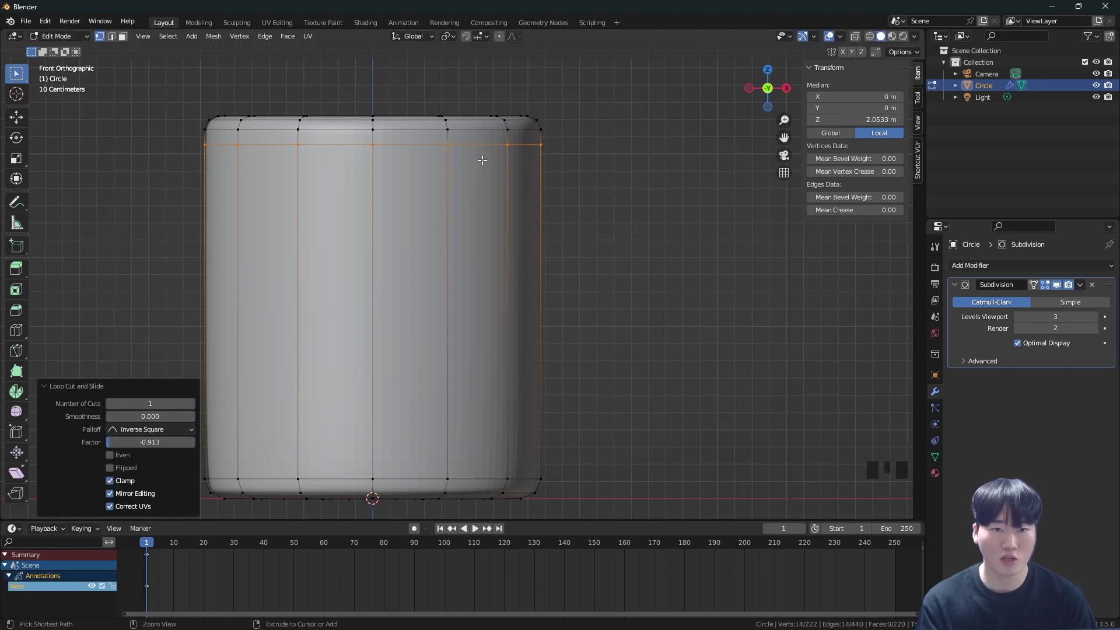
pyautogui.hotkey('ctrl', 'z')
# Step: Try a single loop cut left centred on the side wall by cancelling its slide, and undo the cut
pyautogui.hotkey('ctrl', 'r')
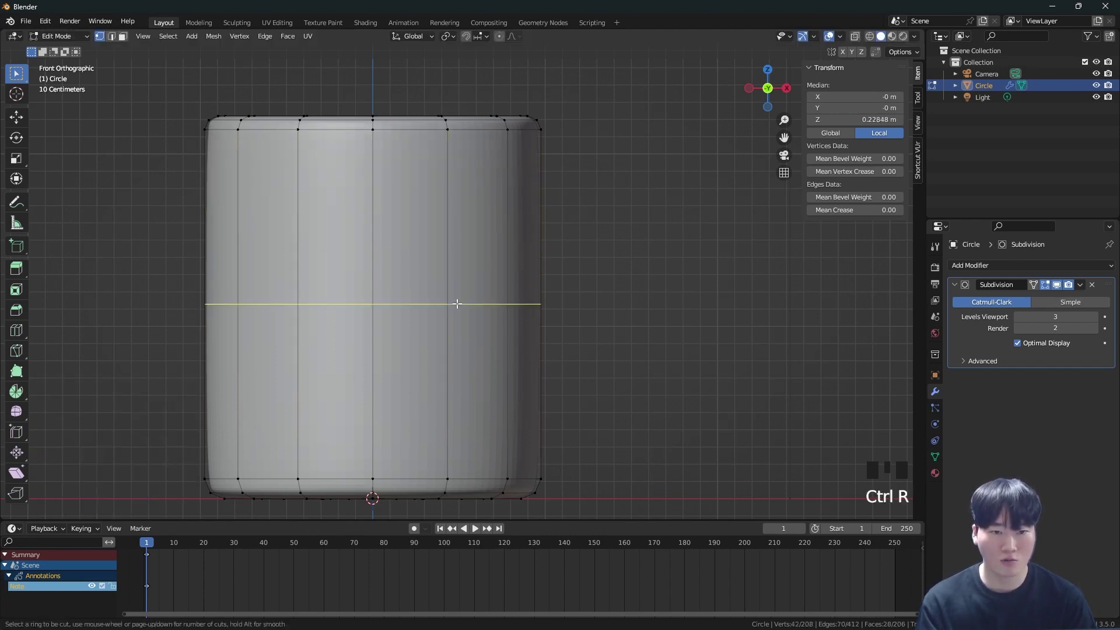
pyautogui.press('Escape')
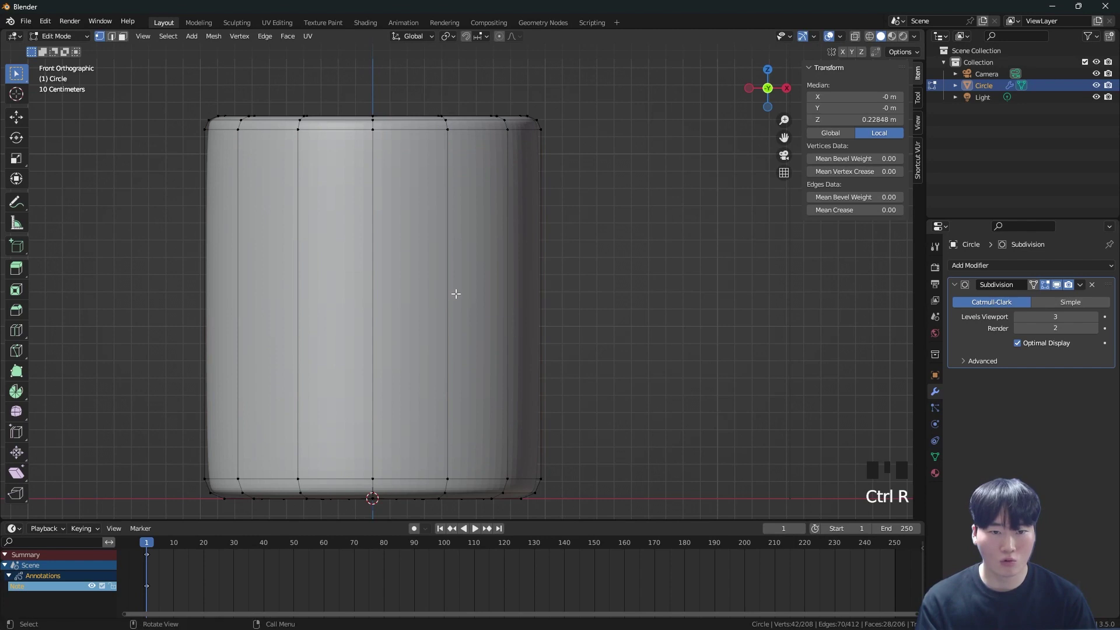
pyautogui.hotkey('ctrl', 'r')
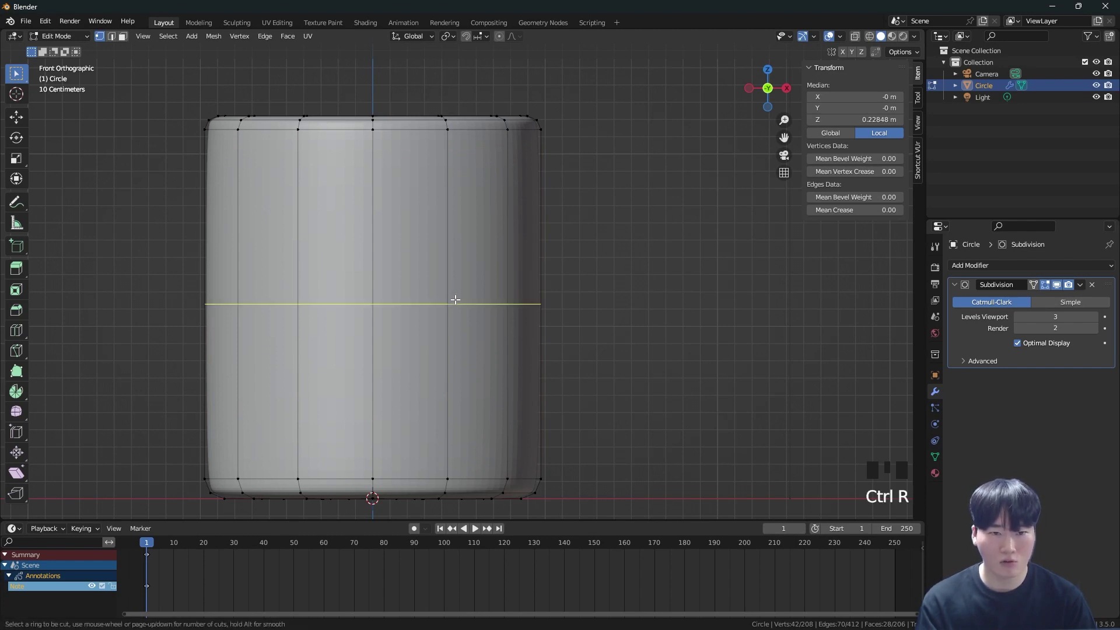
pyautogui.click(455, 300)
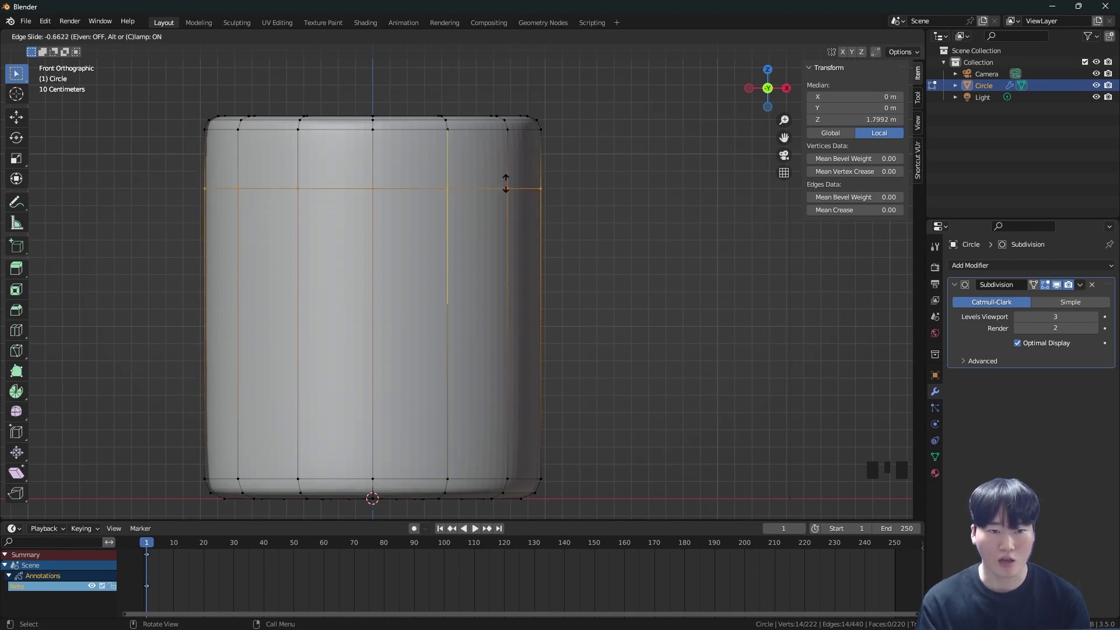
pyautogui.rightClick(514, 259)
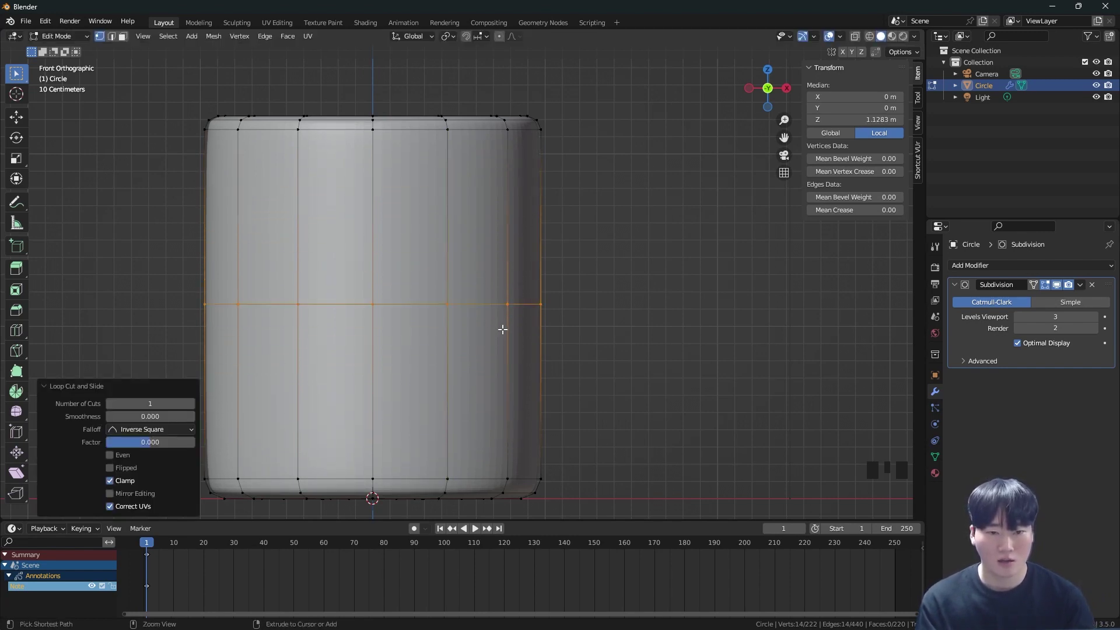
pyautogui.hotkey('ctrl', 'z')
# Step: Preview multiple loop cuts around the cup's side wall, varying the count up and down to seven, and cancel the command
pyautogui.hotkey('ctrl', 'r')
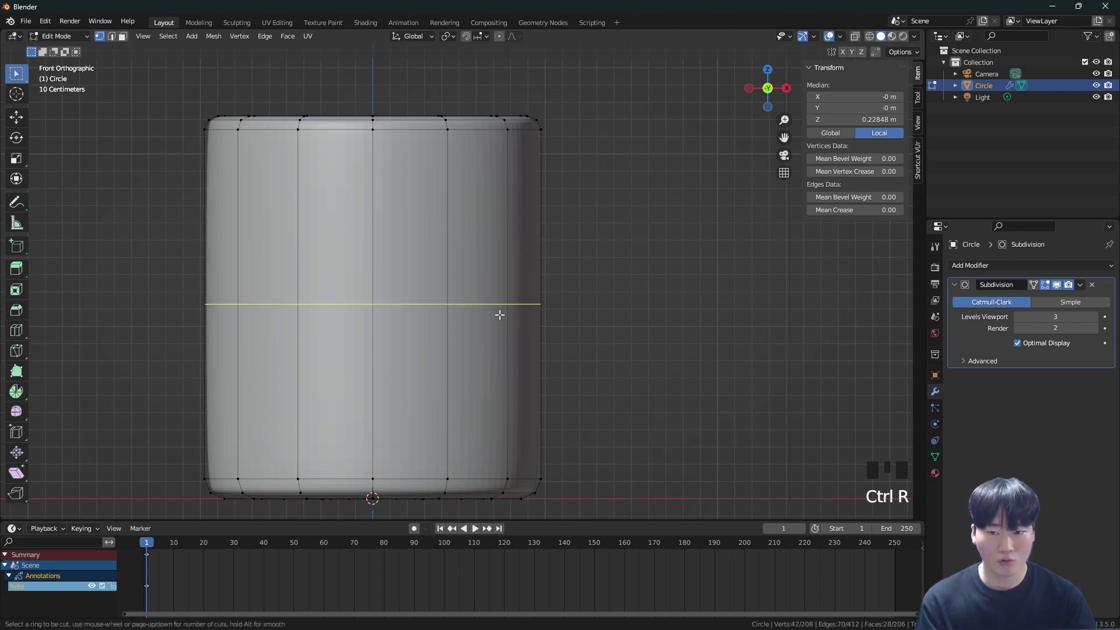
pyautogui.scroll(6, 499, 315)
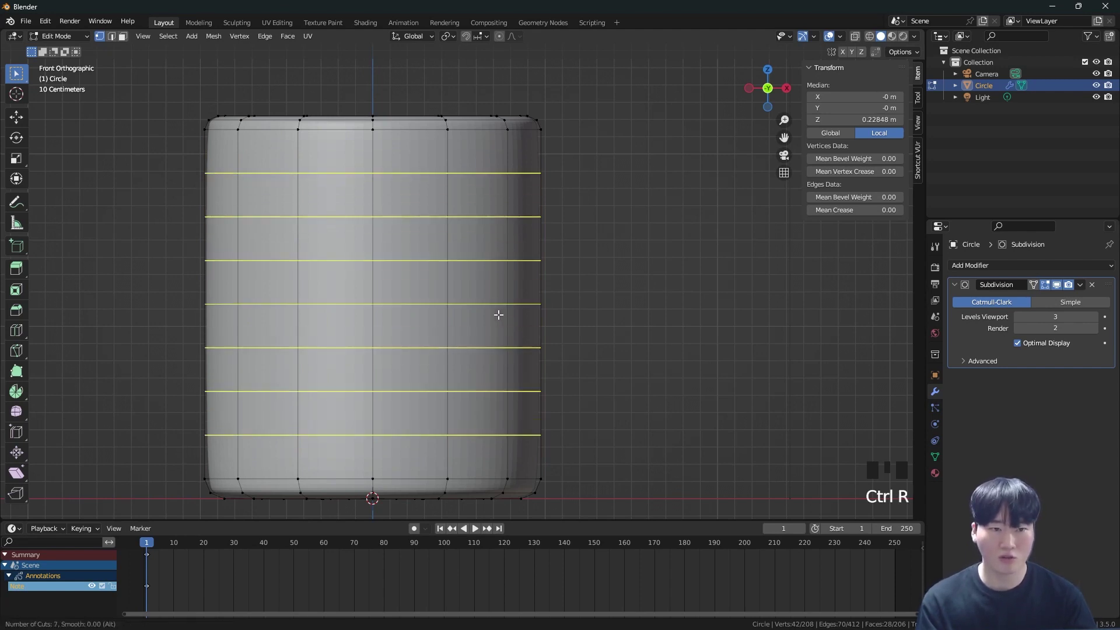
pyautogui.scroll(4, 499, 315)
pyautogui.scroll(-4, 498, 315)
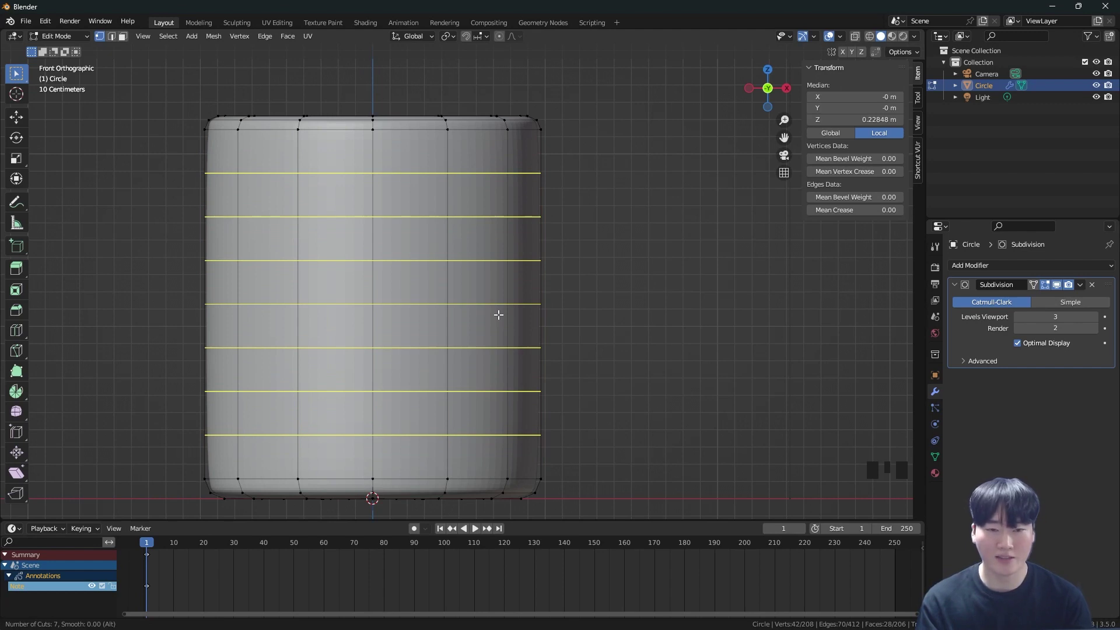
pyautogui.scroll(-5, 499, 315)
pyautogui.scroll(4, 499, 315)
pyautogui.scroll(-2, 499, 315)
pyautogui.scroll(-2, 498, 315)
pyautogui.scroll(5, 496, 316)
pyautogui.scroll(-4, 494, 316)
pyautogui.scroll(4, 494, 318)
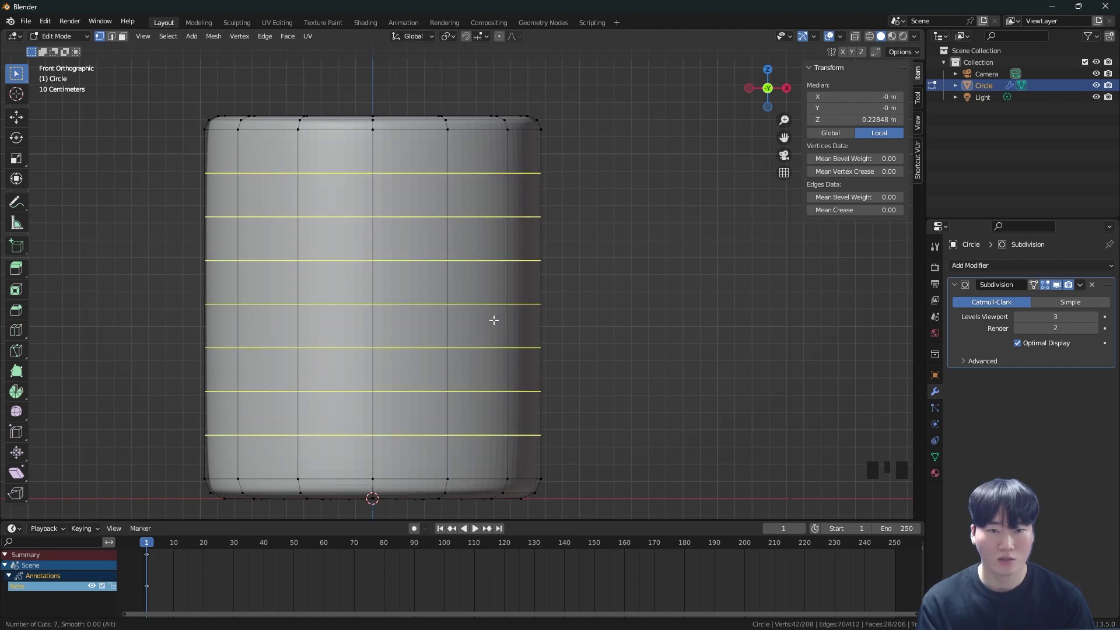
pyautogui.rightClick(494, 320)
# Step: Draw an annotation stroke beside the cup's side wall in front view and erase it
pyautogui.moveTo(551, 181)
pyautogui.mouseDown()
pyautogui.moveTo(670, 232)
pyautogui.moveTo(611, 392)
pyautogui.mouseUp()
pyautogui.rightClick(611, 392)
pyautogui.moveTo(610, 392); pyautogui.dragTo(690, 282, button='right')
pyautogui.moveTo(650, 334); pyautogui.dragTo(680, 327, button='right')
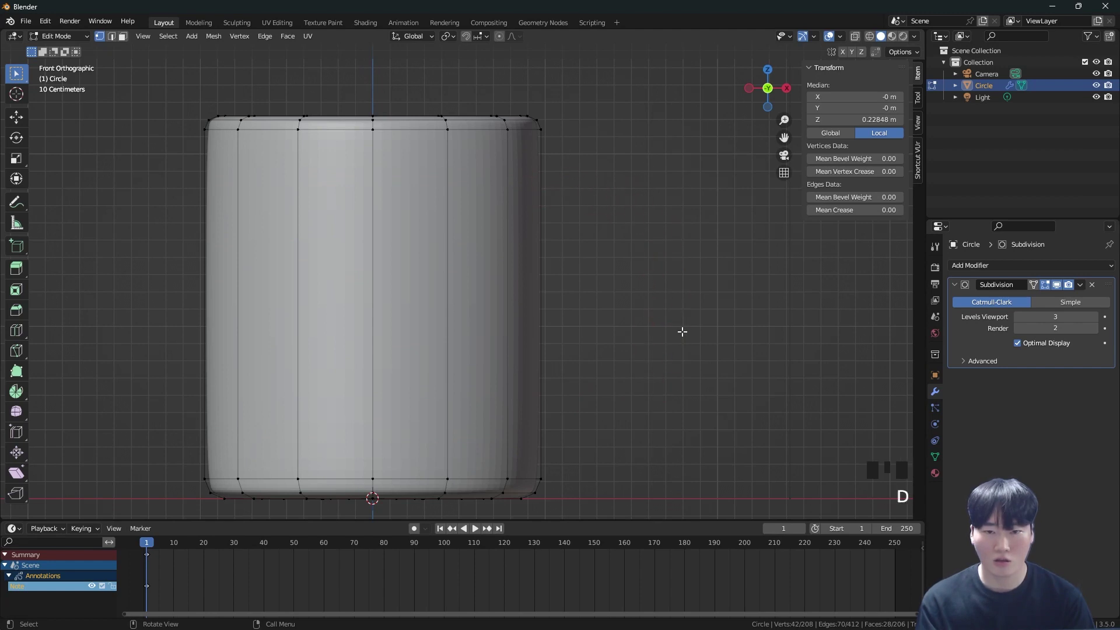
# Step: Add six evenly spaced loop cuts around the cup's side wall in front view, cancelling the slide to keep factor 0
pyautogui.moveTo(681, 328); pyautogui.dragTo(484, 267, button='middle')
pyautogui.moveTo(440, 230); pyautogui.dragTo(490, 252, button='middle')
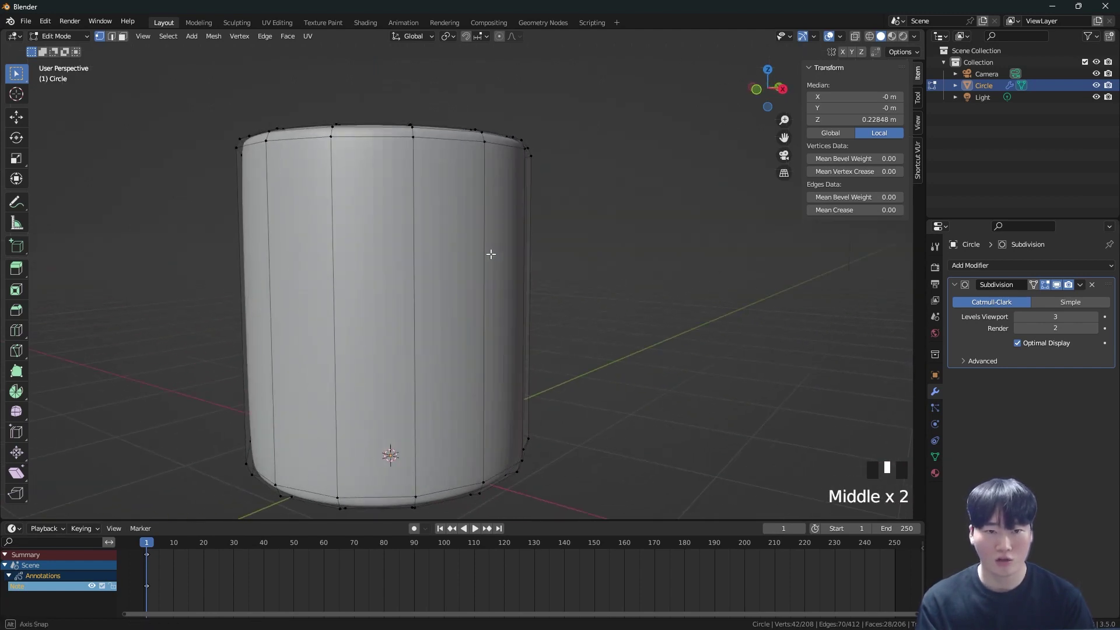
pyautogui.press('`')
pyautogui.hotkey('ctrl', 'r')
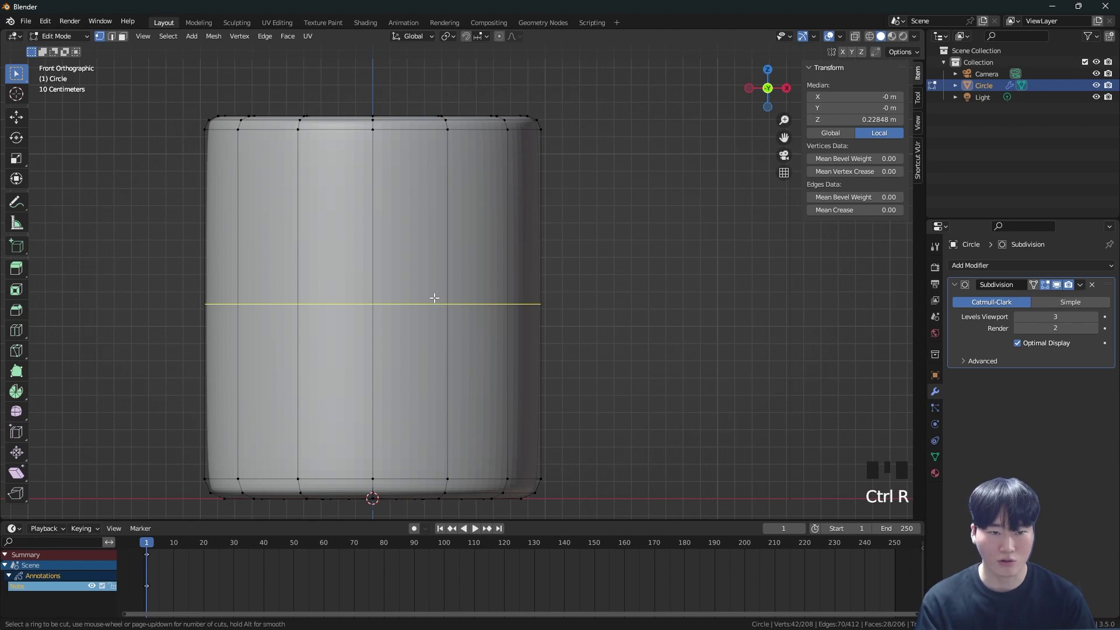
pyautogui.scroll(5, 434, 298)
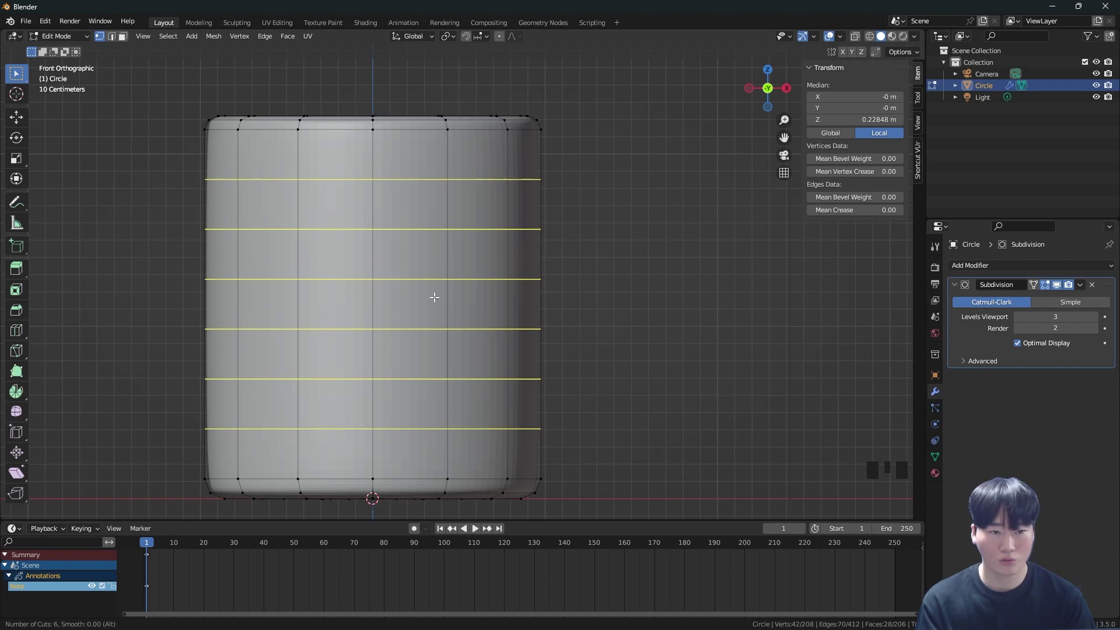
pyautogui.click(434, 297)
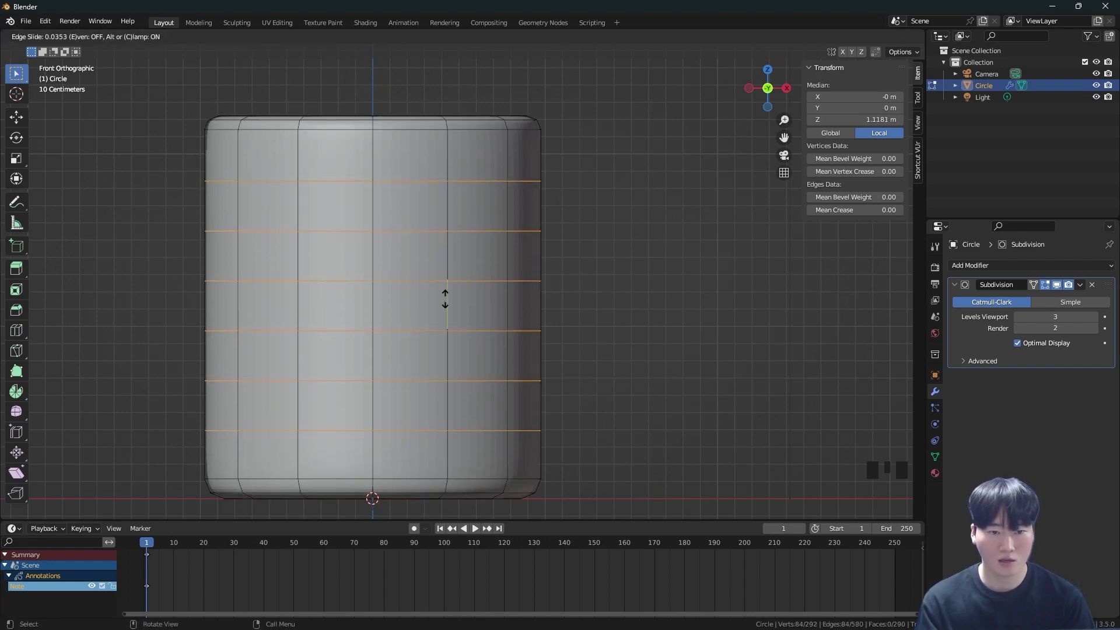
pyautogui.rightClick(527, 299)
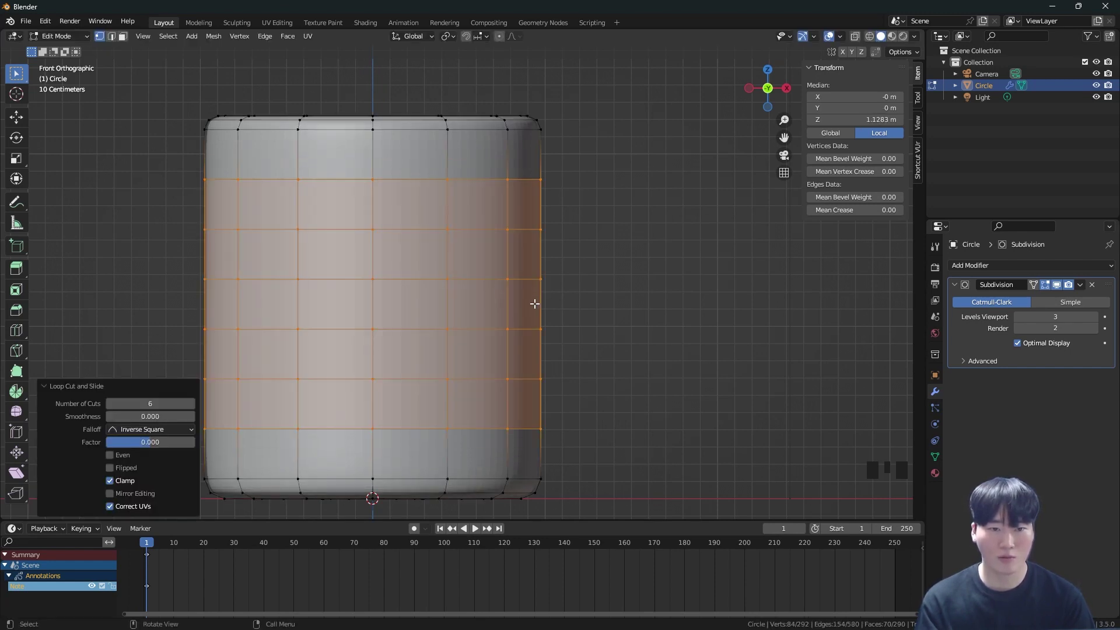
# Step: Sketch an annotation curve for a handle arcing outward beside the cup's side wall in front view
pyautogui.moveTo(541, 307); pyautogui.dragTo(507, 252, button='middle')
pyautogui.press('`')
pyautogui.scroll(1, 528, 209)
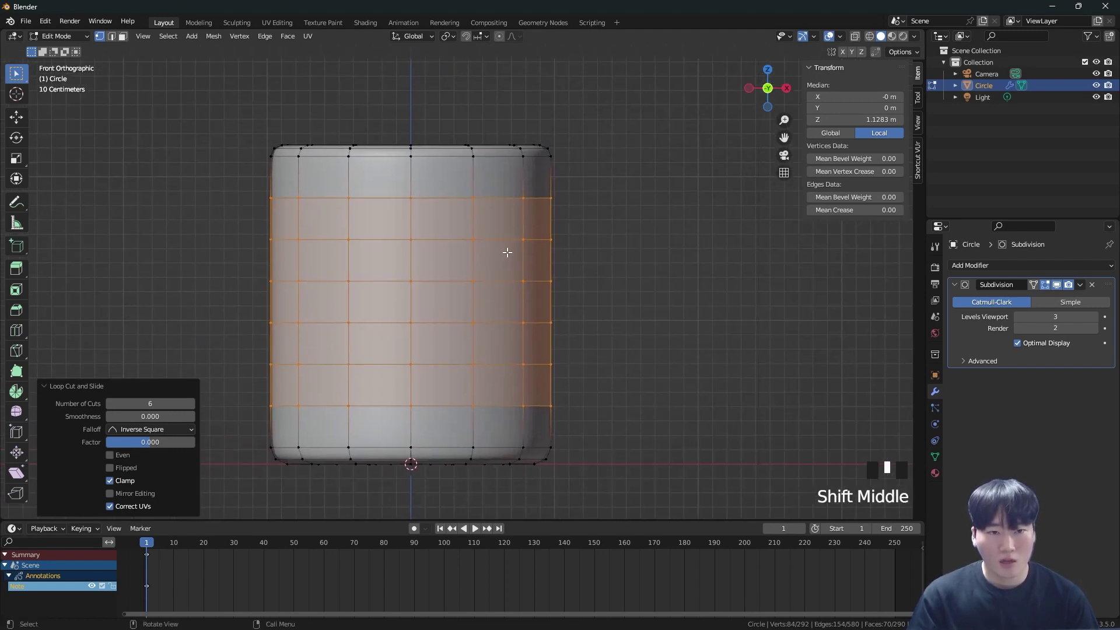
pyautogui.moveTo(577, 211); pyautogui.dragTo(560, 379)
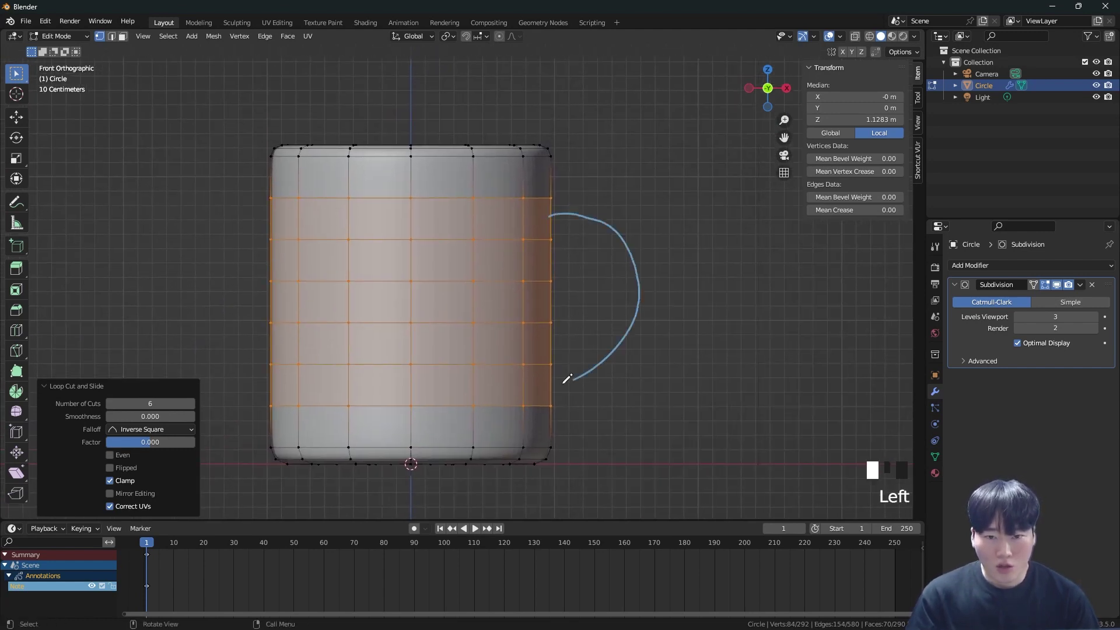
# Step: In face select mode, select the two side-wall faces where the handle curve's upper and lower ends meet the cup
pyautogui.press('`')
pyautogui.click(621, 288)
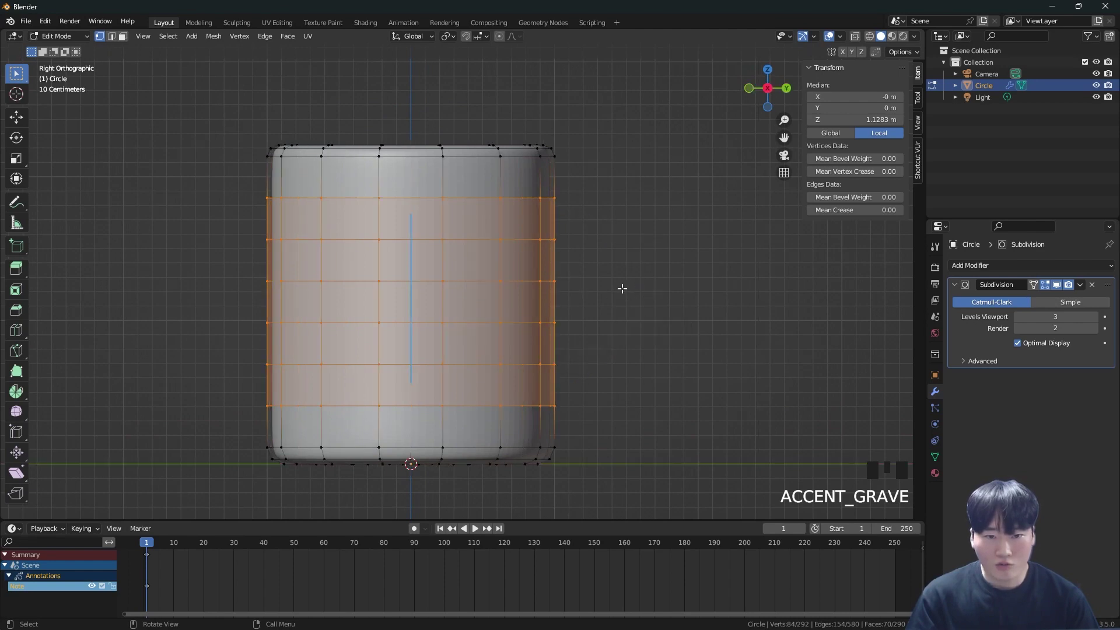
pyautogui.scroll(5, 421, 230)
pyautogui.scroll(-3, 433, 229)
pyautogui.keyDown('shift'); pyautogui.moveTo(432, 229); pyautogui.dragTo(465, 174, button='middle'); pyautogui.keyUp('shift')
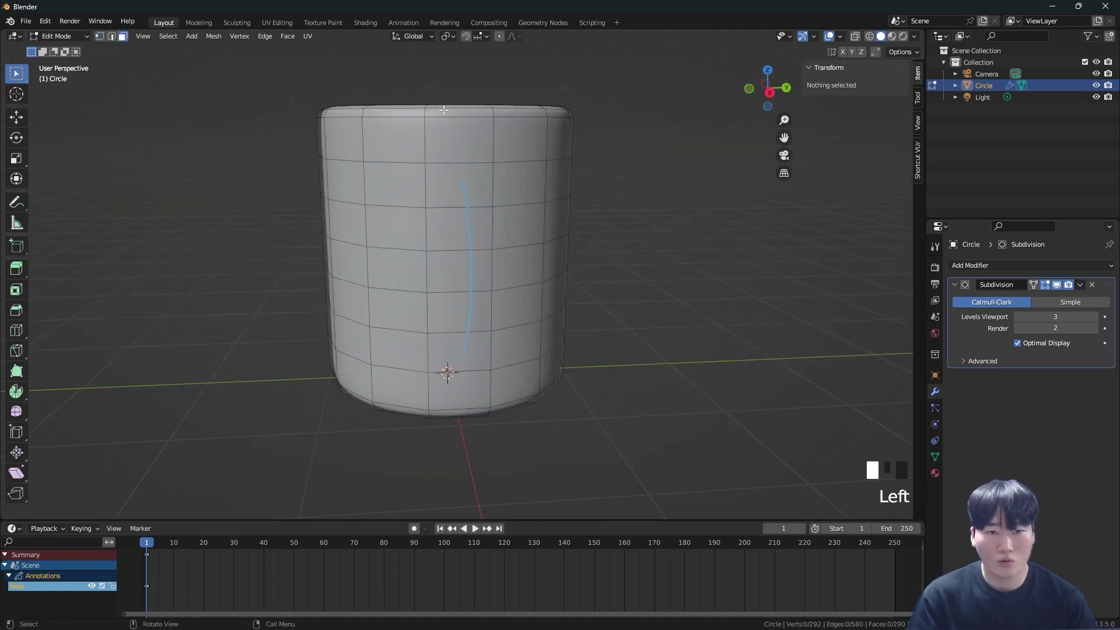
pyautogui.moveTo(444, 108); pyautogui.dragTo(471, 424)
pyautogui.moveTo(446, 282); pyautogui.dragTo(464, 193, button='middle')
pyautogui.click(462, 180)
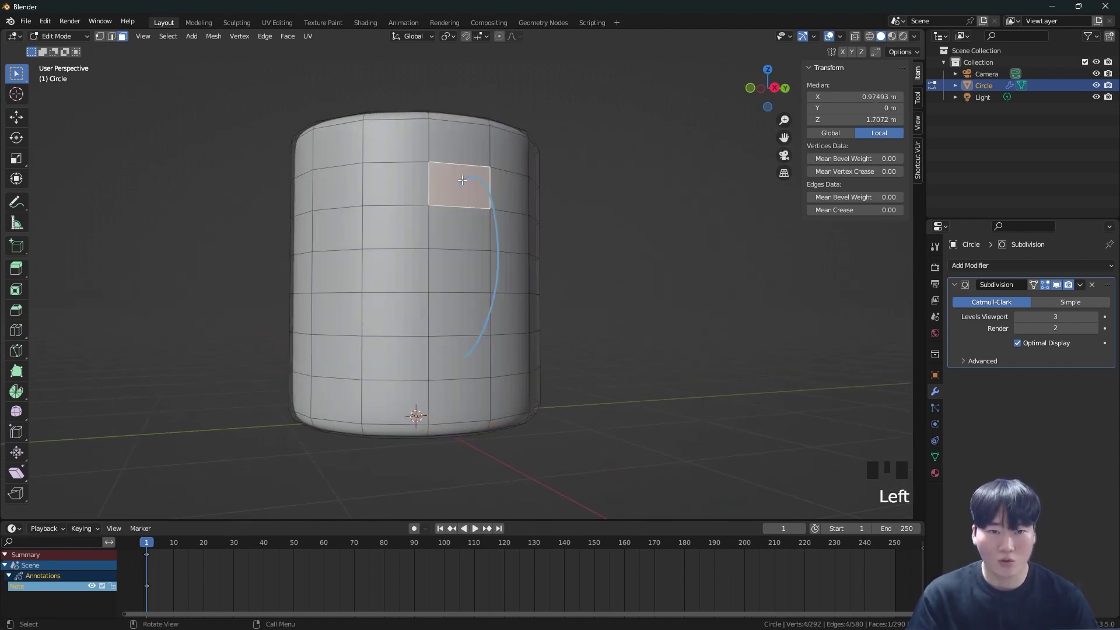
pyautogui.keyDown('shift'); pyautogui.click(463, 352); pyautogui.keyUp('shift')
# Step: Draw circular annotation loops around the upper handle joint and a second handle curve in front view
pyautogui.moveTo(463, 352); pyautogui.dragTo(513, 348, button='middle')
pyautogui.press('`')
pyautogui.press('d')
pyautogui.moveTo(438, 156); pyautogui.dragTo(458, 238, button='middle')
pyautogui.scroll(2, 461, 204)
pyautogui.press('d')
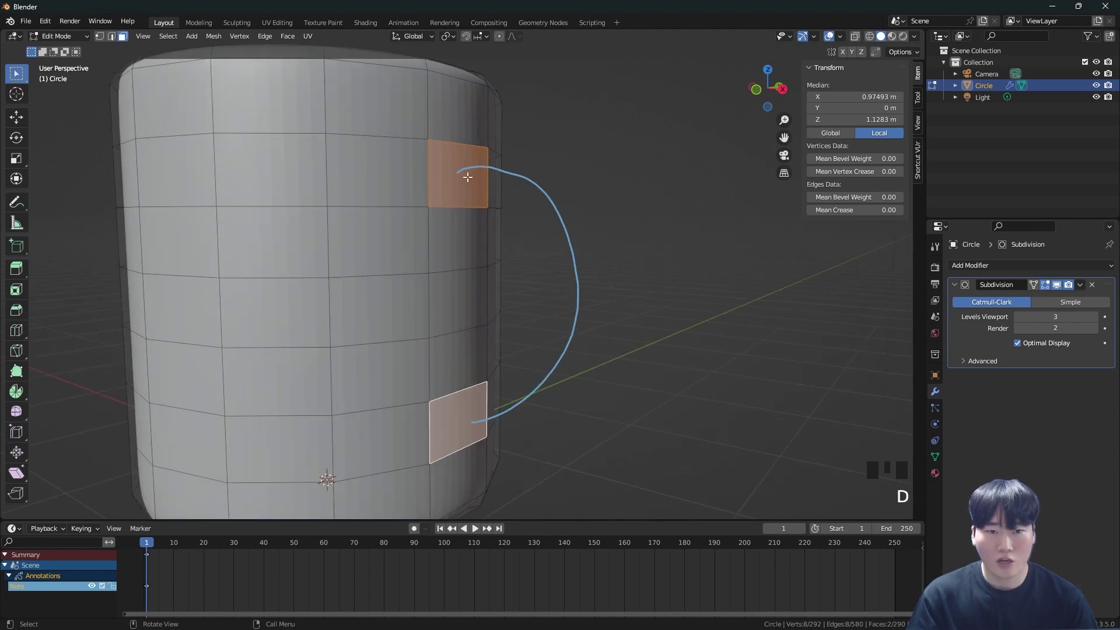
pyautogui.moveTo(506, 174); pyautogui.dragTo(532, 156)
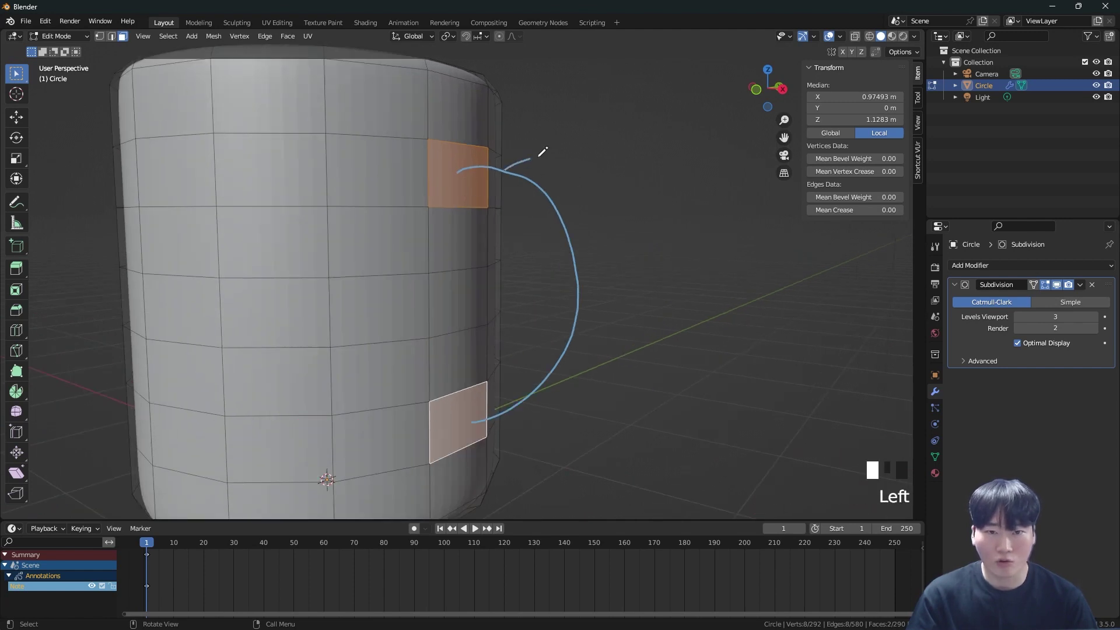
pyautogui.moveTo(478, 270)
pyautogui.mouseDown()
pyautogui.moveTo(632, 194)
pyautogui.moveTo(530, 181)
pyautogui.moveTo(601, 259)
pyautogui.moveTo(499, 272)
pyautogui.mouseUp()
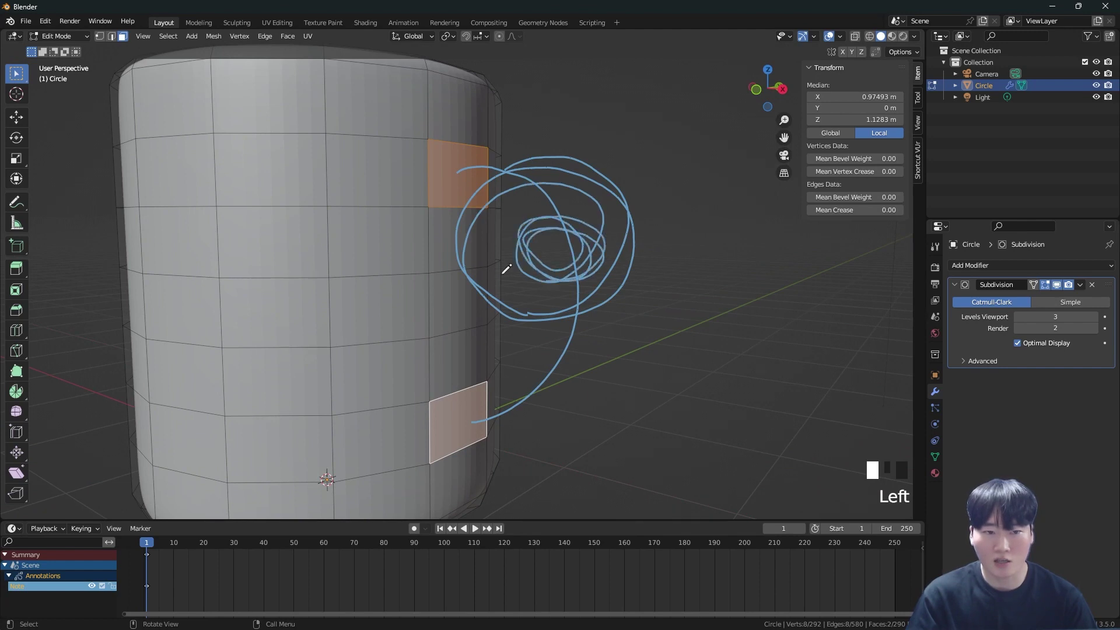
pyautogui.moveTo(521, 159)
pyautogui.mouseDown()
pyautogui.moveTo(596, 236)
pyautogui.moveTo(618, 226)
pyautogui.moveTo(592, 236)
pyautogui.mouseUp()
pyautogui.press('`')
pyautogui.moveTo(446, 190); pyautogui.dragTo(469, 410)
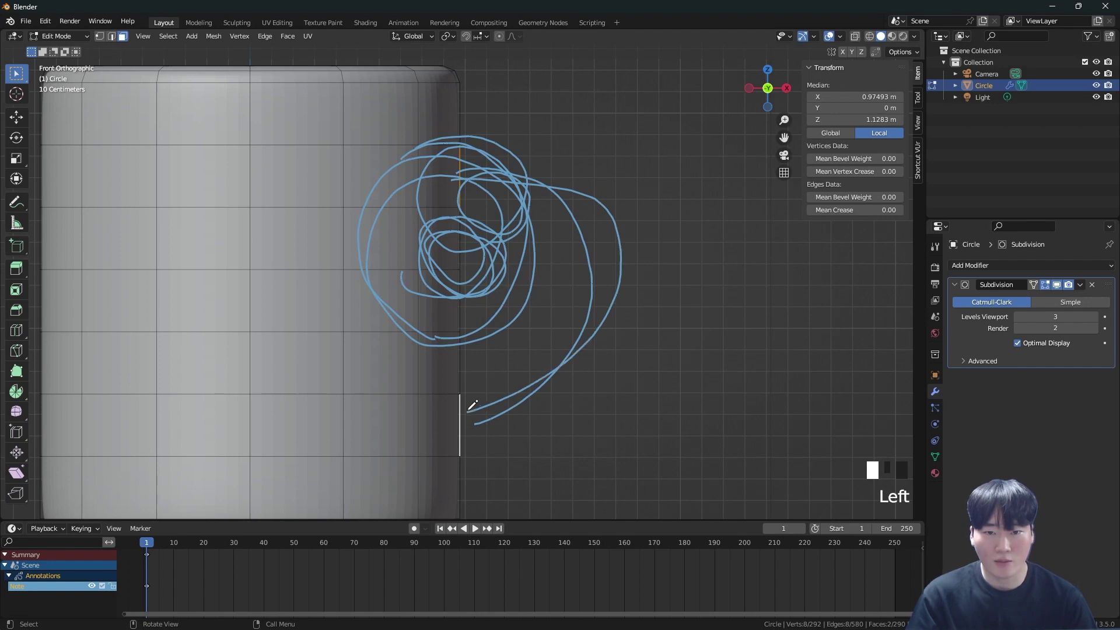
# Step: Erase all the annotations and redraw the handle curve as one arc from the upper selected face to the lower one
pyautogui.moveTo(374, 250)
pyautogui.mouseDown(button='right')
pyautogui.moveTo(443, 144)
pyautogui.moveTo(525, 140)
pyautogui.moveTo(523, 207)
pyautogui.moveTo(565, 243)
pyautogui.moveTo(496, 419)
pyautogui.mouseUp(button='right')
pyautogui.moveTo(455, 174); pyautogui.dragTo(478, 169)
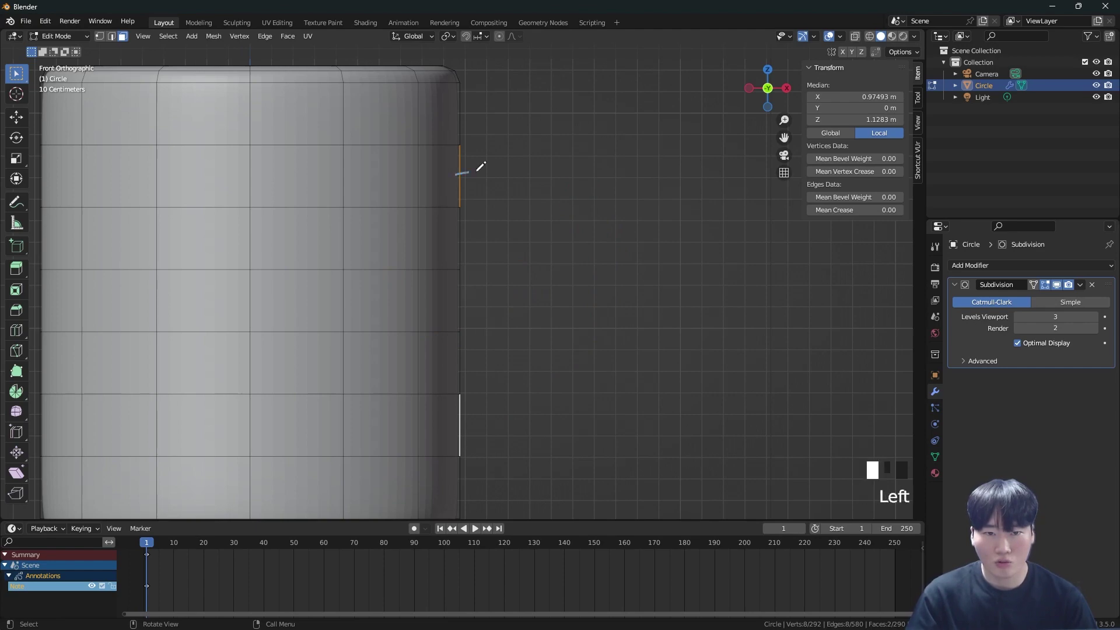
pyautogui.moveTo(505, 424); pyautogui.dragTo(461, 430)
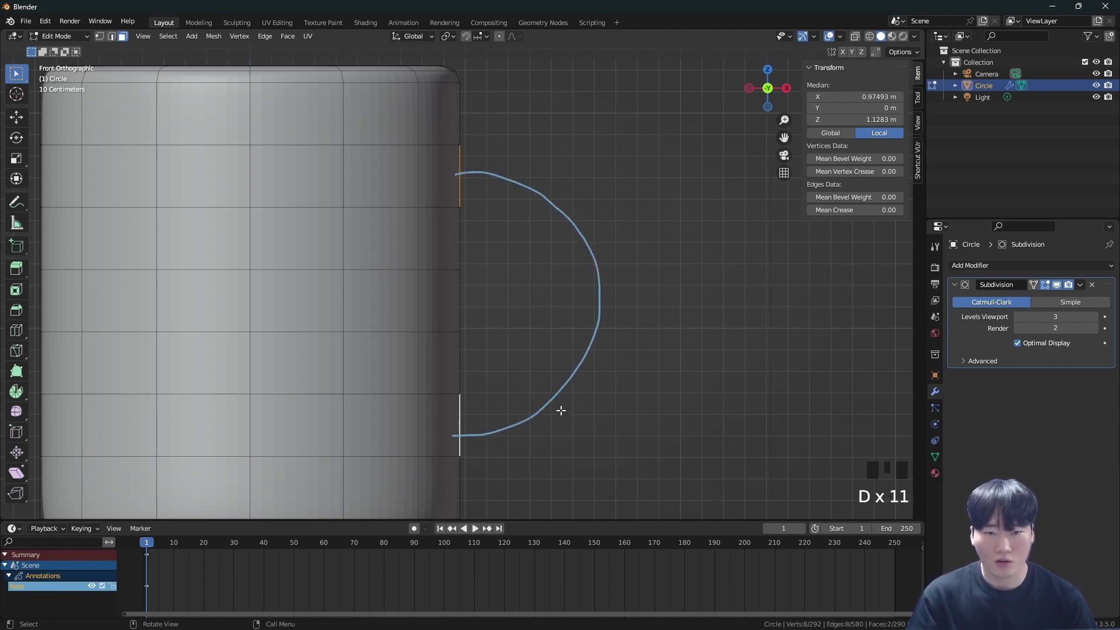
# Step: Select only the upper handle face and inset it by about 0.022 m
pyautogui.scroll(-2, 559, 403)
pyautogui.moveTo(555, 380)
pyautogui.mouseDown(button='middle')
pyautogui.moveTo(566, 351)
pyautogui.moveTo(493, 400)
pyautogui.moveTo(342, 367)
pyautogui.moveTo(507, 304)
pyautogui.moveTo(538, 247)
pyautogui.moveTo(519, 270)
pyautogui.mouseUp(button='middle')
pyautogui.scroll(3, 506, 304)
pyautogui.scroll(-1, 542, 232)
pyautogui.scroll(1, 534, 191)
pyautogui.keyDown('shift'); pyautogui.moveTo(534, 190); pyautogui.dragTo(532, 219, button='middle'); pyautogui.keyUp('shift')
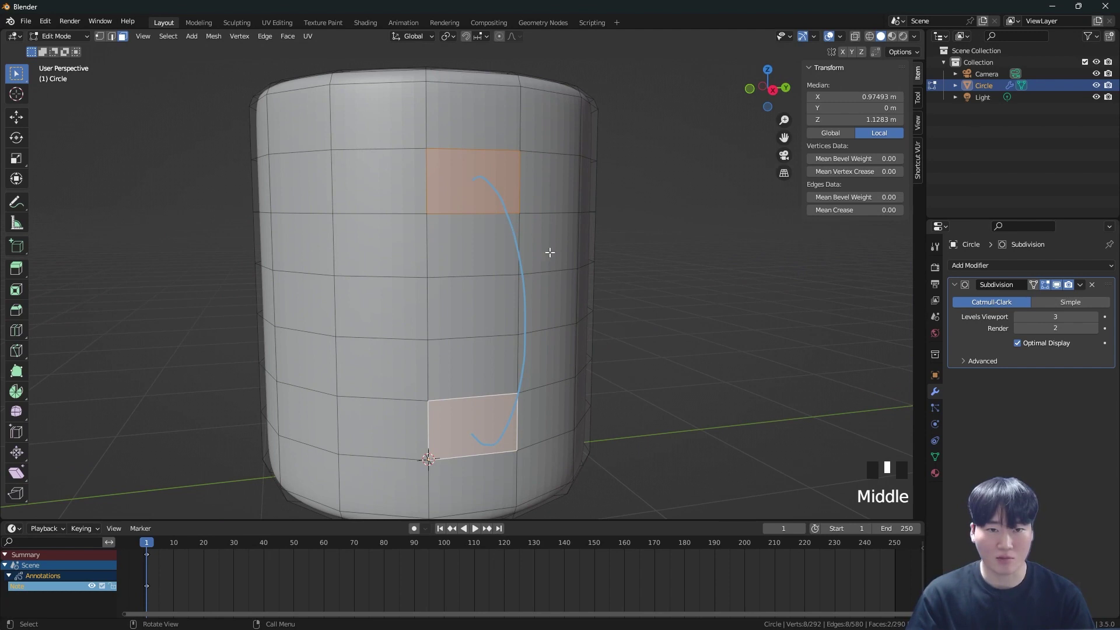
pyautogui.click(508, 185)
pyautogui.scroll(5, 552, 211)
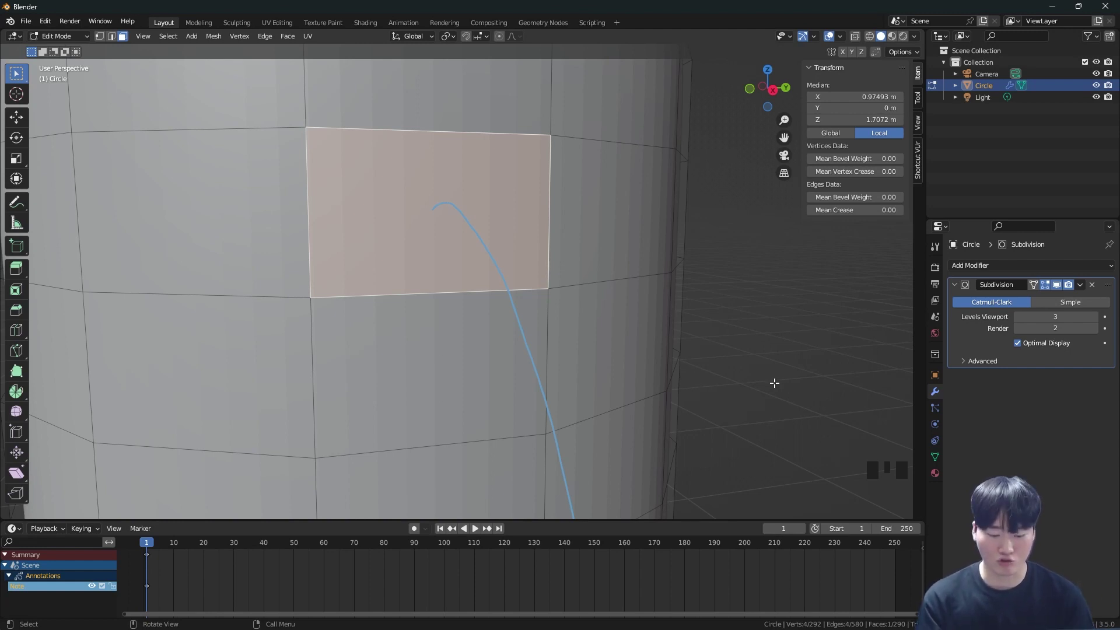
pyautogui.press('i')
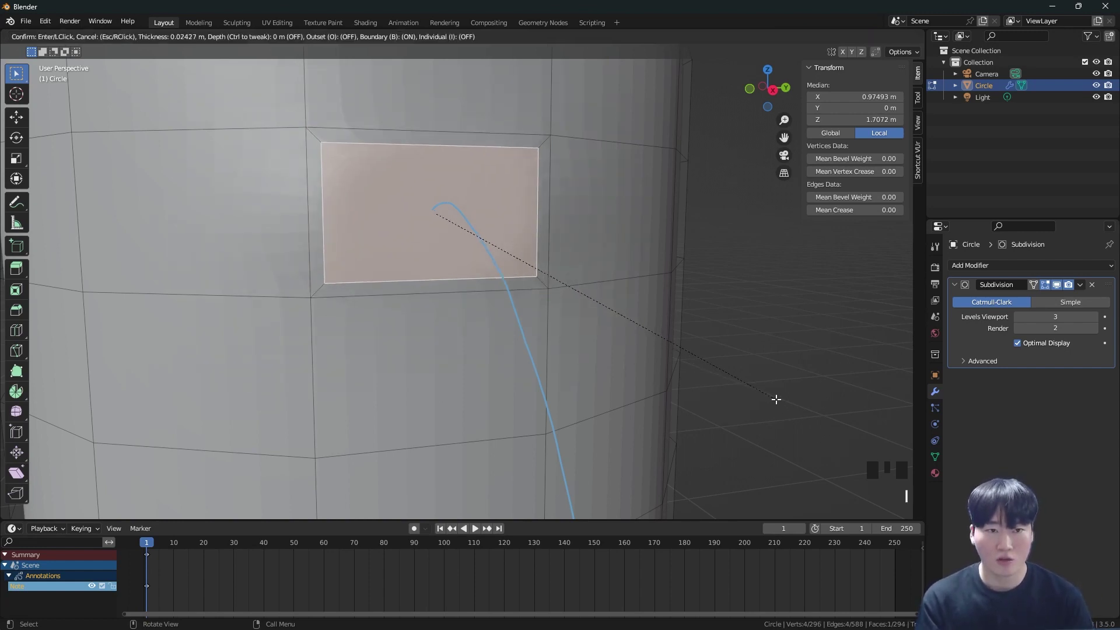
pyautogui.click(777, 399)
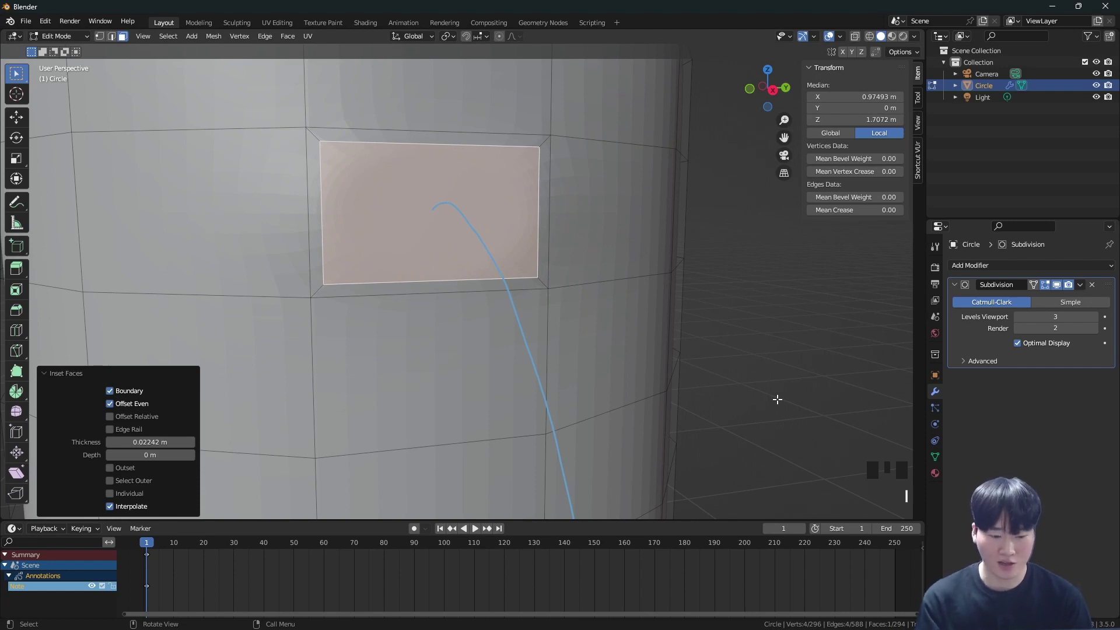
# Step: Try two further nested insets on the upper handle face and undo all the insets
pyautogui.press('i')
pyautogui.click(767, 395)
pyautogui.press('i')
pyautogui.click(748, 387)
pyautogui.hotkey('ctrl', 'z')
pyautogui.hotkey('ctrl', 'z')
pyautogui.hotkey('ctrl', 'z')
pyautogui.hotkey('ctrl', 'z')
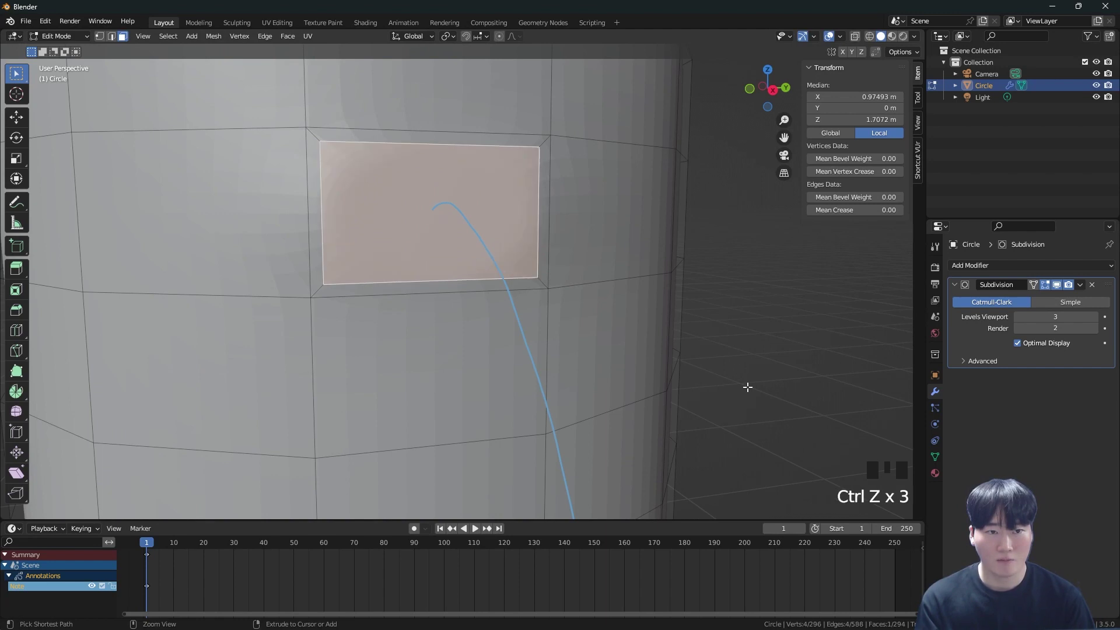
# Step: Try insetting the upper handle face and extruding it outward about 0.37 m, and undo both operations
pyautogui.press('i')
pyautogui.click(760, 385)
pyautogui.moveTo(501, 324); pyautogui.dragTo(538, 321, button='middle')
pyautogui.press('e')
pyautogui.click(733, 339)
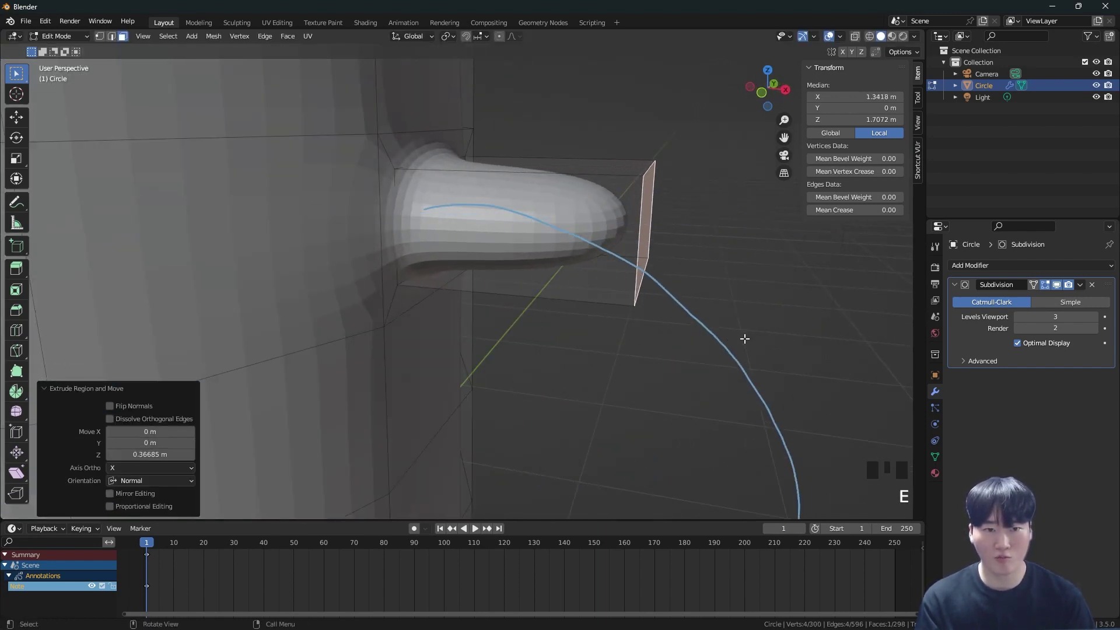
pyautogui.hotkey('ctrl', 'z')
pyautogui.hotkey('ctrl', 'z')
pyautogui.hotkey('ctrl', 'z')
# Step: Extrude the upper handle face outward about 0.75 m without an inset
pyautogui.scroll(-3, 560, 336)
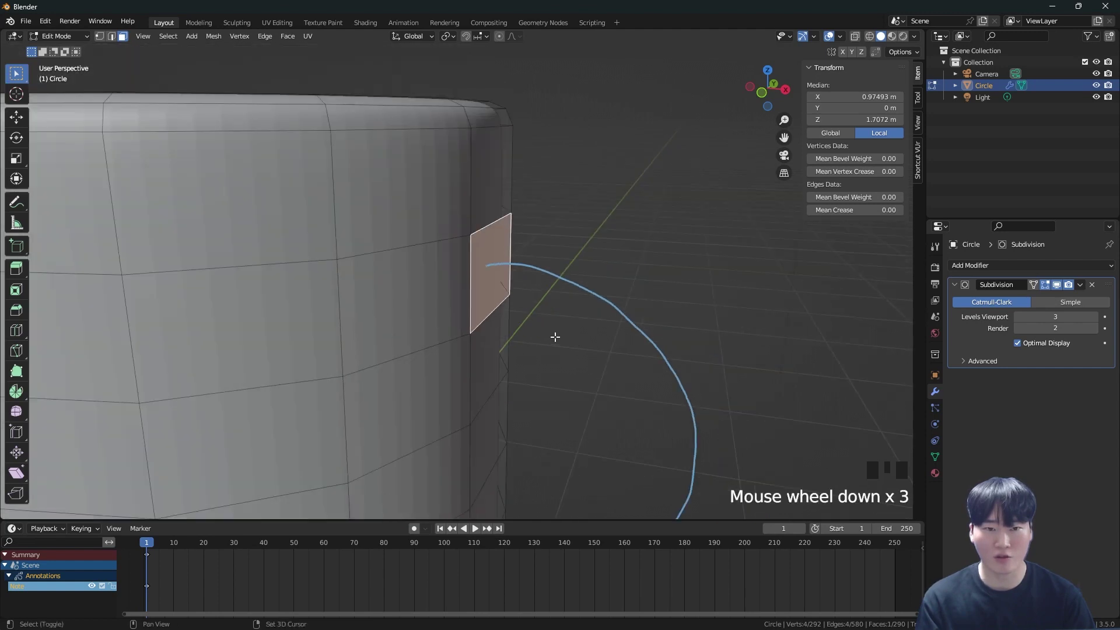
pyautogui.moveTo(555, 332); pyautogui.dragTo(510, 270, button='middle')
pyautogui.press('e')
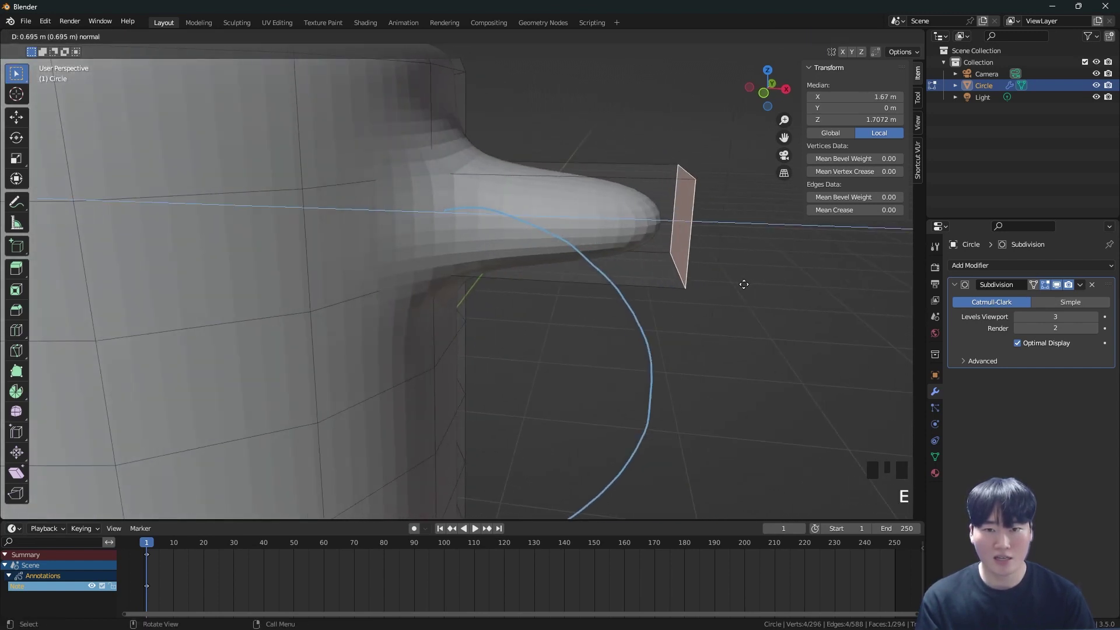
pyautogui.click(759, 283)
pyautogui.moveTo(763, 283); pyautogui.dragTo(592, 282, button='middle')
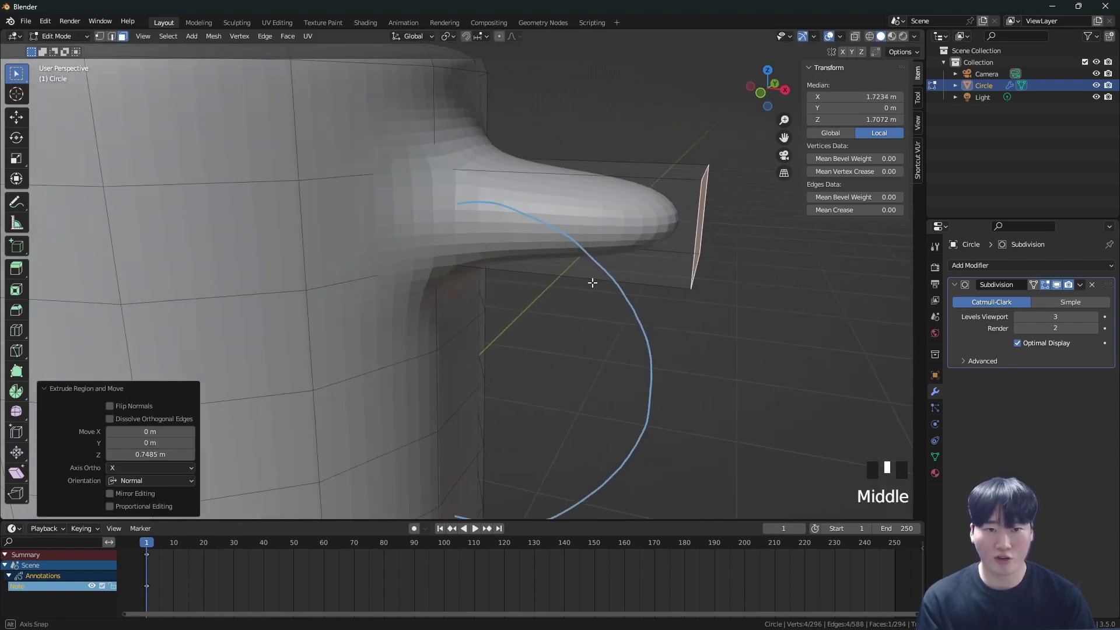
# Step: Draw annotation strokes along the junction between the cup wall and the extrusion in front view, and erase them
pyautogui.press('`')
pyautogui.scroll(-1, 505, 183)
pyautogui.moveTo(487, 133); pyautogui.dragTo(514, 190)
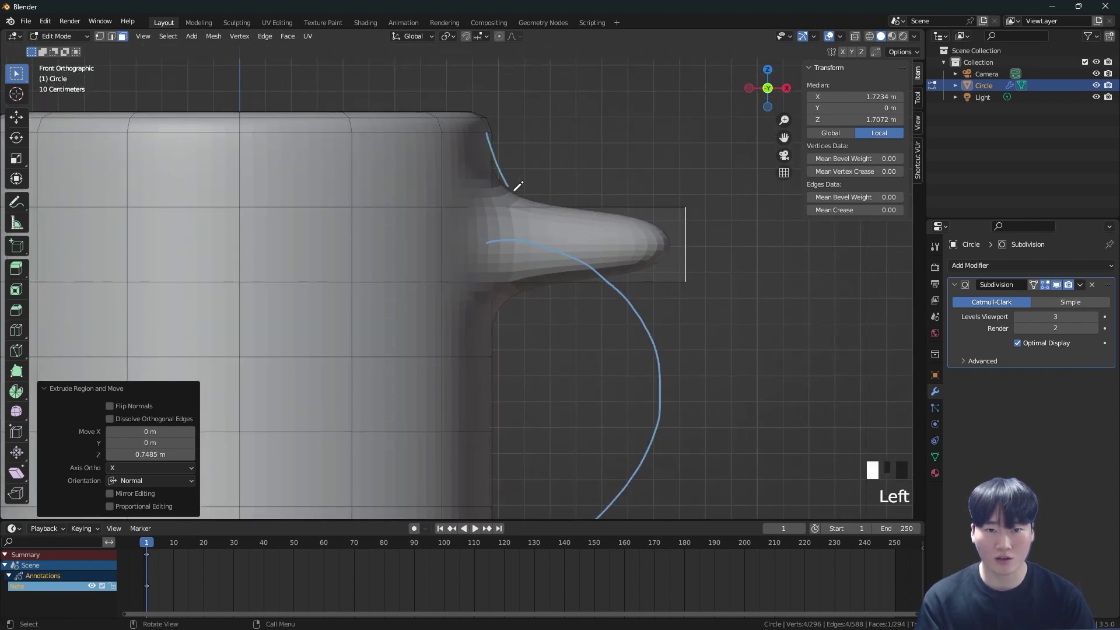
pyautogui.moveTo(651, 201); pyautogui.dragTo(667, 195)
pyautogui.moveTo(667, 195)
pyautogui.mouseDown(button='right')
pyautogui.moveTo(492, 155)
pyautogui.moveTo(490, 133)
pyautogui.mouseUp(button='right')
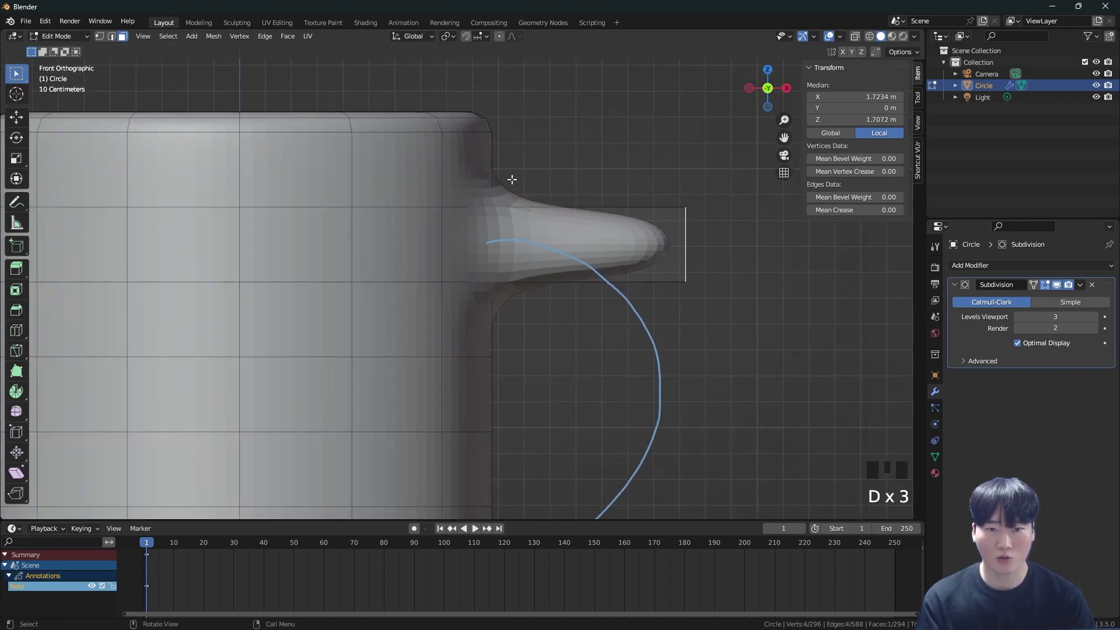
pyautogui.scroll(5, 503, 180)
pyautogui.moveTo(490, 181); pyautogui.dragTo(571, 231)
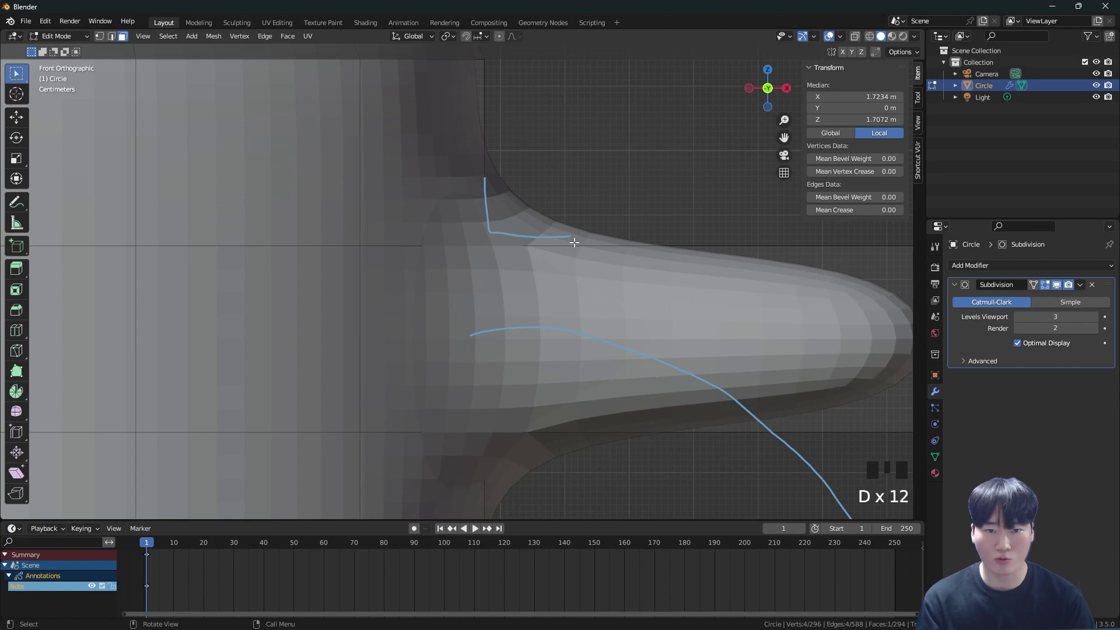
pyautogui.moveTo(570, 242); pyautogui.dragTo(484, 165, button='right')
# Step: Undo the extrusion of the upper handle face
pyautogui.scroll(-4, 485, 166)
pyautogui.hotkey('ctrl', 'z')
pyautogui.hotkey('ctrl', 'z')
pyautogui.hotkey('ctrl', 'z')
pyautogui.hotkey('ctrl', 'z')
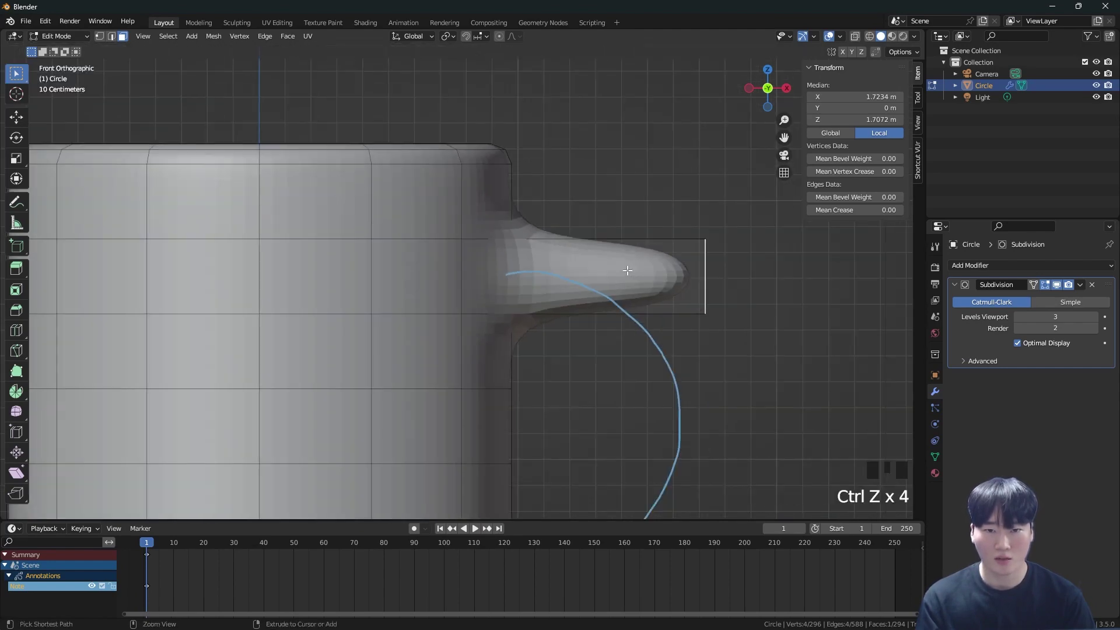
pyautogui.hotkey('ctrl', 'z')
pyautogui.hotkey('ctrl', 'z')
# Step: Add the lower handle face to the selection together with the upper one
pyautogui.moveTo(620, 268); pyautogui.dragTo(529, 270, button='middle')
pyautogui.scroll(-4, 518, 272)
pyautogui.keyDown('shift'); pyautogui.click(493, 380); pyautogui.keyUp('shift')
pyautogui.scroll(2, 527, 210)
pyautogui.moveTo(528, 210); pyautogui.dragTo(522, 218, button='middle')
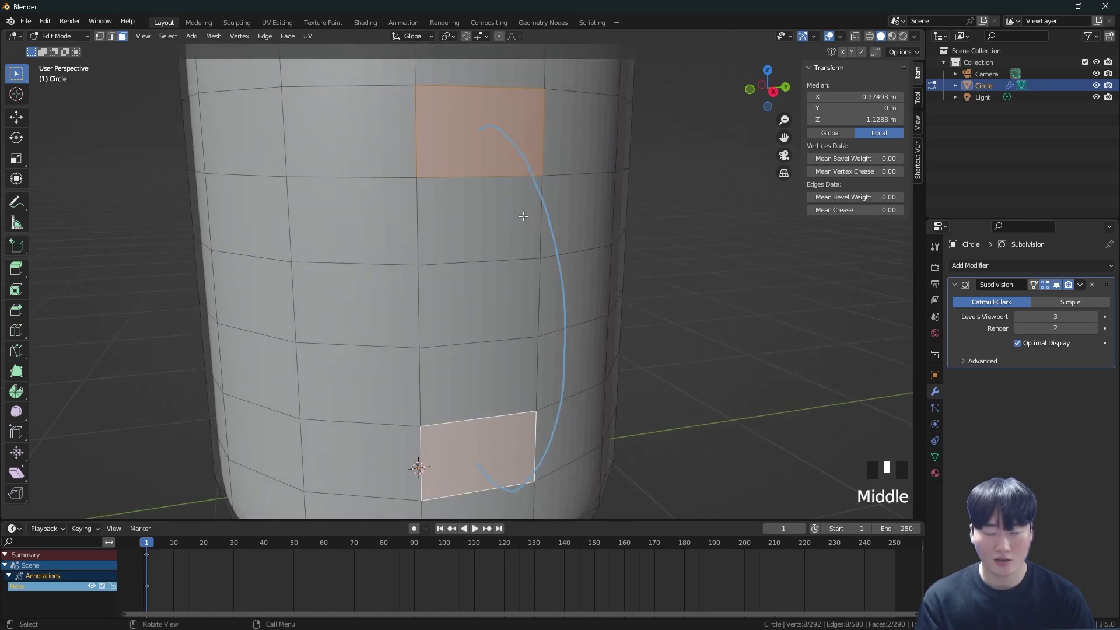
# Step: Inset the selected upper and lower handle faces by about 0.033 m
pyautogui.press('i')
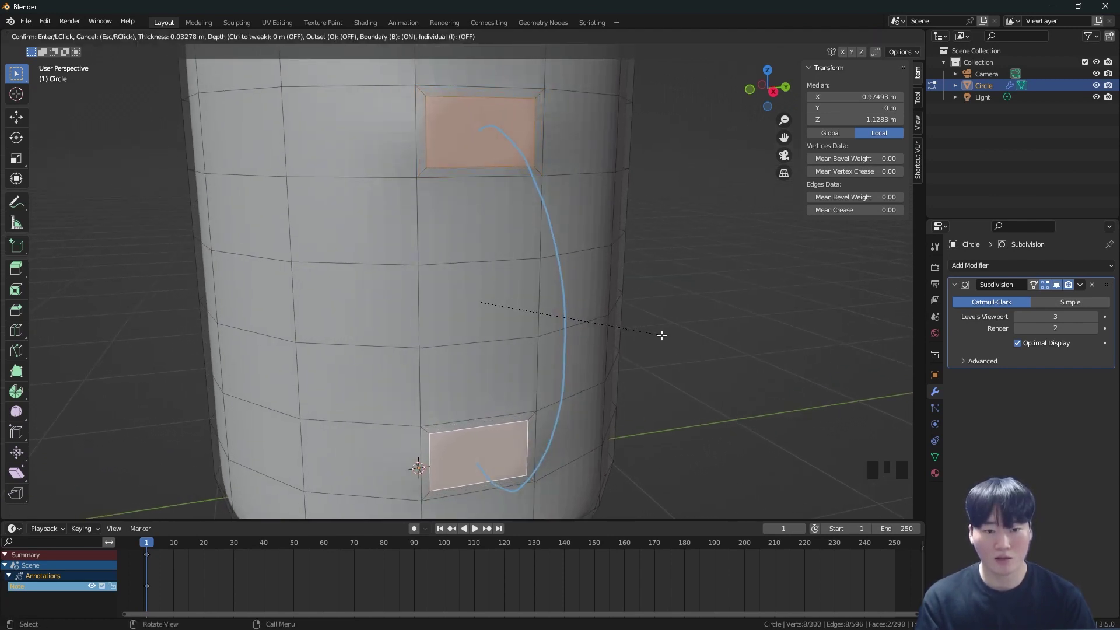
pyautogui.click(624, 332)
pyautogui.moveTo(625, 332); pyautogui.dragTo(544, 282, button='middle')
# Step: Extrude both inset faces outward about 0.63 m, inspect the upper junction with the wall, and undo the extrusion
pyautogui.press('e')
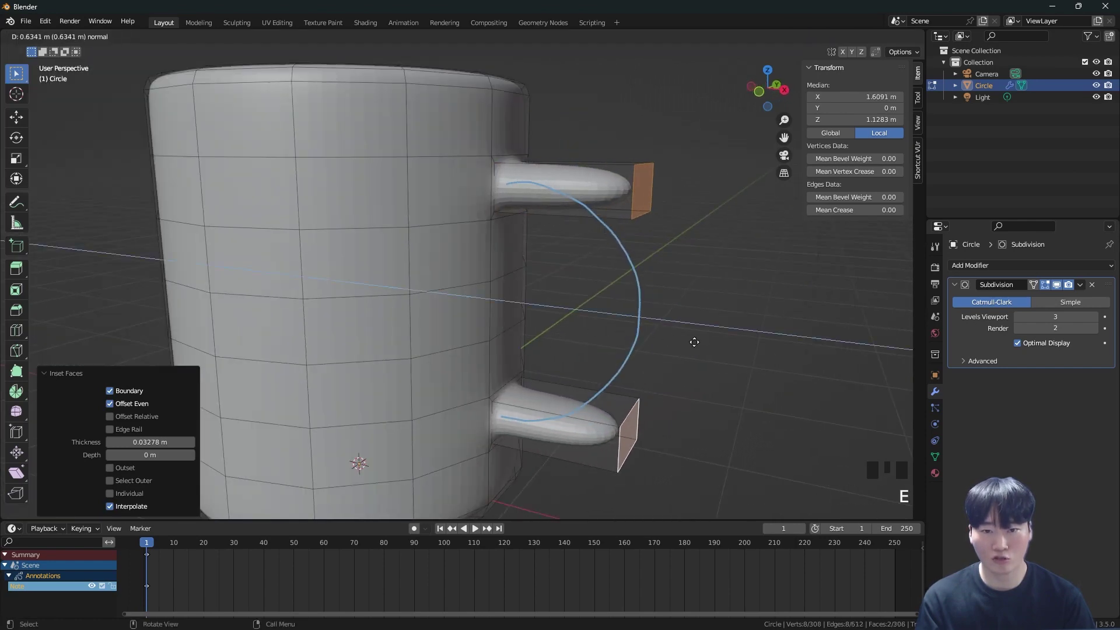
pyautogui.click(519, 229)
pyautogui.scroll(6, 520, 229)
pyautogui.moveTo(520, 229); pyautogui.dragTo(528, 140, button='middle')
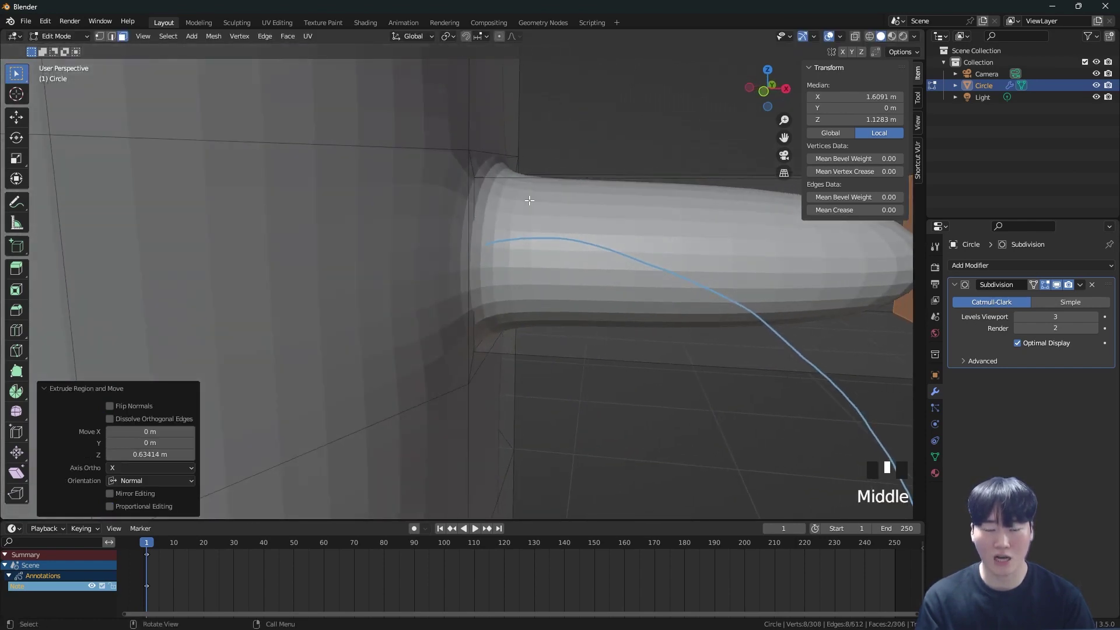
pyautogui.scroll(-5, 516, 206)
pyautogui.hotkey('ctrl', 'z')
# Step: Extrude both inset faces about 0.03 m and again about 0.5 m, and undo both extrusions
pyautogui.press('e')
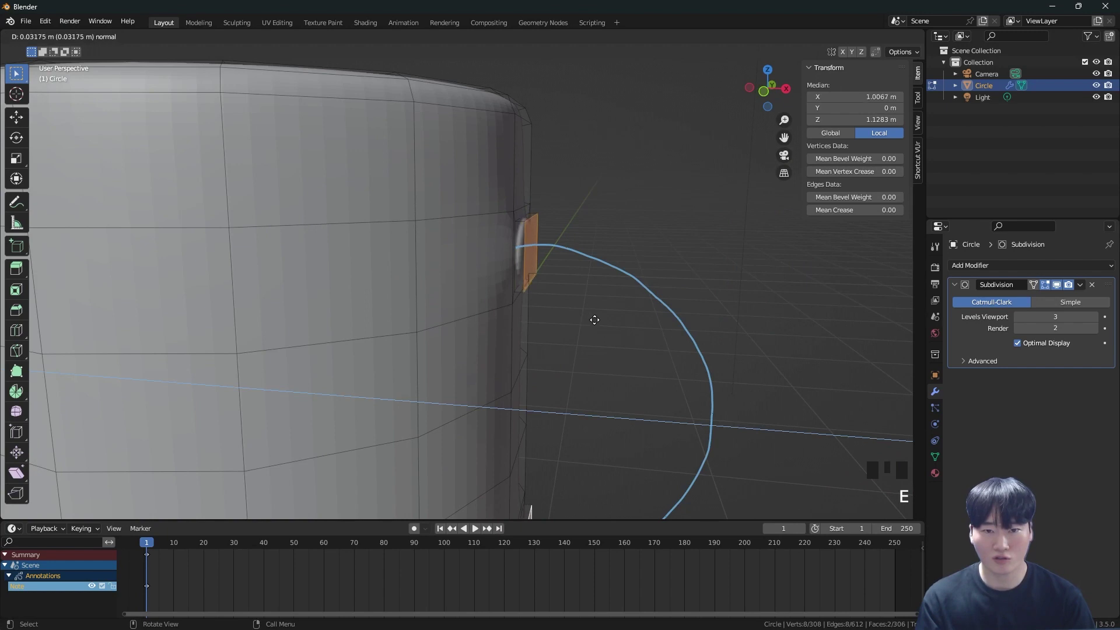
pyautogui.click(595, 320)
pyautogui.press('e')
pyautogui.click(527, 231)
pyautogui.scroll(5, 527, 231)
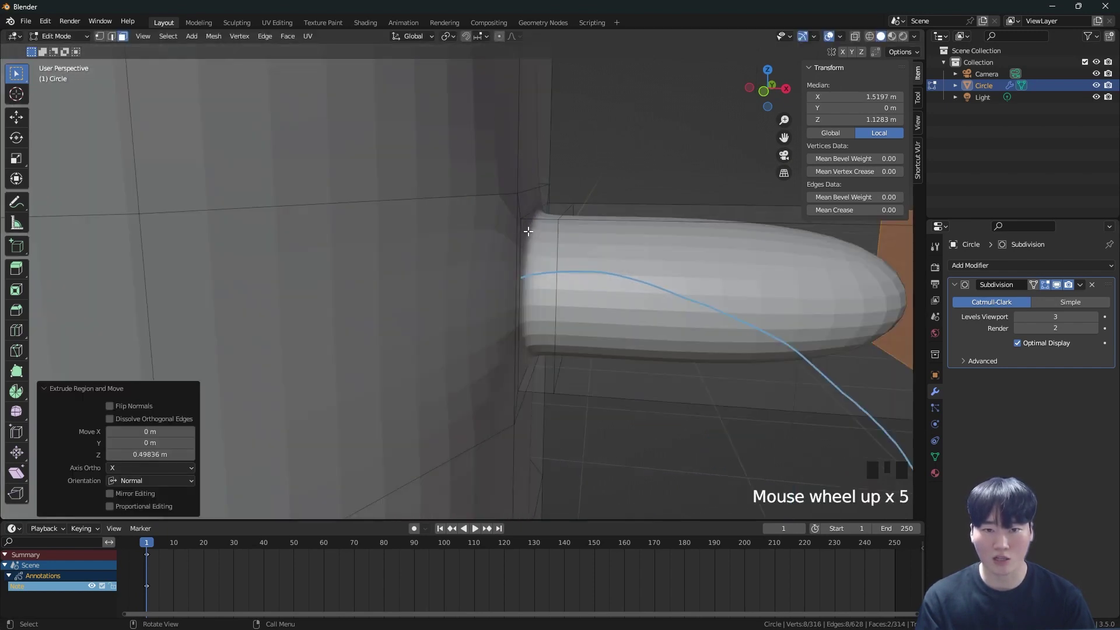
pyautogui.hotkey('ctrl', 'z')
pyautogui.hotkey('ctrl', 'z')
# Step: Extrude both inset faces about 0.45 m and try a loop cut near the wall on the upper stub
pyautogui.press('e')
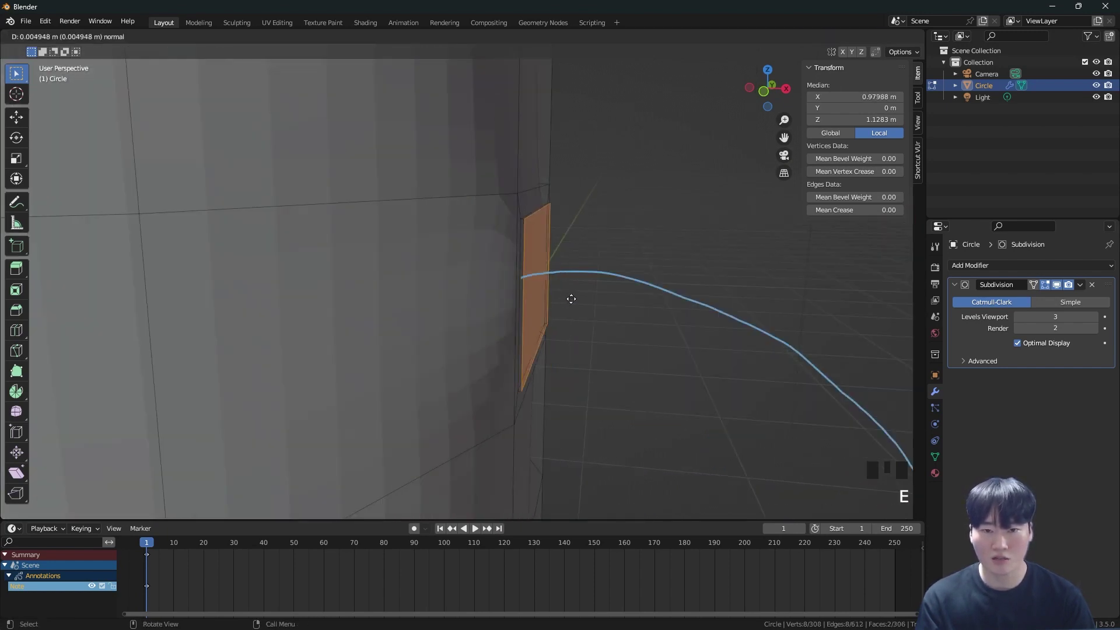
pyautogui.click(823, 288)
pyautogui.hotkey('ctrl', 'r')
pyautogui.click(726, 221)
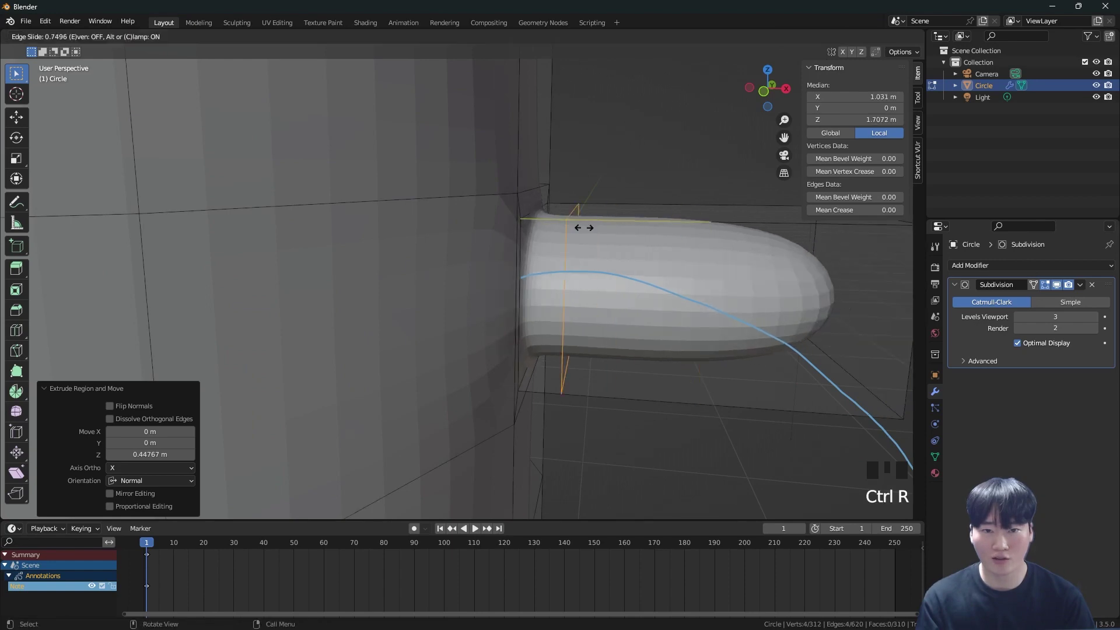
pyautogui.click(546, 234)
pyautogui.hotkey('ctrl', 'z')
# Step: Extrude the upper stub's end face outward in front view, rotating and moving it to follow the annotated handle curve
pyautogui.scroll(-9, 584, 260)
pyautogui.keyDown('shift'); pyautogui.moveTo(589, 355); pyautogui.dragTo(572, 260, button='middle'); pyautogui.keyUp('shift')
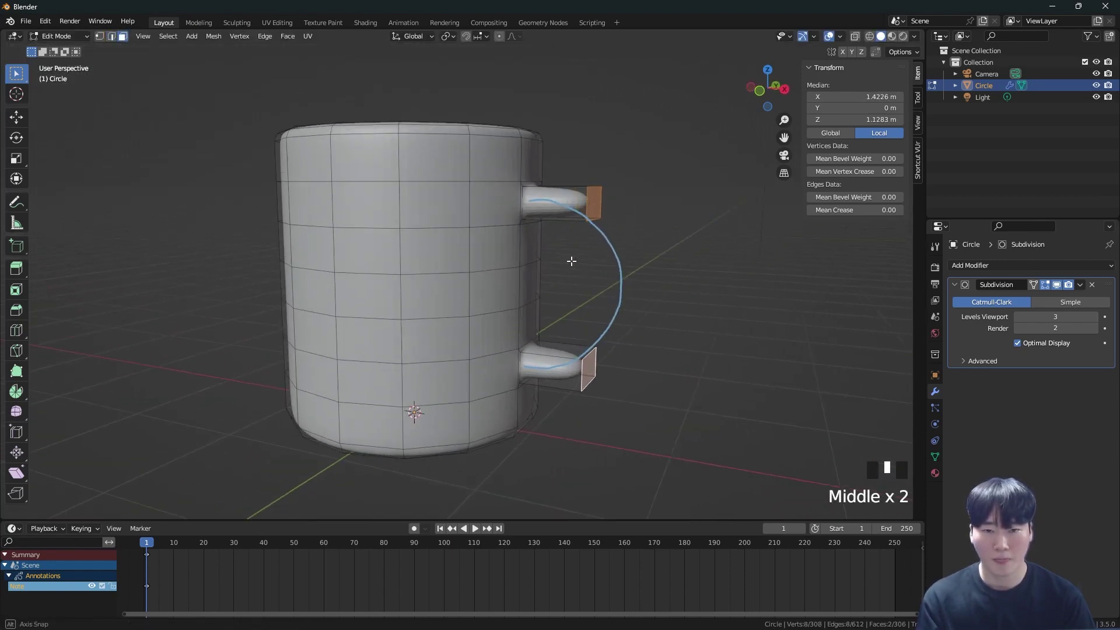
pyautogui.scroll(3, 572, 260)
pyautogui.click(598, 217)
pyautogui.press('`')
pyautogui.press('e')
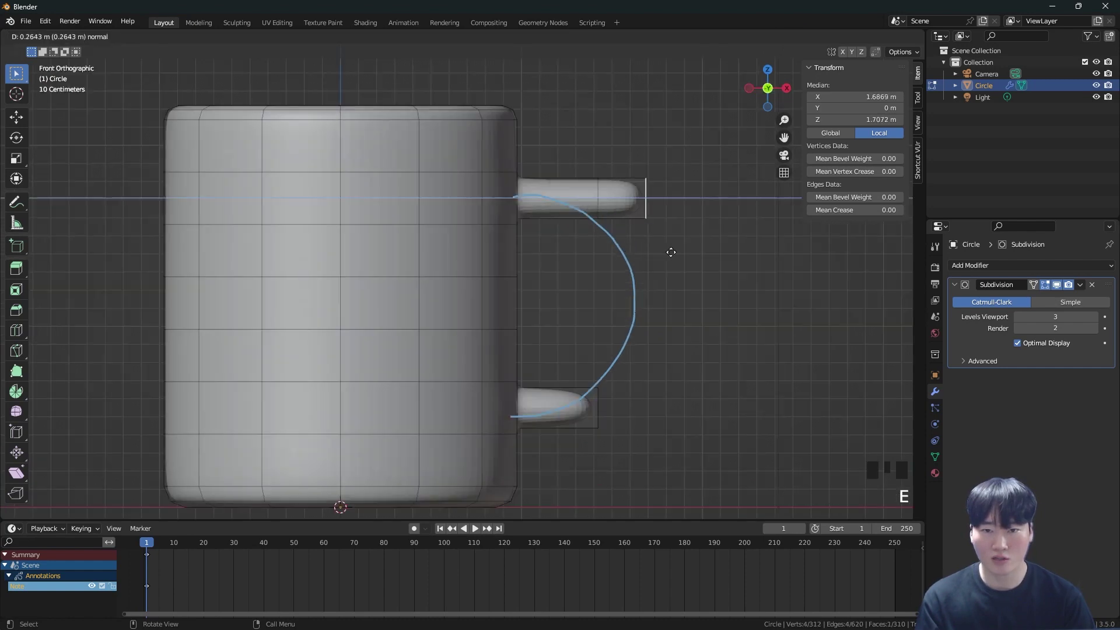
pyautogui.click(620, 275)
pyautogui.press('r')
pyautogui.click(705, 244)
pyautogui.press('g')
pyautogui.click(674, 294)
# Step: Extrude a second handle segment downward from the upper end face, rotating and moving it onto the annotated curve
pyautogui.press('e')
pyautogui.click(727, 386)
pyautogui.press('r')
pyautogui.click(683, 393)
pyautogui.press('g')
pyautogui.click(688, 368)
# Step: Extrude a third segment toward the lower stub, and rotate and move its end face to face the stub
pyautogui.press('e')
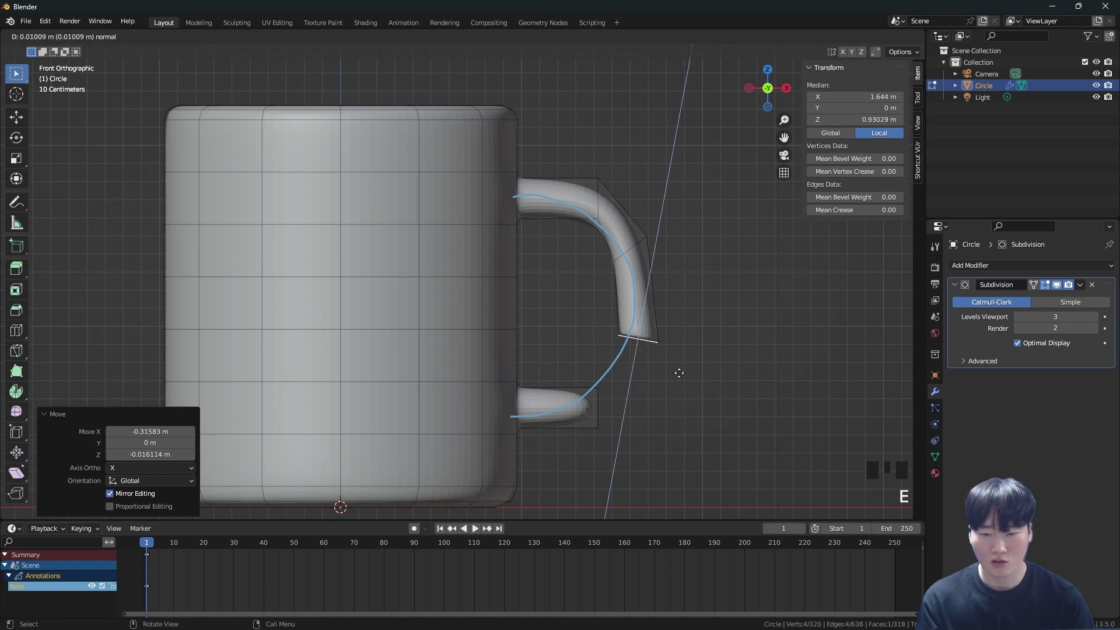
pyautogui.click(668, 425)
pyautogui.press('r')
pyautogui.click(638, 442)
pyautogui.click(627, 441)
pyautogui.scroll(6, 593, 389)
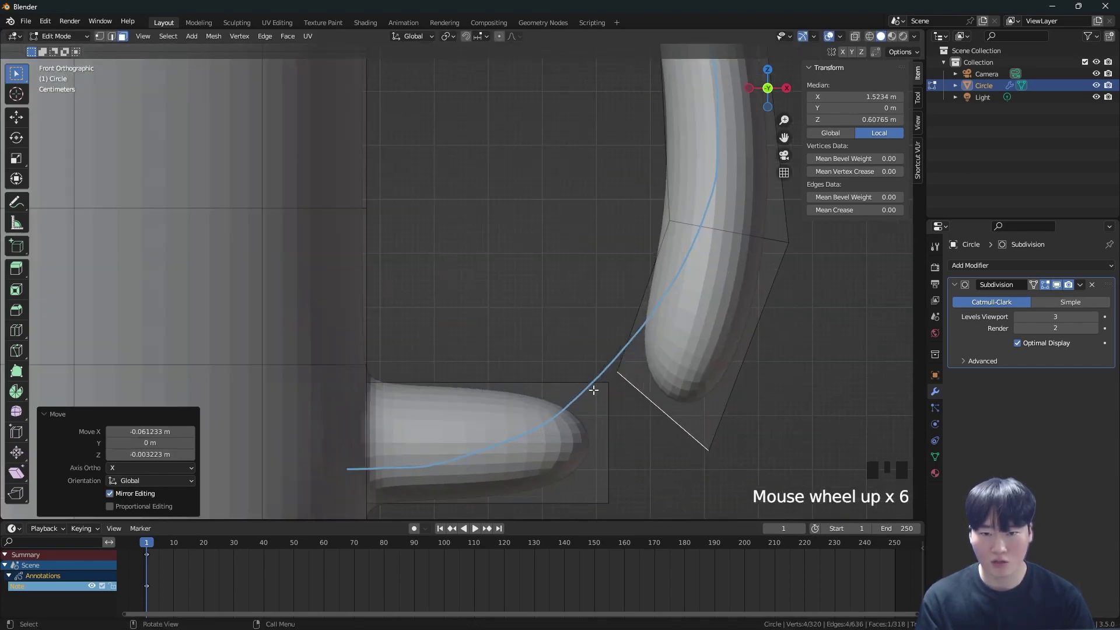
pyautogui.scroll(-6, 626, 414)
pyautogui.keyDown('shift'); pyautogui.moveTo(637, 407); pyautogui.dragTo(629, 368, button='middle'); pyautogui.keyUp('shift')
# Step: Undo all handle segments and the stub extrusions, back to the two selected inset faces
pyautogui.hotkey('ctrl', 'z')
pyautogui.hotkey('ctrl', 'z')
pyautogui.hotkey('ctrl', 'z')
pyautogui.hotkey('ctrl', 'z')
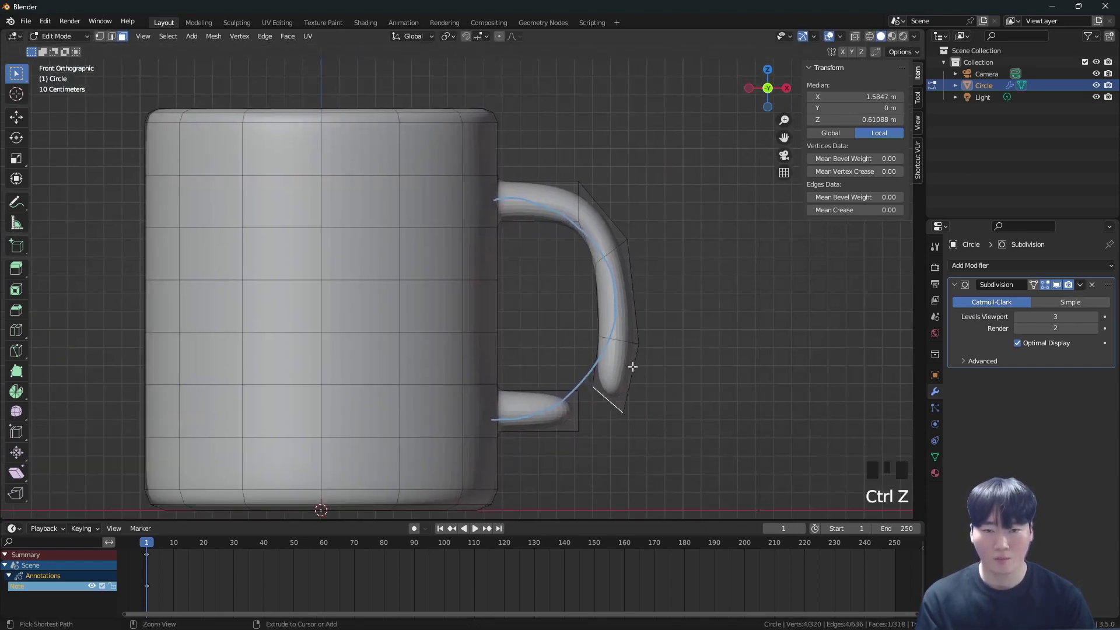
pyautogui.hotkey('ctrl', 'z')
pyautogui.hotkey('ctrl', 'z')
pyautogui.hotkey('ctrl', 'z')
pyautogui.hotkey('ctrl', 'z')
pyautogui.hotkey('ctrl', 'z')
pyautogui.hotkey('ctrl', 'z')
pyautogui.hotkey('ctrl', 'z')
pyautogui.hotkey('ctrl', 'z')
pyautogui.hotkey('ctrl', 'z')
pyautogui.hotkey('ctrl', 'z')
pyautogui.hotkey('ctrl', 'z')
pyautogui.hotkey('ctrl', 'z')
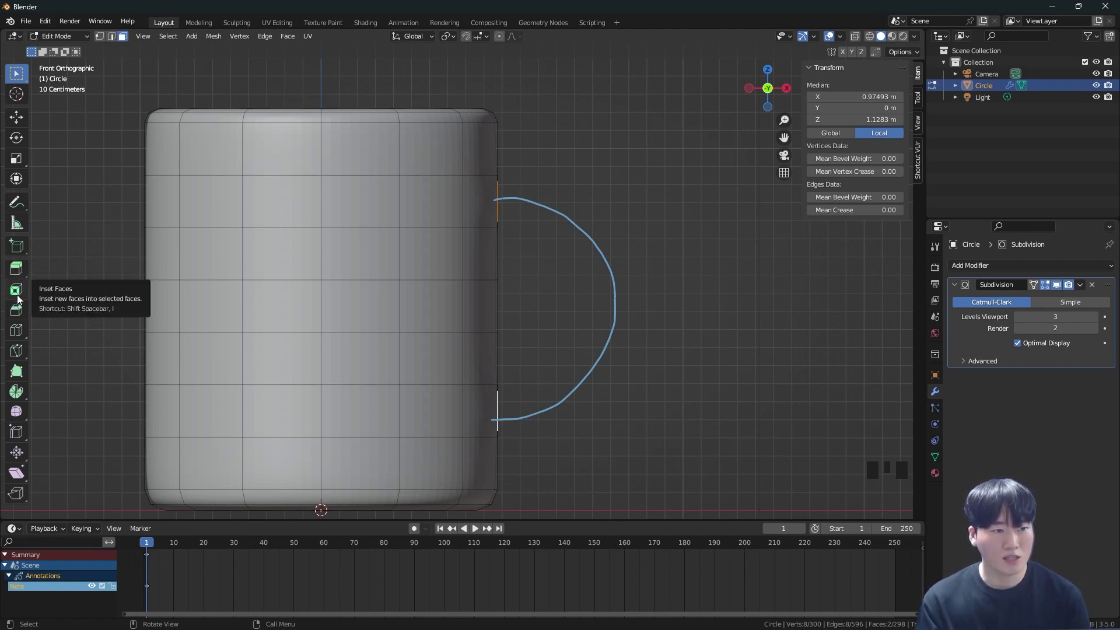
# Step: Cut a diagonal edge between opposite corners of an upper front wall face with the Knife tool, and undo it
pyautogui.click(17, 351)
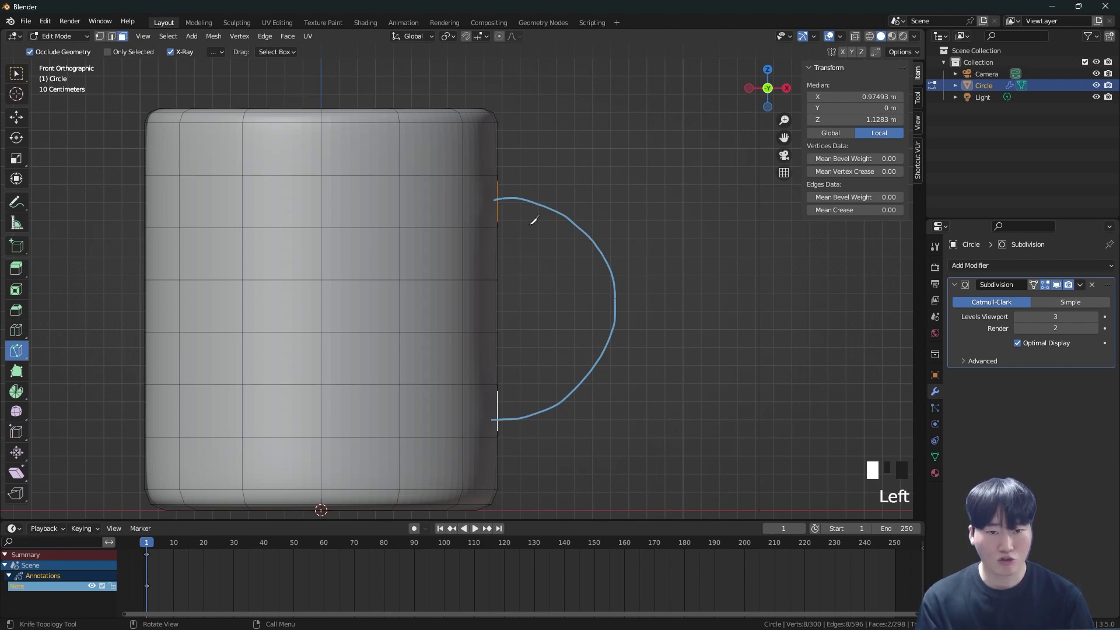
pyautogui.click(13, 80)
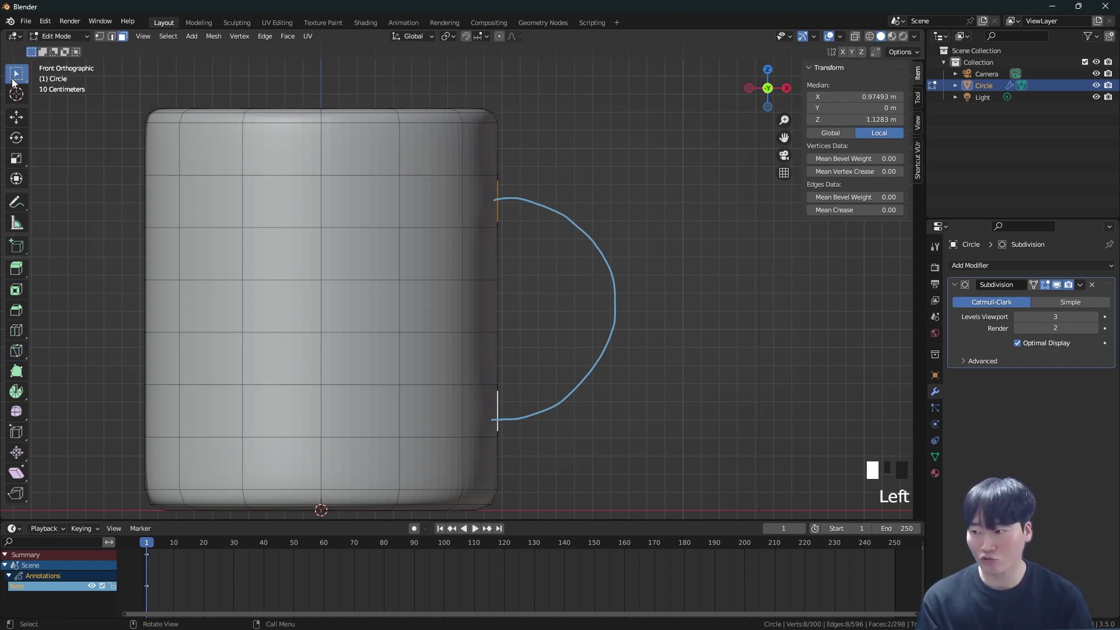
pyautogui.press('k')
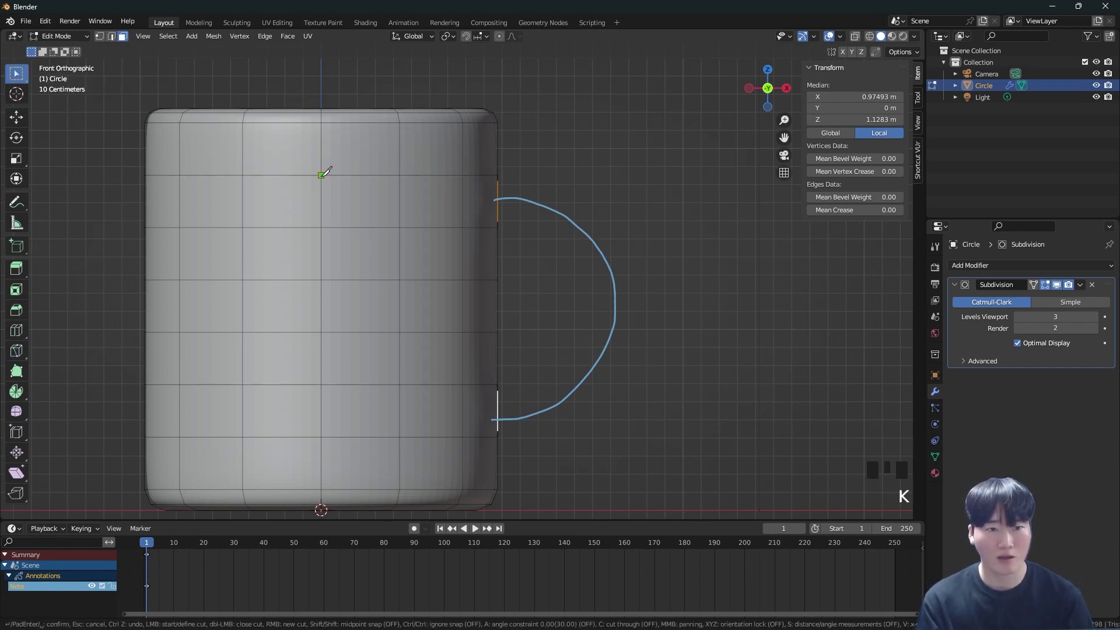
pyautogui.click(399, 228)
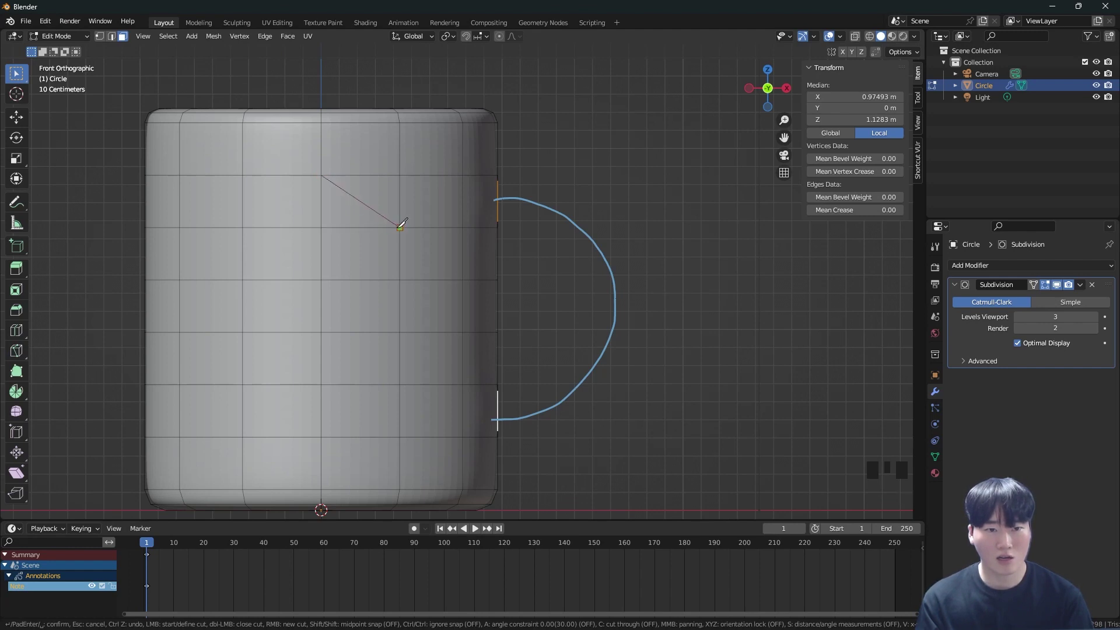
pyautogui.press('Return')
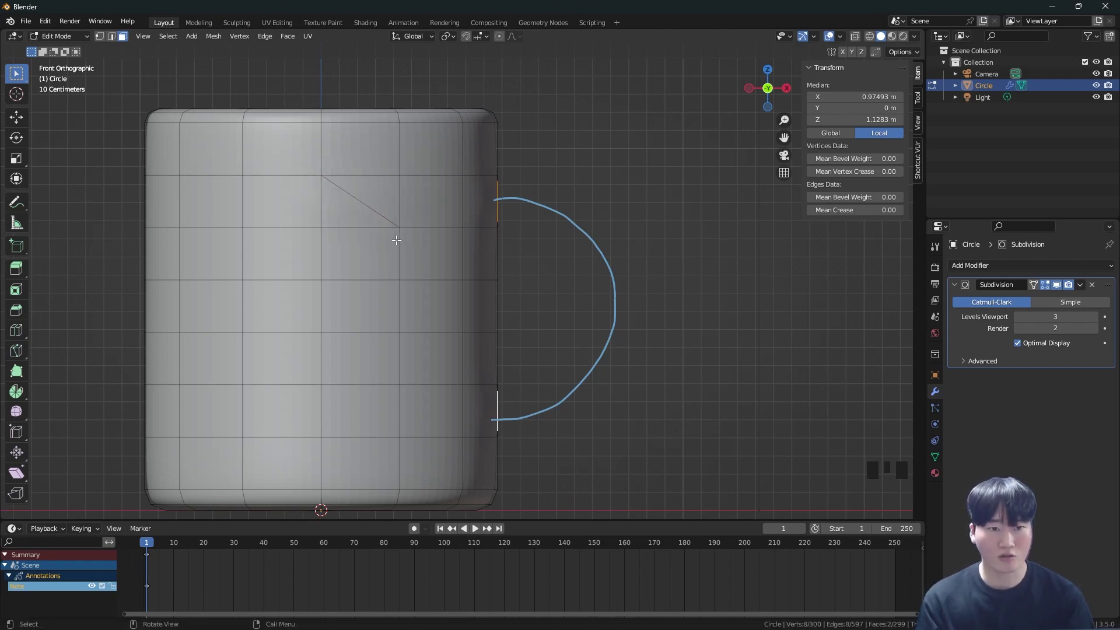
pyautogui.hotkey('ctrl', 'z')
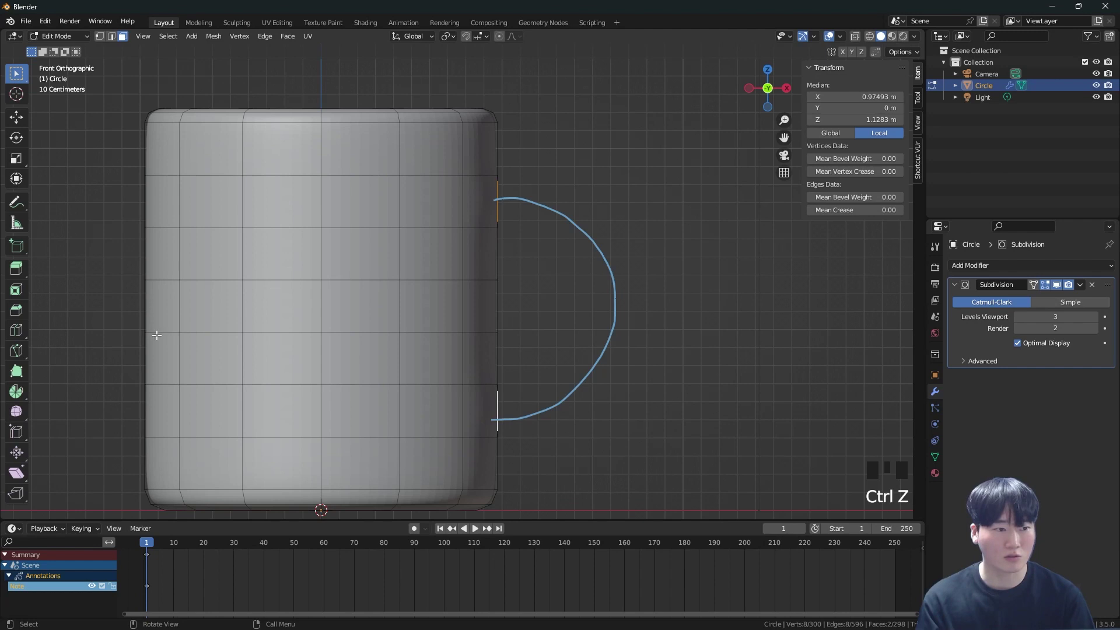
# Step: Activate the Spin tool and examine its gizmo around the 3D cursor at the cup's base
pyautogui.click(17, 392)
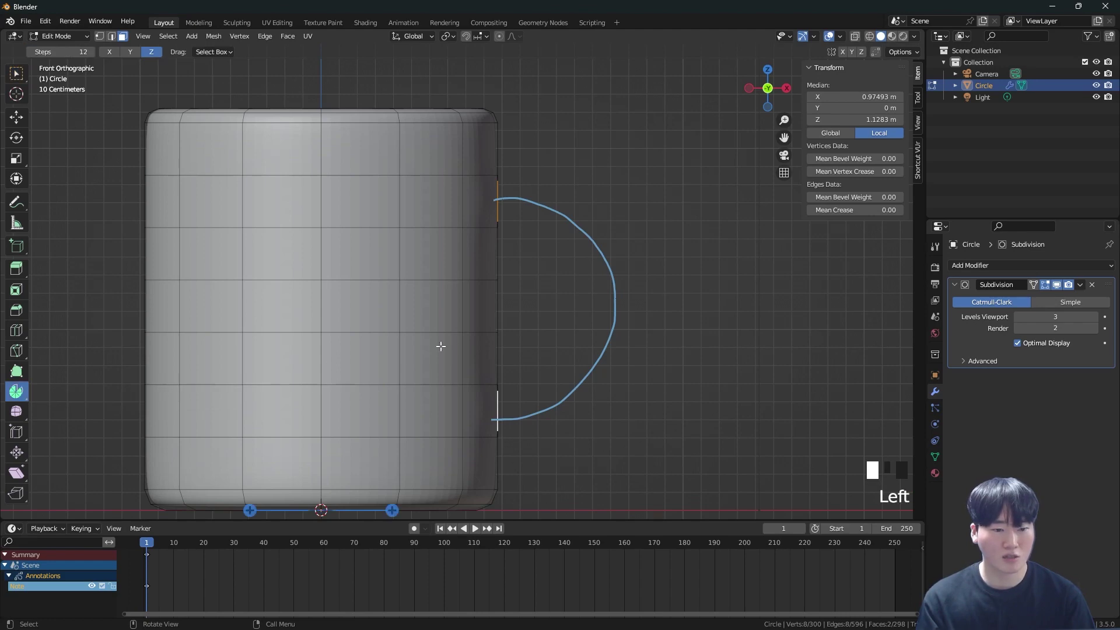
pyautogui.moveTo(350, 320); pyautogui.dragTo(376, 392, button='middle')
pyautogui.scroll(7, 376, 392)
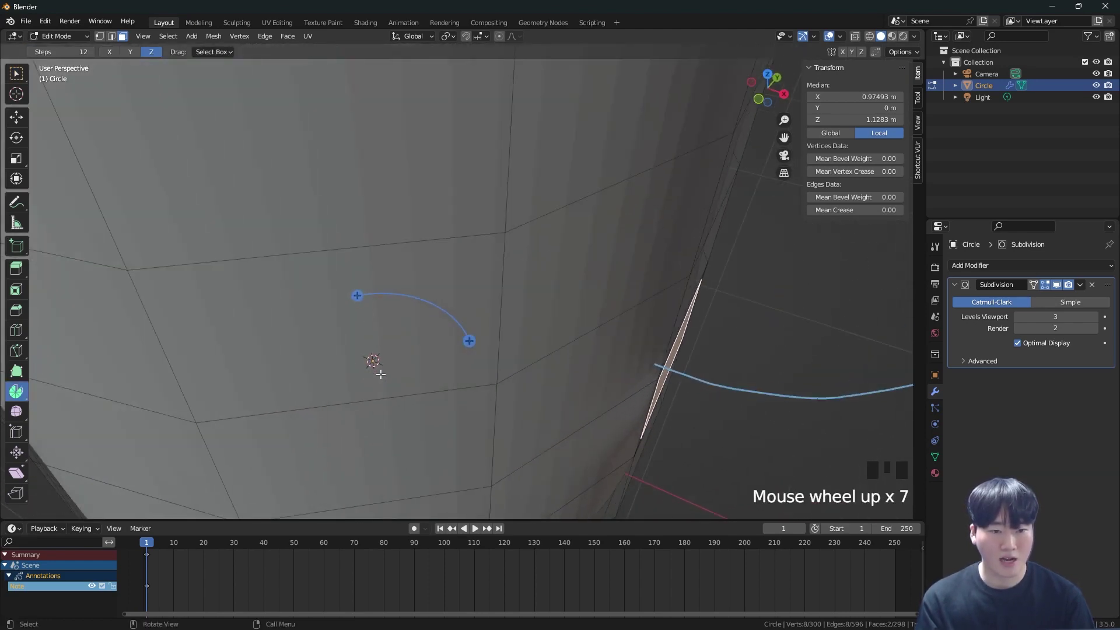
pyautogui.scroll(-4, 382, 366)
pyautogui.moveTo(375, 370); pyautogui.dragTo(496, 138, button='middle')
pyautogui.press('`')
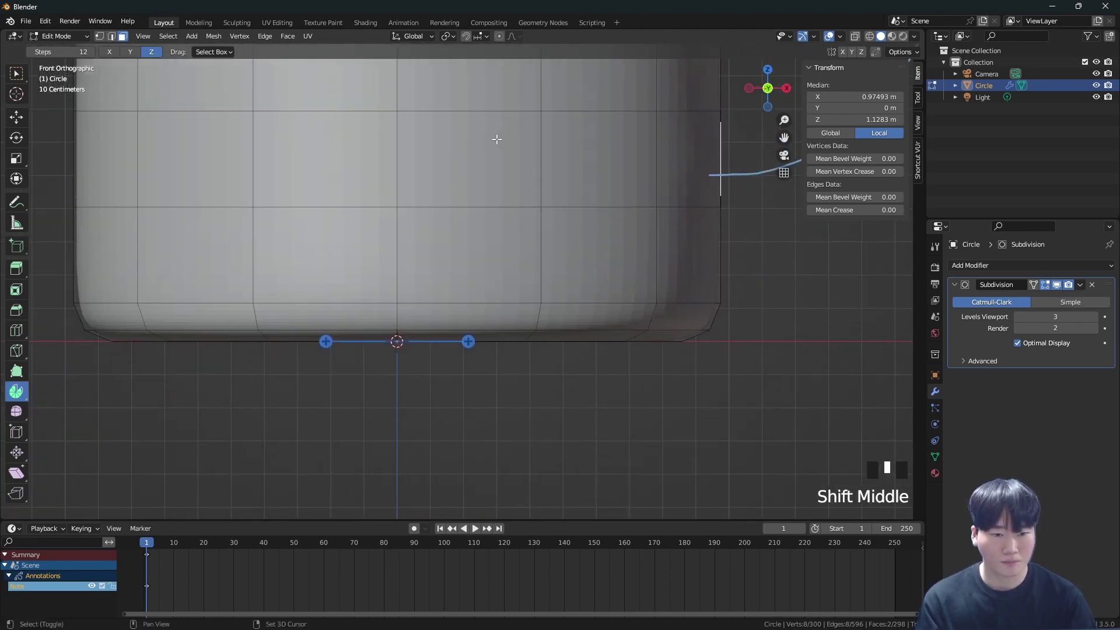
pyautogui.scroll(6, 435, 350)
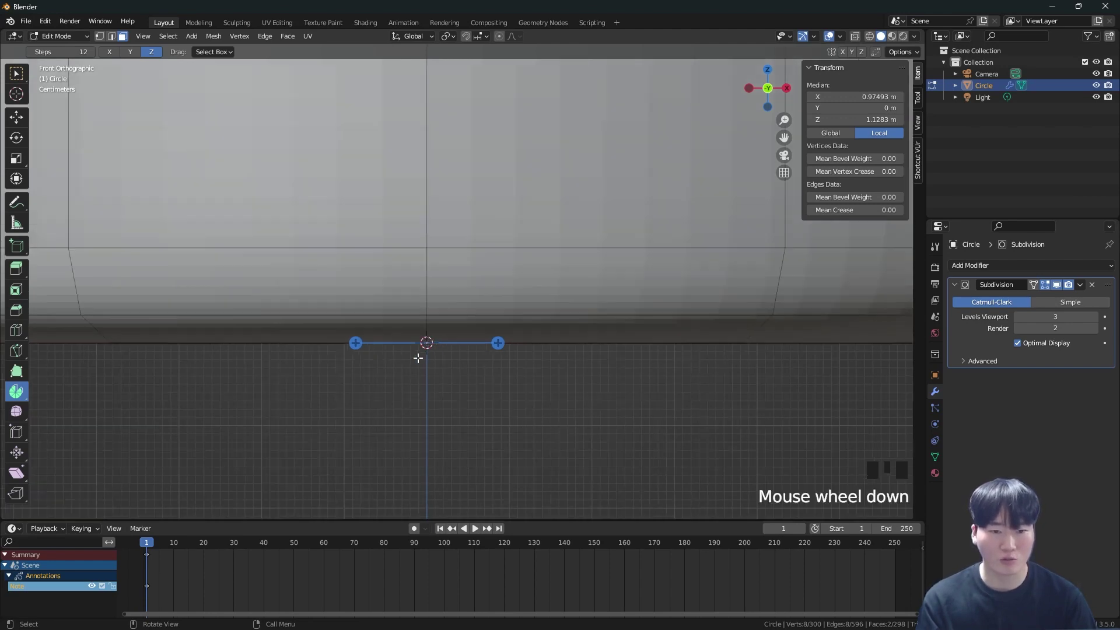
pyautogui.scroll(-11, 418, 357)
pyautogui.keyDown('shift'); pyautogui.moveTo(515, 247); pyautogui.dragTo(490, 310, button='middle'); pyautogui.keyUp('shift')
pyautogui.scroll(1, 510, 290)
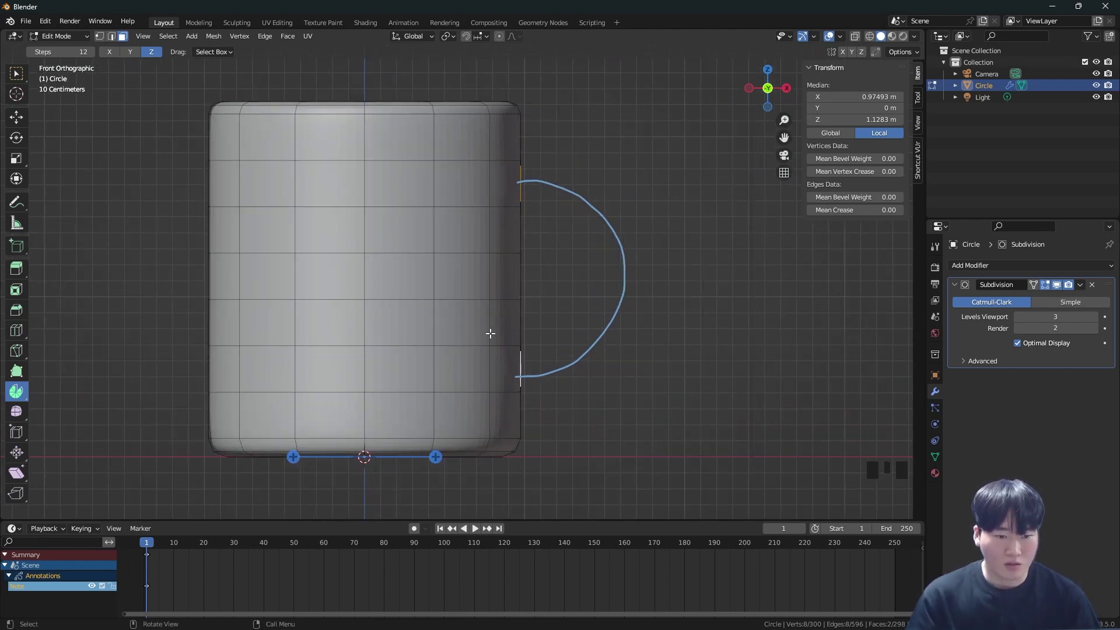
# Step: Try spinning the two selected handle faces around the Z axis, and undo the attempts
pyautogui.scroll(-2, 490, 333)
pyautogui.moveTo(487, 400); pyautogui.dragTo(472, 440, button='middle')
pyautogui.moveTo(515, 320)
pyautogui.mouseDown()
pyautogui.moveTo(469, 379)
pyautogui.moveTo(339, 390)
pyautogui.moveTo(325, 375)
pyautogui.moveTo(345, 380)
pyautogui.moveTo(512, 330)
pyautogui.mouseUp()
pyautogui.hotkey('ctrl', 'z')
pyautogui.click(513, 330)
pyautogui.hotkey('ctrl', 'z')
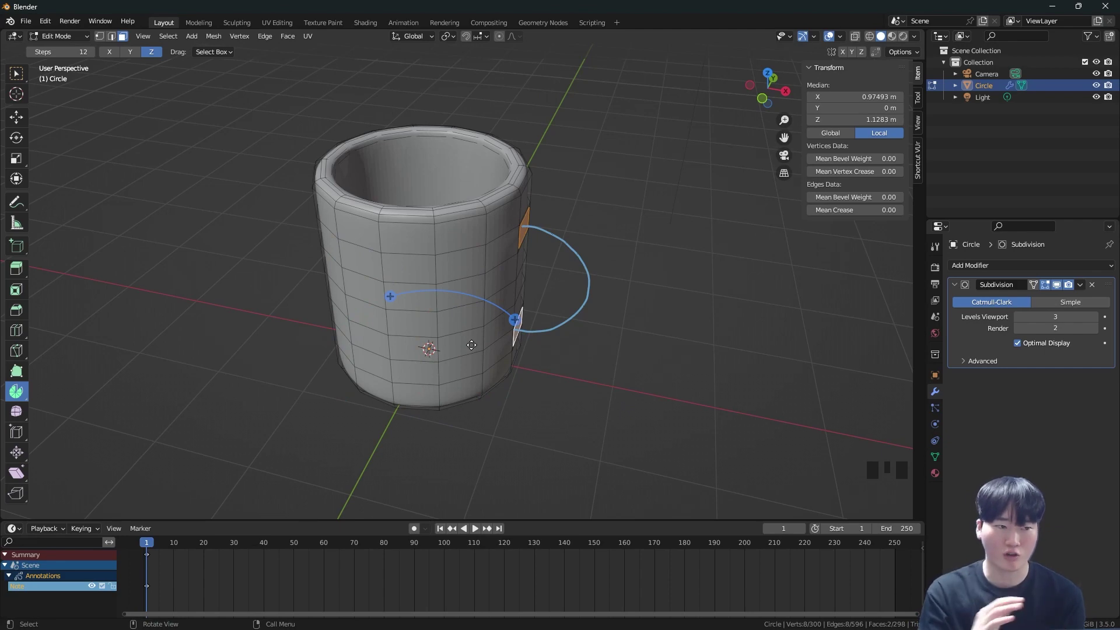
# Step: Draw two more annotation arcs for the handle in front view, running from the upper to the lower handle face
pyautogui.press('`')
pyautogui.click(515, 225)
pyautogui.scroll(1, 546, 243)
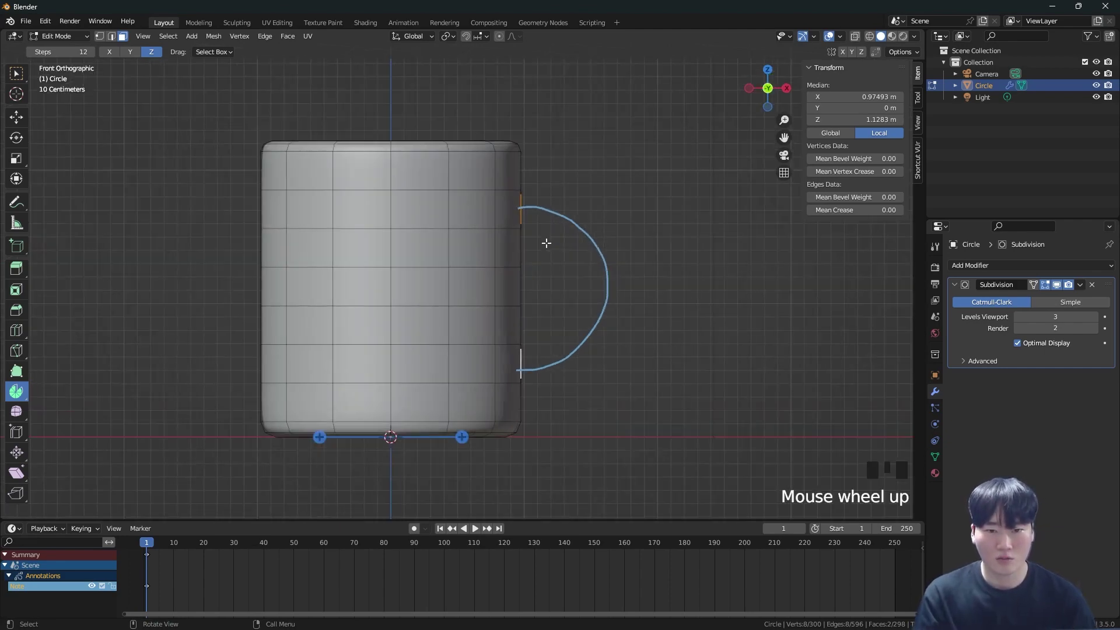
pyautogui.moveTo(506, 209)
pyautogui.mouseDown()
pyautogui.moveTo(625, 287)
pyautogui.moveTo(539, 380)
pyautogui.moveTo(551, 358)
pyautogui.mouseUp()
pyautogui.hotkey('ctrl', 'z')
pyautogui.click(532, 204)
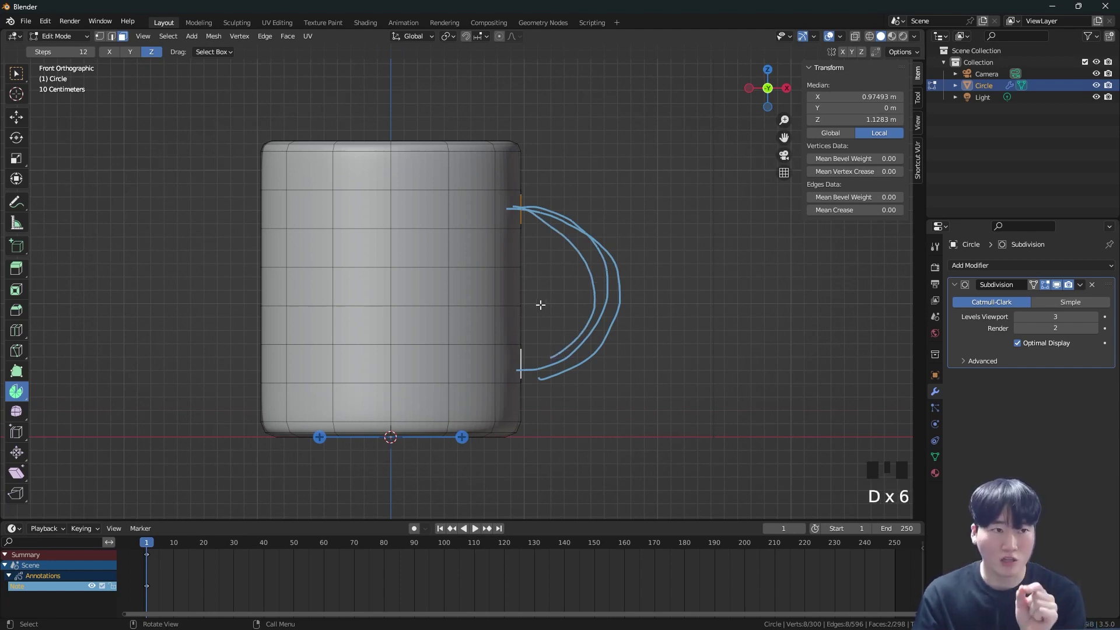
# Step: Set the Spin axis to Y and place the 3D cursor on the wall midway between the two handle faces
pyautogui.click(134, 51)
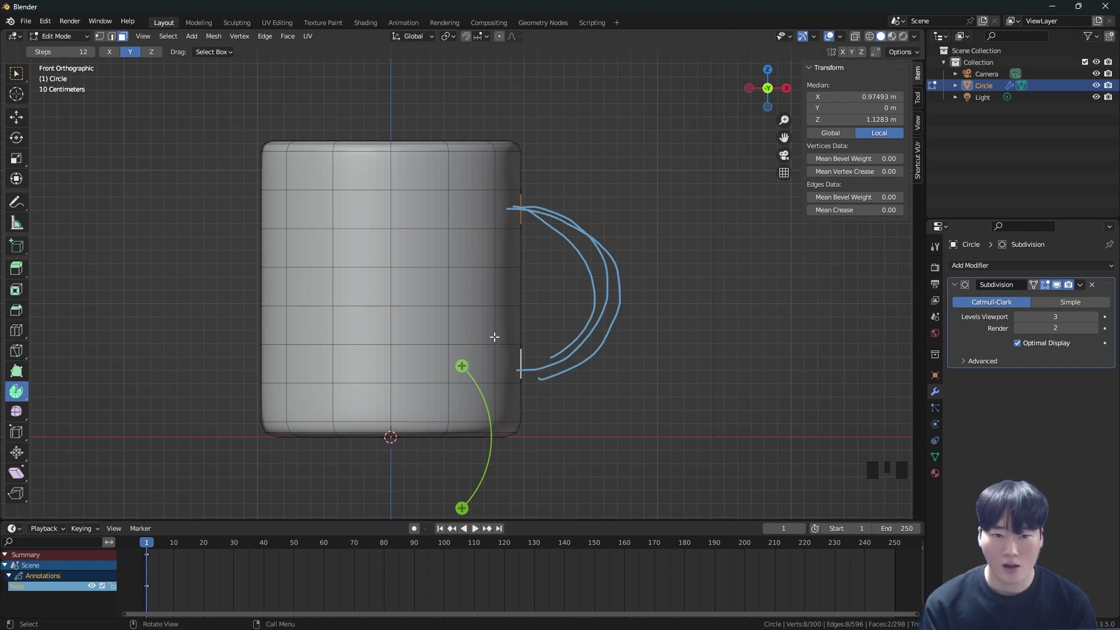
pyautogui.keyDown('shift'); pyautogui.rightClick(505, 287); pyautogui.keyUp('shift')
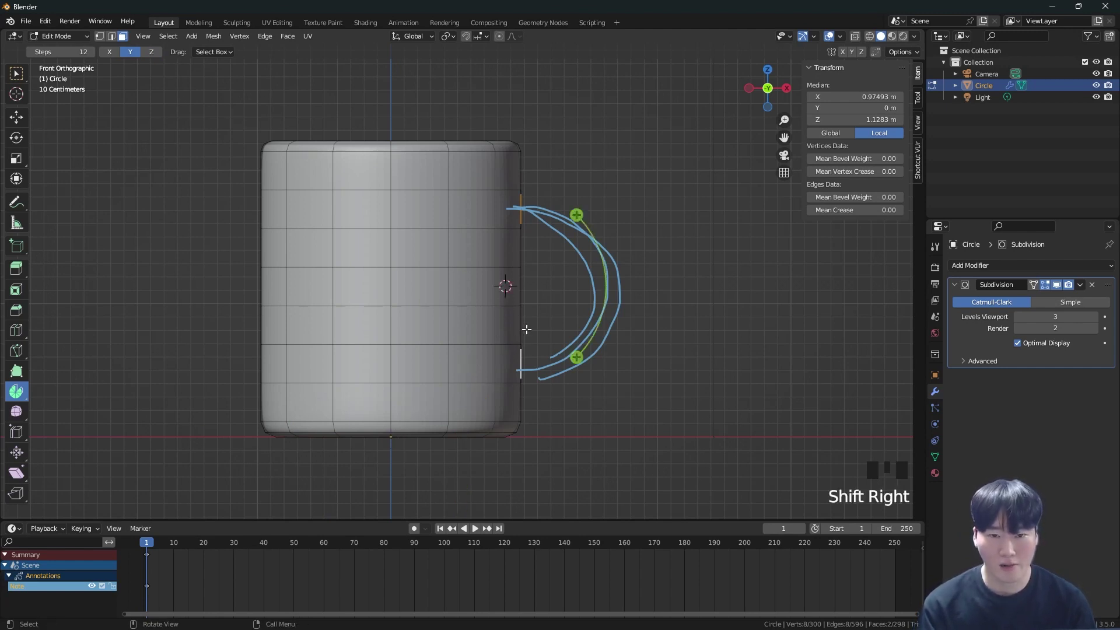
# Step: Try spinning both selected handle faces around the Y axis, and undo it
pyautogui.moveTo(575, 217); pyautogui.dragTo(577, 274)
pyautogui.hotkey('ctrl', 'z')
# Step: Select only the upper inset handle face
pyautogui.moveTo(556, 240); pyautogui.dragTo(516, 240, button='middle')
pyautogui.scroll(6, 515, 209)
pyautogui.click(523, 220)
pyautogui.click(516, 240)
pyautogui.scroll(-3, 521, 270)
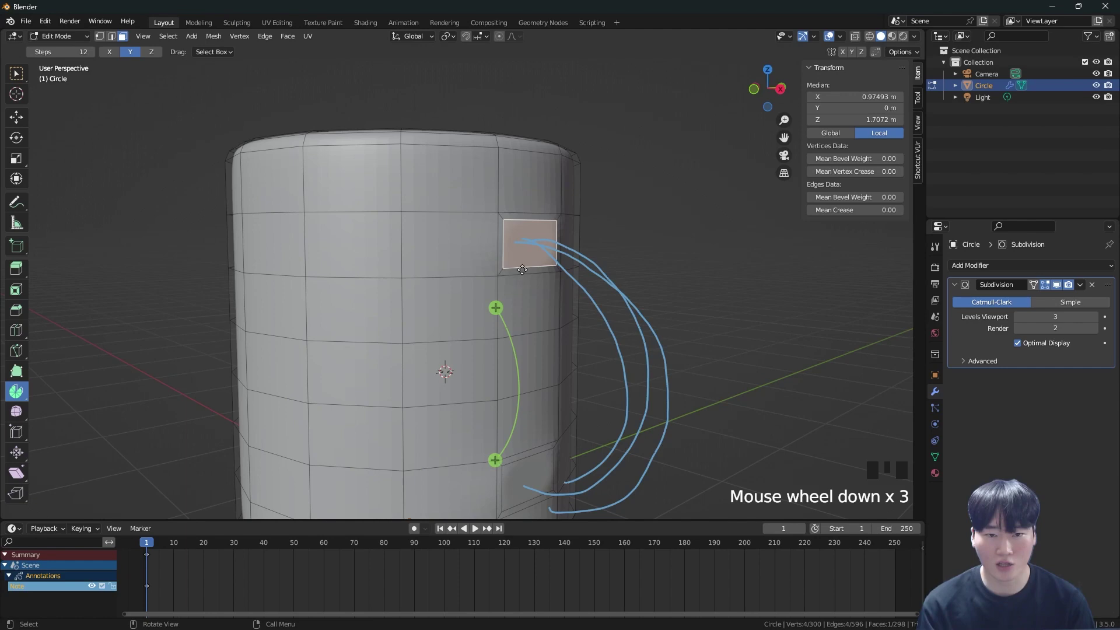
pyautogui.scroll(4, 522, 270)
pyautogui.click(524, 261)
pyautogui.click(525, 262)
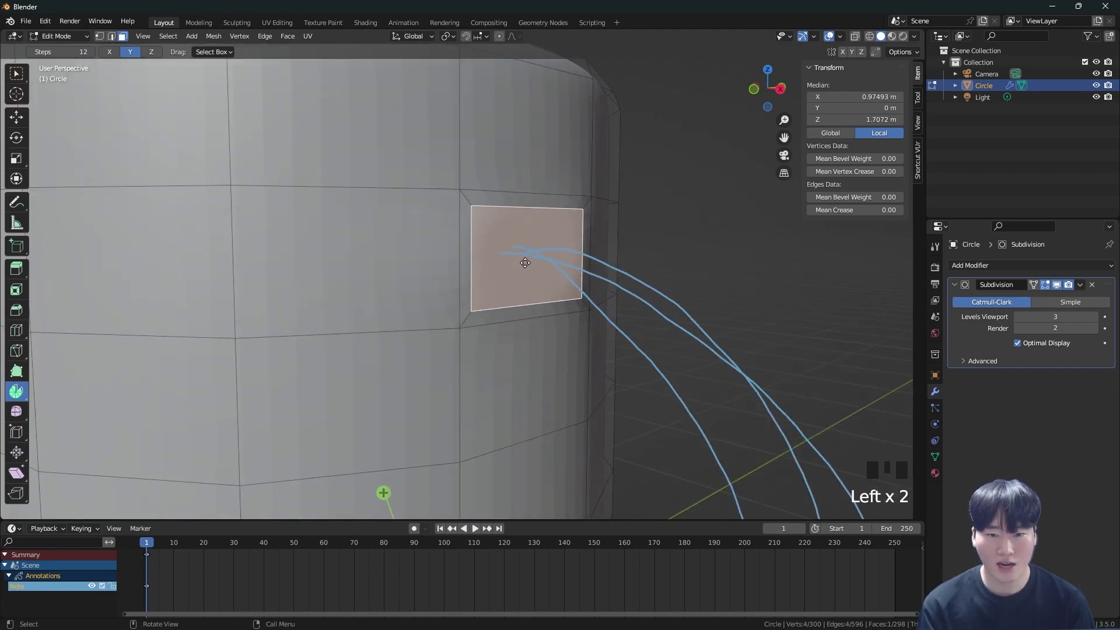
pyautogui.scroll(-4, 525, 263)
# Step: Try spinning the upper face -150° around the Y axis toward the lower face, inspect its end, and undo it
pyautogui.press('`')
pyautogui.keyDown('shift'); pyautogui.moveTo(569, 353); pyautogui.dragTo(514, 251, button='middle'); pyautogui.keyUp('shift')
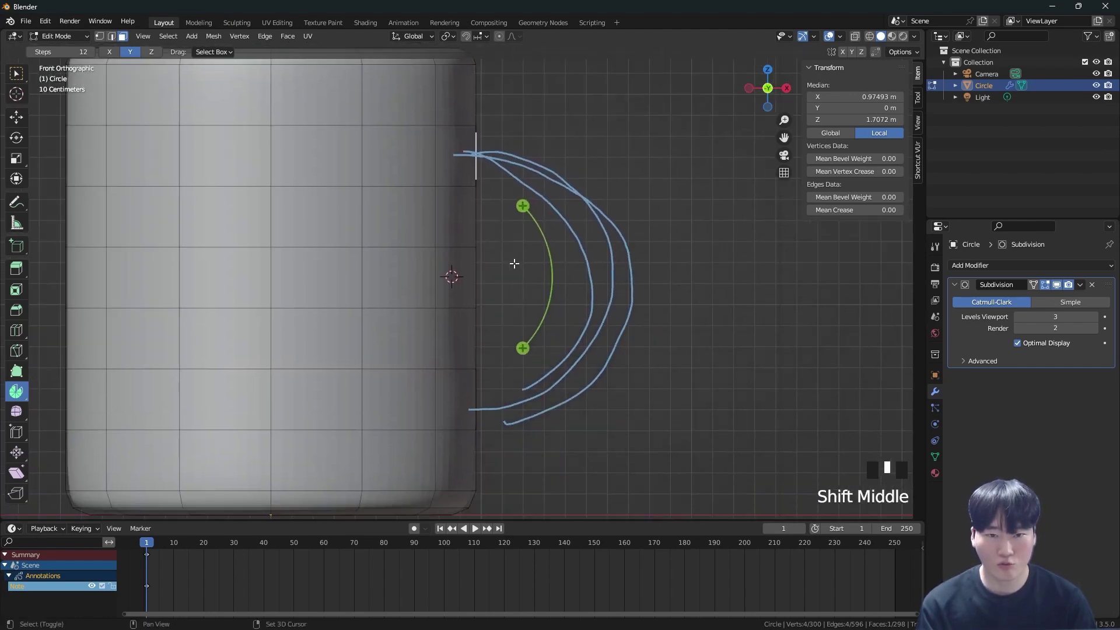
pyautogui.moveTo(522, 205); pyautogui.dragTo(479, 353)
pyautogui.hotkey('ctrl', 'z')
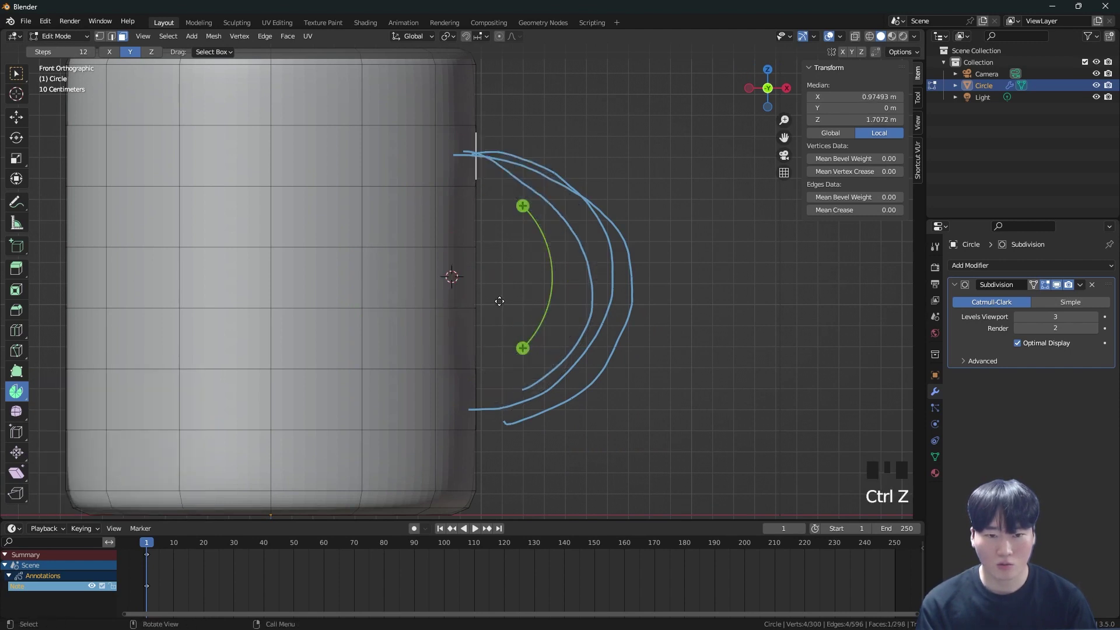
pyautogui.moveTo(523, 204); pyautogui.dragTo(401, 463)
pyautogui.scroll(7, 481, 409)
pyautogui.moveTo(481, 409); pyautogui.dragTo(455, 405, button='middle')
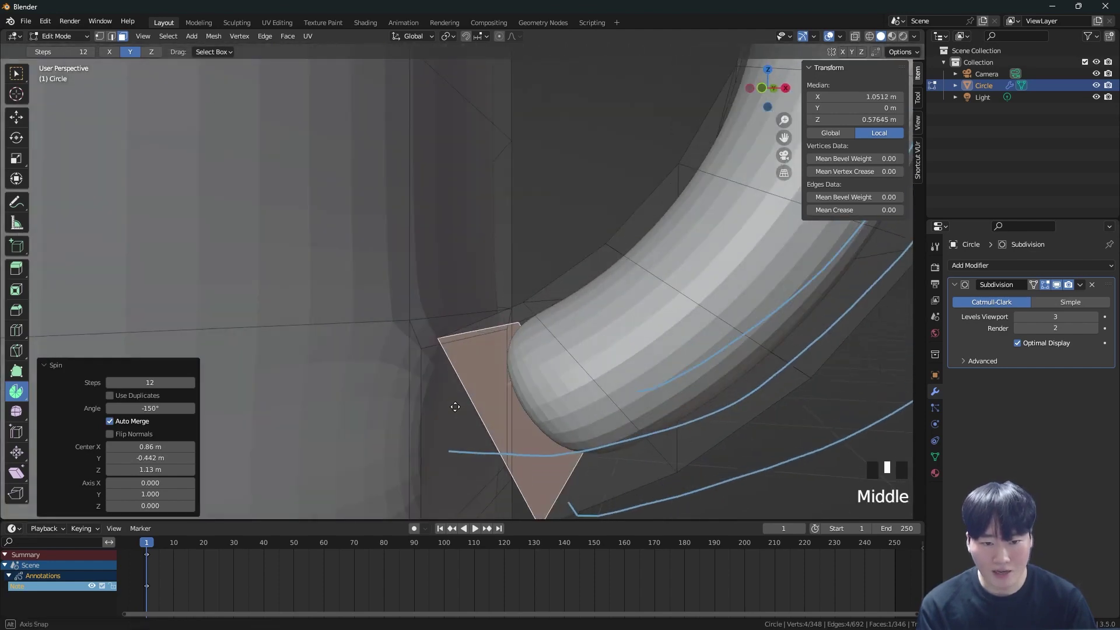
pyautogui.scroll(-3, 455, 405)
pyautogui.hotkey('ctrl', 'z')
pyautogui.scroll(-2, 469, 277)
pyautogui.moveTo(469, 277)
pyautogui.keyDown('shift'); pyautogui.mouseDown(button='middle')
pyautogui.moveTo(500, 279)
pyautogui.moveTo(458, 234)
pyautogui.moveTo(489, 268)
pyautogui.mouseUp(button='middle'); pyautogui.keyUp('shift')
pyautogui.press('d')
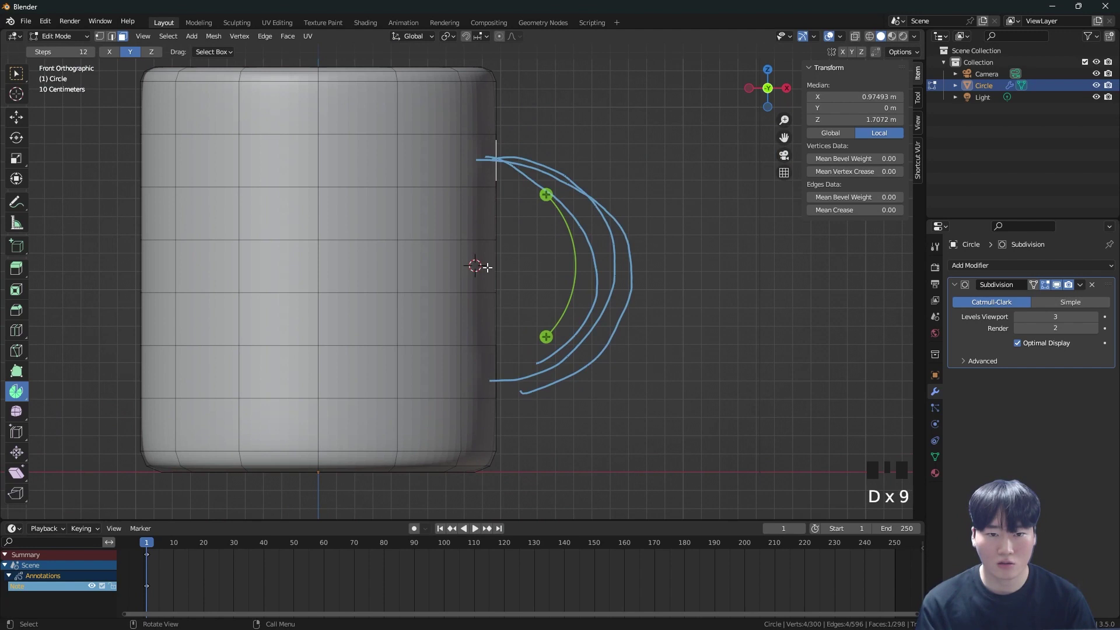
# Step: Try a -162° spin of the upper face around a 3D cursor placed just inside the cup wall, and undo it
pyautogui.keyDown('shift'); pyautogui.rightClick(486, 266); pyautogui.keyUp('shift')
pyautogui.moveTo(550, 215); pyautogui.dragTo(391, 455)
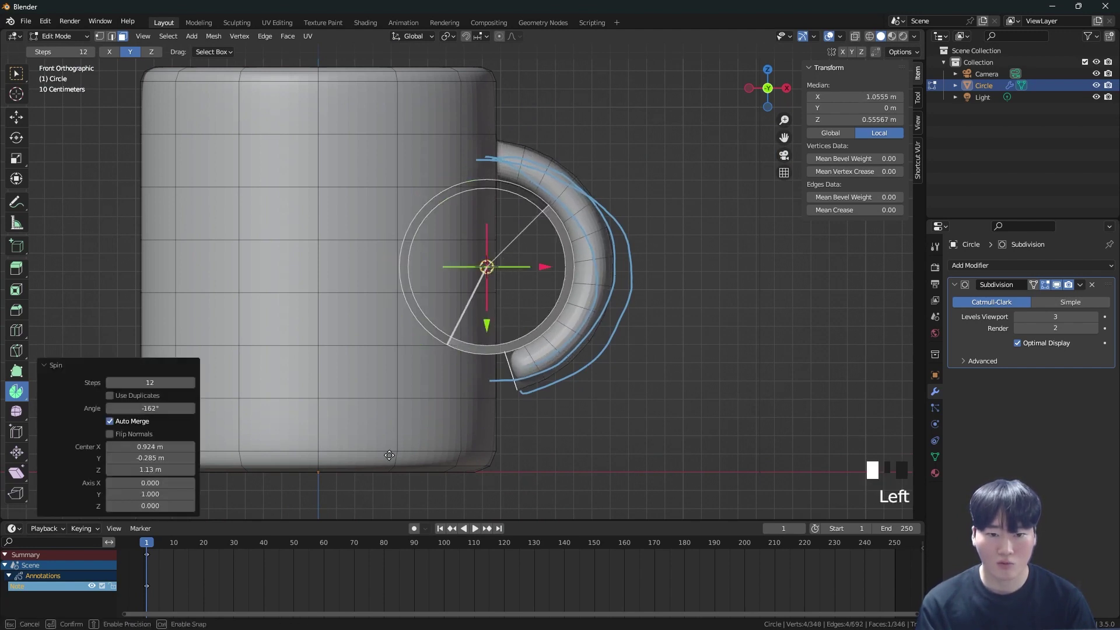
pyautogui.hotkey('ctrl', 'z')
# Step: Place the 3D cursor on the wall's outer edge midway between the handle faces, try a -172° spin there, and undo the spin
pyautogui.keyDown('shift'); pyautogui.rightClick(495, 267); pyautogui.keyUp('shift')
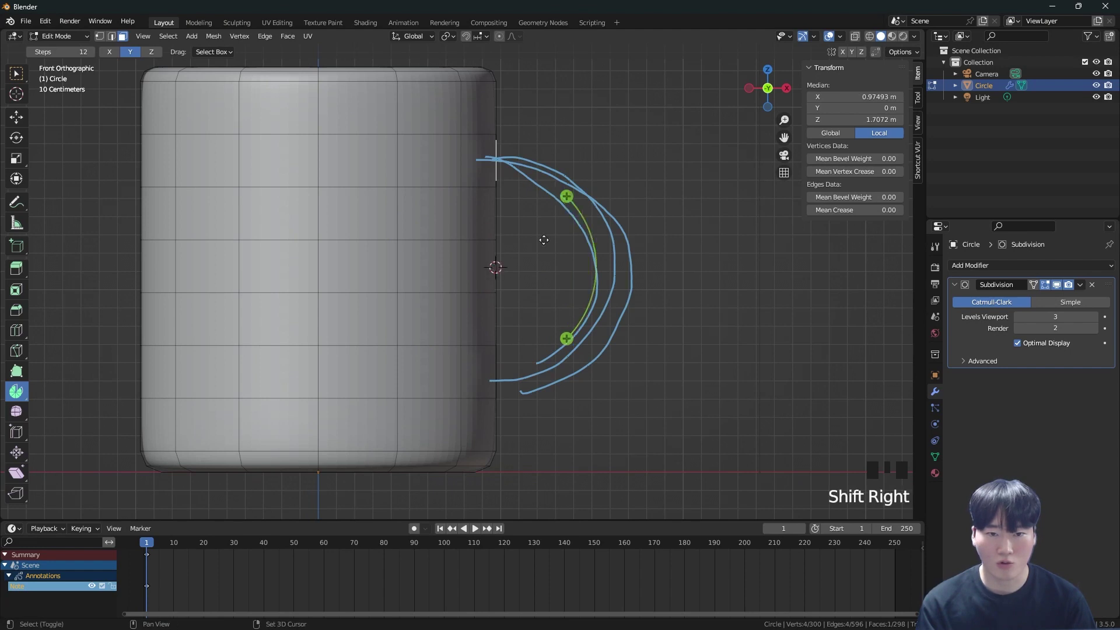
pyautogui.moveTo(566, 196); pyautogui.dragTo(353, 445)
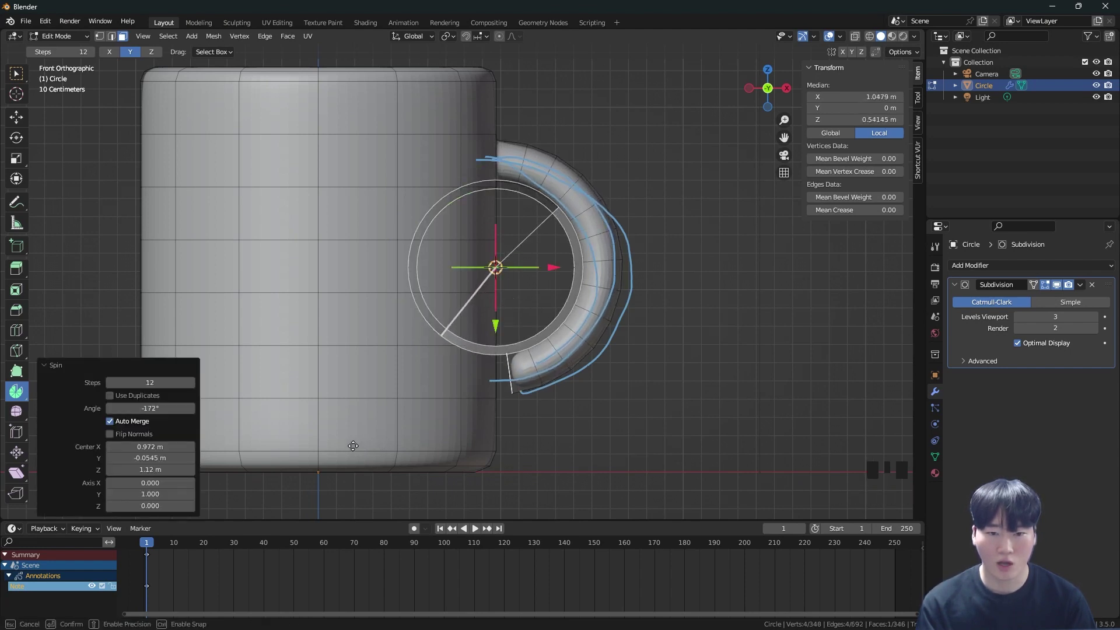
pyautogui.scroll(6, 541, 384)
pyautogui.moveTo(541, 384); pyautogui.dragTo(532, 395, button='middle')
pyautogui.hotkey('ctrl', 'z')
# Step: Spin the upper handle face about -165° around the Y axis in 12 steps, ending just short of the lower inset face
pyautogui.press('`')
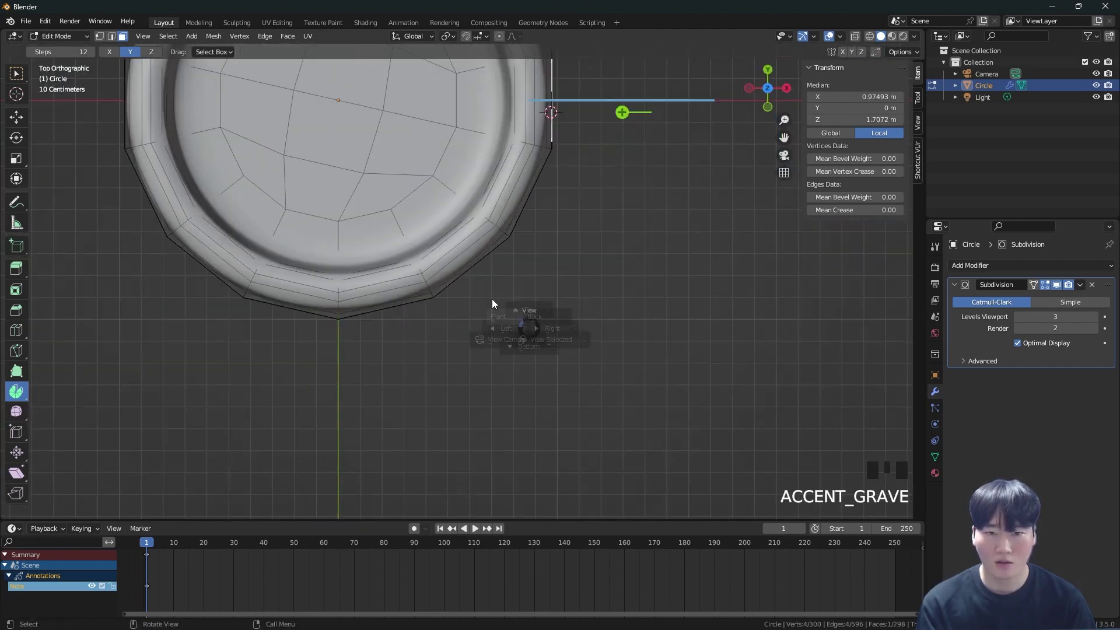
pyautogui.scroll(-3, 525, 266)
pyautogui.keyDown('shift'); pyautogui.moveTo(525, 266); pyautogui.dragTo(478, 299, button='middle'); pyautogui.keyUp('shift')
pyautogui.scroll(2, 478, 299)
pyautogui.moveTo(538, 221); pyautogui.dragTo(340, 495)
pyautogui.scroll(-2, 339, 496)
pyautogui.keyDown('shift'); pyautogui.moveTo(520, 346); pyautogui.dragTo(569, 140, button='middle'); pyautogui.keyUp('shift')
# Step: Erase the annotation strokes sketched around the handle
pyautogui.moveTo(576, 182); pyautogui.dragTo(565, 260, button='right')
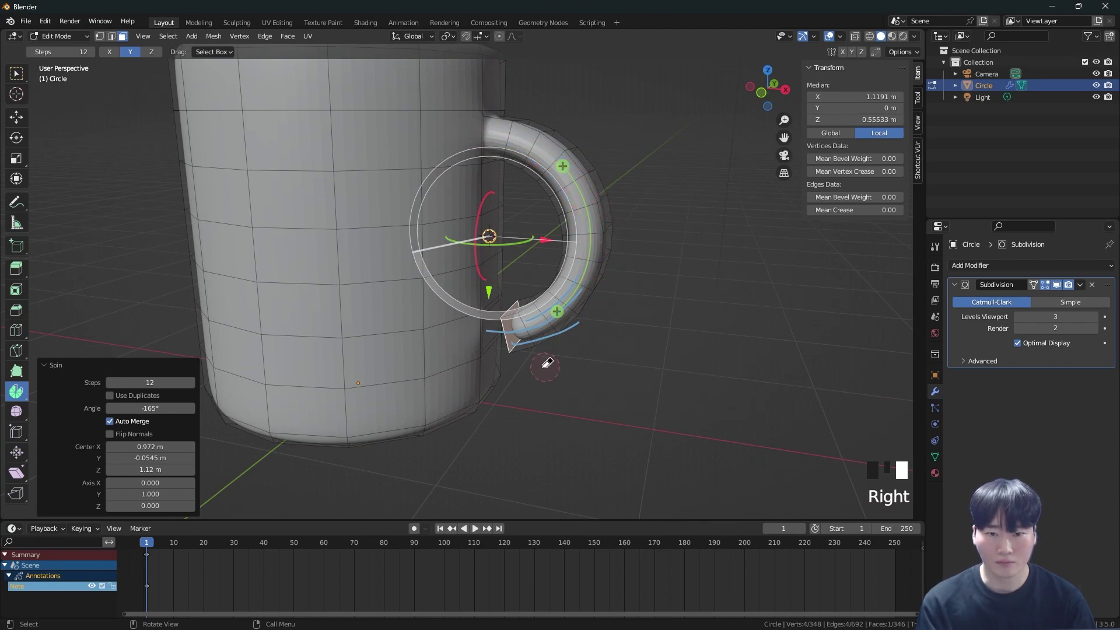
pyautogui.moveTo(554, 363); pyautogui.dragTo(484, 336, button='right')
pyautogui.moveTo(512, 344); pyautogui.dragTo(522, 253, button='middle')
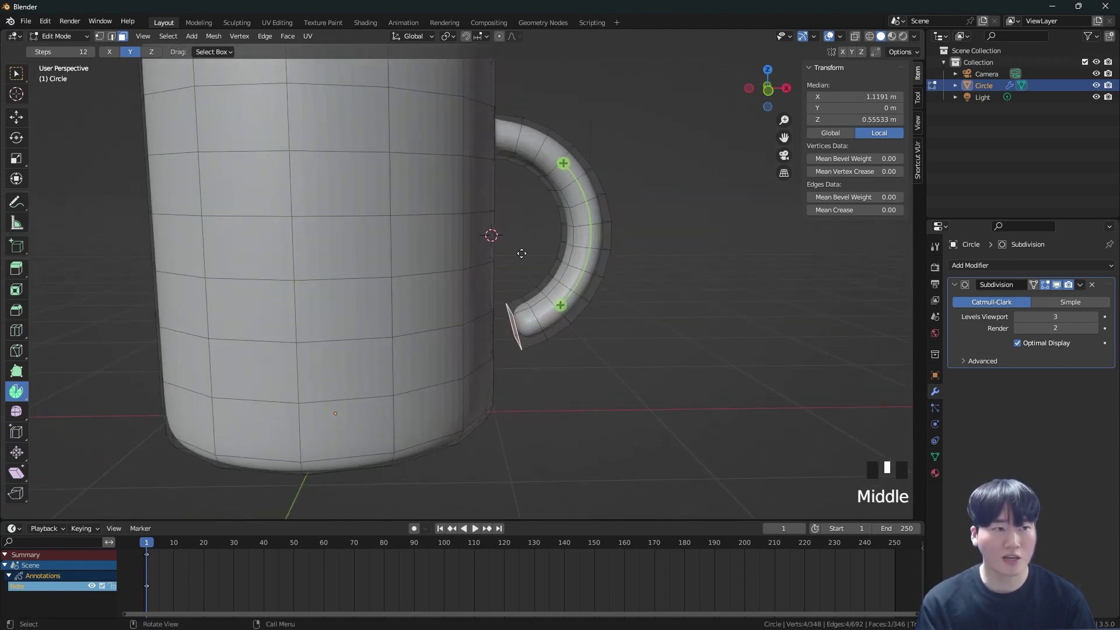
# Step: Add the lower inset wall face to the selected handle end face and connect the two with Bridge Edge Loops
pyautogui.click(17, 74)
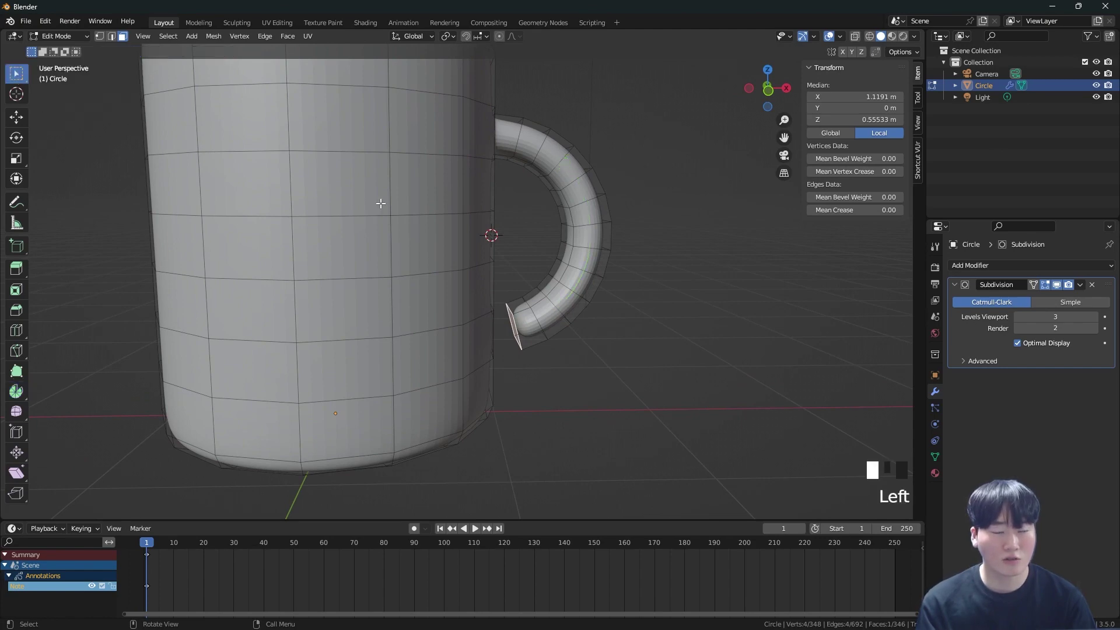
pyautogui.scroll(3, 502, 297)
pyautogui.moveTo(502, 300); pyautogui.dragTo(475, 318, button='middle')
pyautogui.scroll(5, 501, 295)
pyautogui.keyDown('shift'); pyautogui.click(386, 345); pyautogui.keyUp('shift')
pyautogui.moveTo(386, 344); pyautogui.dragTo(478, 321, button='middle')
pyautogui.scroll(-2, 438, 347)
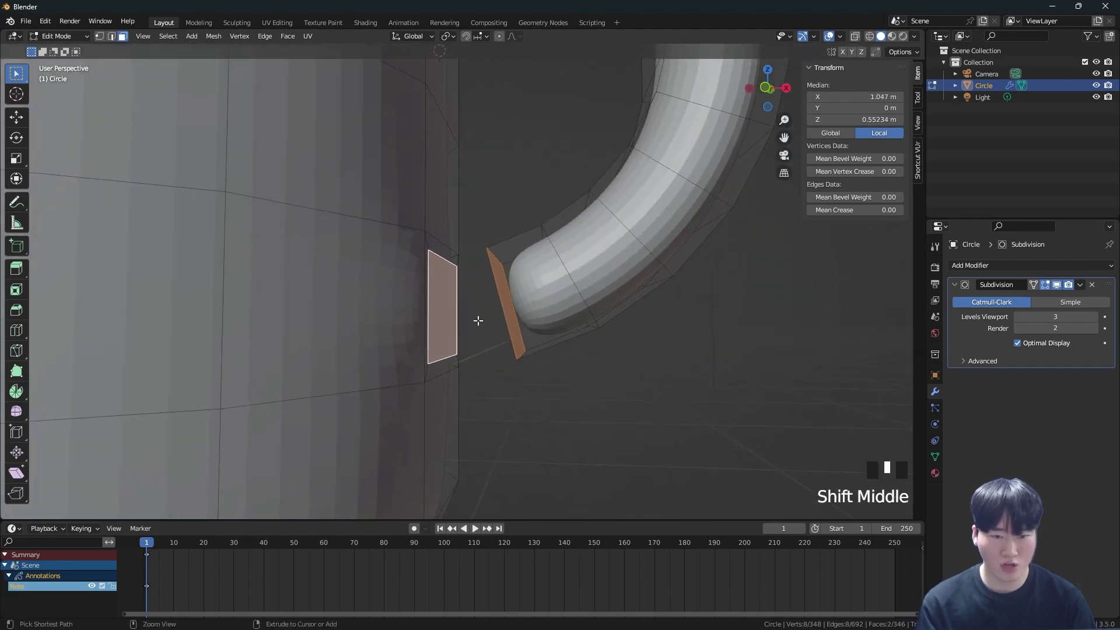
pyautogui.hotkey('ctrl', 'e')
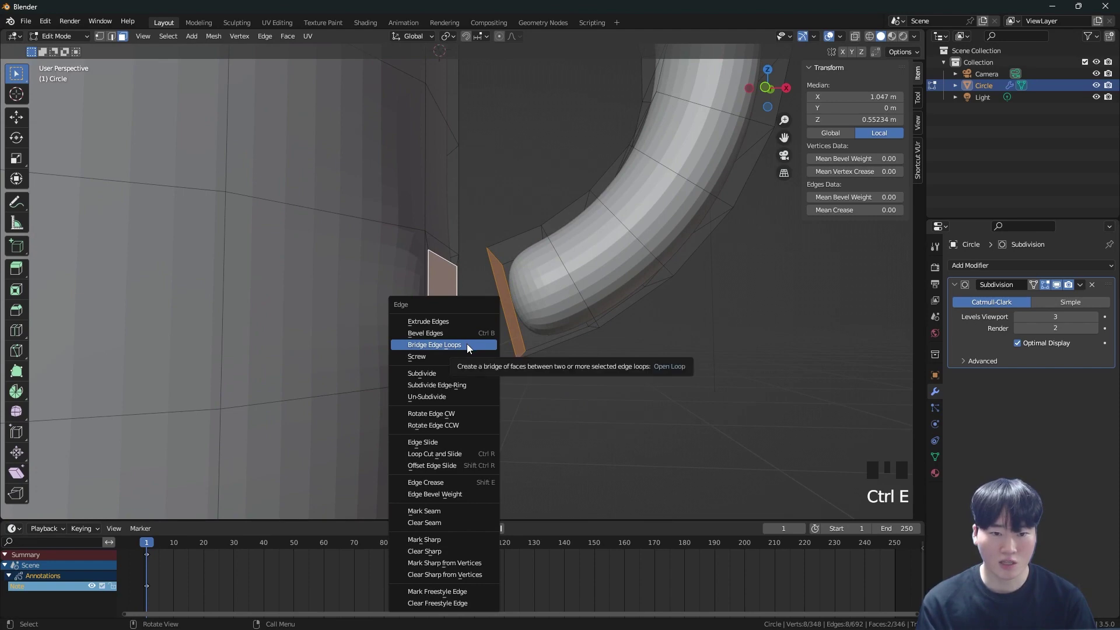
pyautogui.click(466, 344)
# Step: Return to Object Mode, apply Shade Smooth to the cup, and inspect where the handle meets the wall
pyautogui.scroll(-5, 504, 268)
pyautogui.keyDown('shift'); pyautogui.moveTo(504, 268); pyautogui.dragTo(534, 275, button='middle'); pyautogui.keyUp('shift')
pyautogui.press('Tab')
pyautogui.scroll(3, 525, 256)
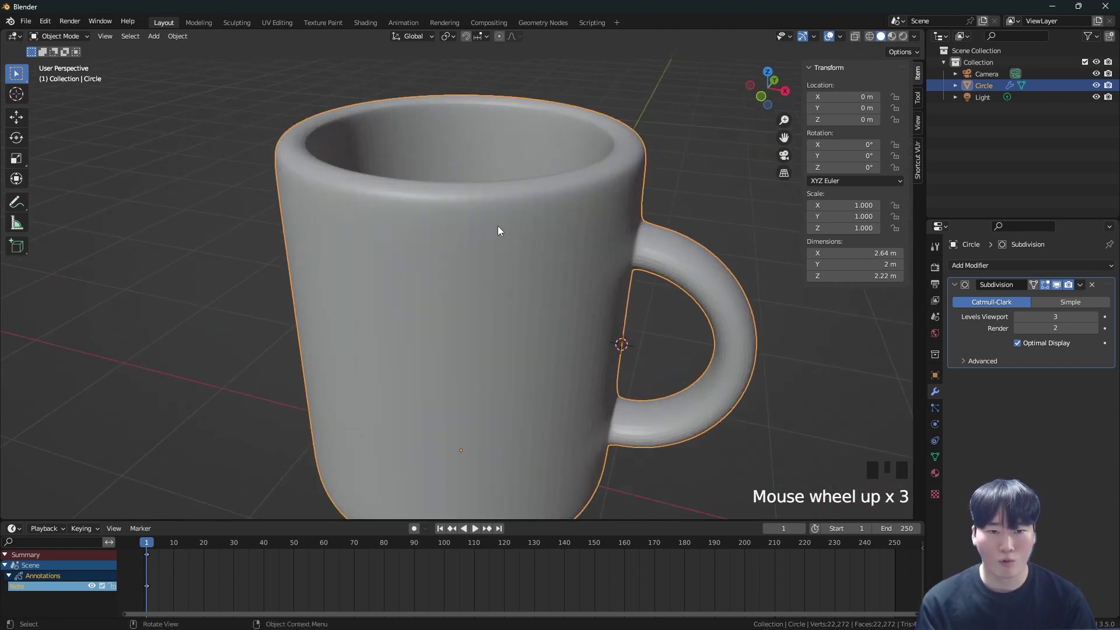
pyautogui.rightClick(498, 226)
pyautogui.click(499, 225)
pyautogui.moveTo(499, 225); pyautogui.dragTo(530, 237, button='middle')
pyautogui.scroll(5, 582, 268)
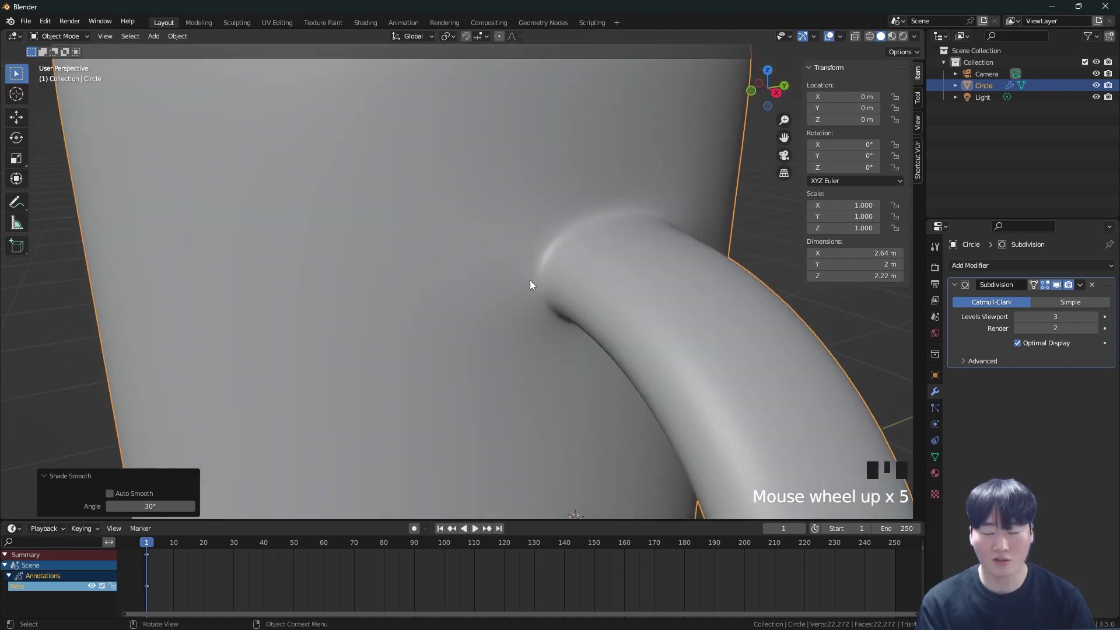
# Step: Apply Shade Flat to the cup for comparison, and restore Shade Smooth
pyautogui.rightClick(488, 255)
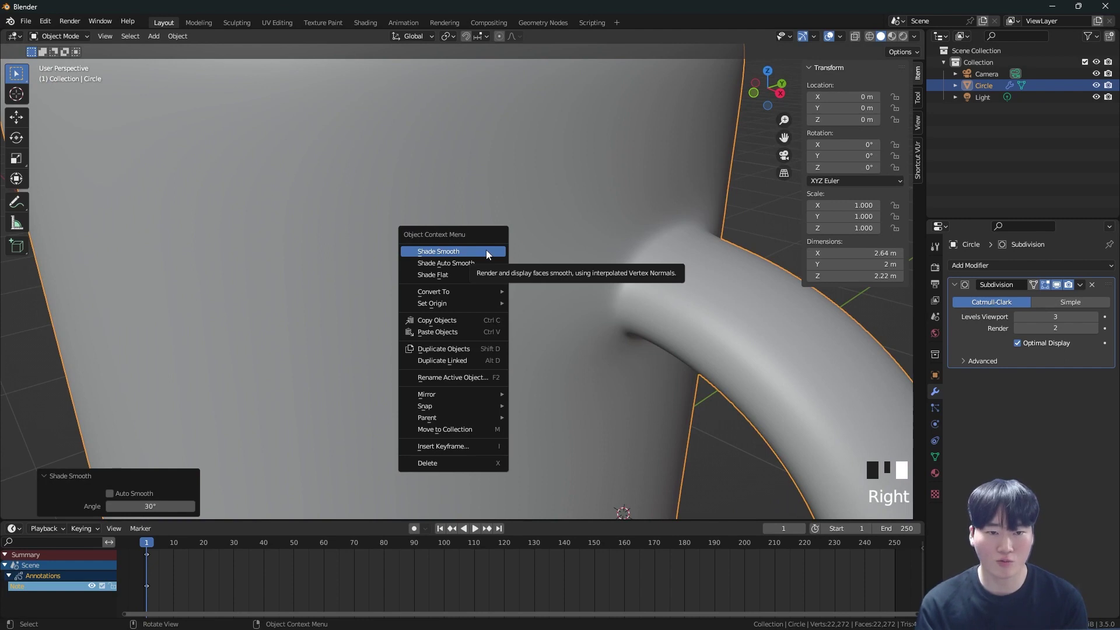
pyautogui.click(485, 275)
pyautogui.scroll(-5, 482, 275)
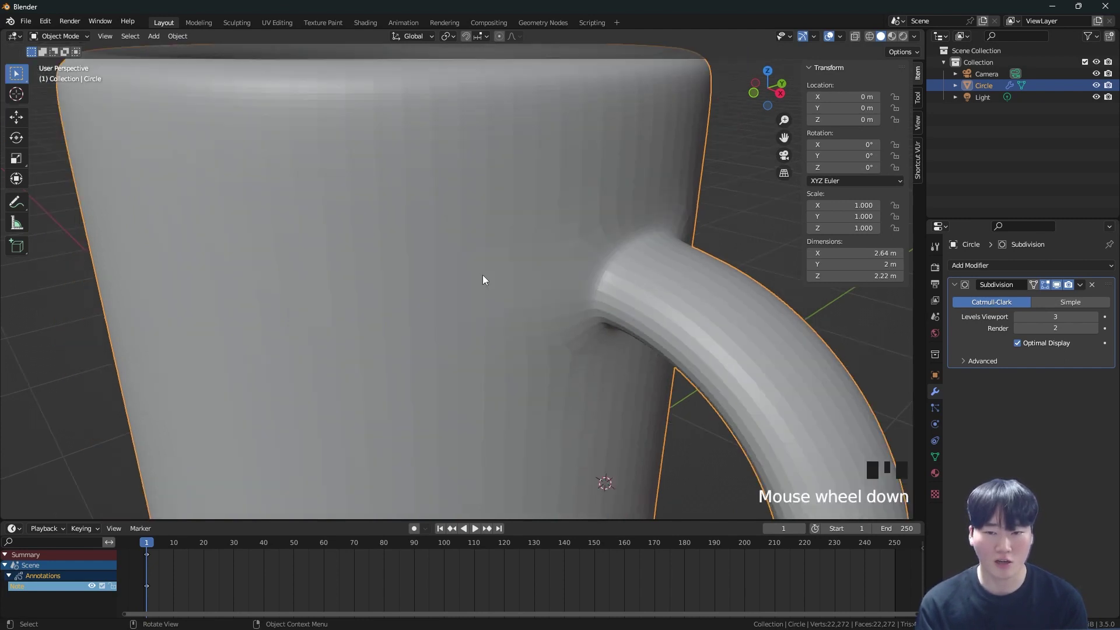
pyautogui.moveTo(460, 282); pyautogui.dragTo(515, 280, button='middle')
pyautogui.rightClick(504, 248)
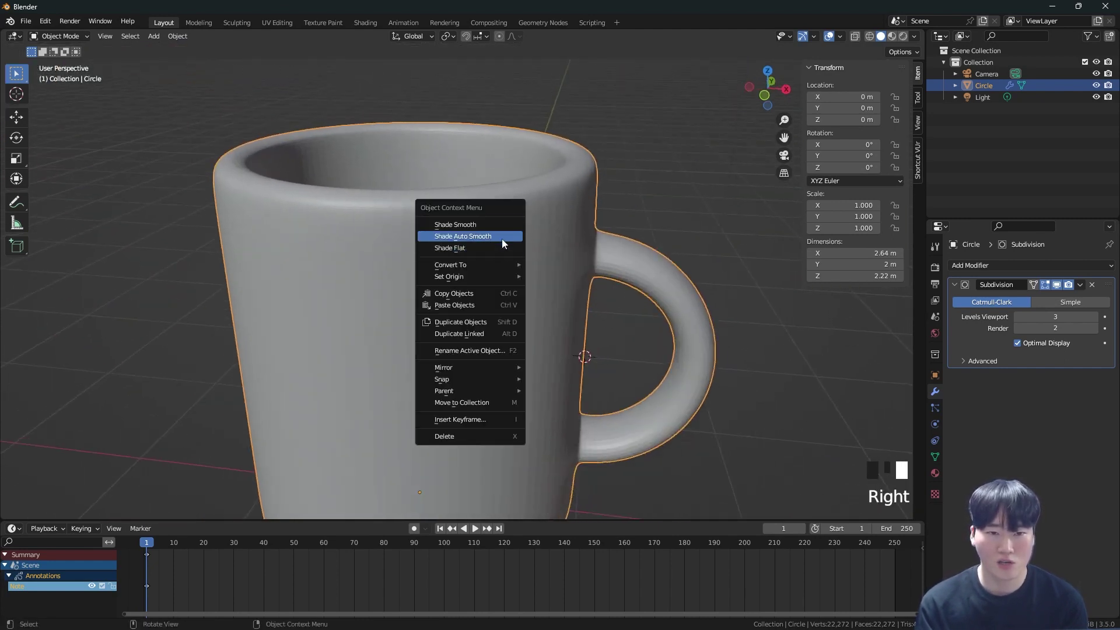
pyautogui.click(499, 223)
pyautogui.scroll(-4, 499, 221)
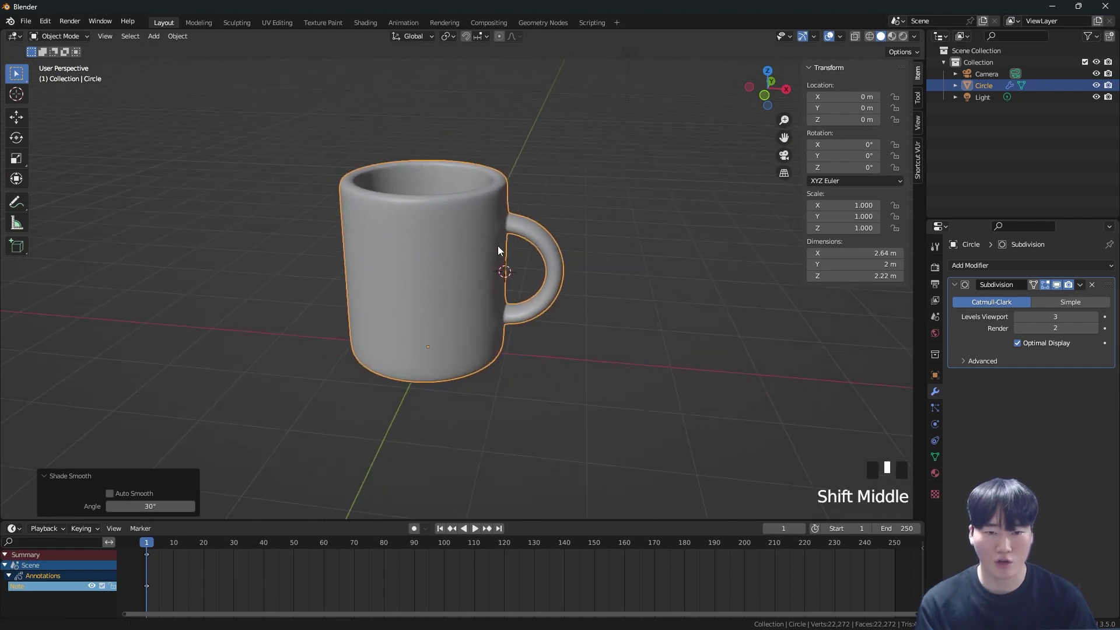